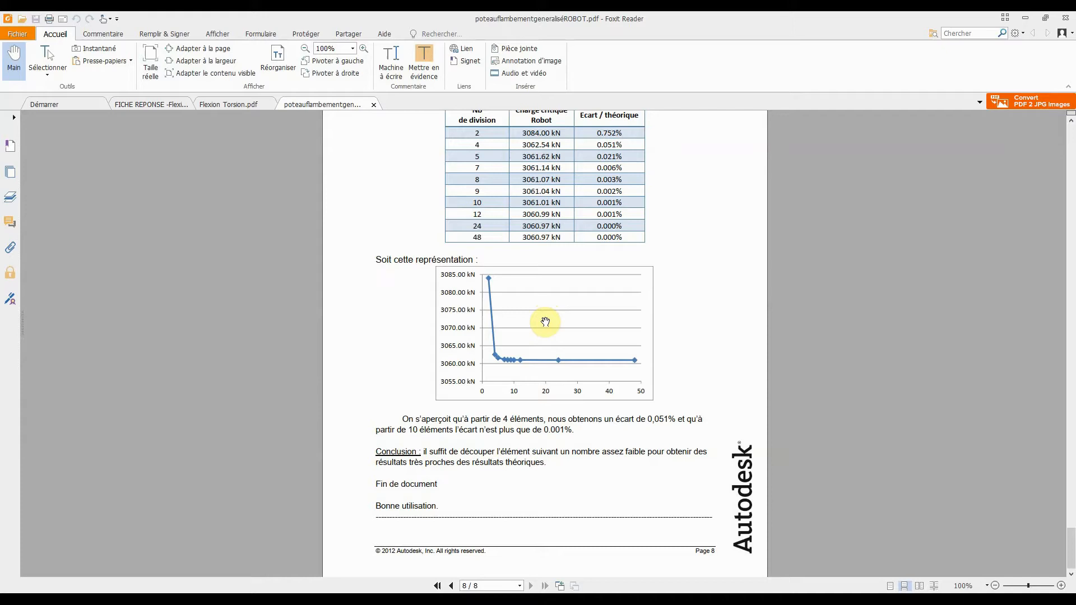
# Examine the table and graph of critical load against number of divisions on page 8 of the column buckling PDF.
pyautogui.moveTo(687, 302); pyautogui.dragTo(686, 308)
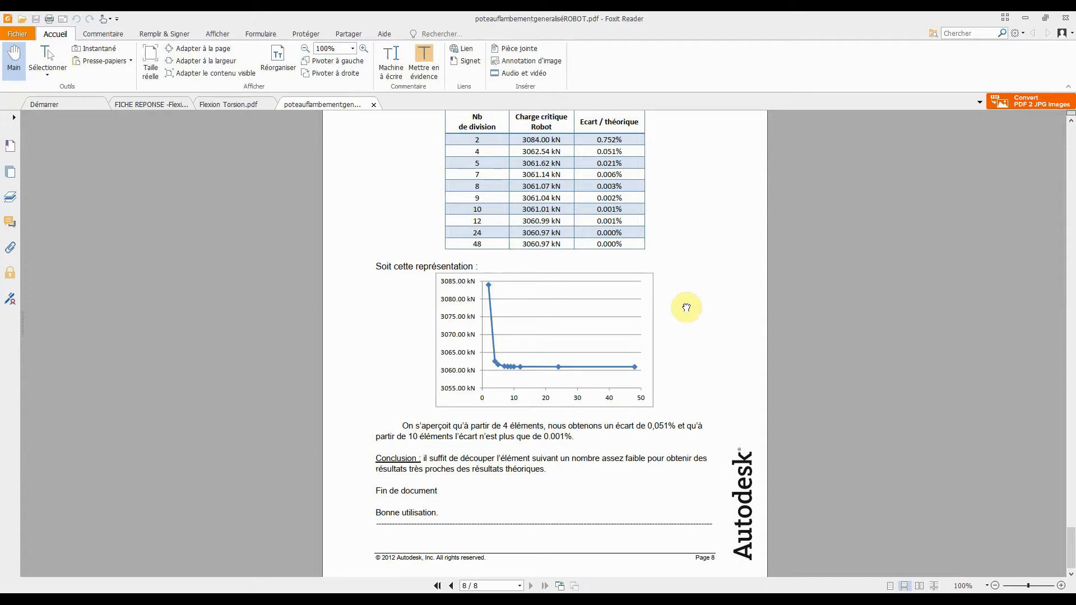
pyautogui.moveTo(687, 307); pyautogui.dragTo(679, 337)
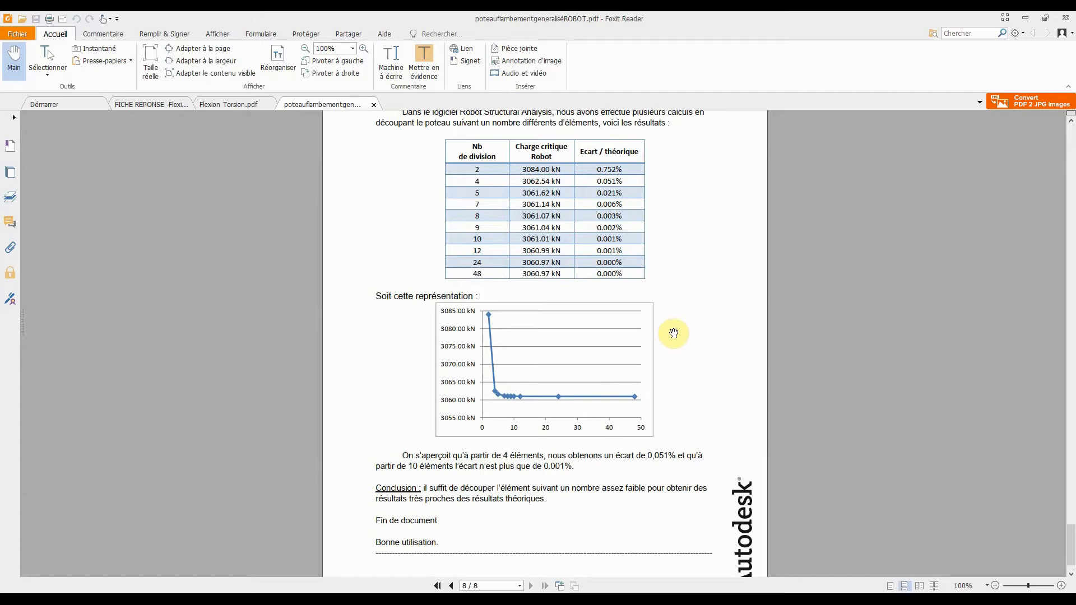
pyautogui.moveTo(678, 333); pyautogui.dragTo(673, 380)
pyautogui.scroll(-3, 672, 382)
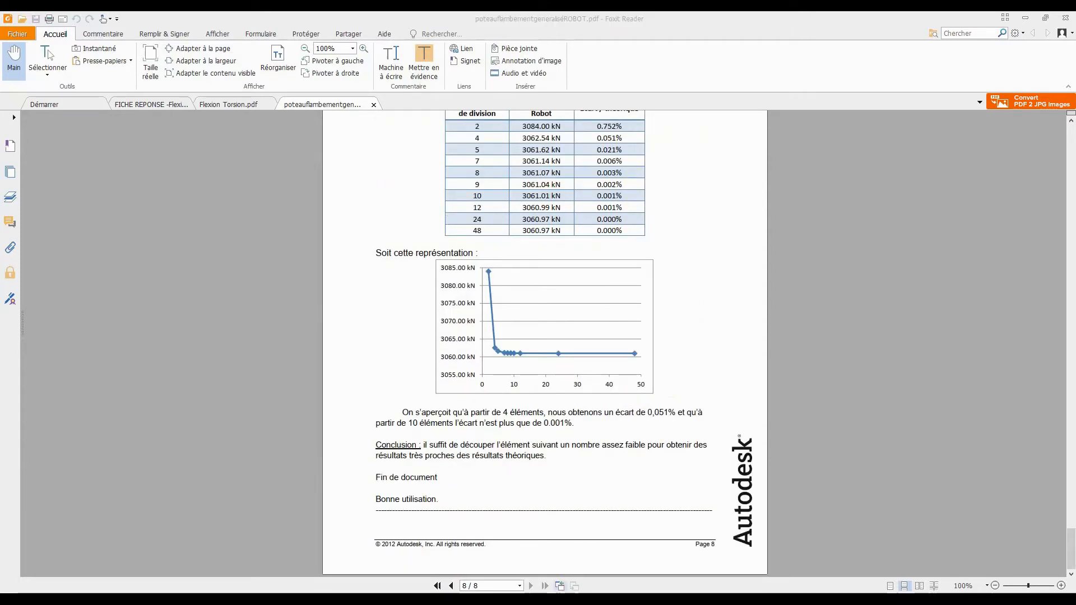
# Open the model Poteau 5 m simple.mcb from the Midas\Poteau folder in midas Civil and maximize its window.
pyautogui.moveTo(343, 593)
pyautogui.moveTo(605, 572)
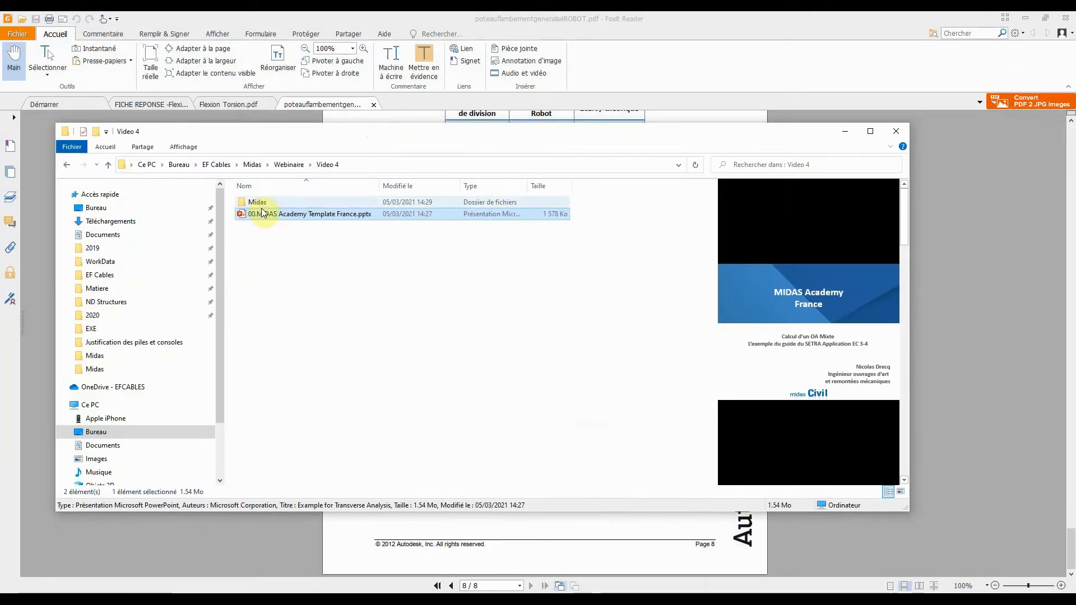
pyautogui.doubleClick(258, 203)
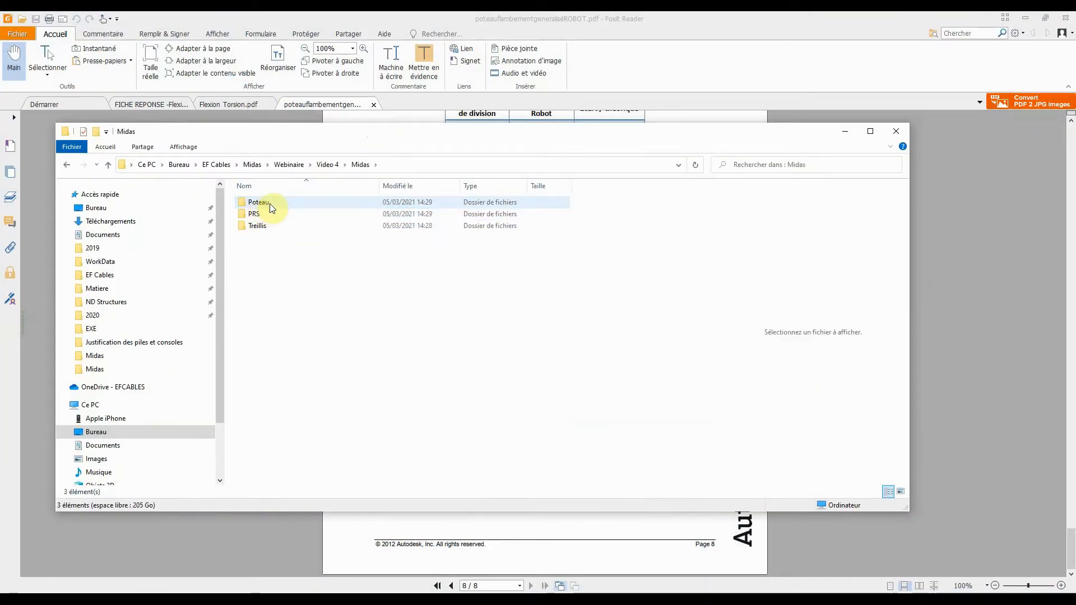
pyautogui.doubleClick(271, 206)
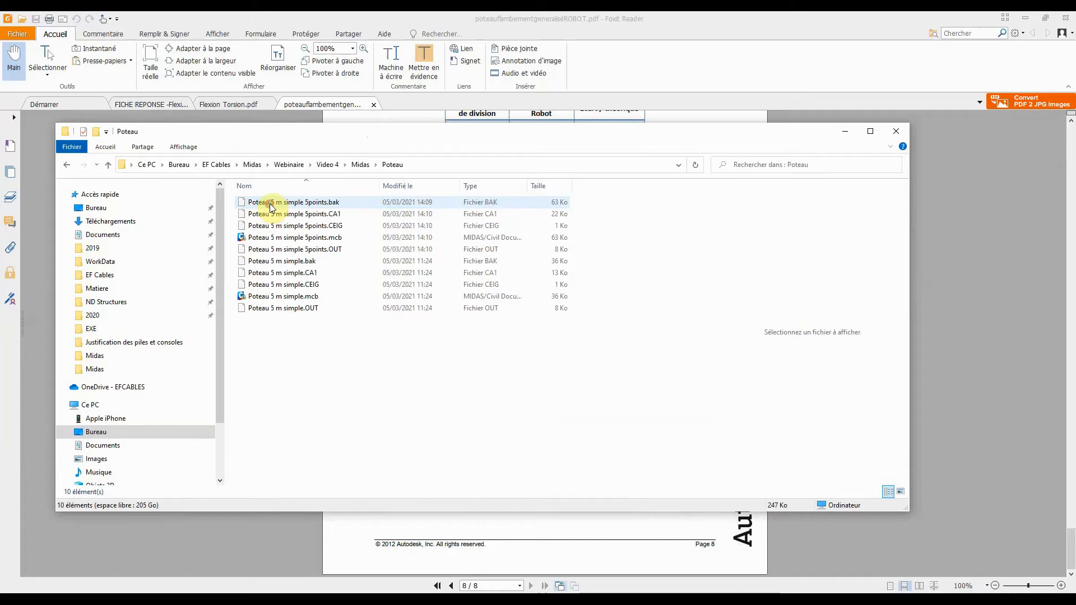
pyautogui.doubleClick(269, 296)
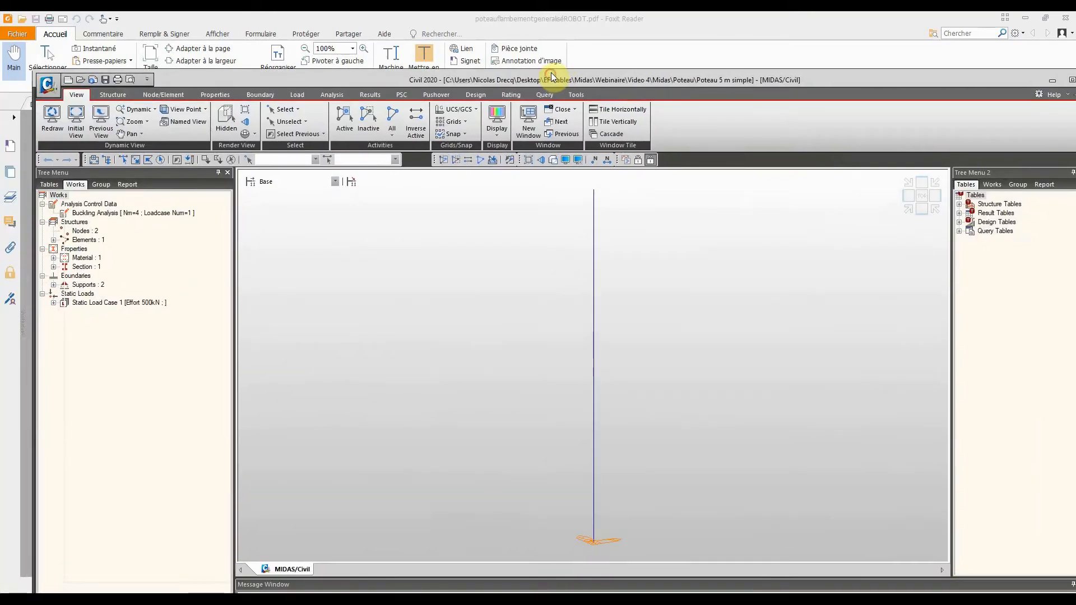
pyautogui.doubleClick(553, 77)
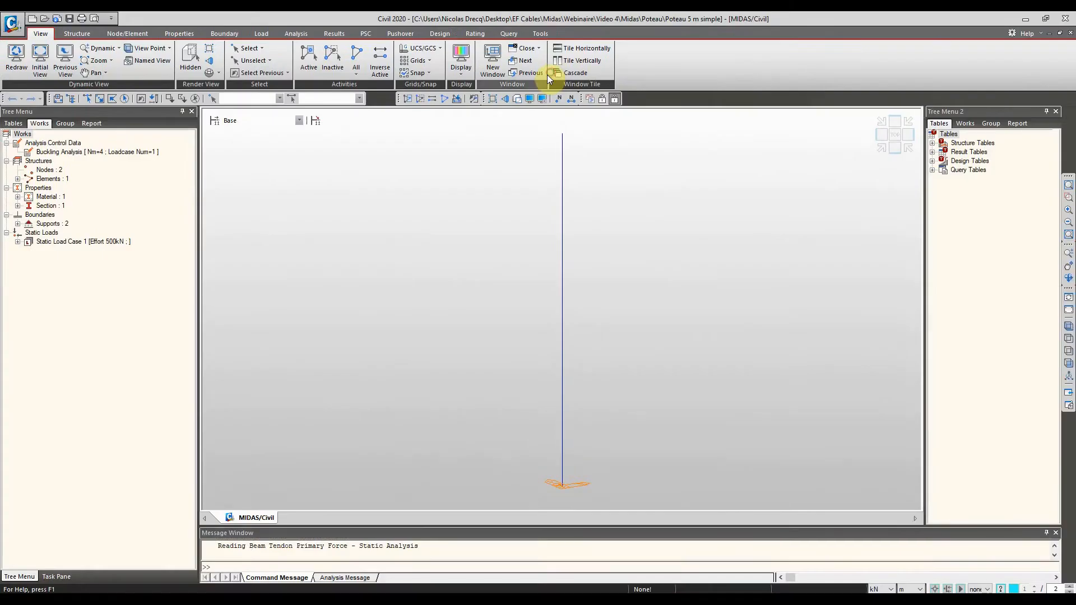
# Show the column with its solid section shape and turn on the display of the support symbols.
pyautogui.click(517, 99)
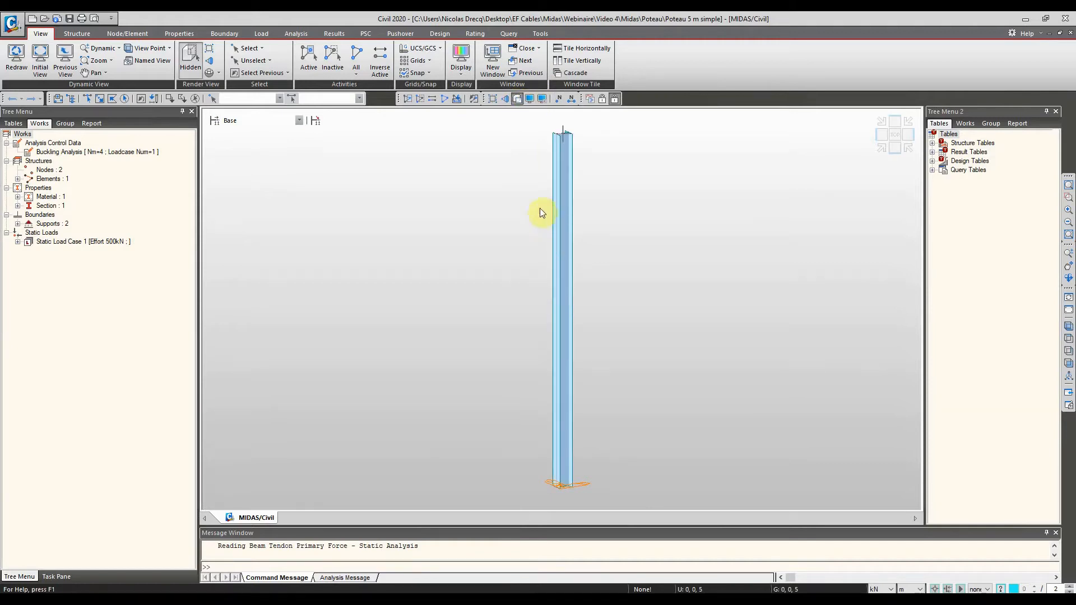
pyautogui.click(529, 99)
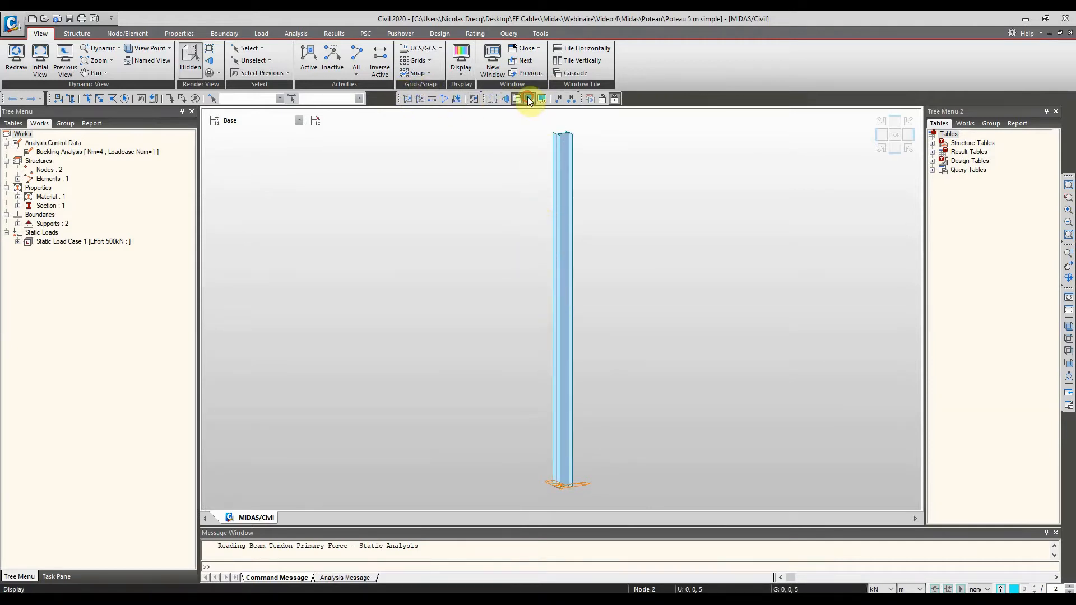
pyautogui.click(574, 192)
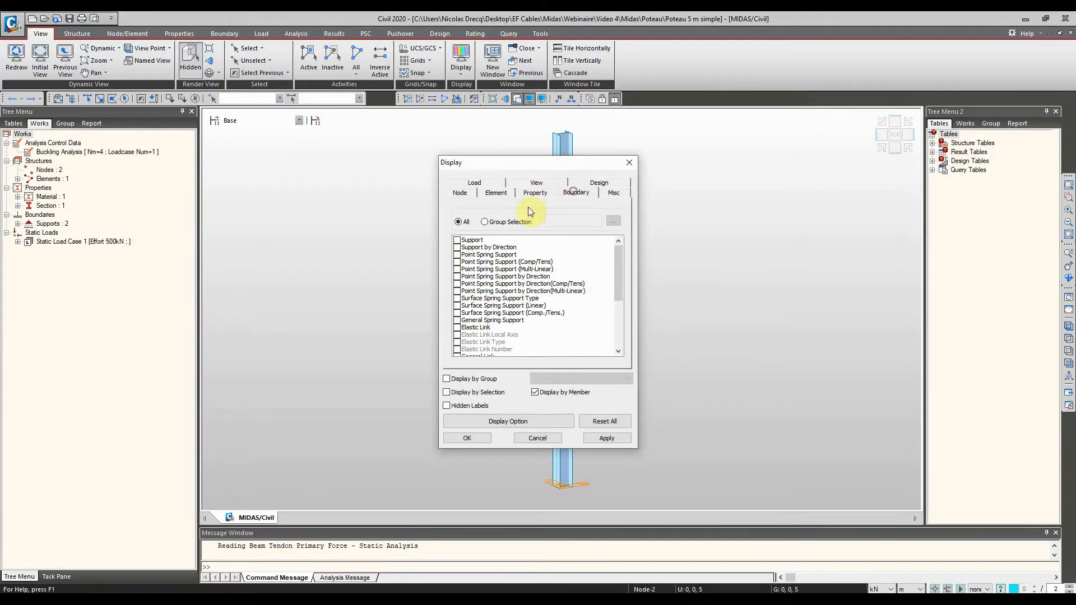
pyautogui.click(457, 240)
pyautogui.click(467, 439)
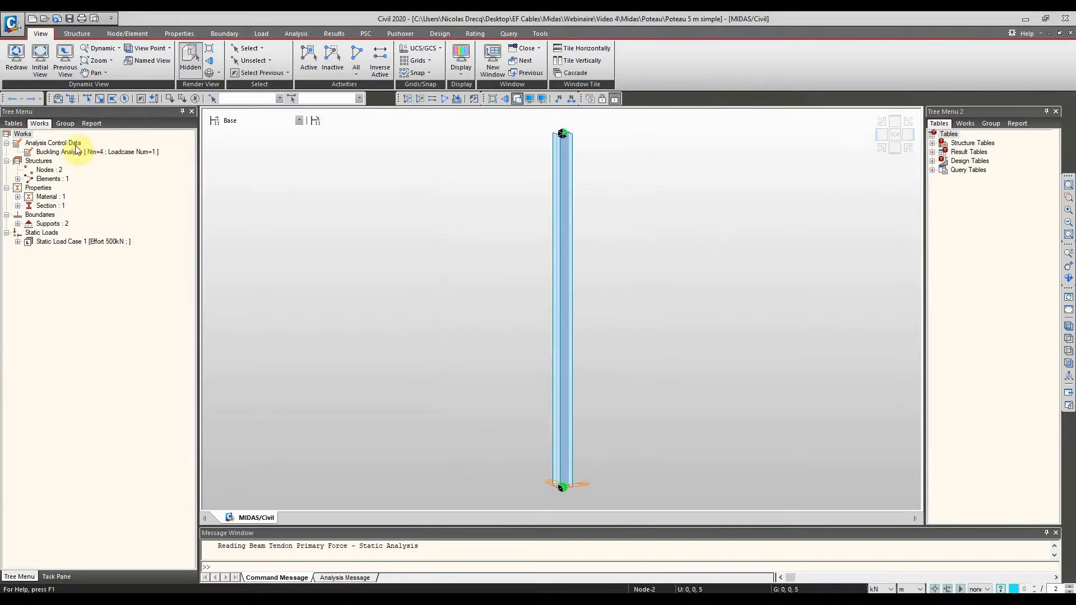
# Remove the existing buckling analysis control data, accepting the deletion of the analysis results.
pyautogui.click(56, 152)
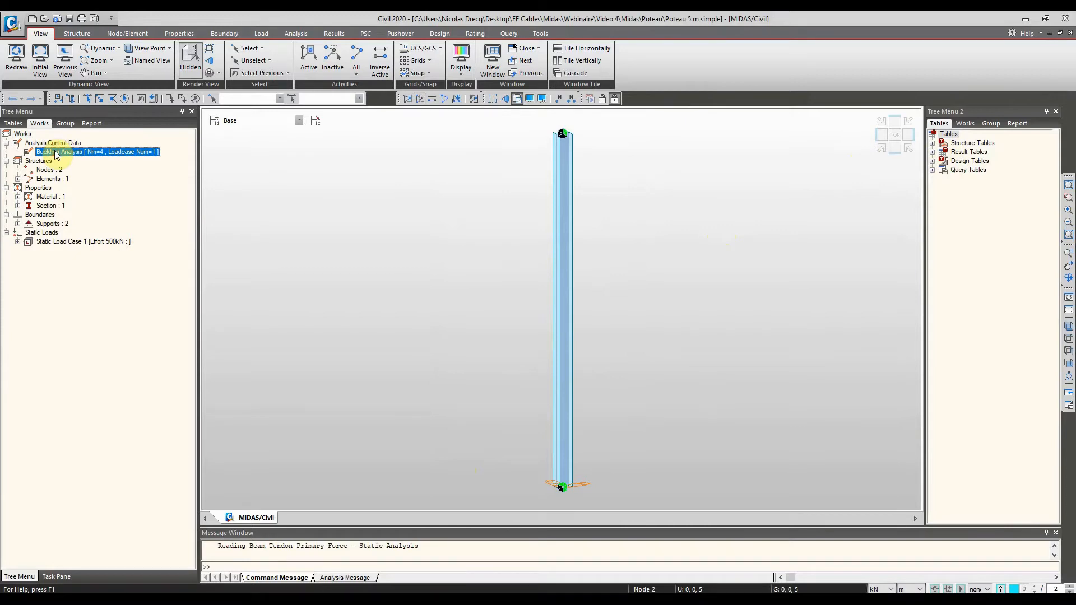
pyautogui.doubleClick(56, 152)
pyautogui.click(532, 332)
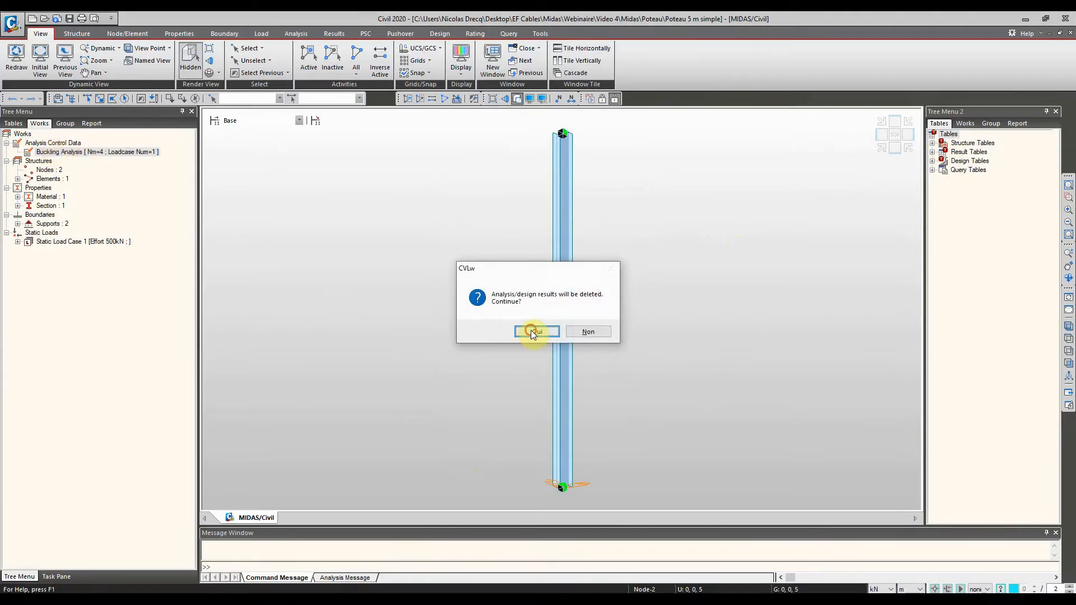
# Display the nodal load of the Effort 500kN static load case on the column.
pyautogui.moveTo(392, 250)
pyautogui.keyDown('ctrl'); pyautogui.mouseDown(button='middle')
pyautogui.moveTo(421, 264)
pyautogui.moveTo(409, 258)
pyautogui.mouseUp(button='middle'); pyautogui.keyUp('ctrl')
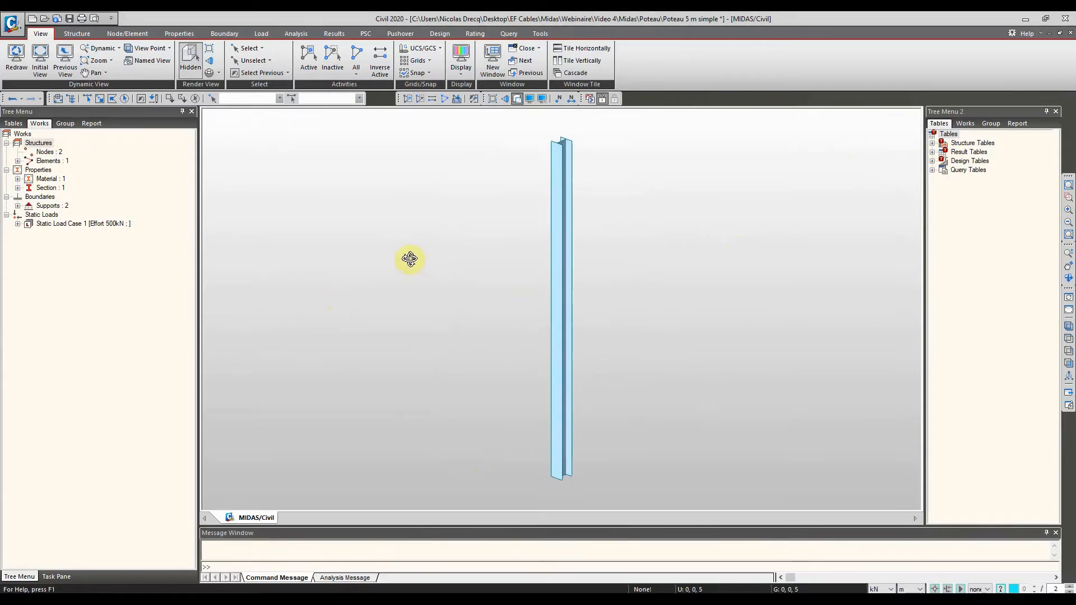
pyautogui.click(18, 225)
pyautogui.rightClick(52, 232)
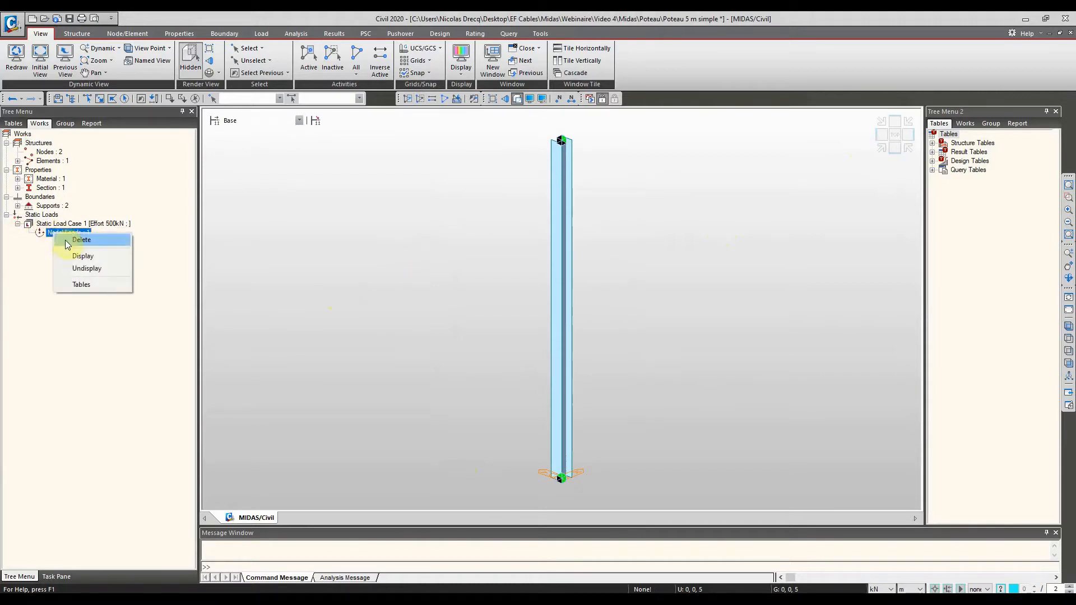
pyautogui.click(90, 259)
pyautogui.keyDown('ctrl'); pyautogui.moveTo(509, 234); pyautogui.dragTo(493, 269, button='middle'); pyautogui.keyUp('ctrl')
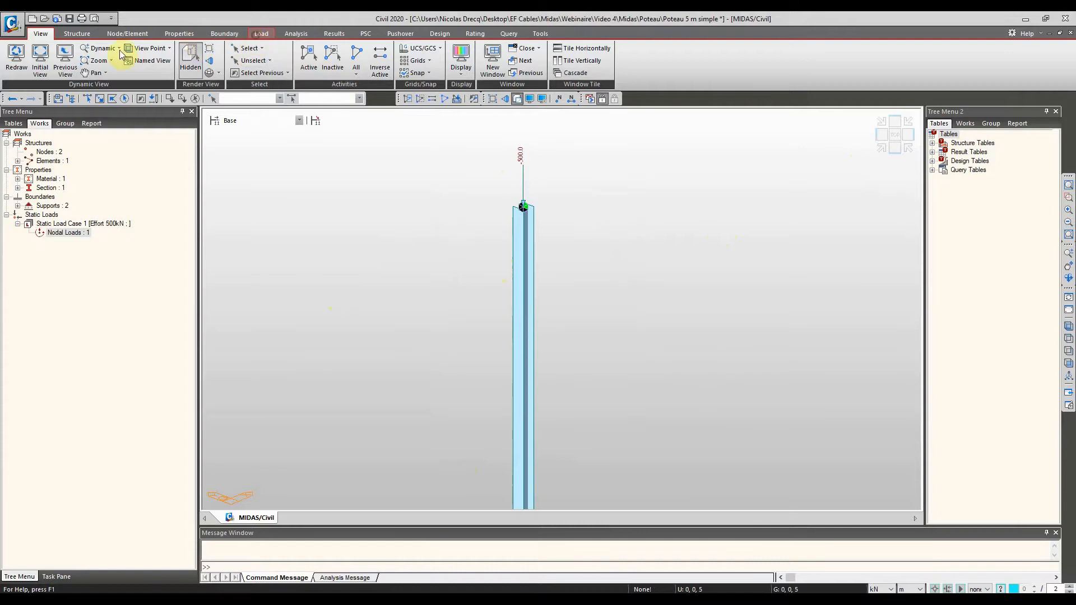
# Check the list of defined static load cases and inspect the loaded column.
pyautogui.click(261, 33)
pyautogui.click(219, 61)
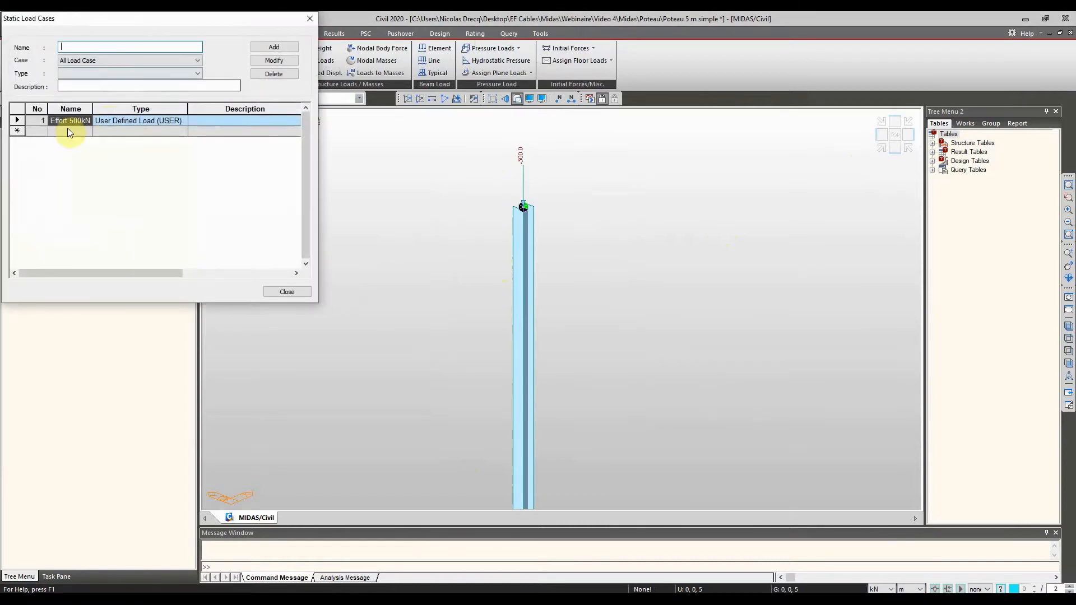
pyautogui.click(310, 18)
pyautogui.moveTo(442, 233); pyautogui.dragTo(443, 163, button='middle')
pyautogui.keyDown('shift'); pyautogui.moveTo(498, 269); pyautogui.dragTo(609, 259, button='middle'); pyautogui.keyUp('shift')
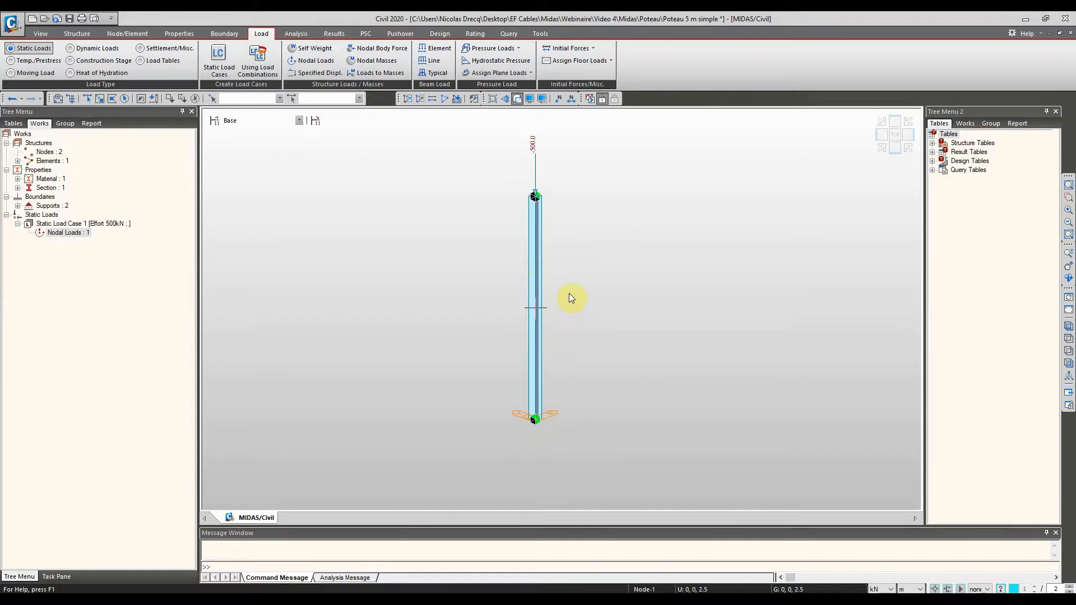
pyautogui.moveTo(555, 234); pyautogui.dragTo(544, 260, button='middle')
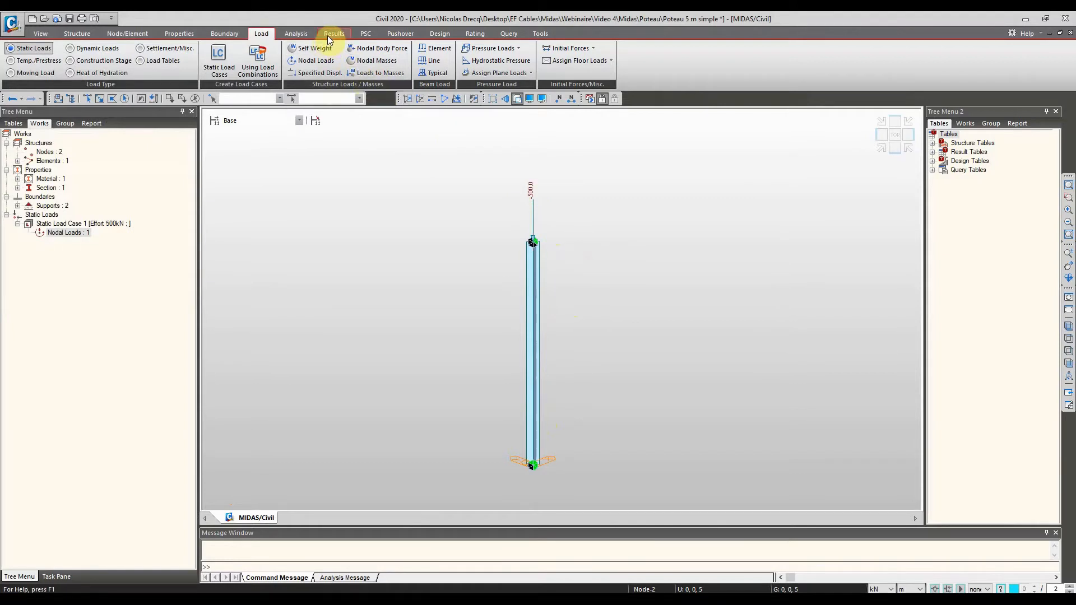
# Set up the buckling analysis control with 4 modes and a load factor range limited to positive values only.
pyautogui.click(296, 35)
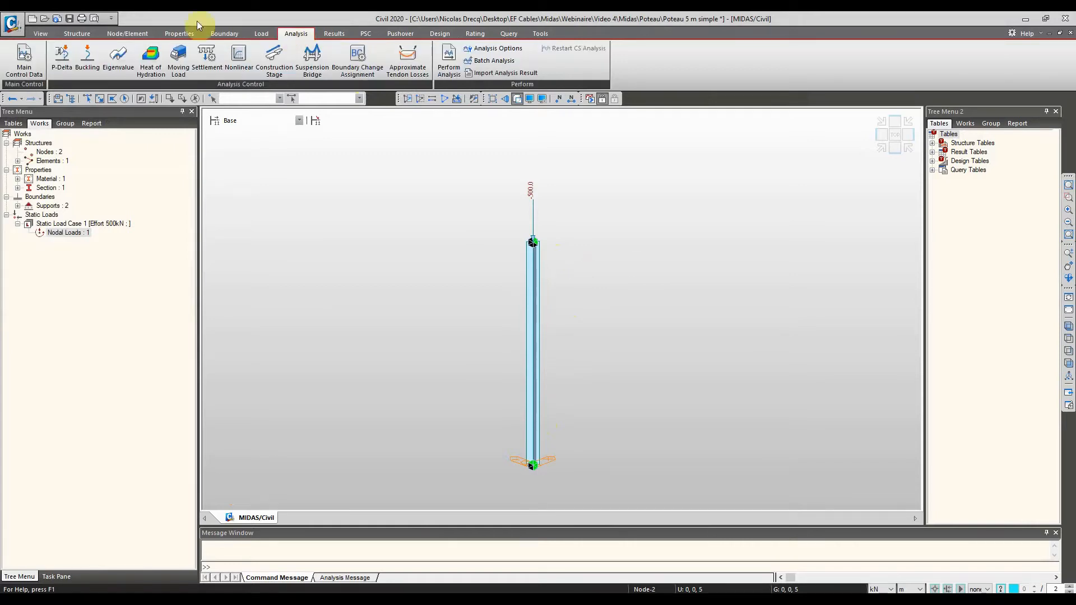
pyautogui.click(88, 57)
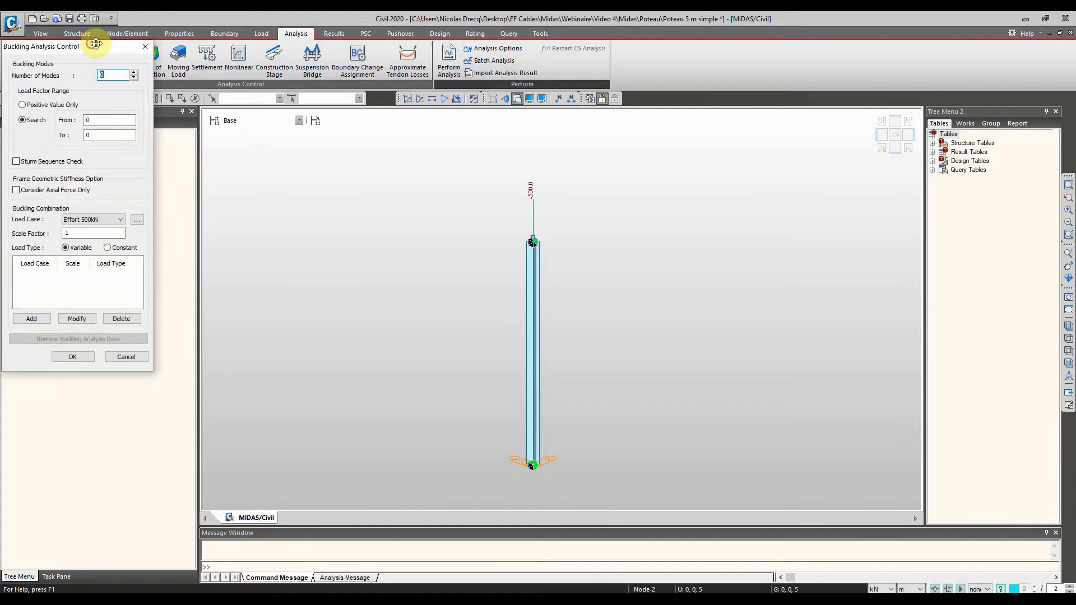
pyautogui.moveTo(91, 58); pyautogui.dragTo(486, 95)
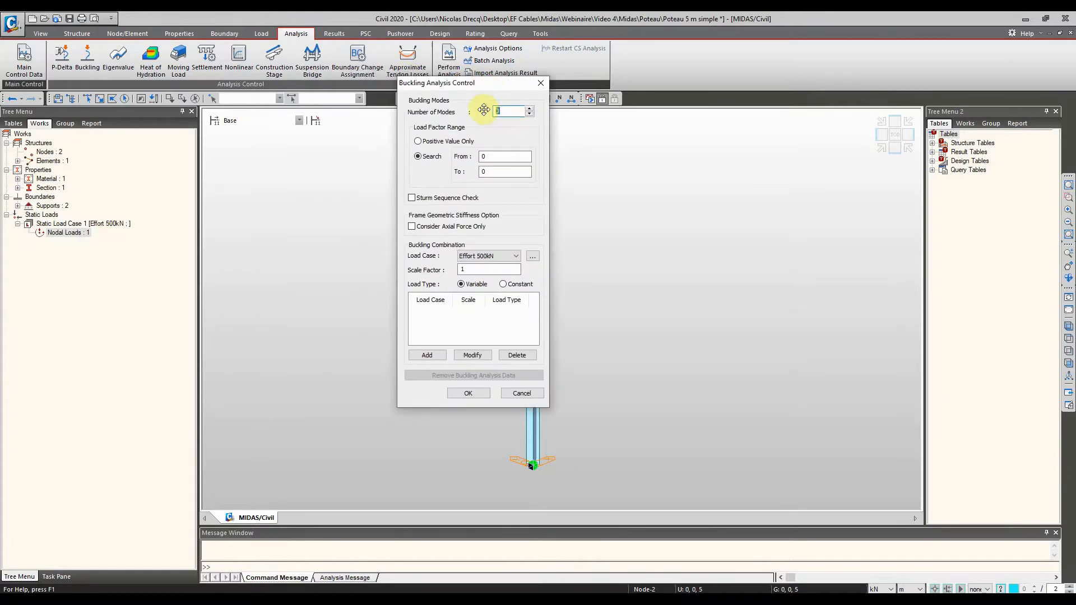
pyautogui.write('4')
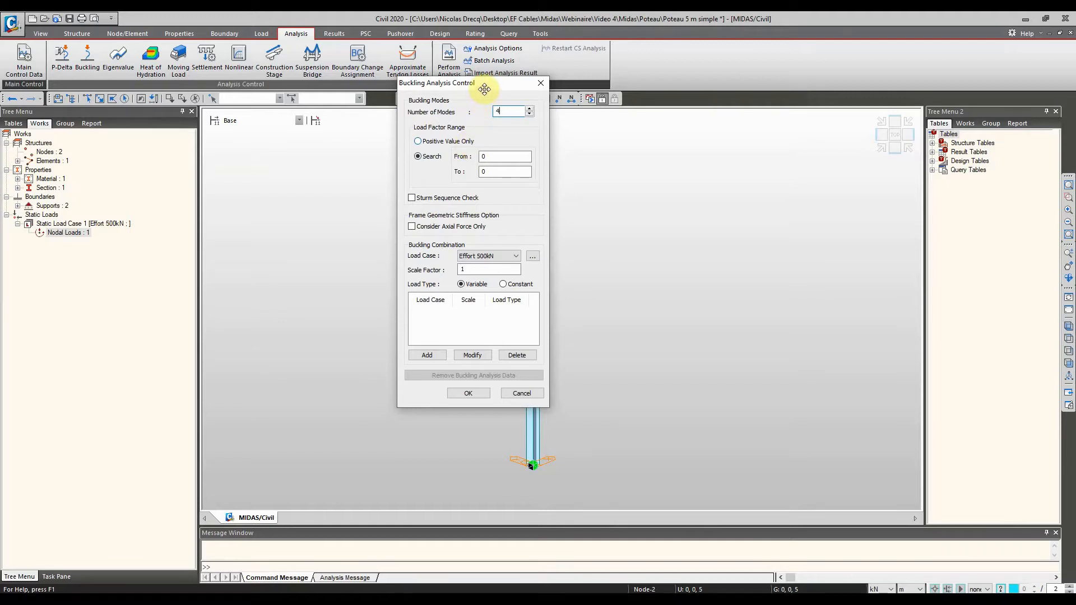
pyautogui.moveTo(485, 84); pyautogui.dragTo(385, 110)
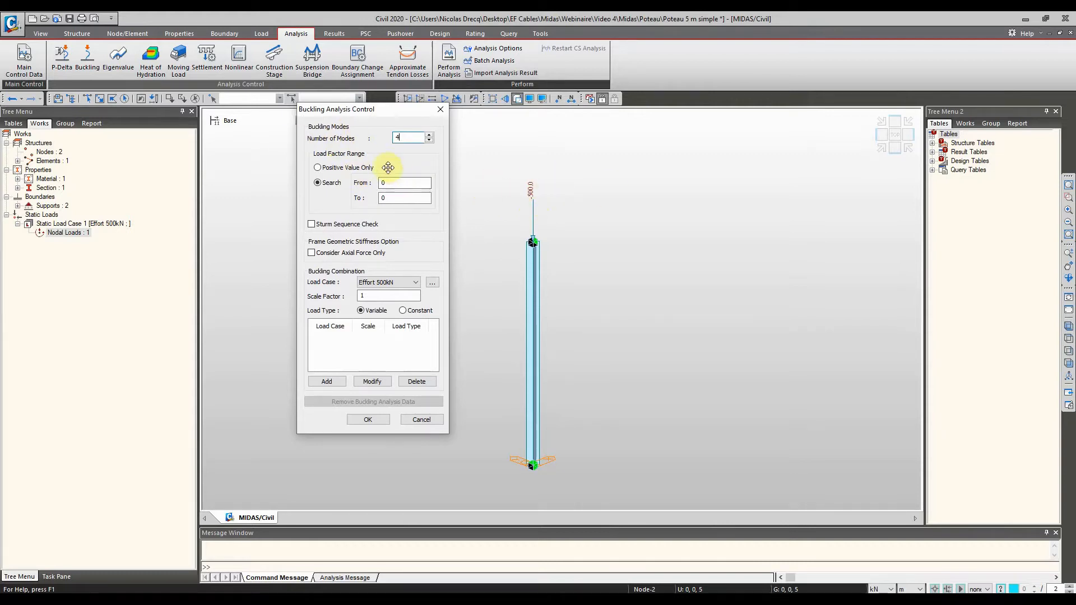
pyautogui.click(354, 169)
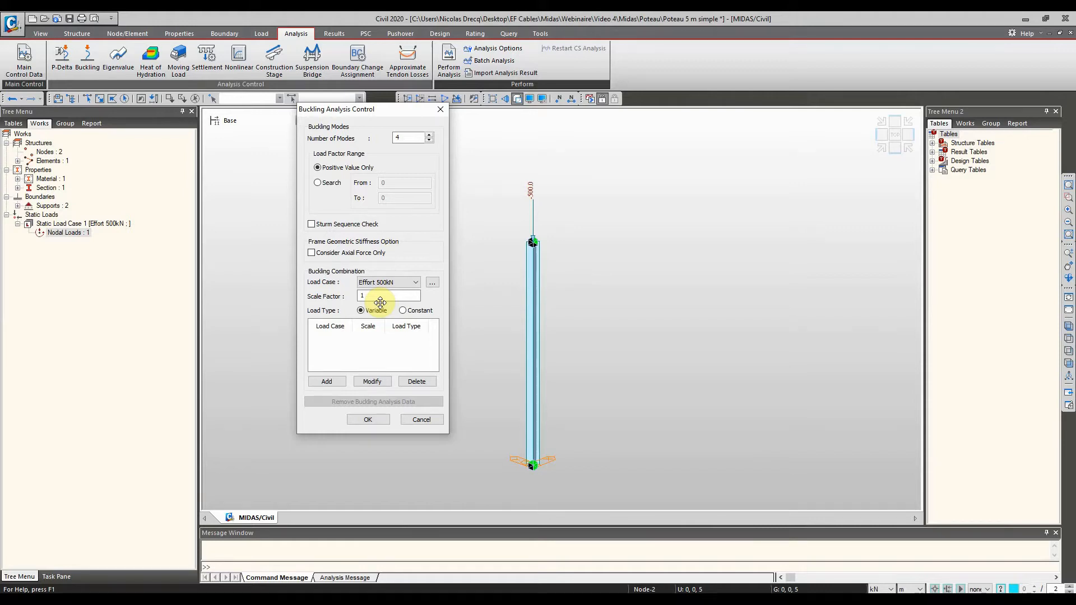
# Add the Effort 500kN load case to the buckling combination as Variable with scale factor 1, and run the analysis.
pyautogui.click(387, 292)
pyautogui.click(326, 381)
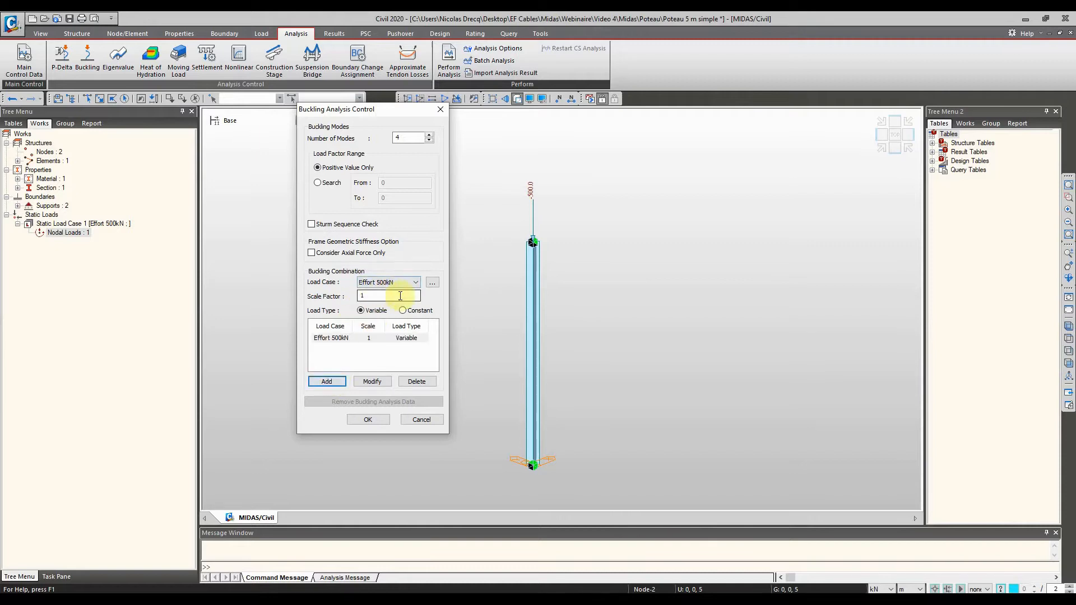
pyautogui.click(381, 420)
pyautogui.click(589, 99)
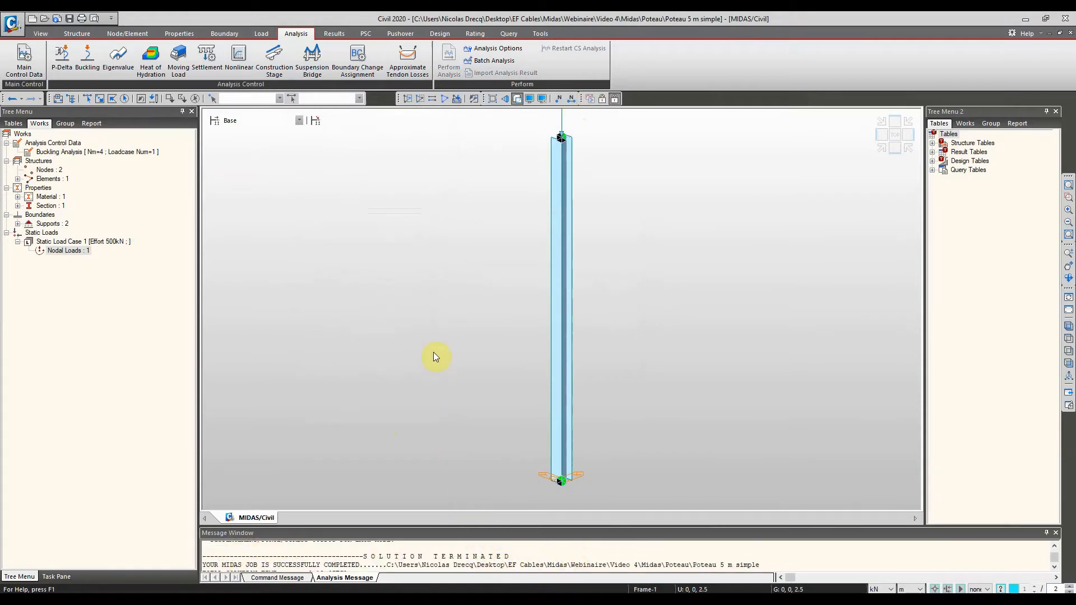
# Display the beam axial force Fx for Effort 500kN on the column with contour, deformed shape and legend.
pyautogui.click(333, 35)
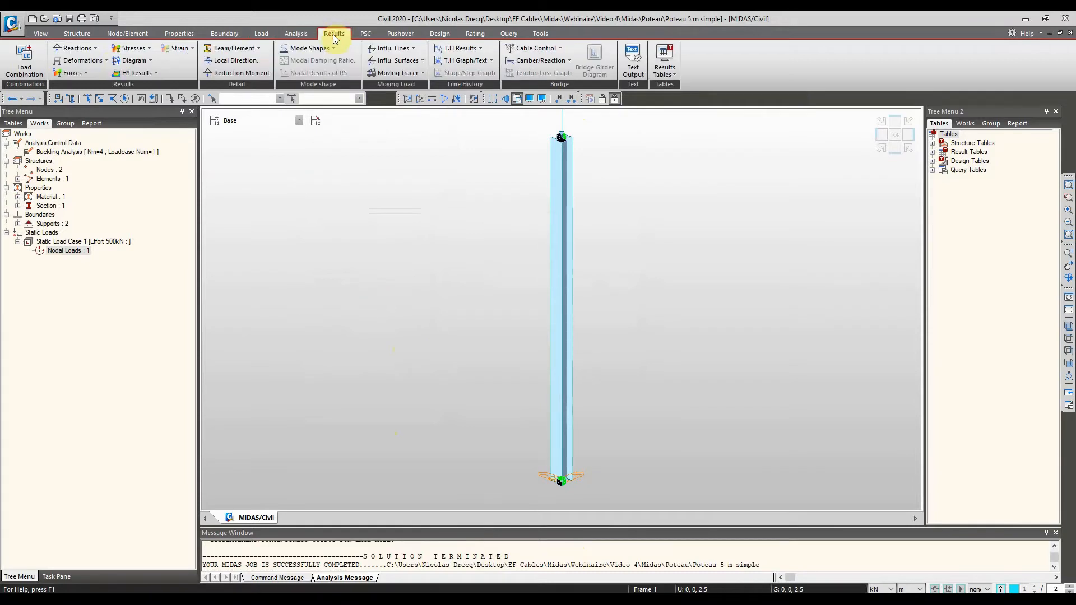
pyautogui.click(125, 49)
pyautogui.click(69, 74)
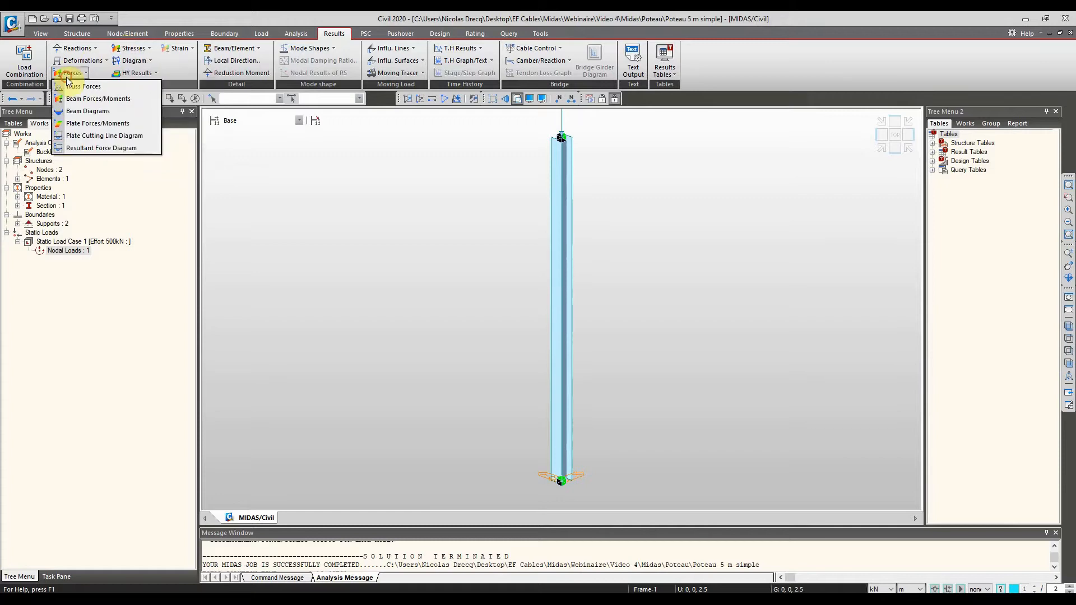
pyautogui.click(94, 99)
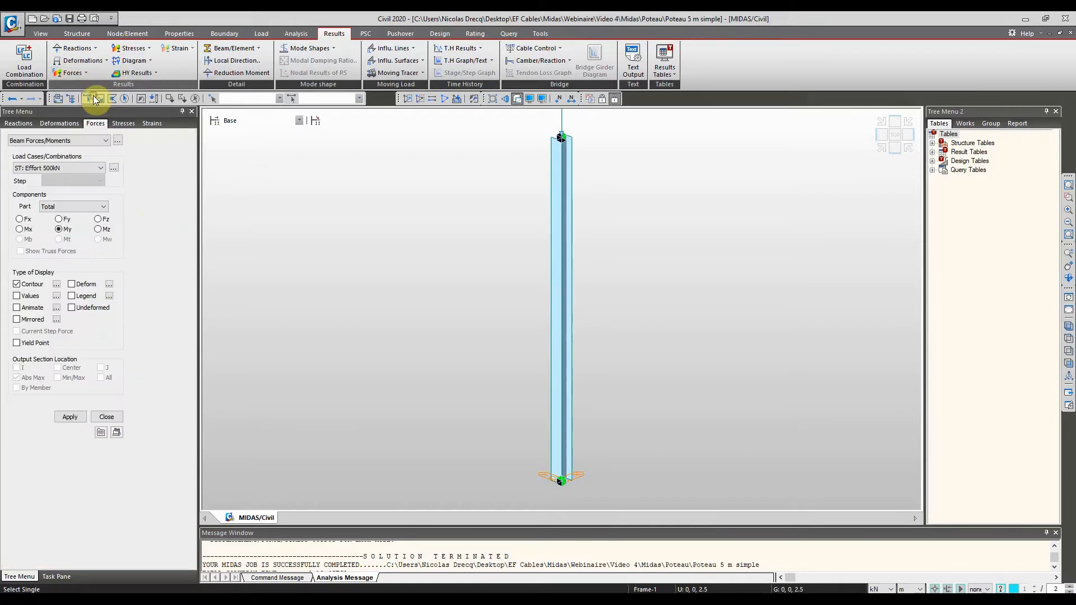
pyautogui.click(20, 219)
pyautogui.click(82, 291)
pyautogui.click(73, 415)
pyautogui.scroll(-1, 739, 215)
pyautogui.moveTo(739, 215); pyautogui.dragTo(675, 244, button='middle')
pyautogui.scroll(-3, 675, 244)
pyautogui.moveTo(680, 220); pyautogui.dragTo(675, 220, button='middle')
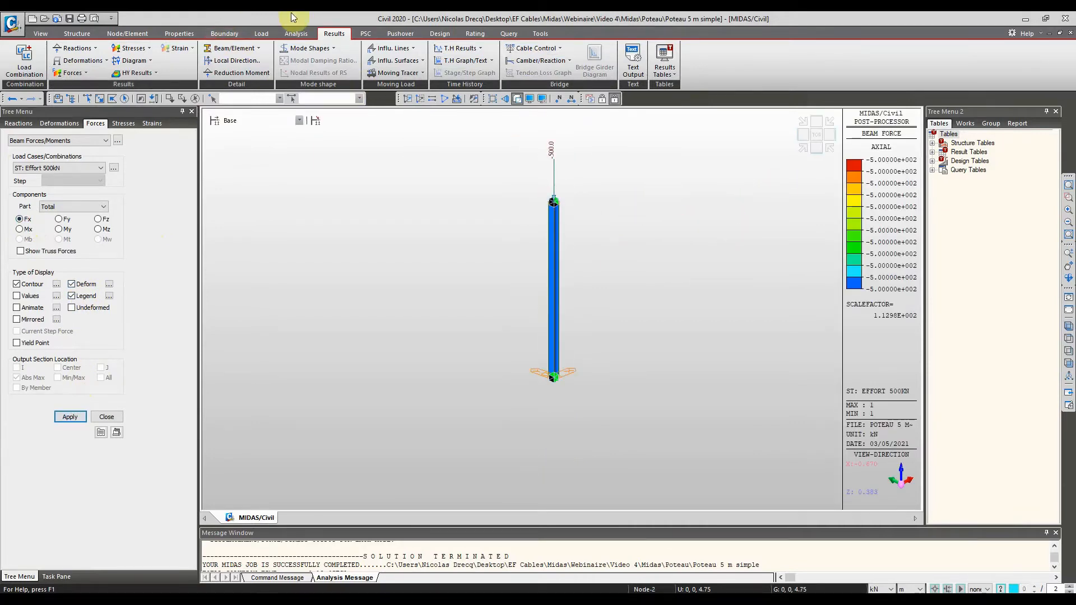
# Display the buckling mode shape of Mode 1 on the column, with legend and contour turned on.
pyautogui.click(318, 48)
pyautogui.click(327, 49)
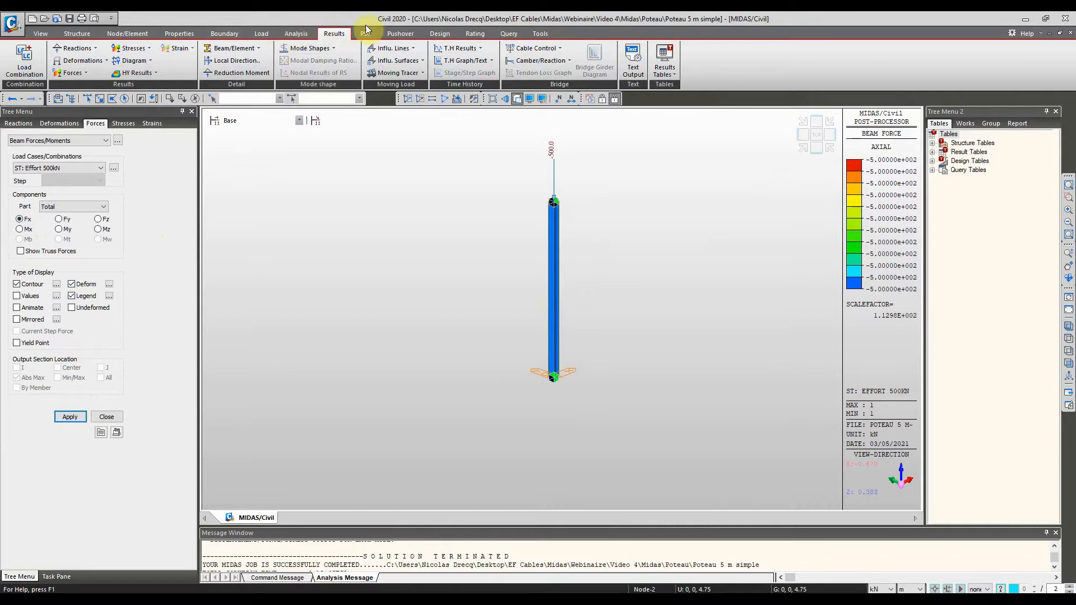
pyautogui.click(327, 49)
pyautogui.click(335, 73)
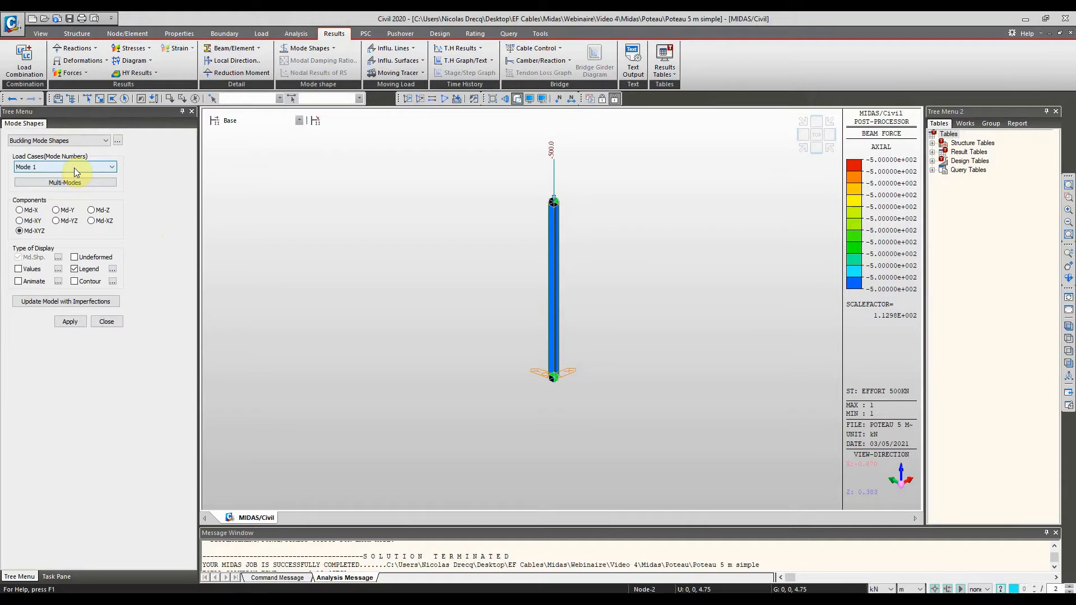
pyautogui.click(81, 282)
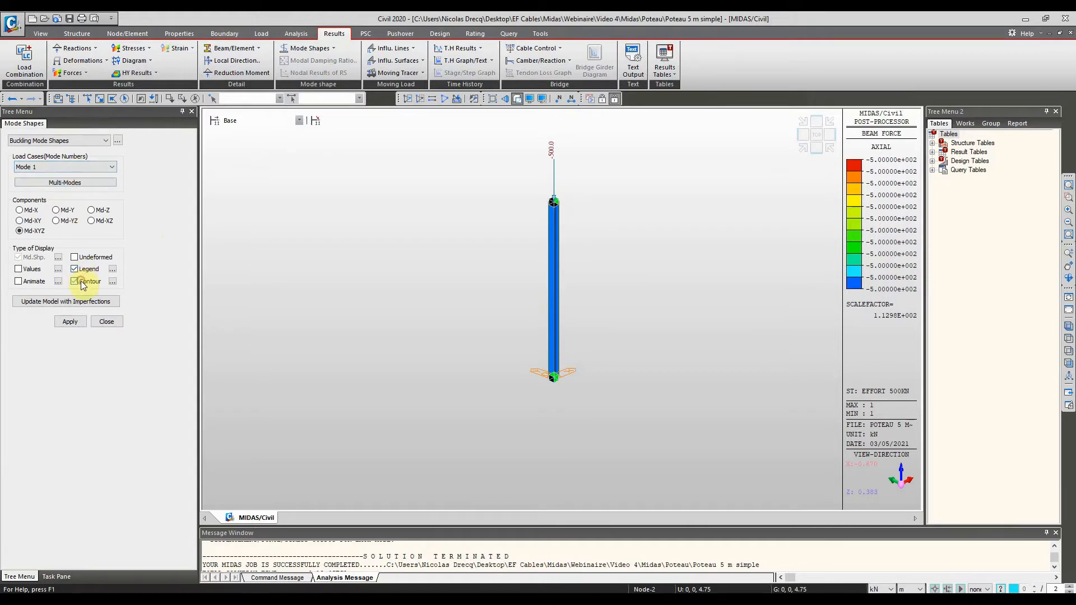
pyautogui.click(70, 321)
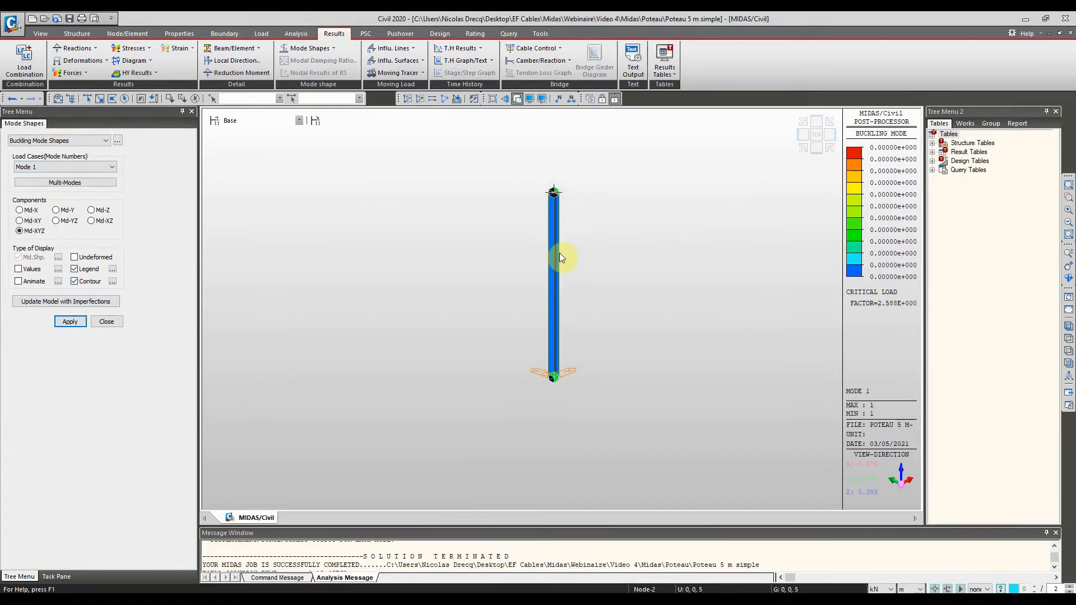
# Display the buckling shapes of Mode 2, Mode 3 and Mode 4 one after another to compare their critical load factors.
pyautogui.click(89, 165)
pyautogui.click(40, 182)
pyautogui.click(71, 321)
pyautogui.click(72, 169)
pyautogui.click(61, 190)
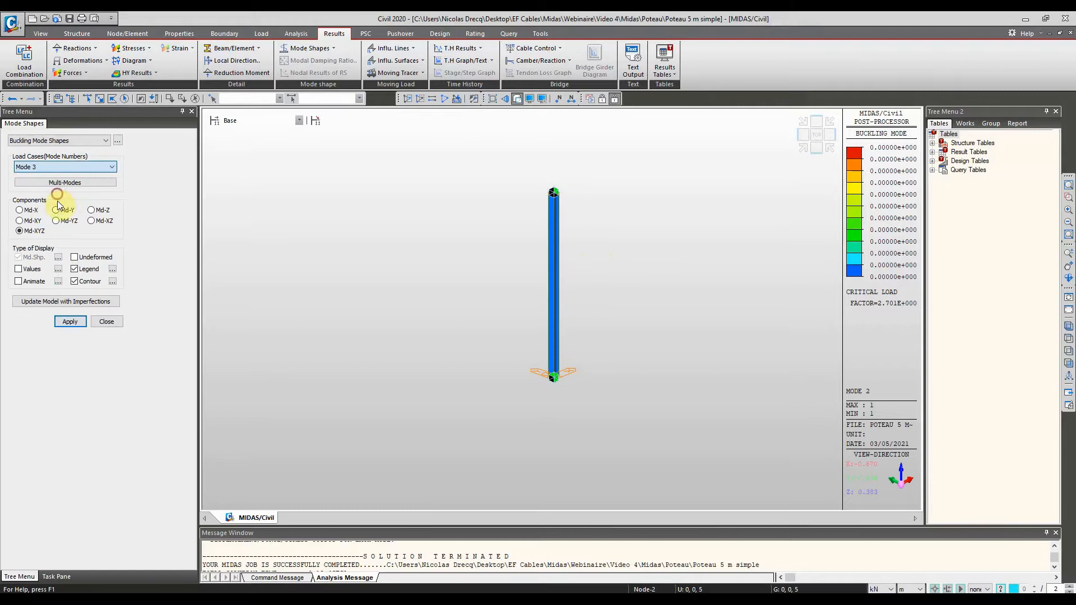
pyautogui.click(70, 321)
pyautogui.click(93, 166)
pyautogui.click(66, 198)
pyautogui.click(70, 321)
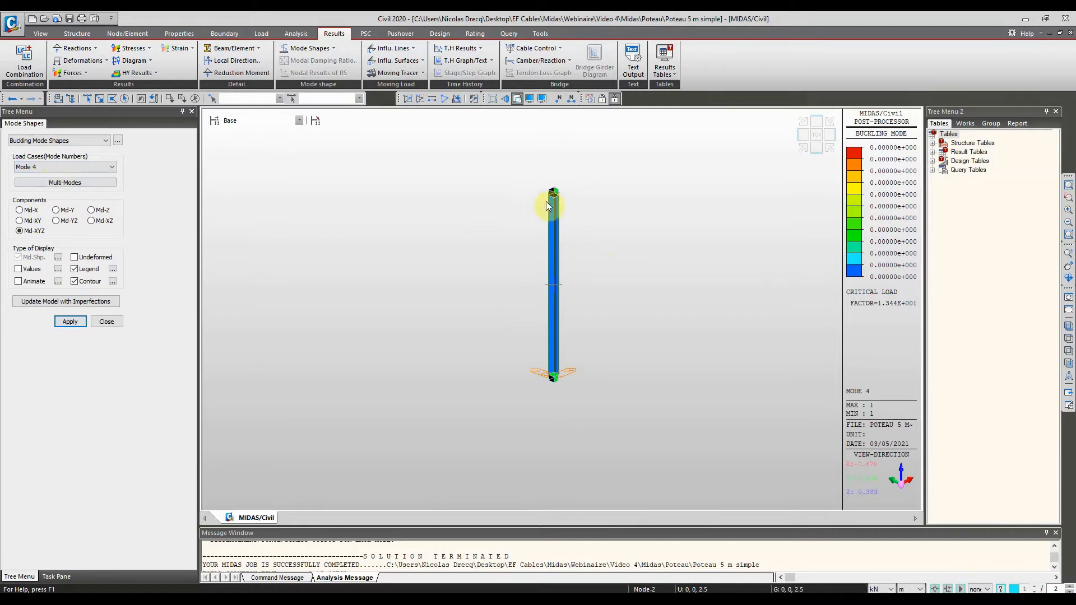
# Return the buckling mode display to Mode 1 and read its critical load factor.
pyautogui.click(72, 167)
pyautogui.click(54, 176)
pyautogui.click(70, 321)
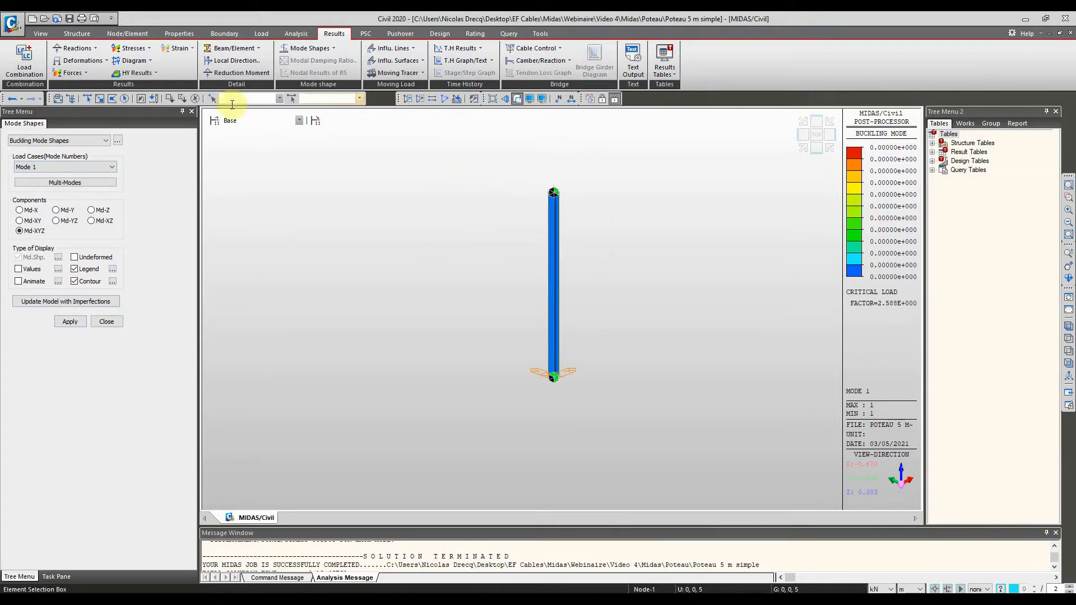
pyautogui.click(291, 98)
pyautogui.press('Escape')
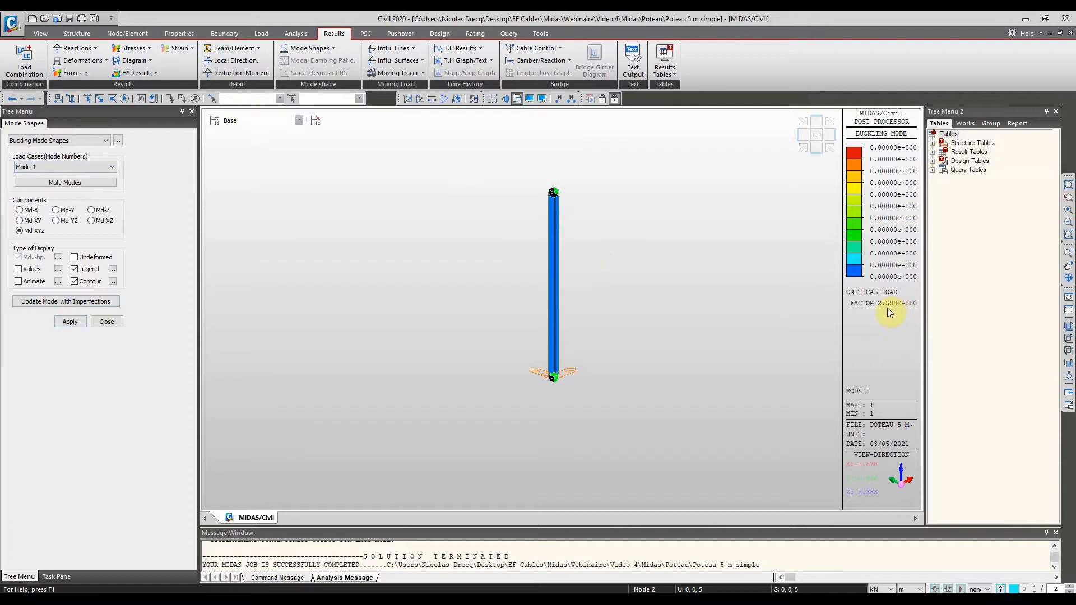
# Show buckling Mode 2 and Mode 3 again to check each mode's critical load factor.
pyautogui.click(82, 166)
pyautogui.click(76, 182)
pyautogui.click(69, 323)
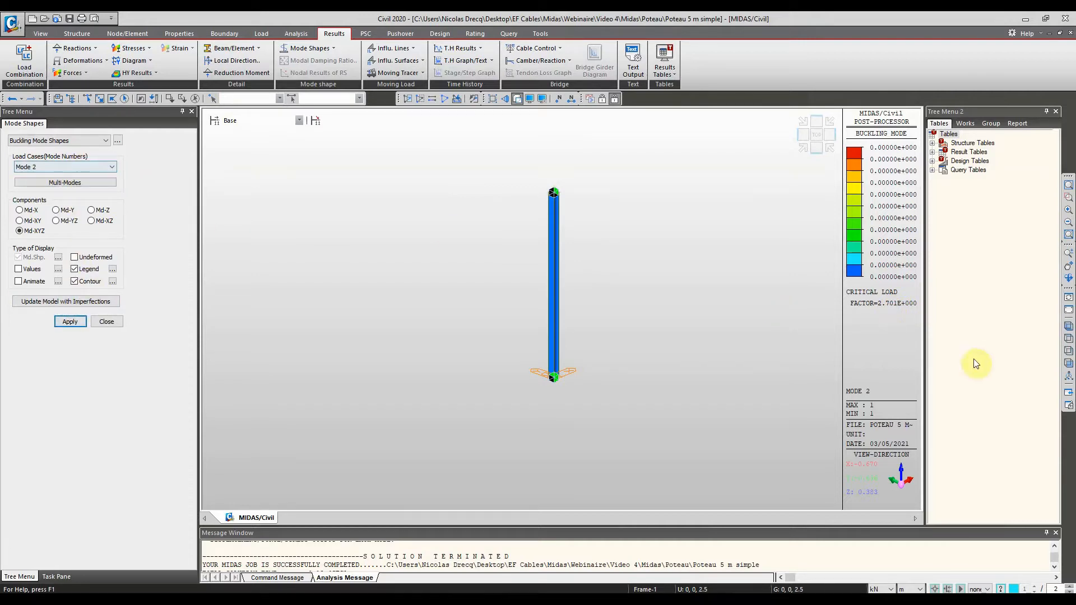
pyautogui.click(84, 166)
pyautogui.click(67, 189)
pyautogui.click(76, 323)
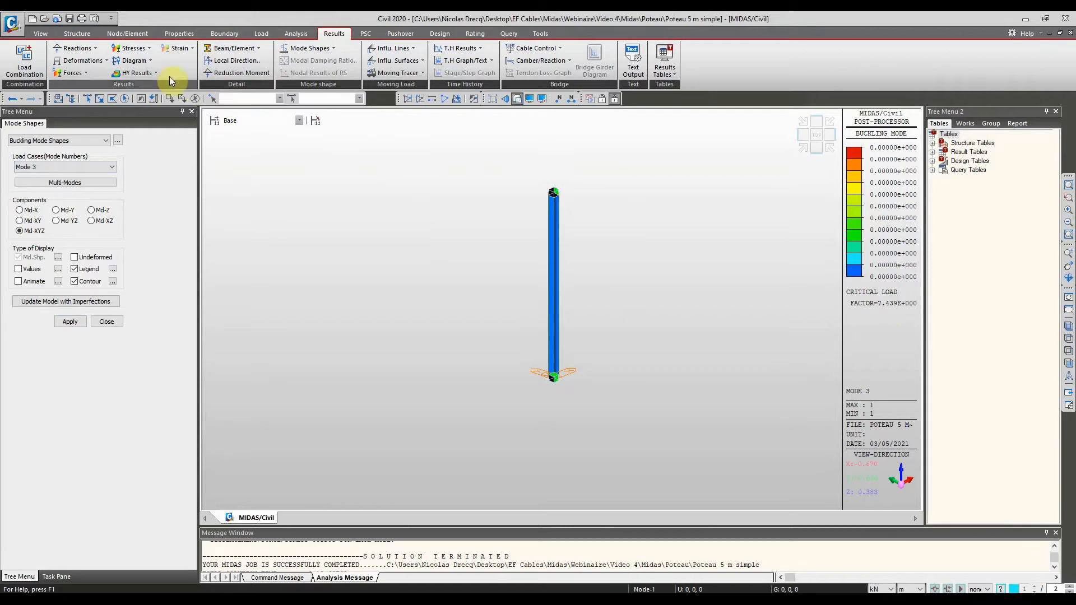
# Divide the column into 2 equal-distance frame elements, accepting deletion of the existing results, and rerun the analysis.
pyautogui.click(137, 34)
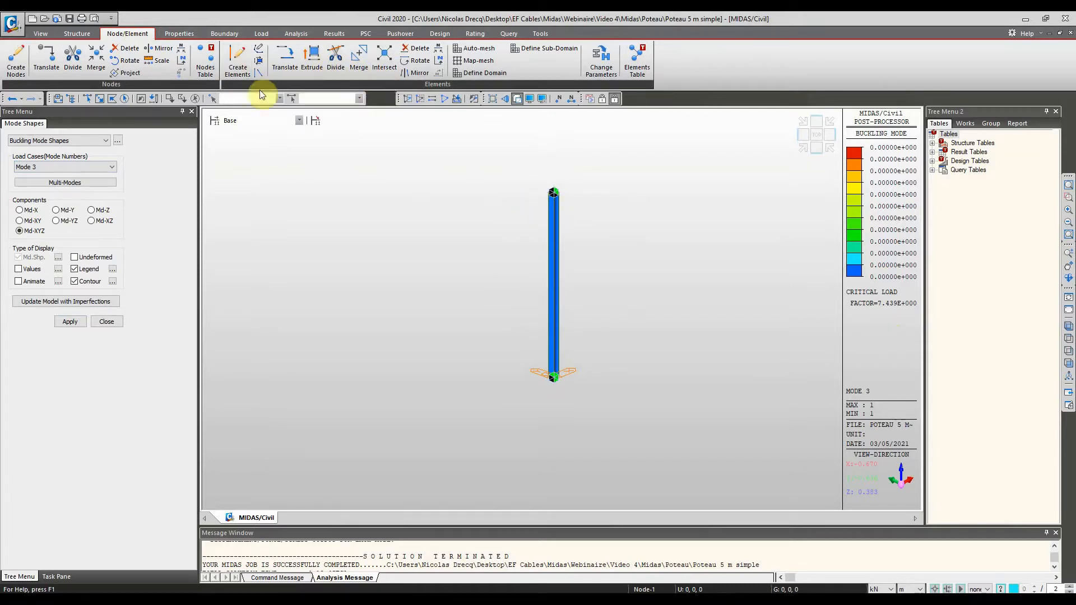
pyautogui.click(336, 63)
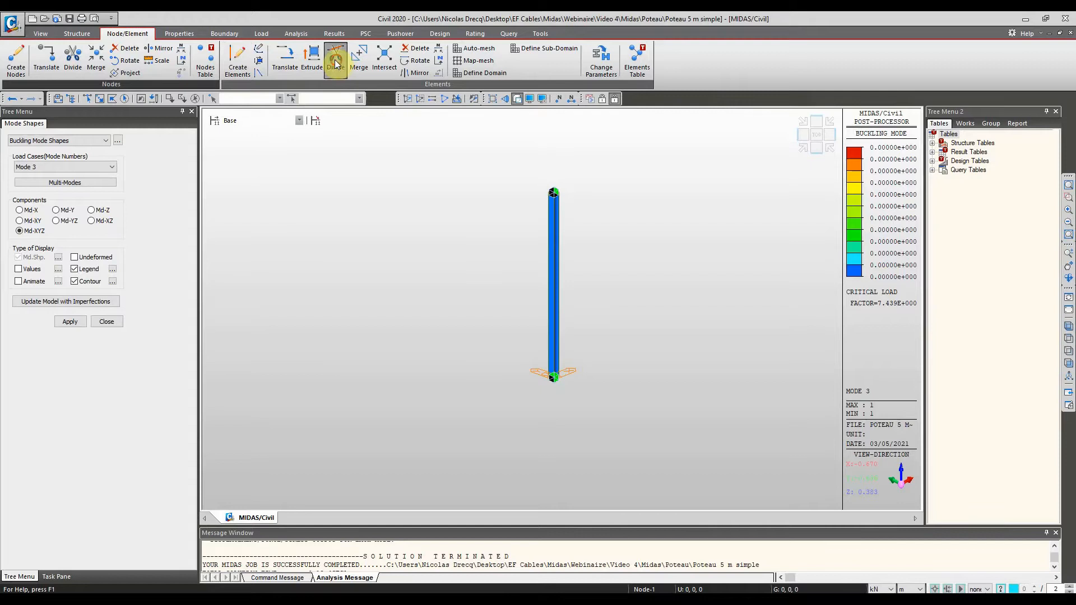
pyautogui.click(100, 99)
pyautogui.click(554, 289)
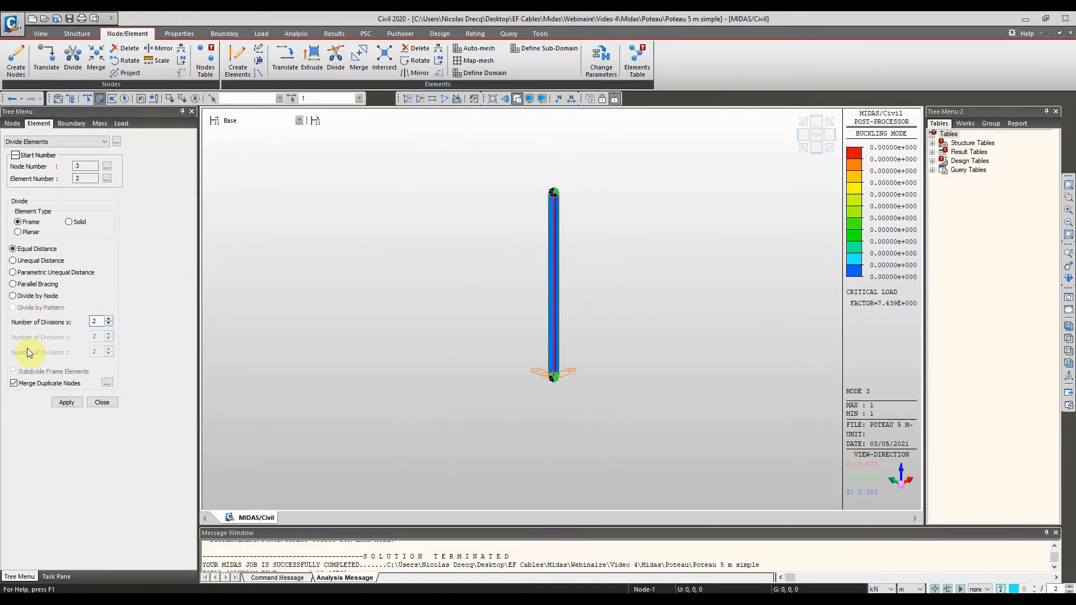
pyautogui.click(73, 403)
pyautogui.click(545, 330)
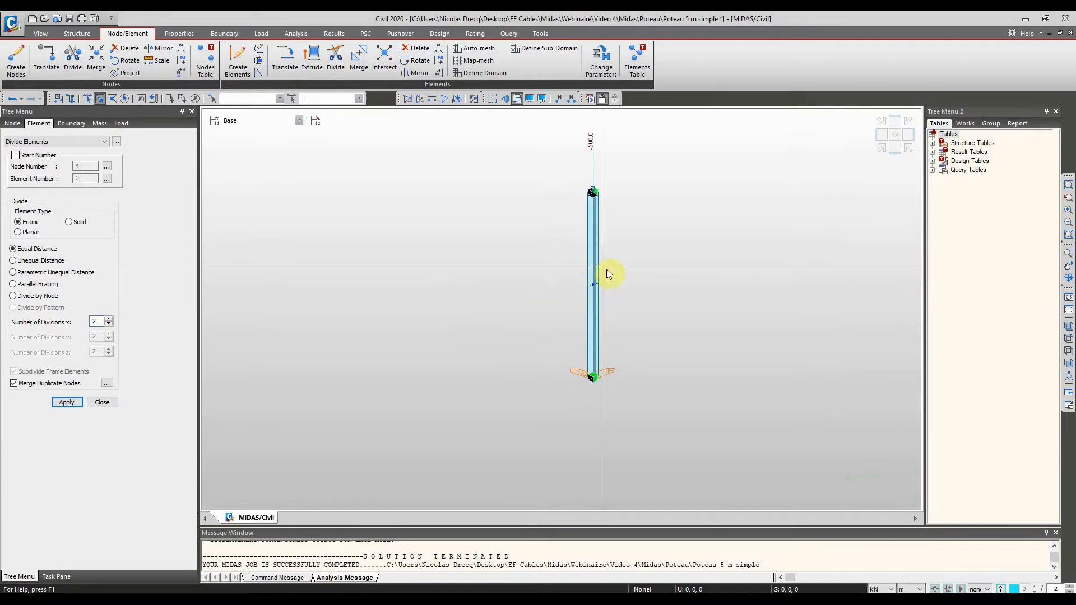
pyautogui.click(590, 99)
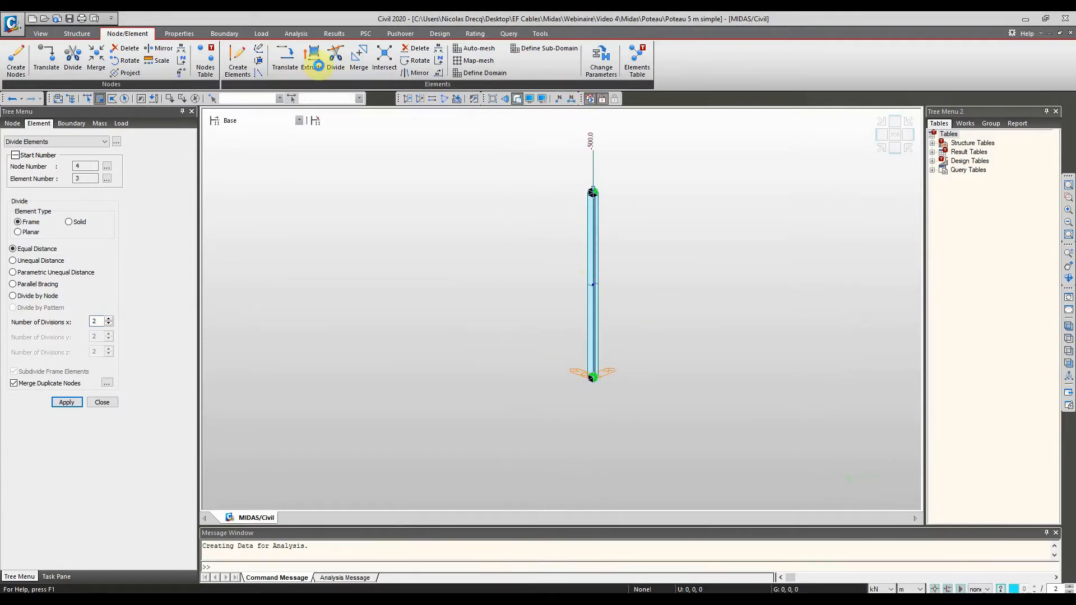
# Display the Mode 1 buckling shape of the column split in two, with legend and contour.
pyautogui.click(335, 35)
pyautogui.click(310, 48)
pyautogui.click(320, 74)
pyautogui.click(72, 167)
pyautogui.click(69, 176)
pyautogui.click(74, 269)
pyautogui.click(74, 281)
pyautogui.click(70, 322)
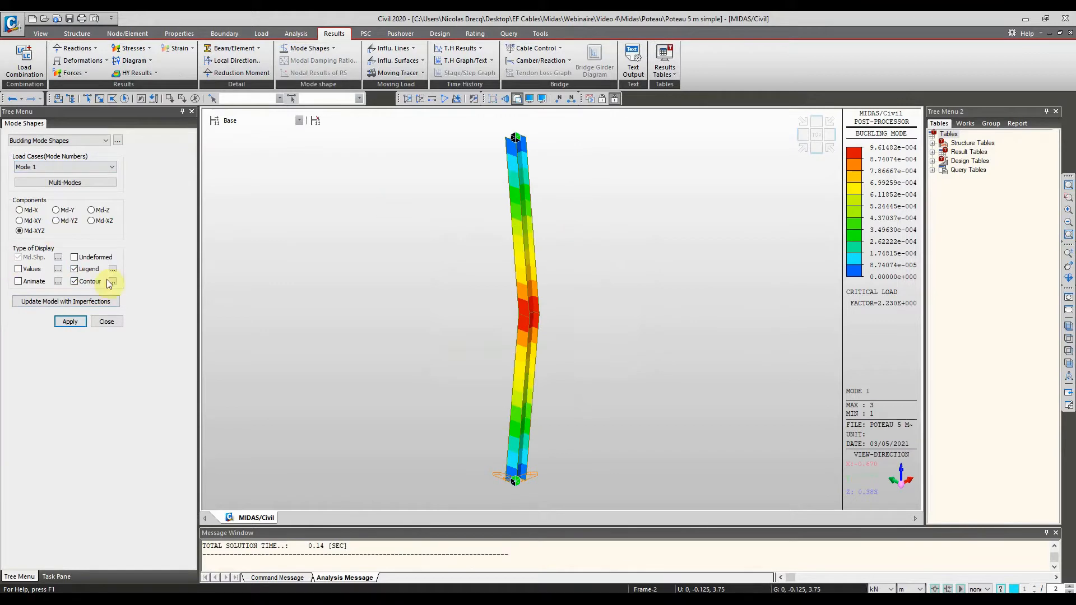
# Smooth the displayed Mode 1 shape with cubic interpolation in the mode shape details and inspect the curved column.
pyautogui.click(58, 257)
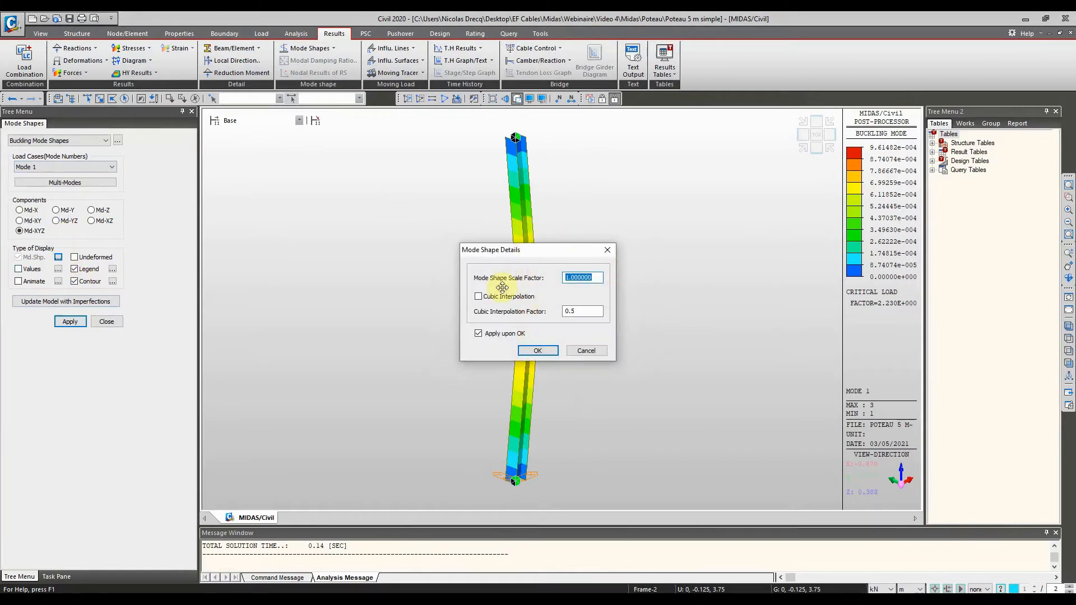
pyautogui.click(534, 351)
pyautogui.moveTo(540, 305); pyautogui.dragTo(585, 335, button='middle')
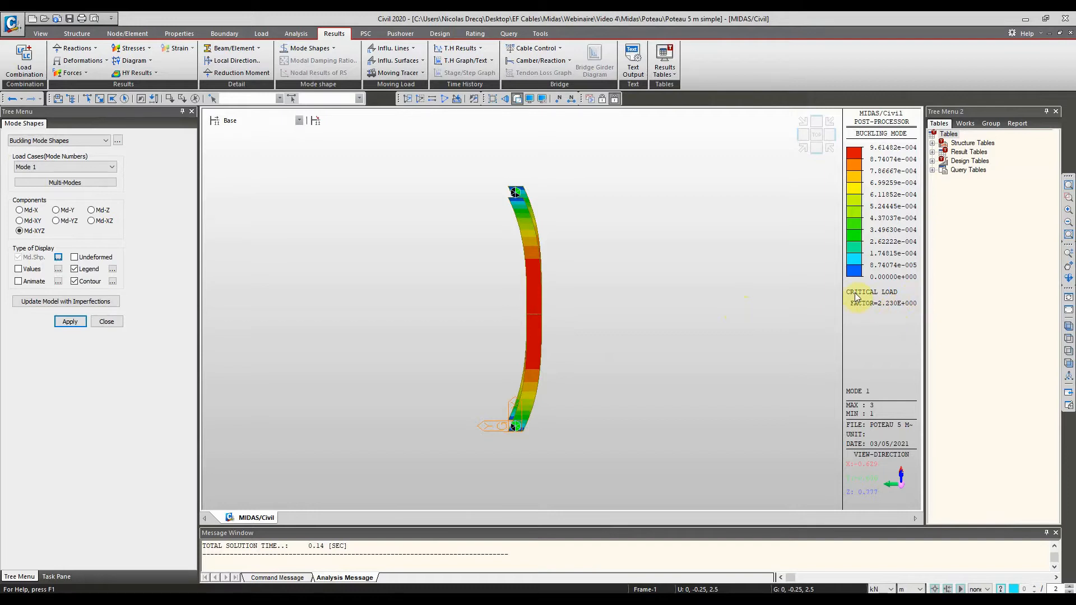
pyautogui.keyDown('ctrl'); pyautogui.moveTo(547, 303); pyautogui.dragTo(566, 286, button='middle'); pyautogui.keyUp('ctrl')
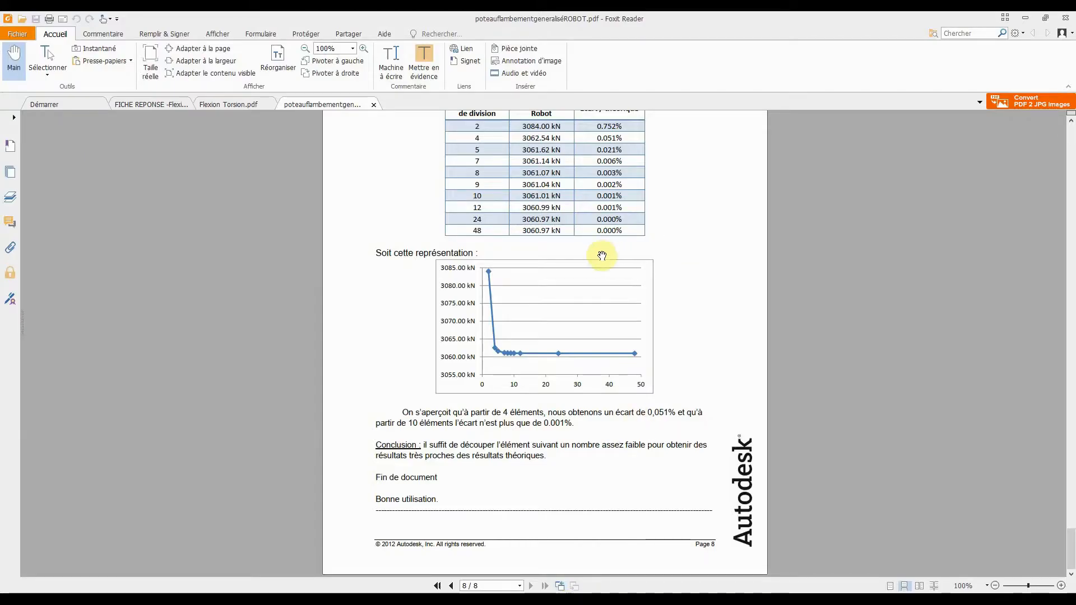
# Review the element division results and analytical critical loads of the column example in the reference PDF, and return to midas Civil.
pyautogui.scroll(5, 599, 258)
pyautogui.scroll(15, 650, 314)
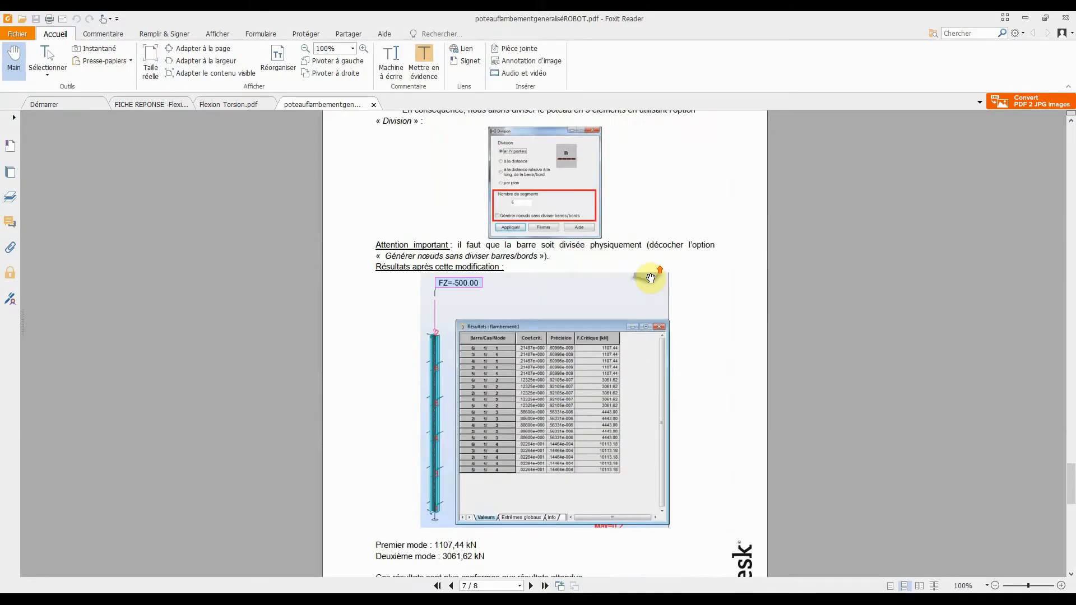
pyautogui.scroll(-3, 643, 280)
pyautogui.scroll(8, 642, 280)
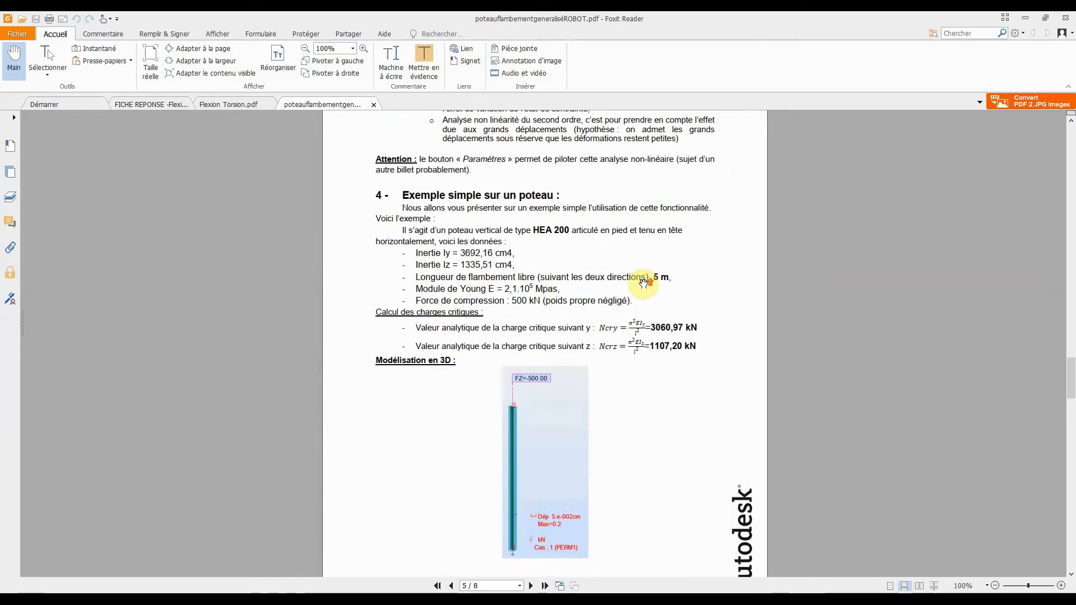
pyautogui.click(1025, 17)
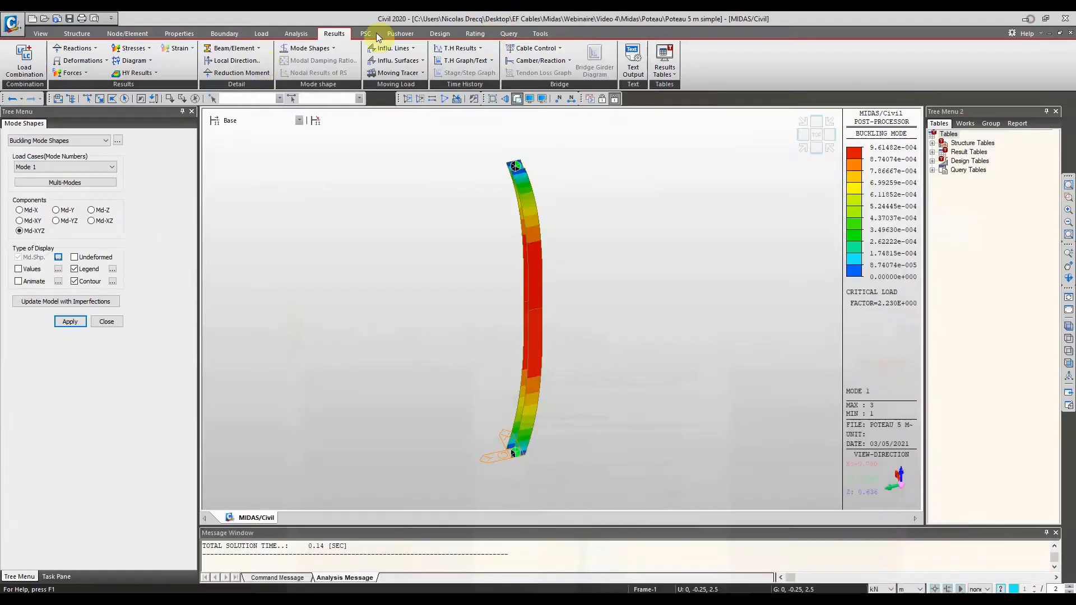
# Divide both column elements into 10 equal-distance parts each, accepting deletion of the existing results, and rerun the analysis.
pyautogui.click(129, 34)
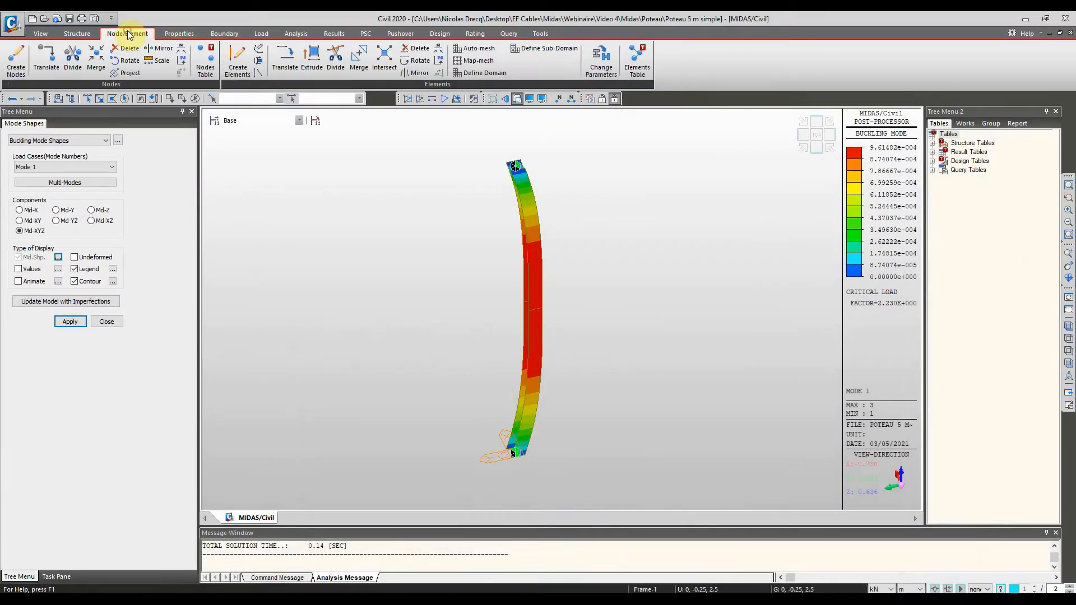
pyautogui.click(336, 60)
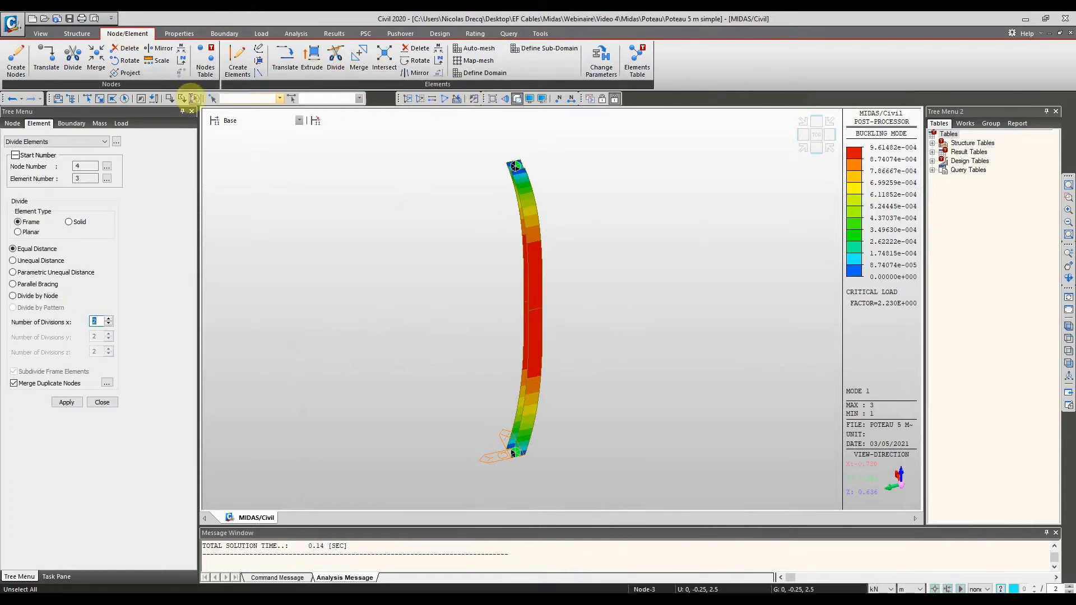
pyautogui.click(99, 99)
pyautogui.moveTo(614, 357); pyautogui.dragTo(452, 241)
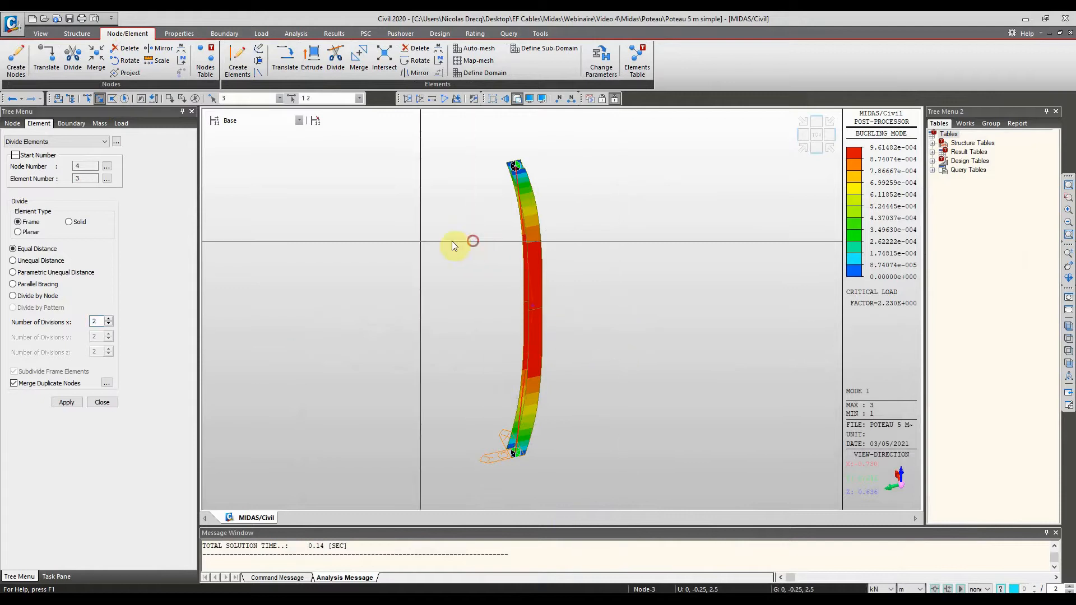
pyautogui.write('10')
pyautogui.click(56, 404)
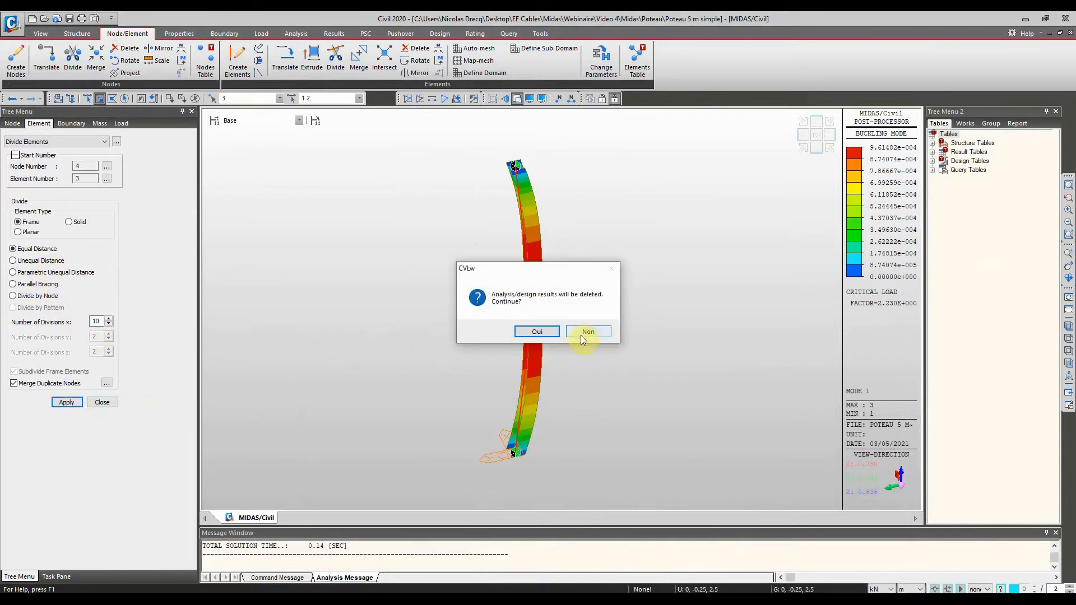
pyautogui.click(547, 330)
pyautogui.click(590, 99)
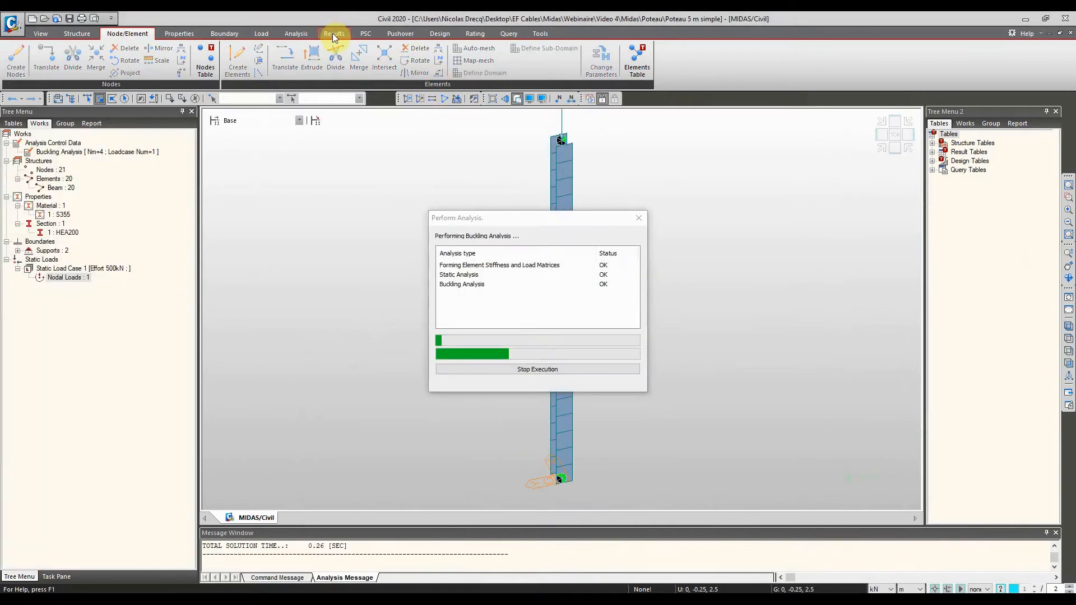
# Display the Mode 1 buckling shape of the finely divided column with legend and contour.
pyautogui.click(334, 34)
pyautogui.click(303, 48)
pyautogui.click(300, 74)
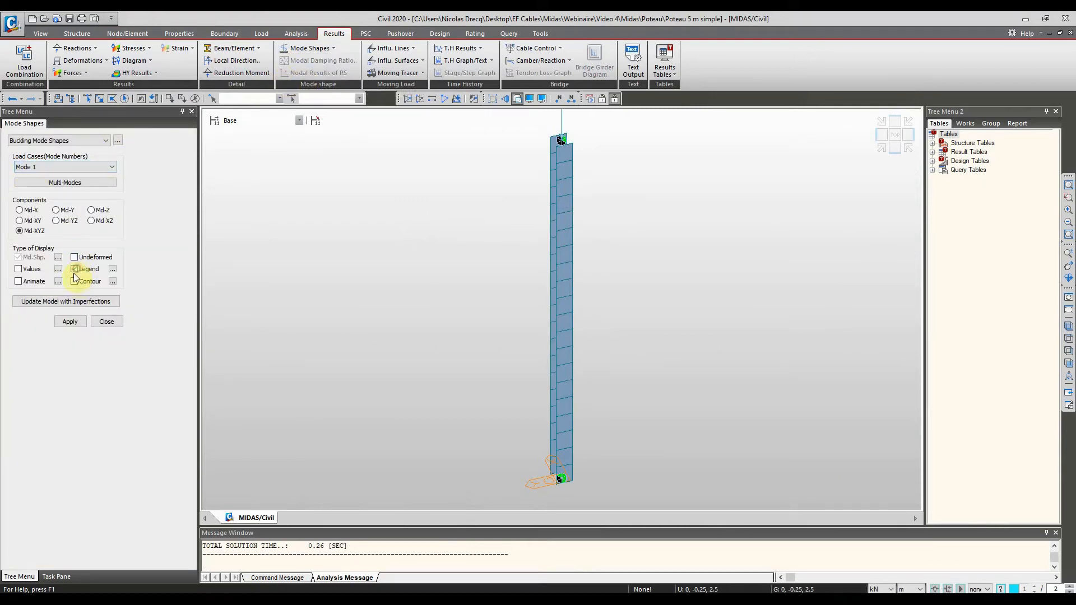
pyautogui.click(70, 321)
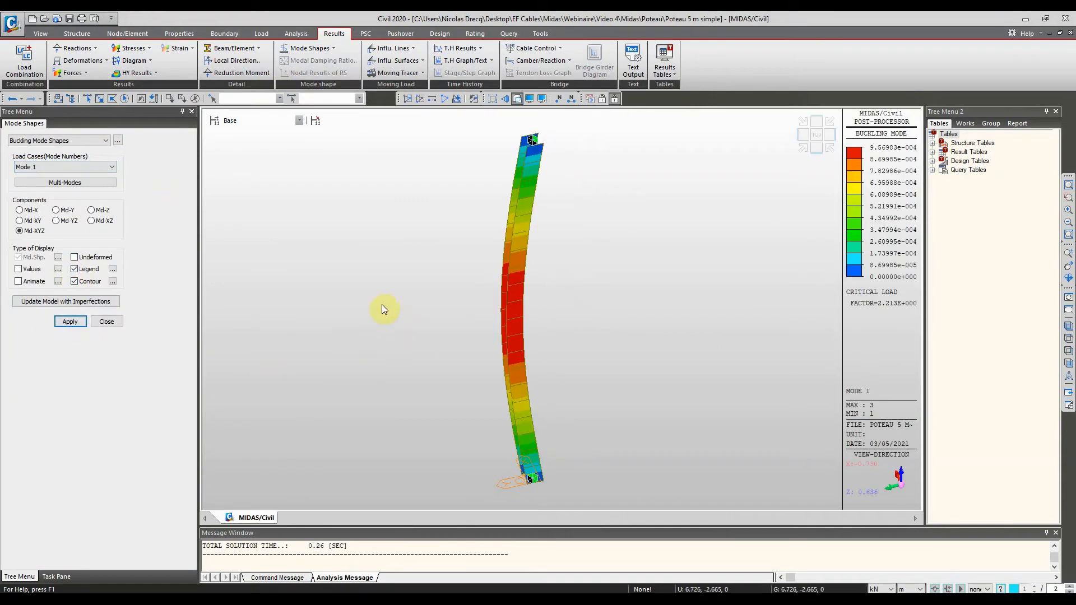
# Examine the Mode 1 deformed shape and nodal values of the finely divided column from several angles.
pyautogui.keyDown('ctrl'); pyautogui.moveTo(365, 294); pyautogui.dragTo(535, 256, button='middle'); pyautogui.keyUp('ctrl')
pyautogui.moveTo(517, 280)
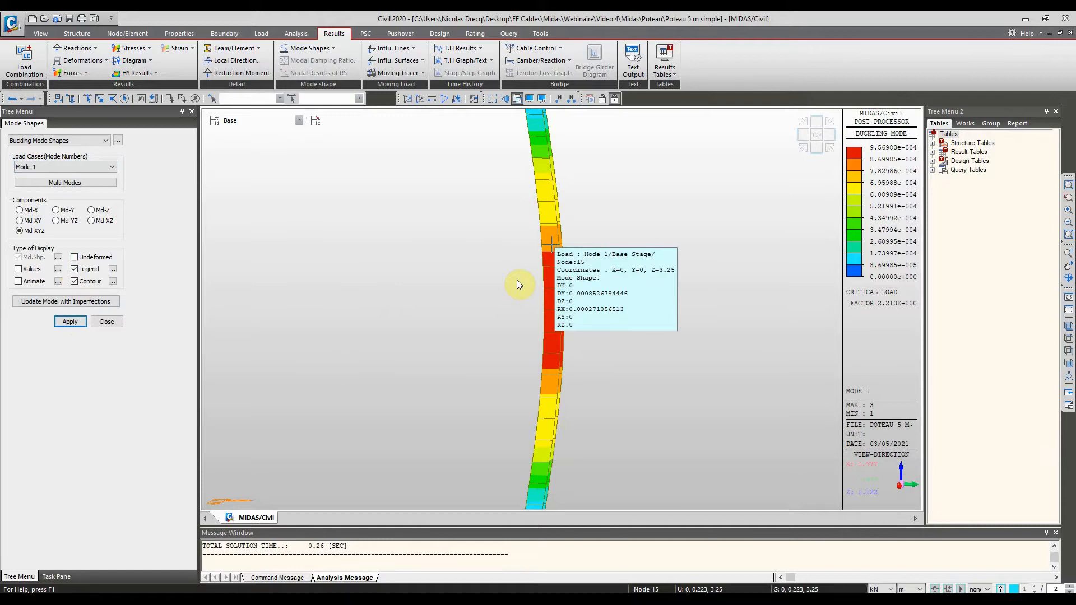
pyautogui.scroll(-2, 457, 254)
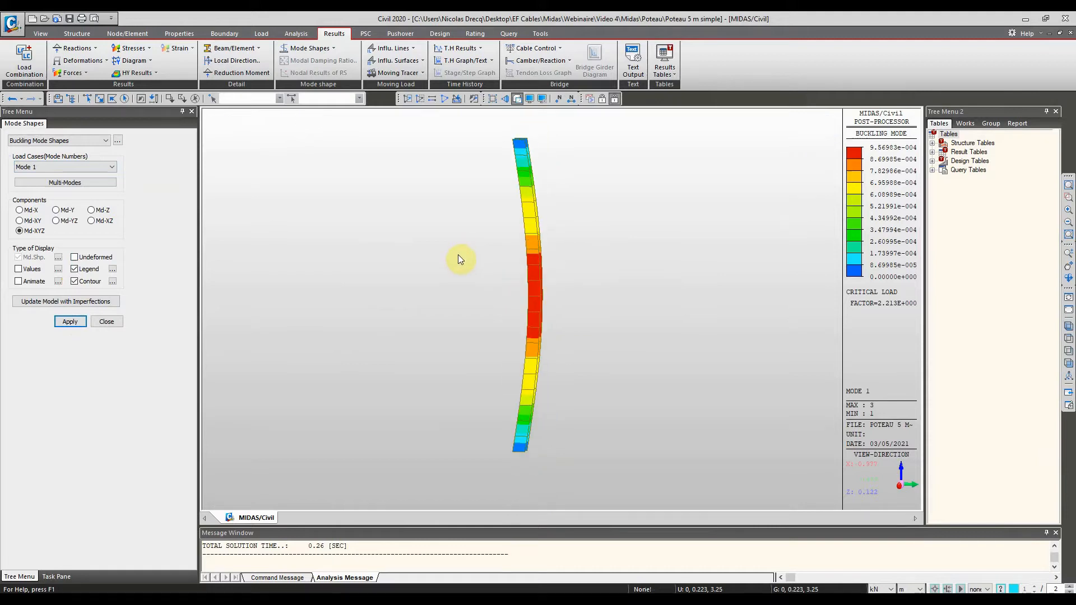
pyautogui.keyDown('ctrl'); pyautogui.moveTo(456, 247); pyautogui.dragTo(505, 264, button='middle'); pyautogui.keyUp('ctrl')
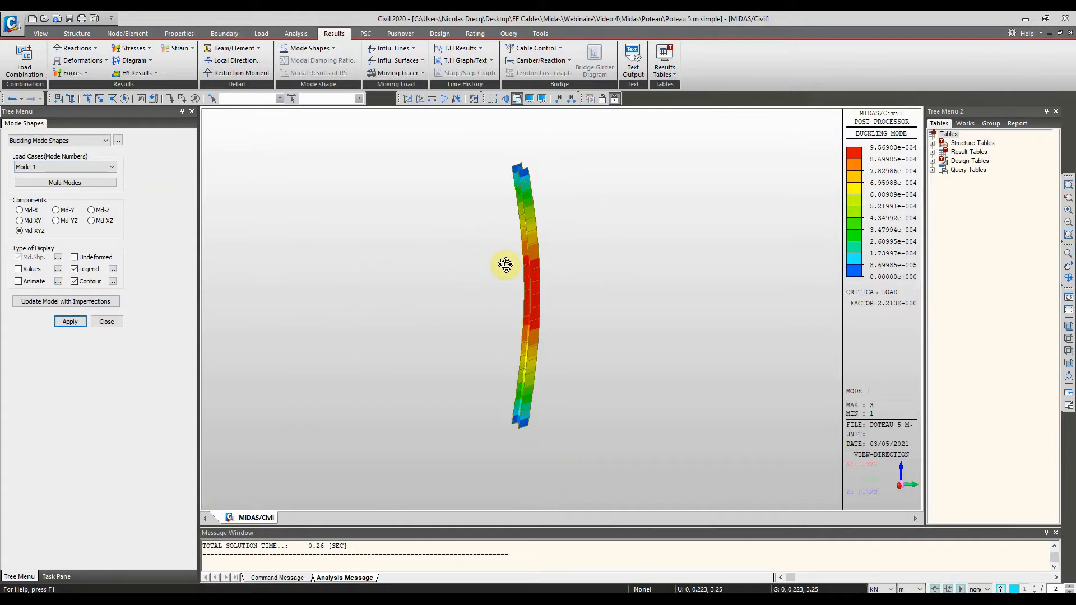
pyautogui.scroll(-5, 509, 261)
pyautogui.scroll(5, 527, 215)
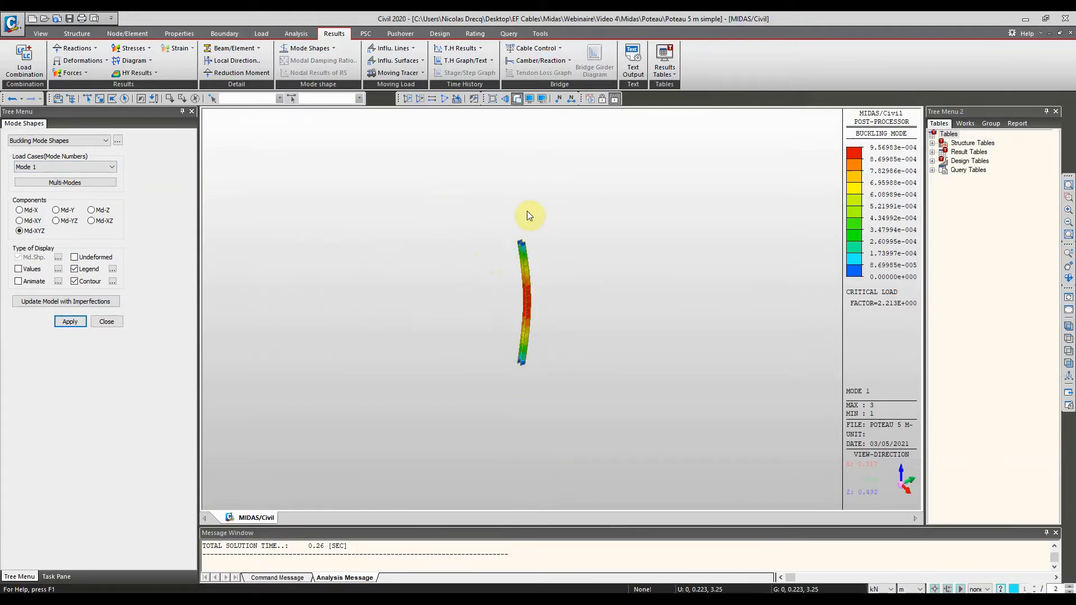
pyautogui.scroll(2, 641, 209)
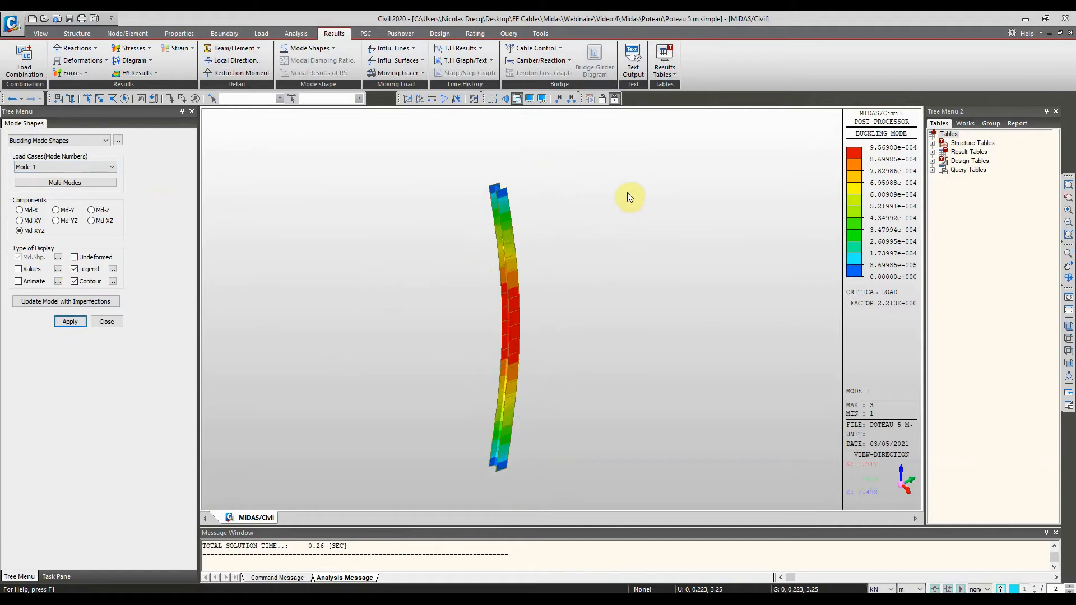
pyautogui.keyDown('ctrl'); pyautogui.moveTo(557, 242); pyautogui.dragTo(556, 218, button='middle'); pyautogui.keyUp('ctrl')
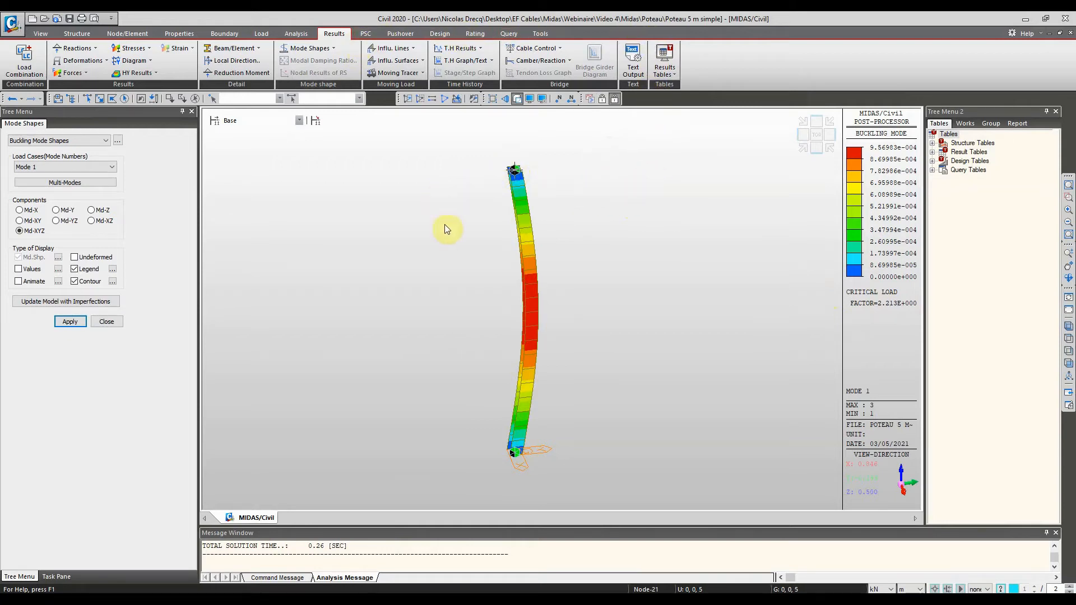
# Review the Eurocode flexural and torsional buckling calculation tables in the Excel workbook FlambementRevisionEC Rev1.xlsx, and return to midas Civil.
pyautogui.moveTo(463, 235); pyautogui.dragTo(478, 231, button='middle')
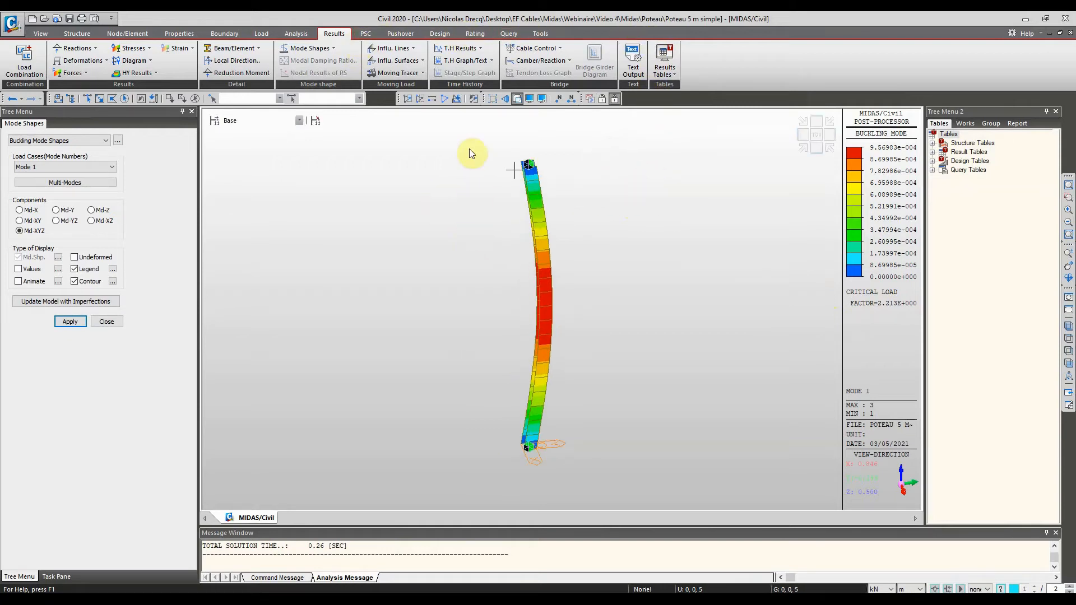
pyautogui.click(436, 35)
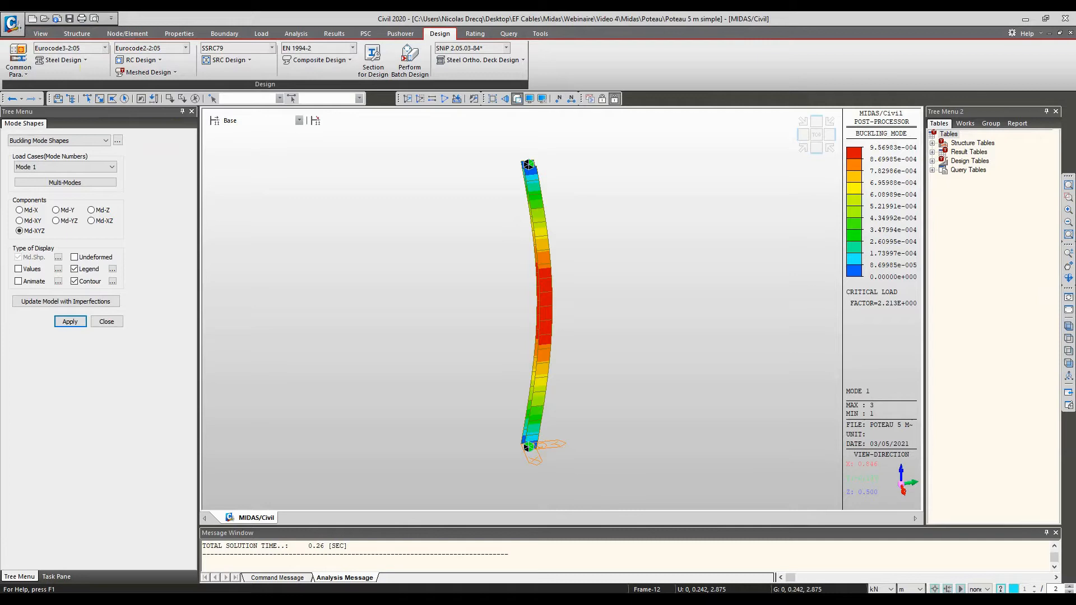
pyautogui.moveTo(536, 601)
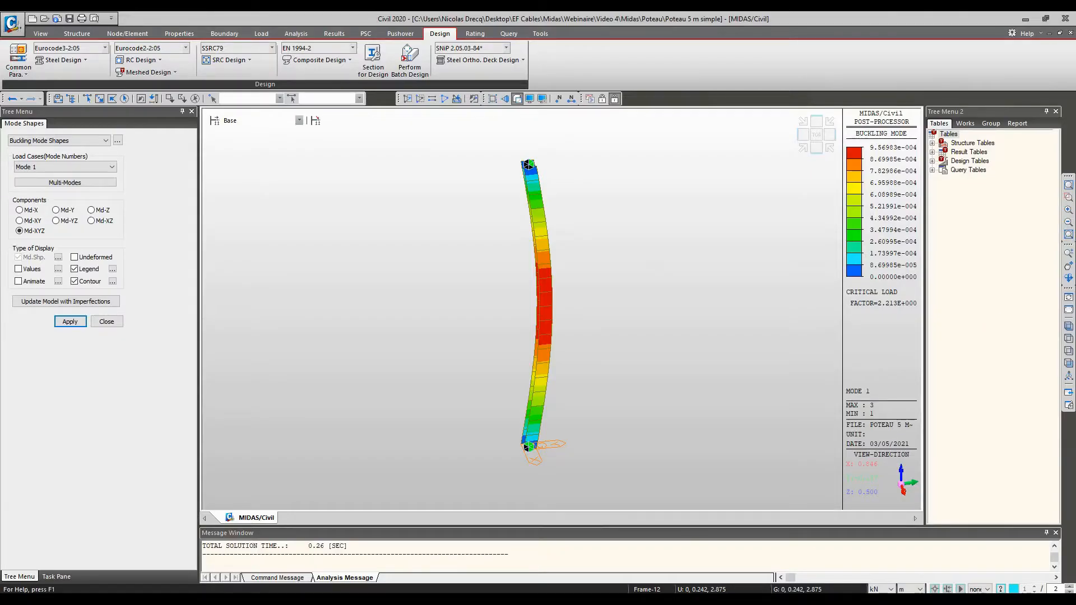
pyautogui.moveTo(1075, 96); pyautogui.dragTo(562, 78)
pyautogui.doubleClick(748, 78)
pyautogui.scroll(8, 571, 179)
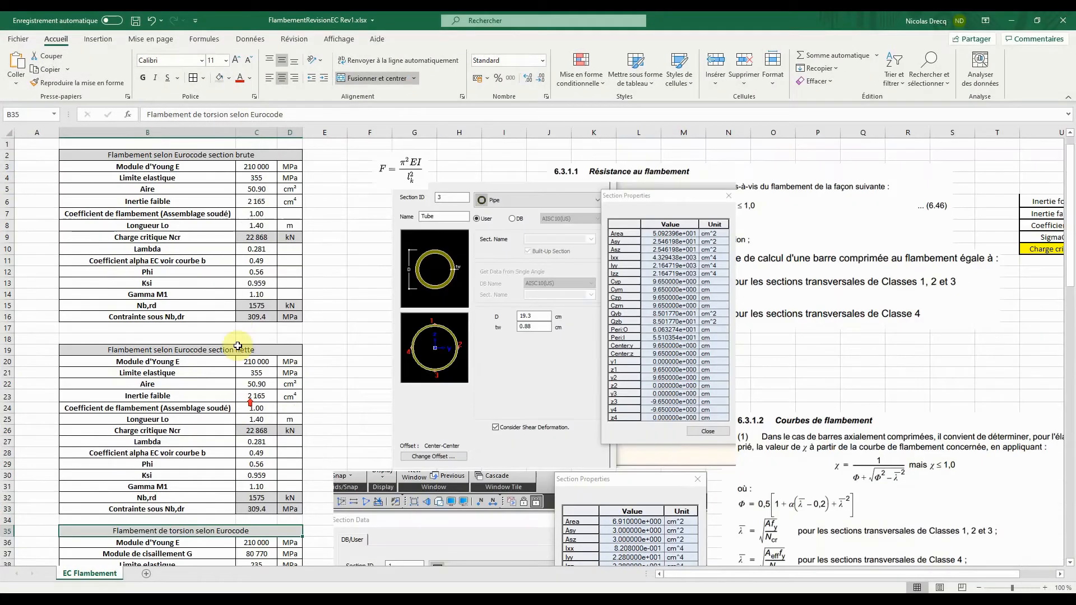
pyautogui.click(197, 182)
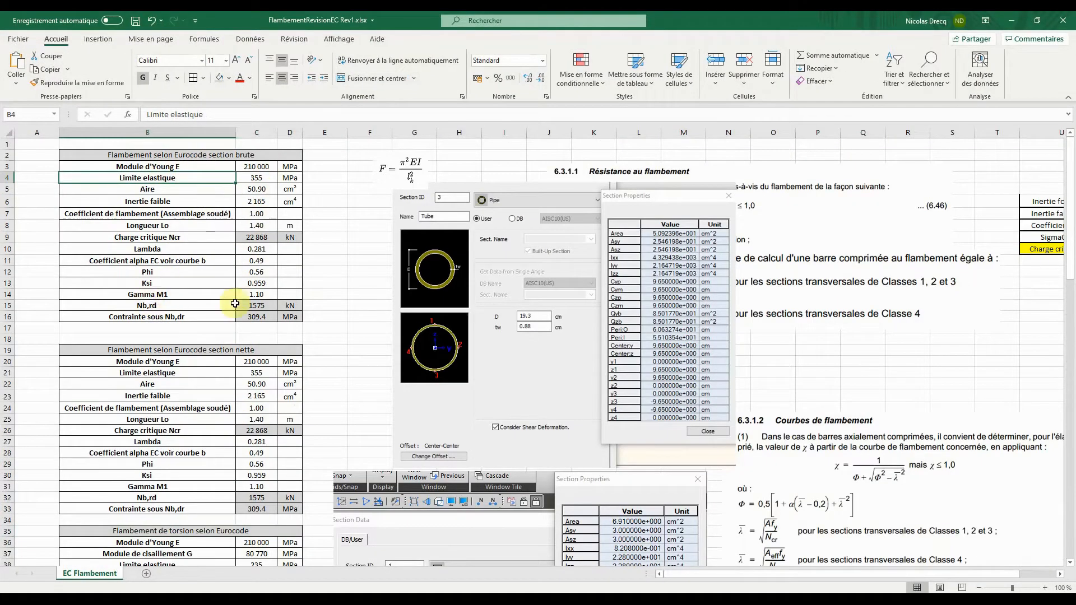
pyautogui.scroll(-7, 392, 297)
pyautogui.scroll(-6, 644, 334)
pyautogui.scroll(9, 449, 342)
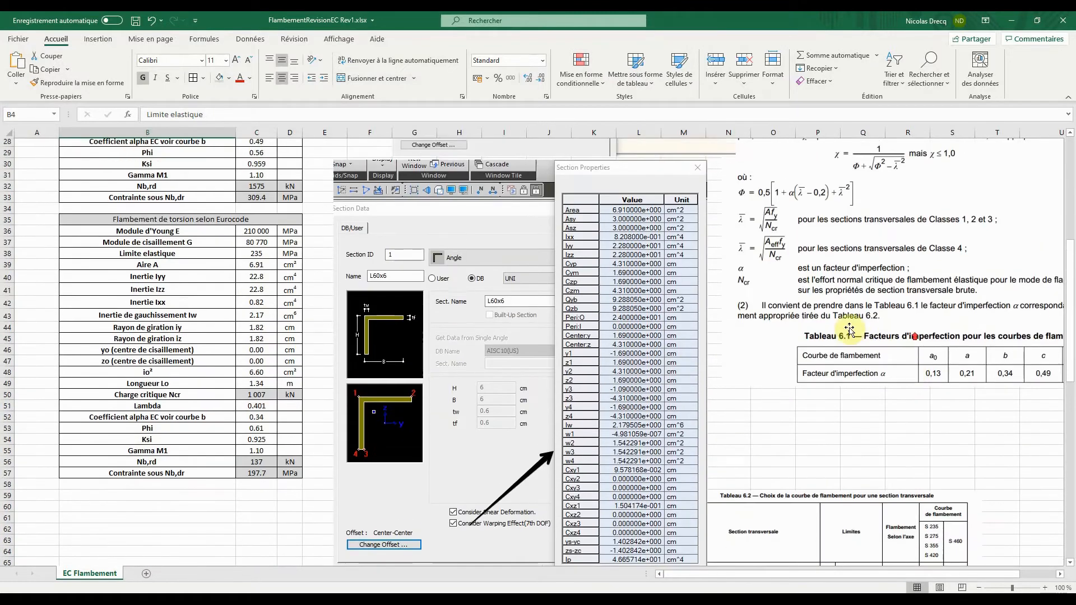
pyautogui.scroll(4, 408, 346)
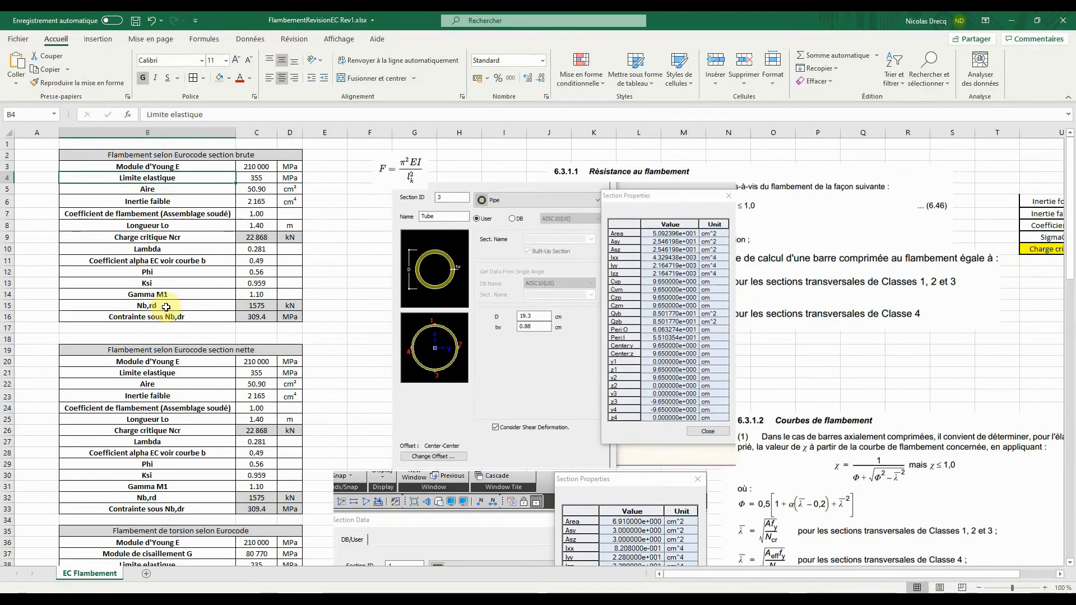
pyautogui.click(1012, 20)
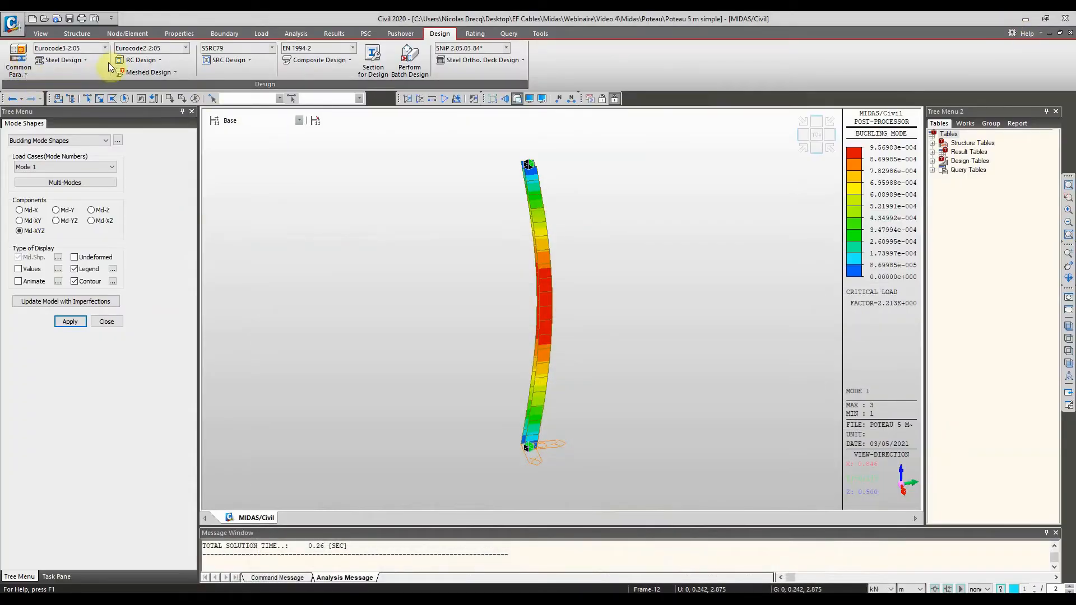
# Try to run the Eurocode3-2:05 steel code check on the column, and close its result dialog.
pyautogui.click(58, 60)
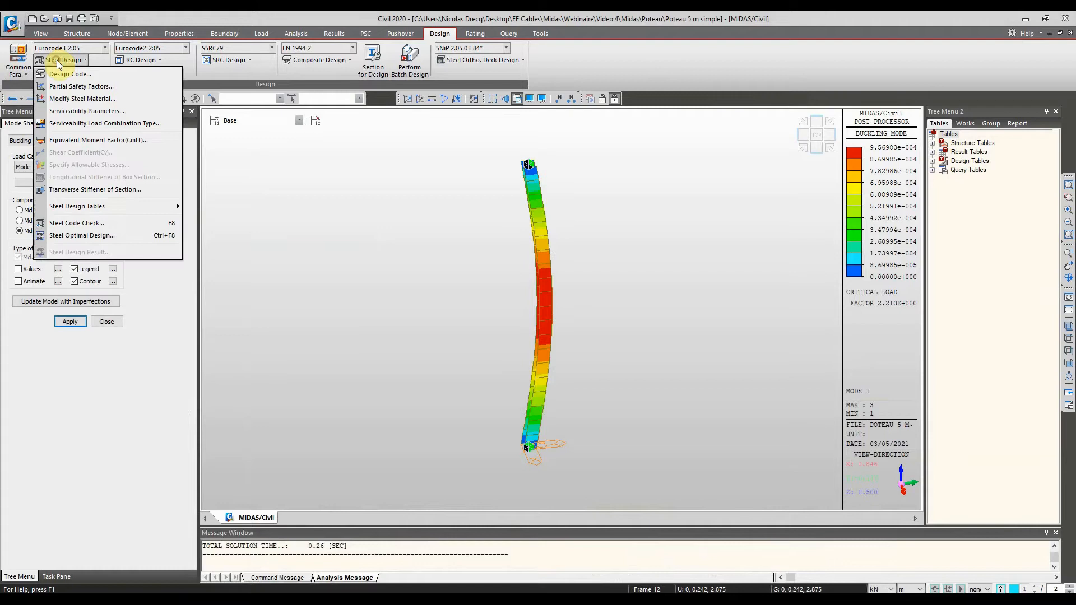
pyautogui.click(116, 225)
pyautogui.click(608, 329)
pyautogui.click(181, 18)
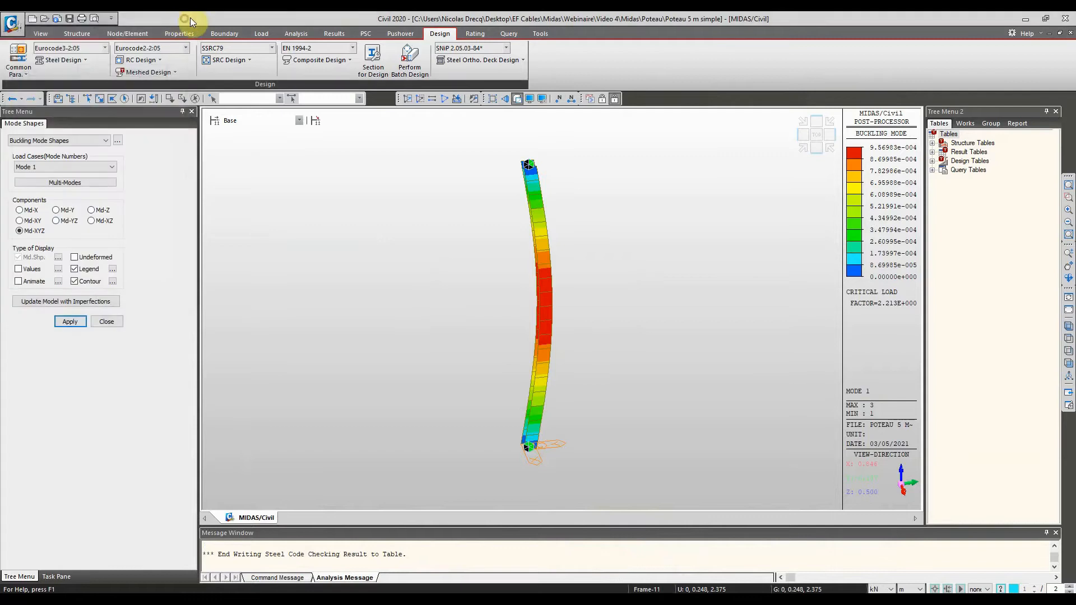
# Create a steel design load combination named ULS with load case Effort 500kN(ST) at factor 1.0, active as Strength/Stress.
pyautogui.click(334, 34)
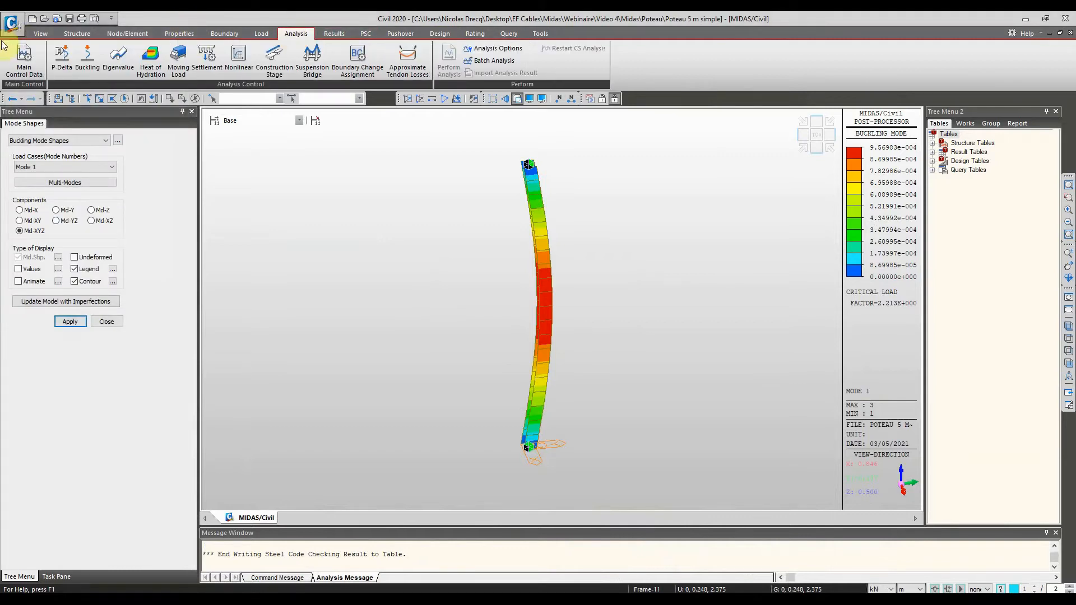
pyautogui.click(24, 59)
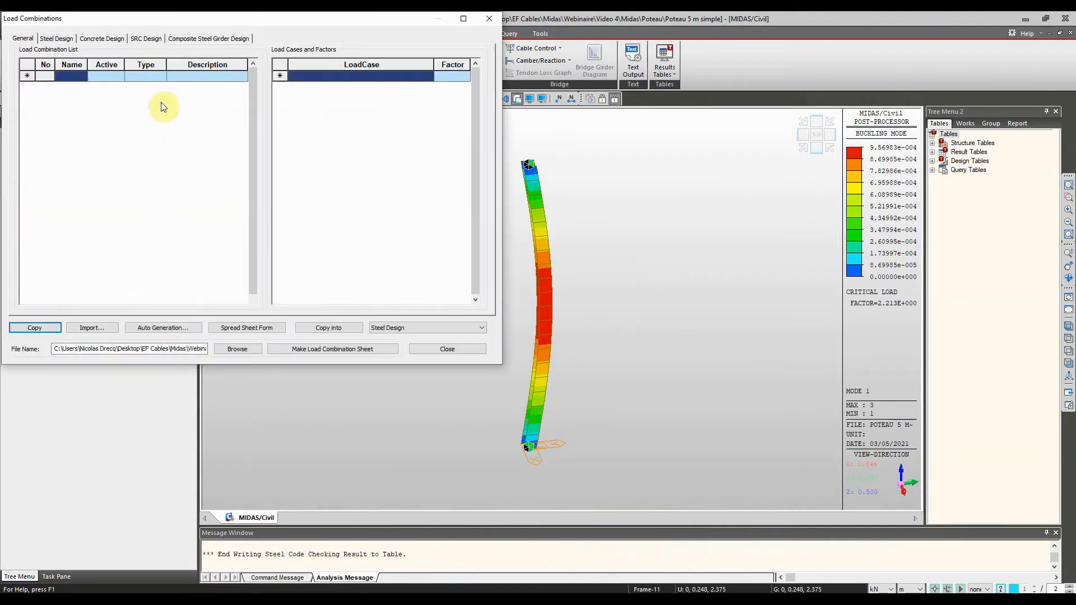
pyautogui.moveTo(82, 28); pyautogui.dragTo(175, 55)
pyautogui.click(150, 65)
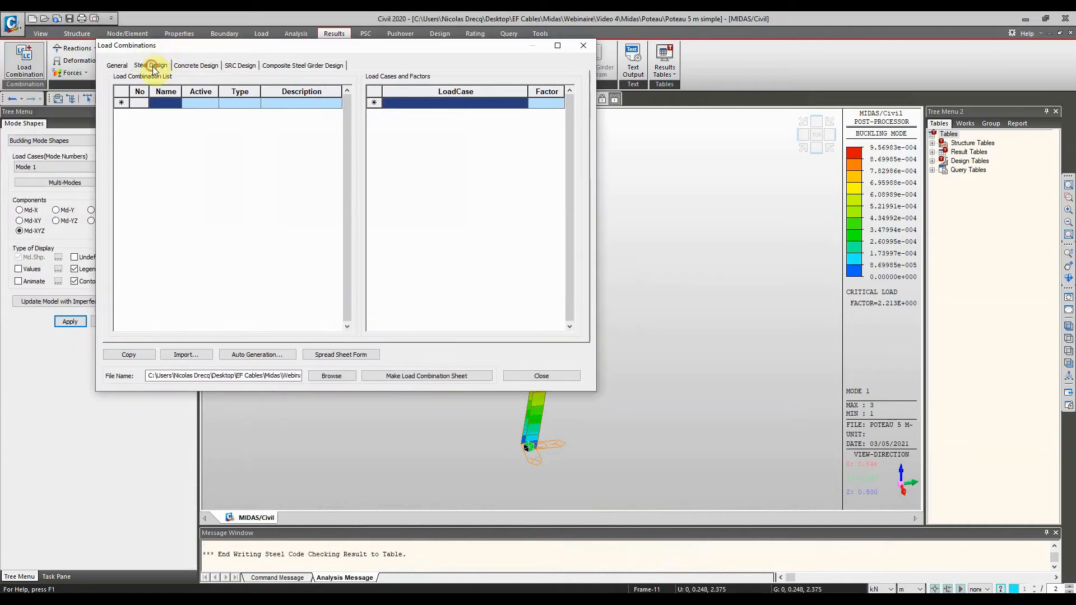
pyautogui.click(492, 104)
pyautogui.click(524, 104)
pyautogui.click(479, 115)
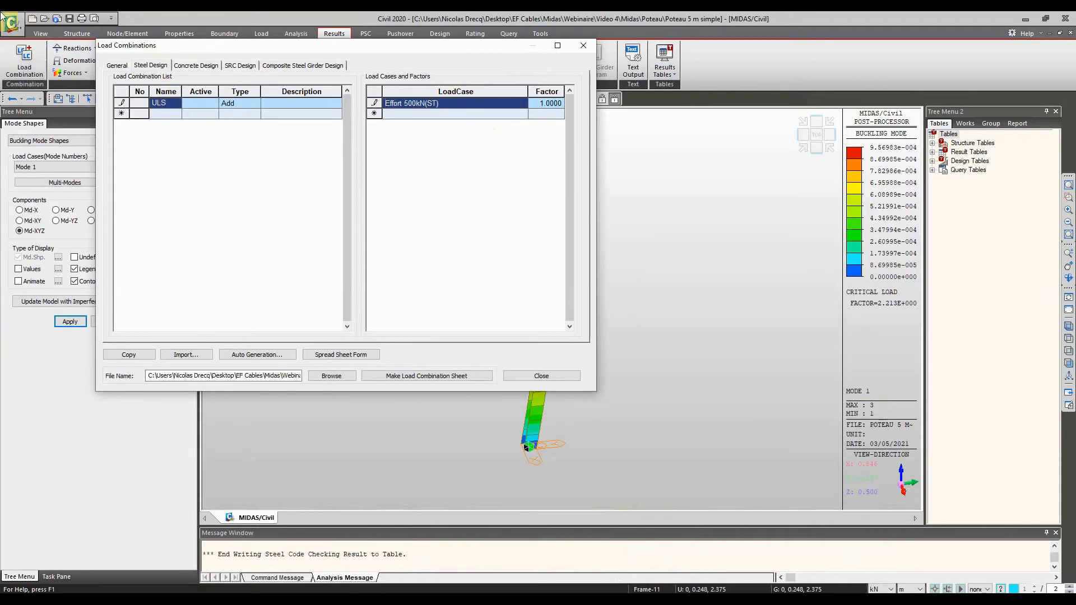
pyautogui.click(214, 103)
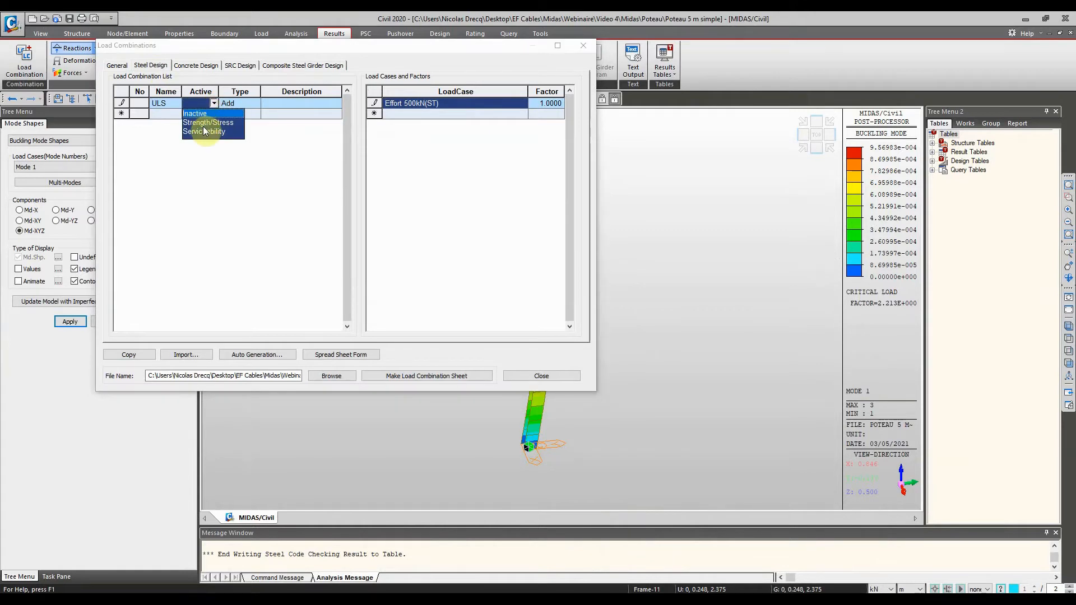
pyautogui.click(213, 123)
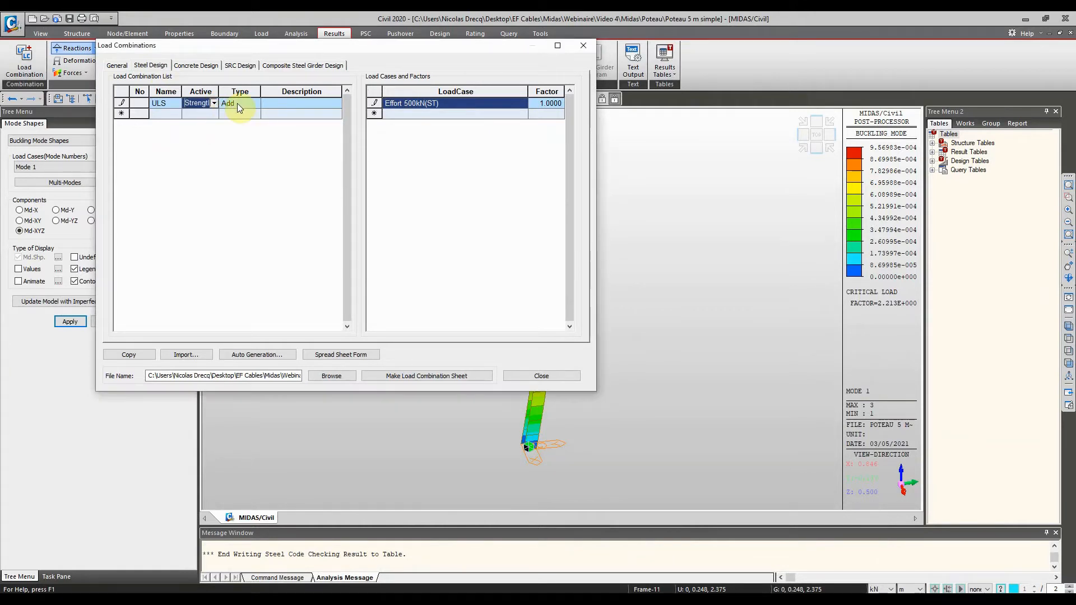
pyautogui.click(539, 375)
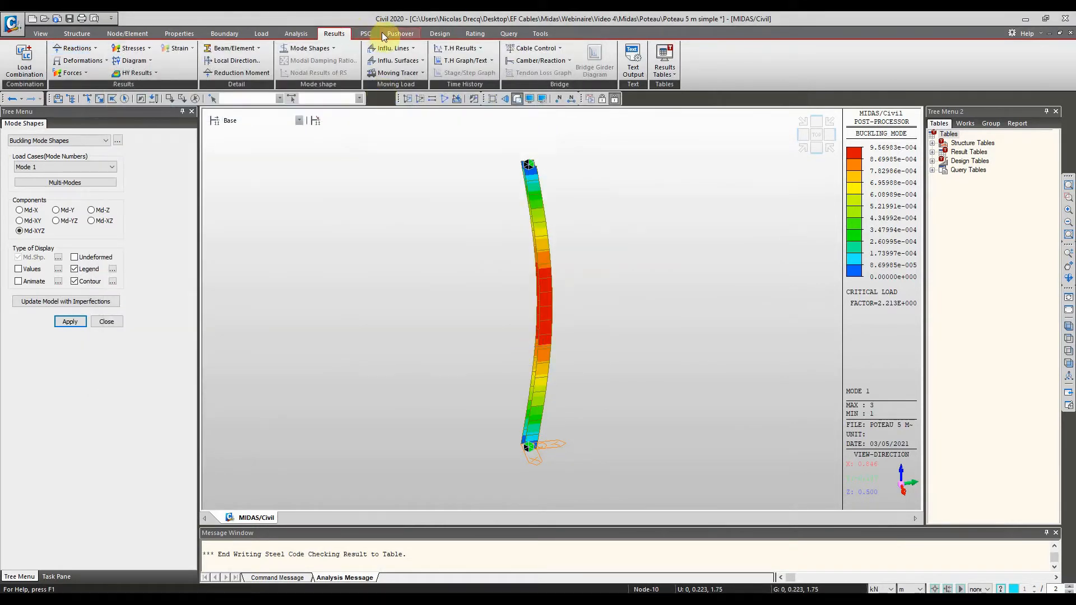
# Define unbraced lengths Ly and Lz, laterally unbraced length Lb and torsional unbraced length Lt, all as 5 m.
pyautogui.click(440, 34)
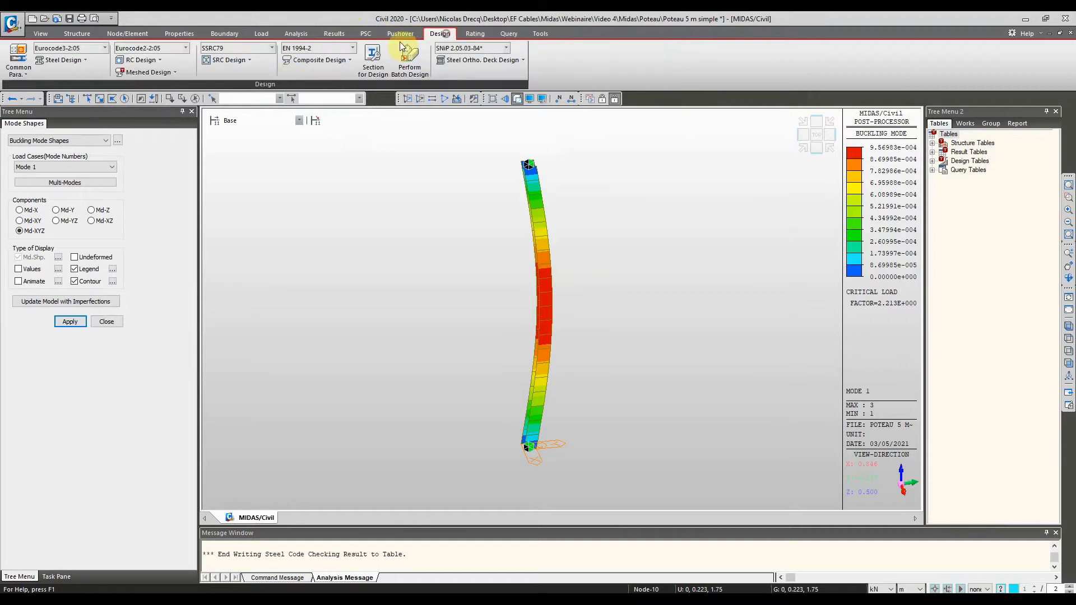
pyautogui.click(75, 62)
pyautogui.click(17, 68)
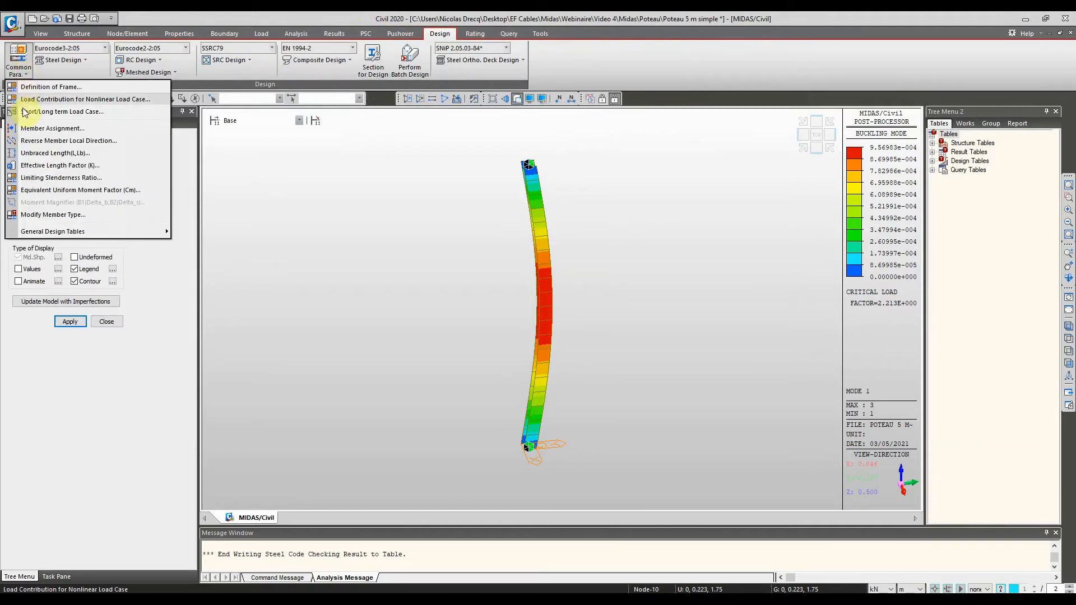
pyautogui.click(42, 153)
pyautogui.doubleClick(52, 203)
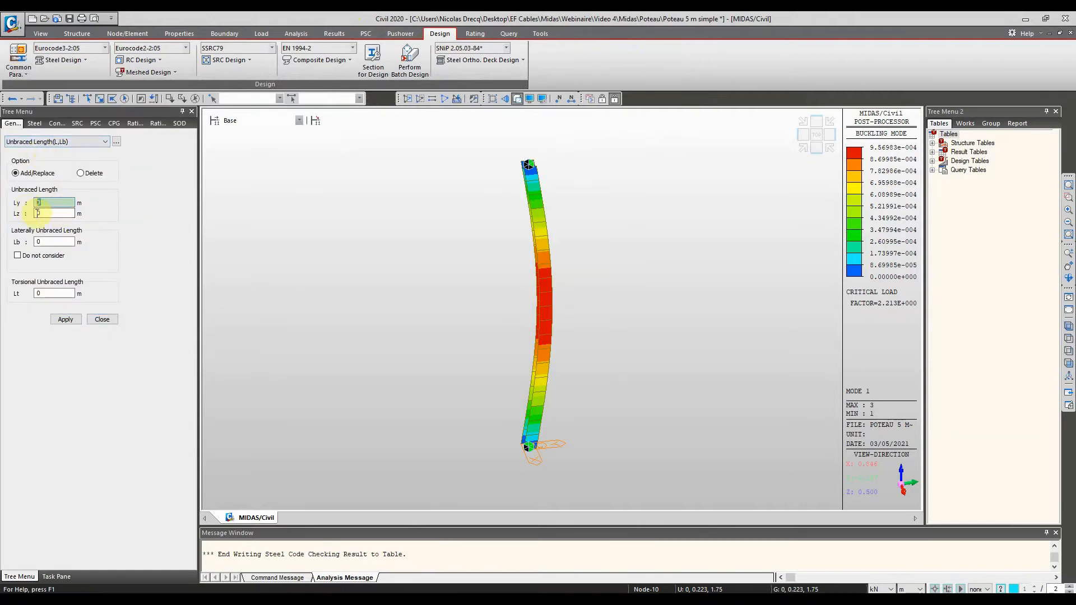
pyautogui.write('4')
pyautogui.doubleClick(54, 202)
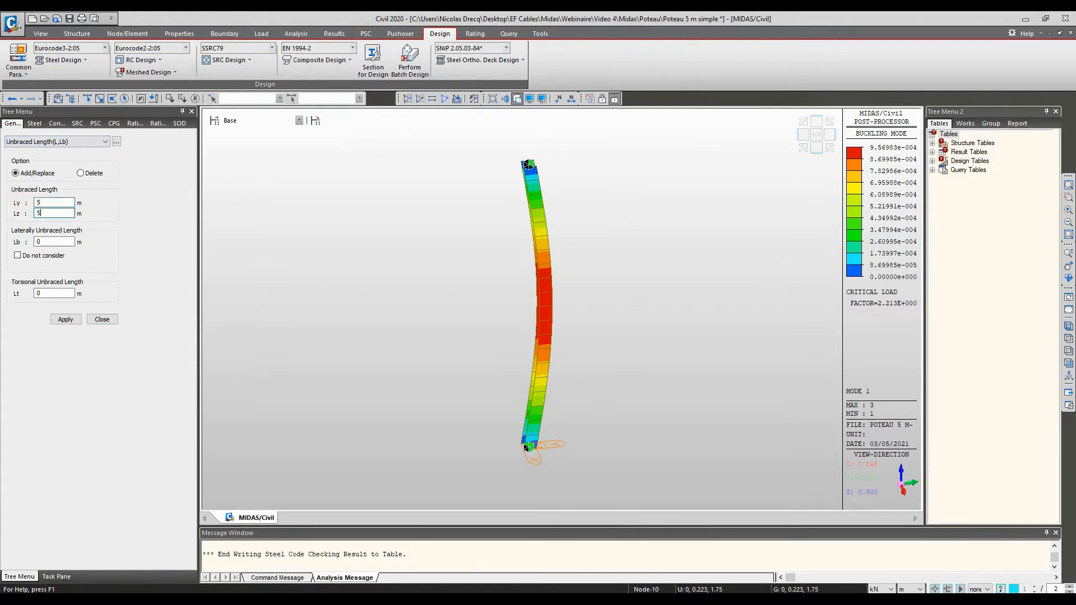
pyautogui.doubleClick(53, 243)
pyautogui.doubleClick(44, 293)
# Assign the defined unbraced lengths to all elements of the column and finish the unbraced length definition.
pyautogui.click(99, 98)
pyautogui.click(439, 145)
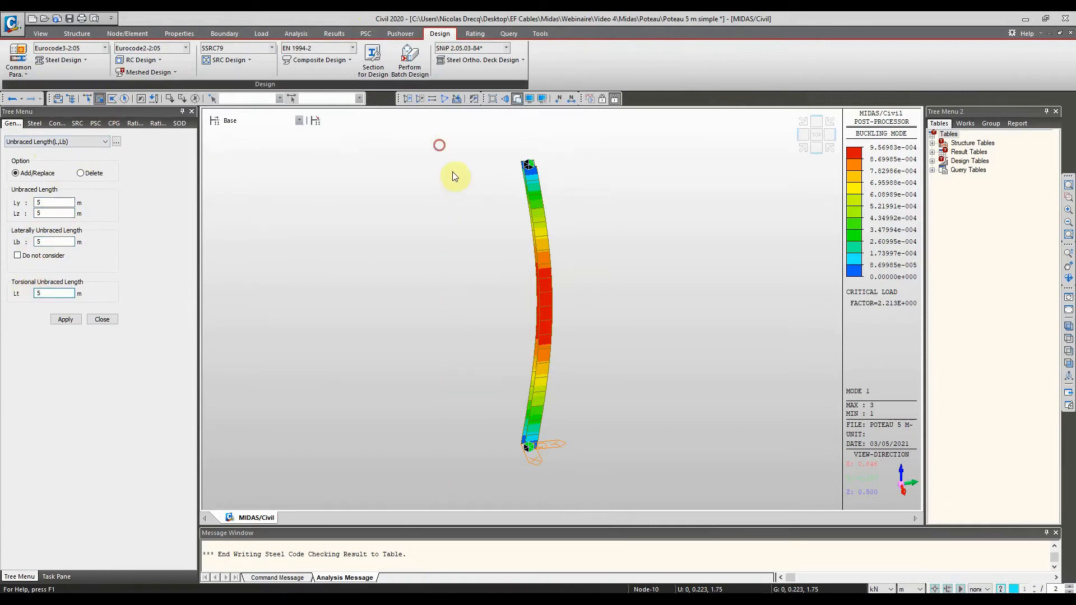
pyautogui.click(69, 321)
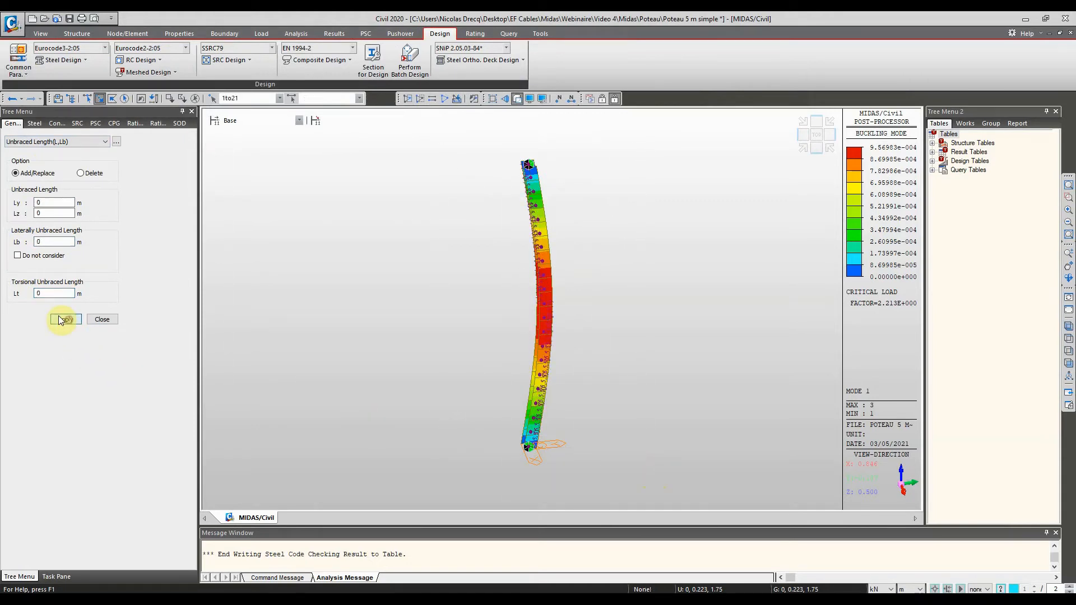
pyautogui.click(110, 321)
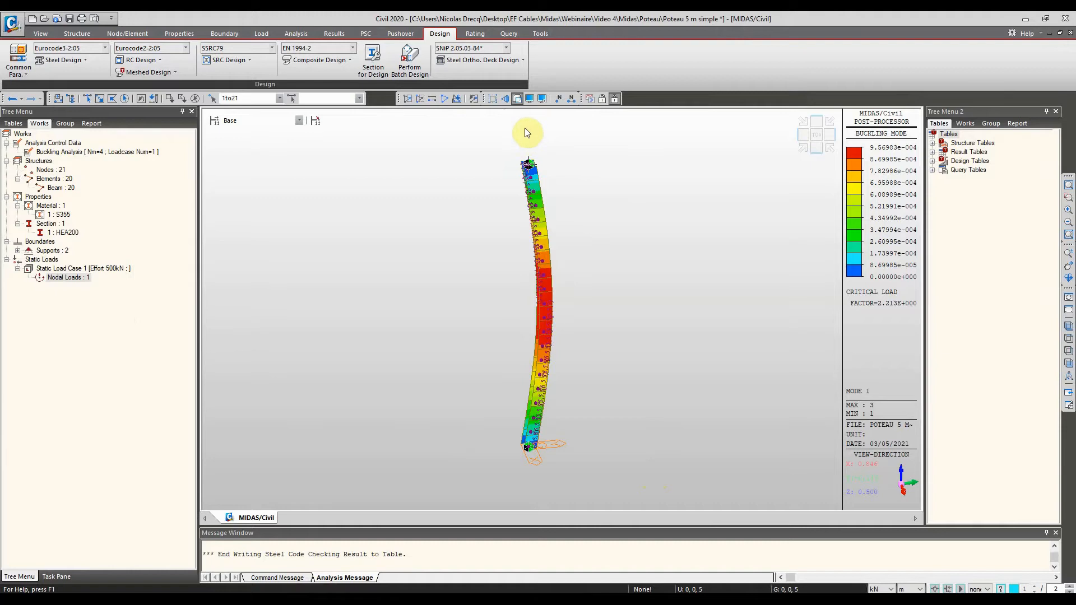
# Run the Eurocode3-2:05 steel code check on the column and open the detailed report for the HEA200 section.
pyautogui.keyDown('ctrl'); pyautogui.moveTo(435, 241); pyautogui.dragTo(456, 229, button='middle'); pyautogui.keyUp('ctrl')
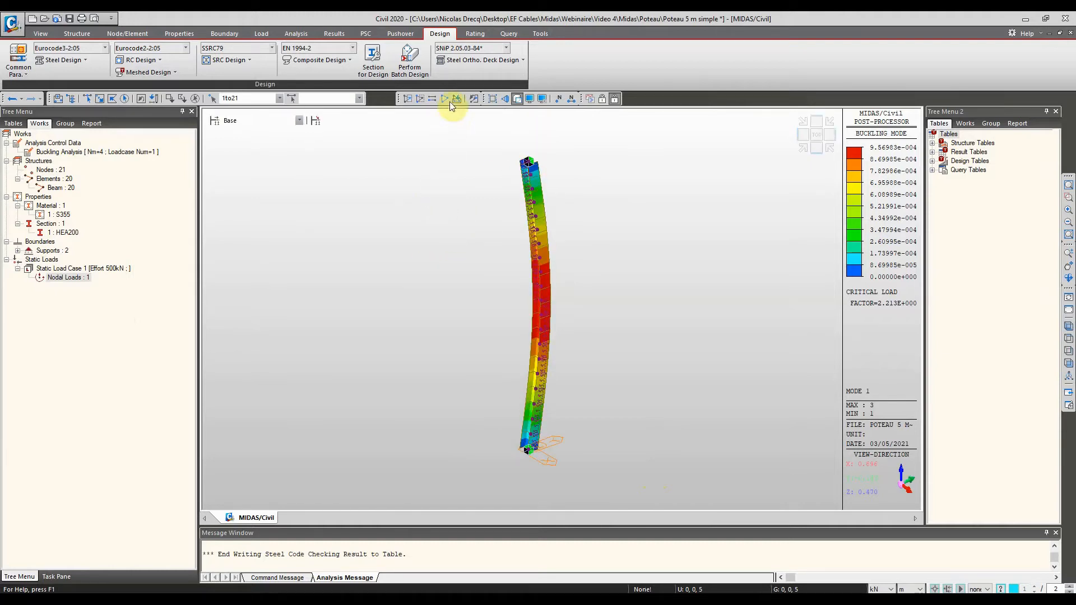
pyautogui.click(73, 60)
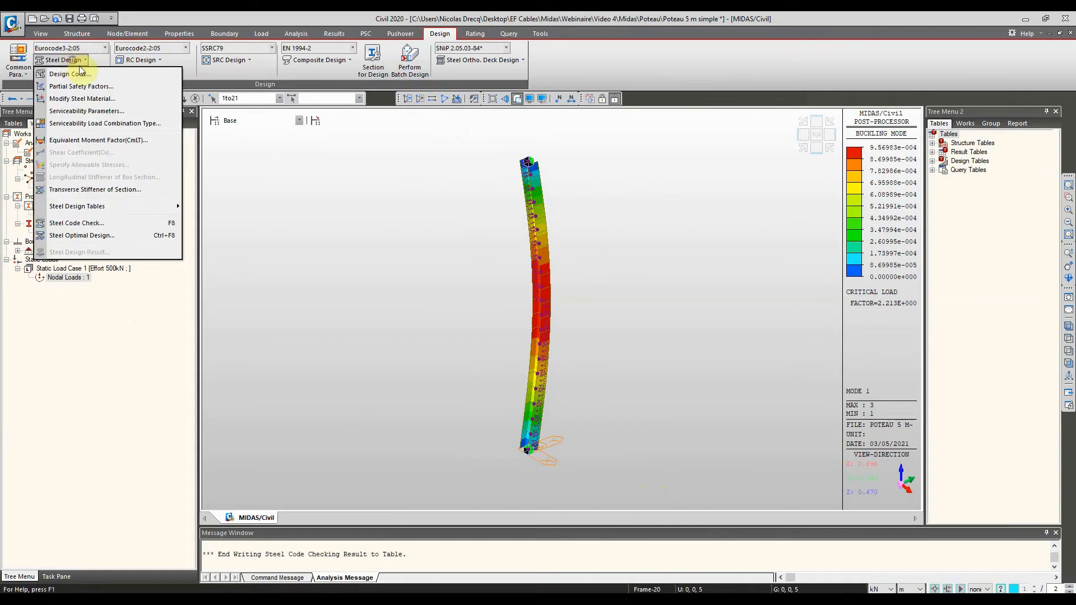
pyautogui.click(89, 224)
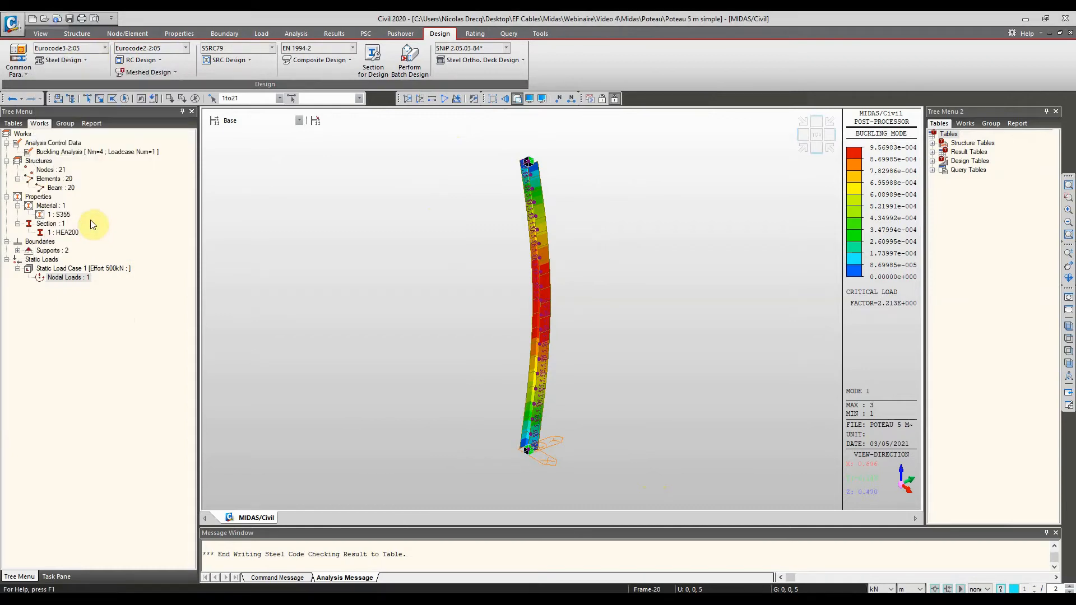
pyautogui.click(87, 96)
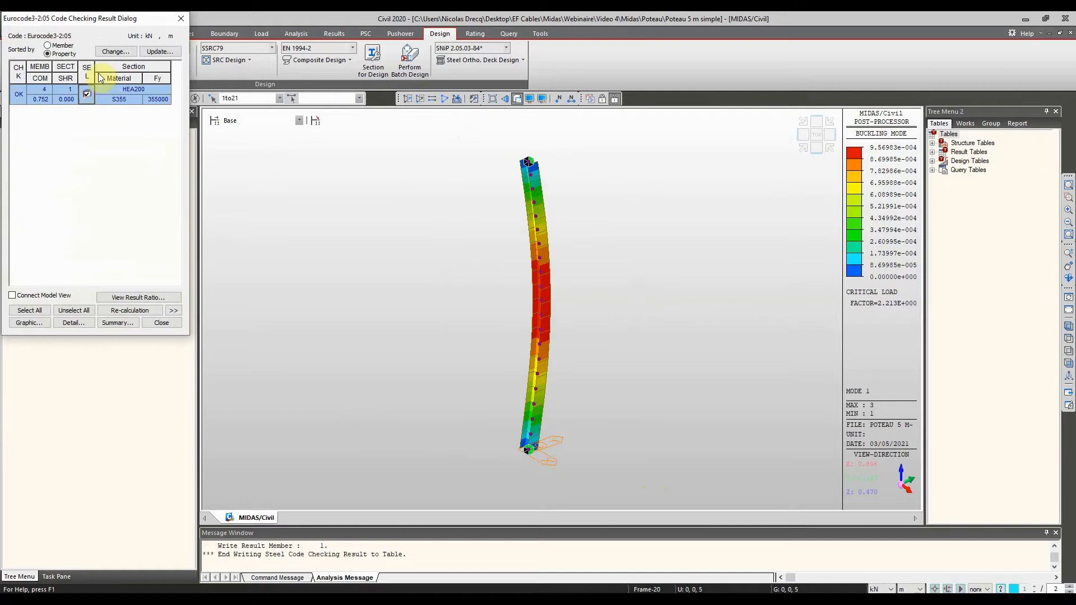
pyautogui.click(74, 323)
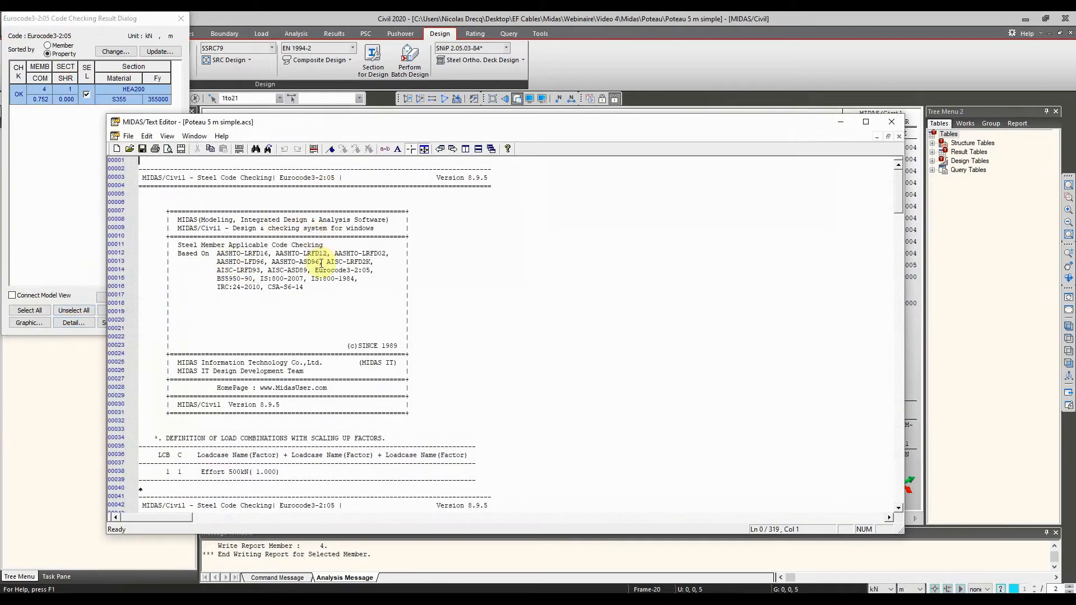
# Examine the section classification of the flanges and web in the Eurocode 3 code check report.
pyautogui.scroll(-8, 322, 264)
pyautogui.scroll(-16, 317, 268)
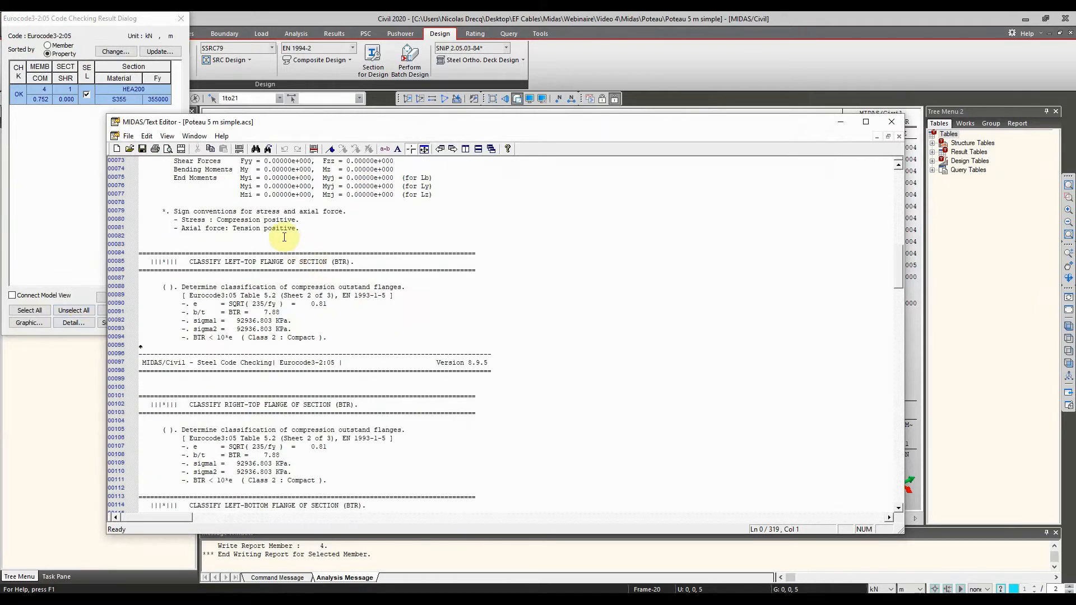
pyautogui.scroll(-5, 273, 234)
pyautogui.scroll(4, 241, 241)
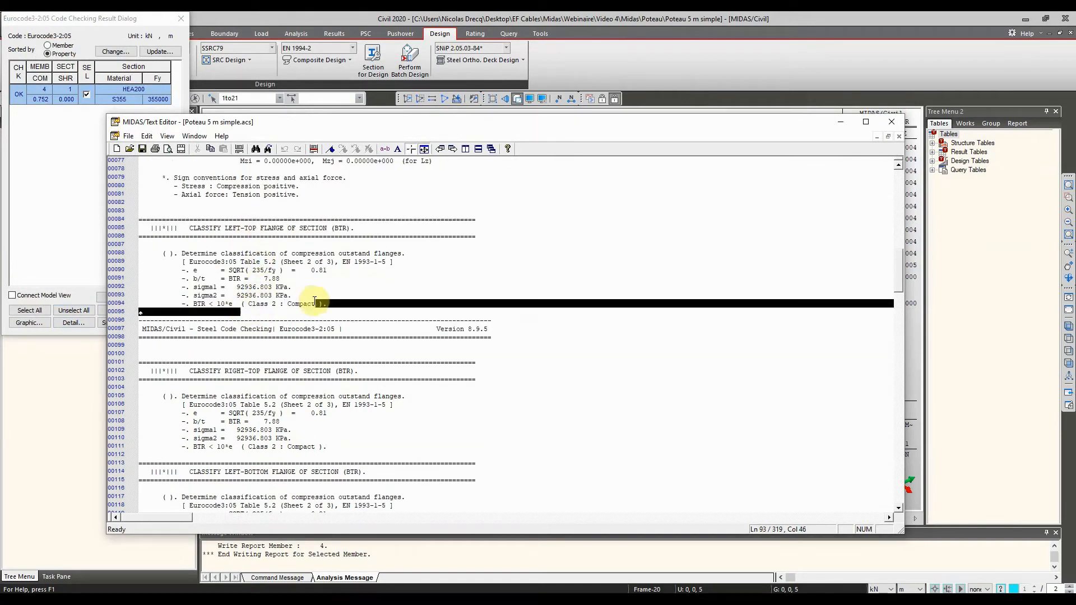
pyautogui.moveTo(330, 306); pyautogui.dragTo(152, 244)
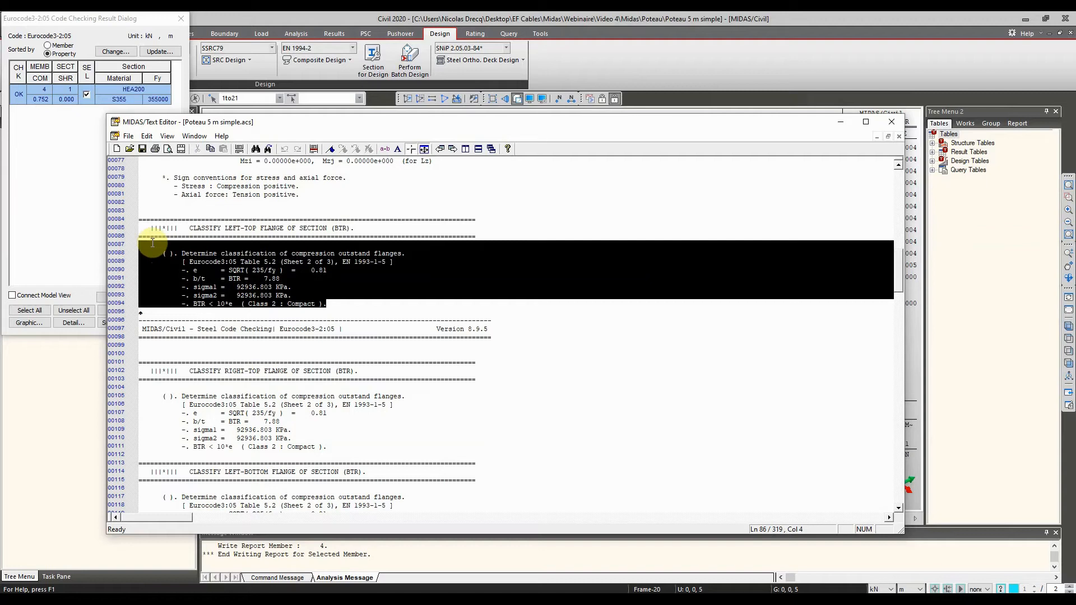
pyautogui.click(336, 297)
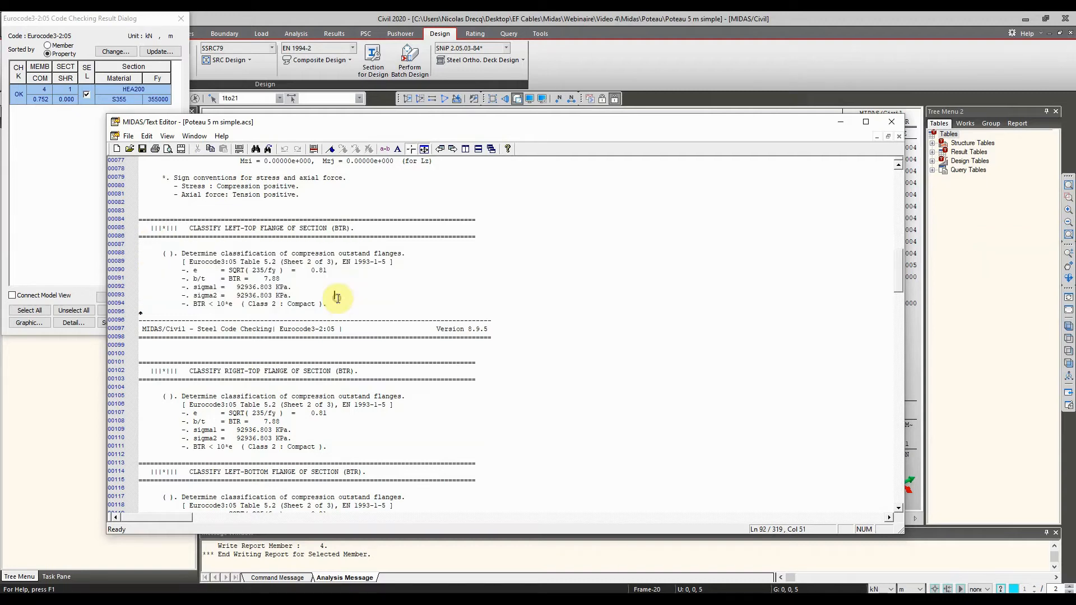
pyautogui.scroll(-5, 309, 305)
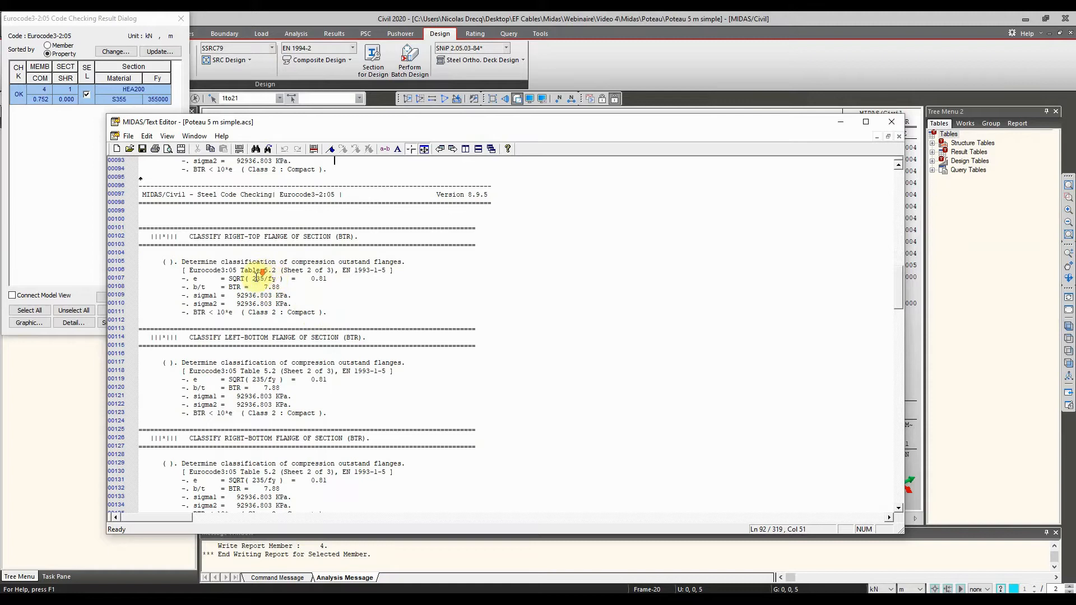
pyautogui.scroll(-4, 254, 281)
pyautogui.scroll(-5, 283, 308)
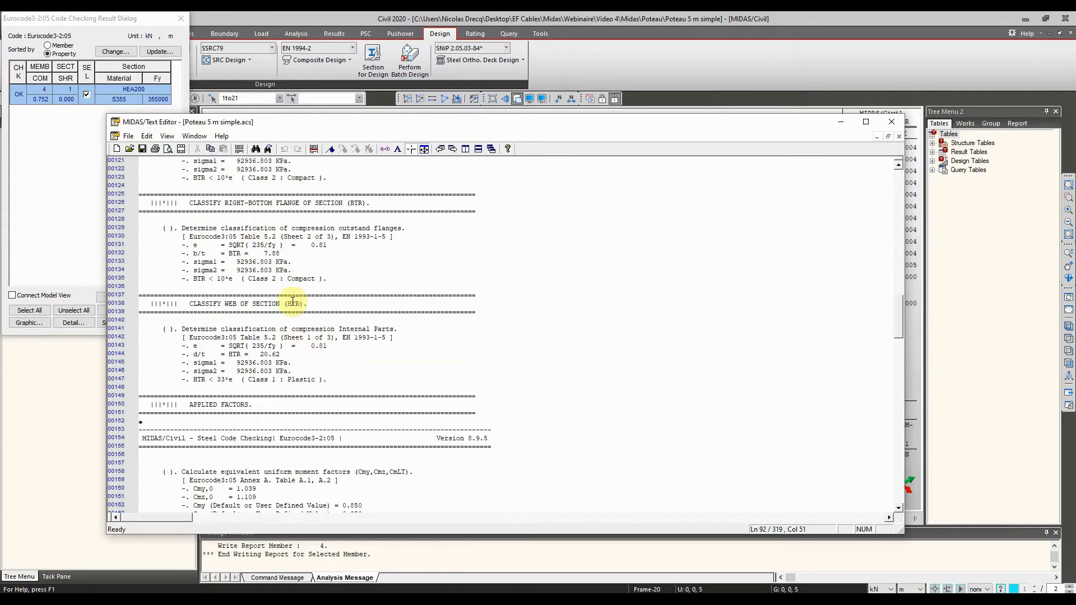
# Read the report's partial factors, axial resistance check, buckling resistance ratio, and bending and combined resistance checks.
pyautogui.scroll(-5, 282, 289)
pyautogui.scroll(-8, 281, 289)
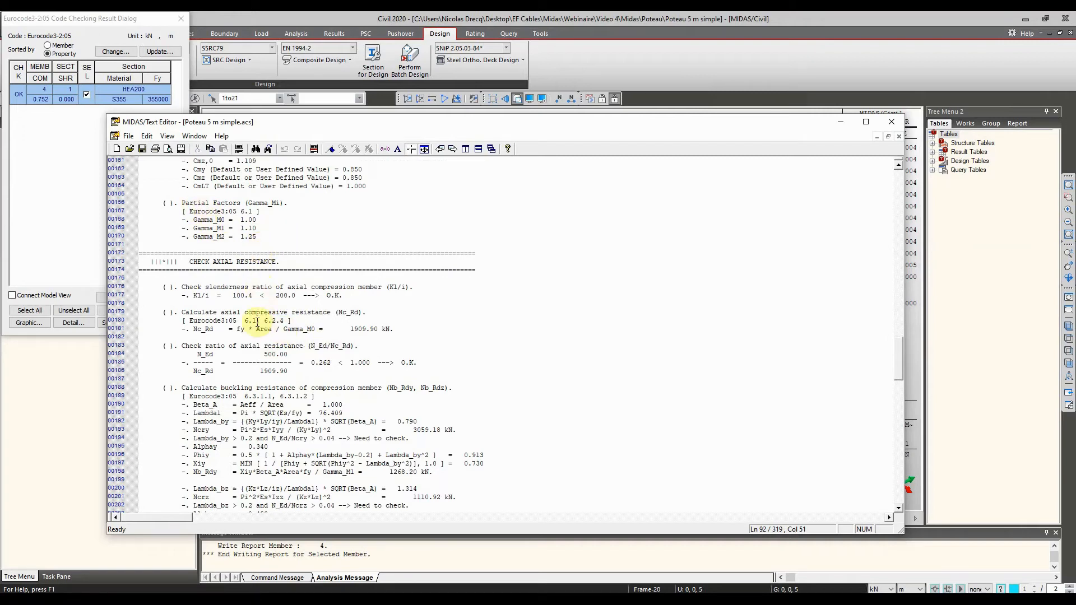
pyautogui.scroll(-3, 257, 324)
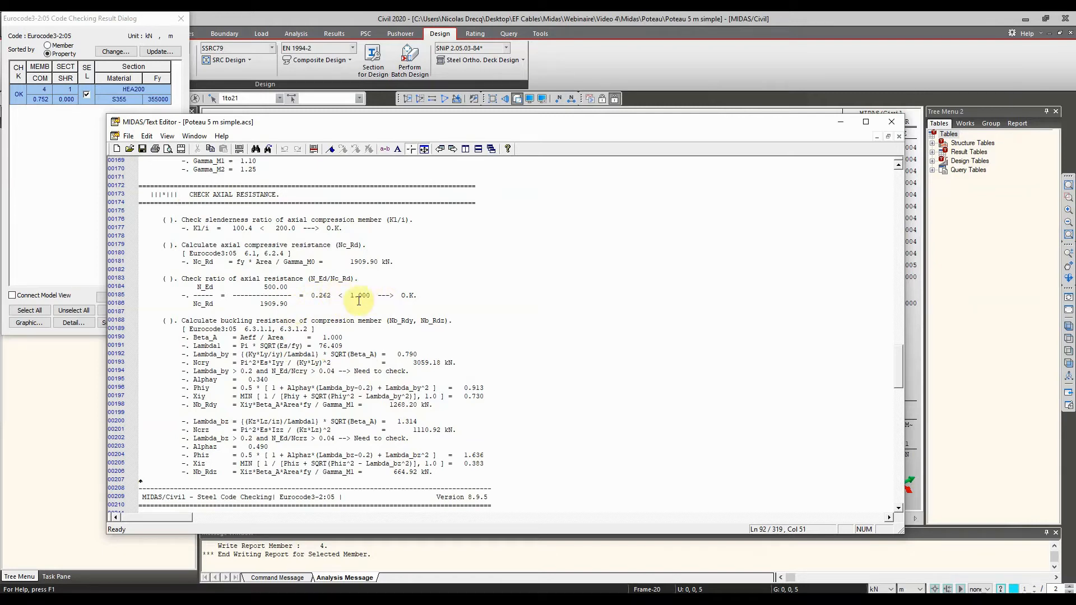
pyautogui.scroll(-8, 428, 295)
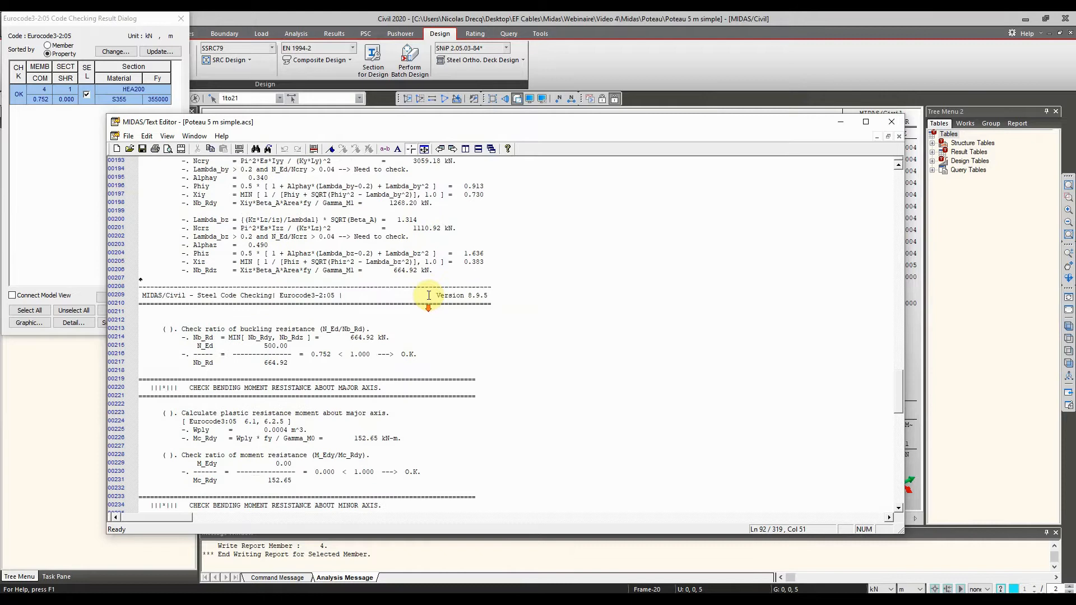
pyautogui.scroll(-9, 421, 306)
pyautogui.scroll(-12, 418, 304)
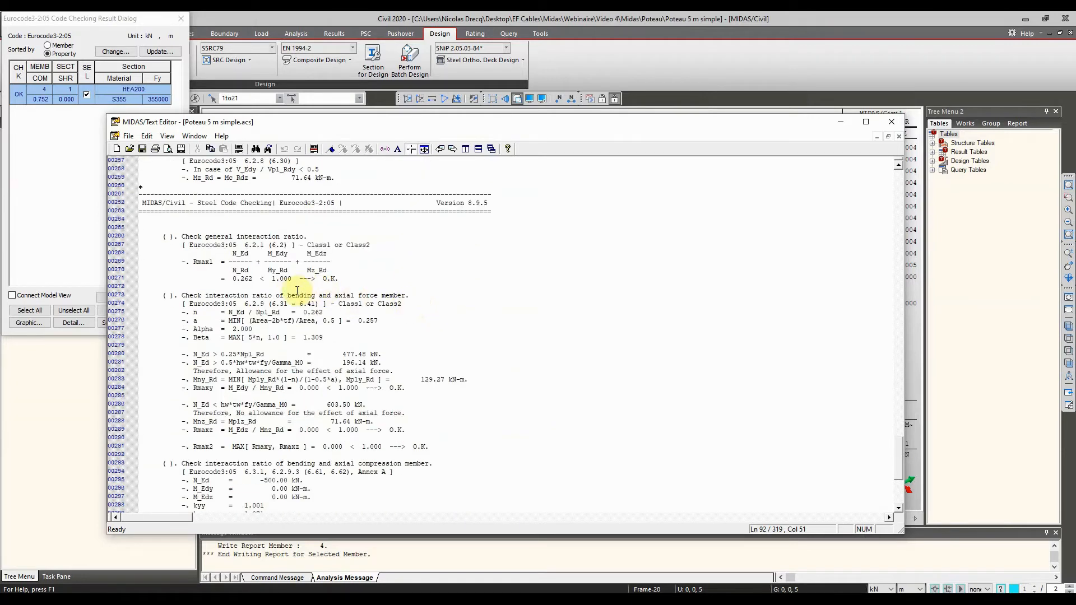
pyautogui.scroll(-5, 275, 294)
pyautogui.scroll(15, 268, 293)
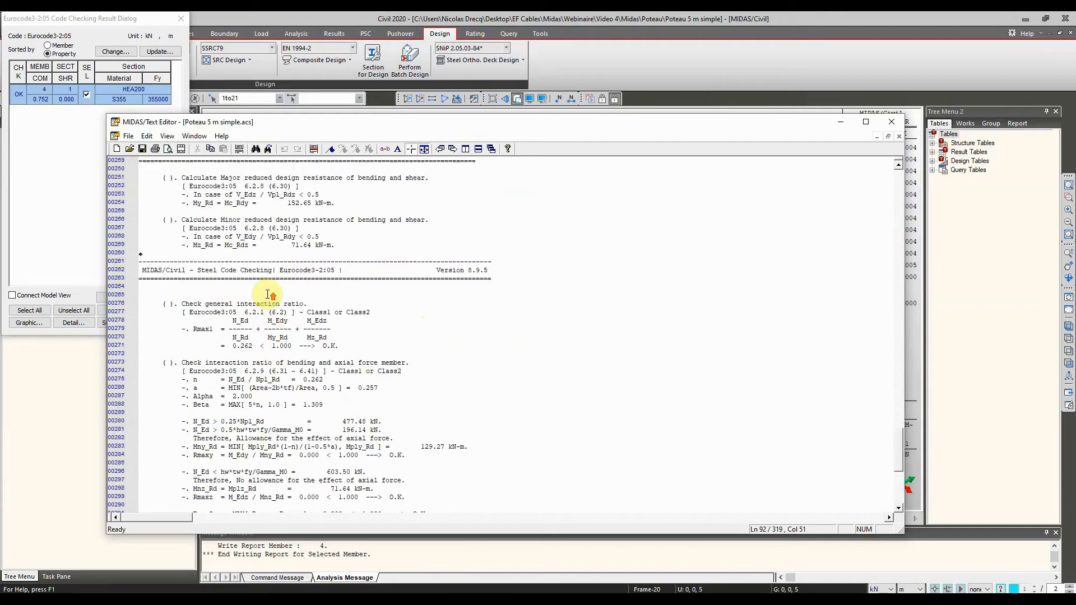
pyautogui.scroll(4, 269, 292)
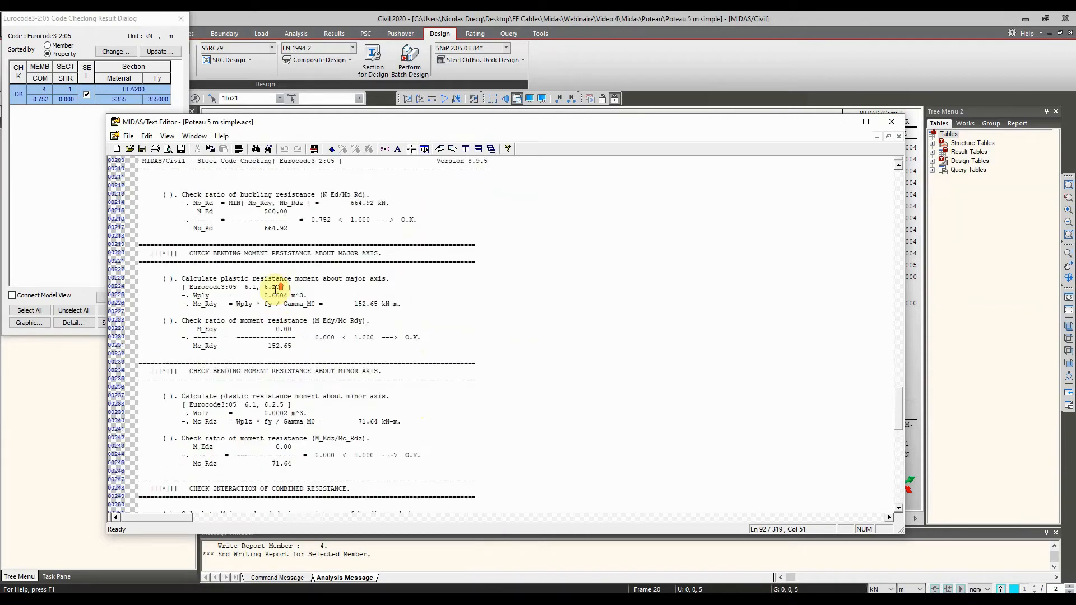
pyautogui.scroll(3, 278, 289)
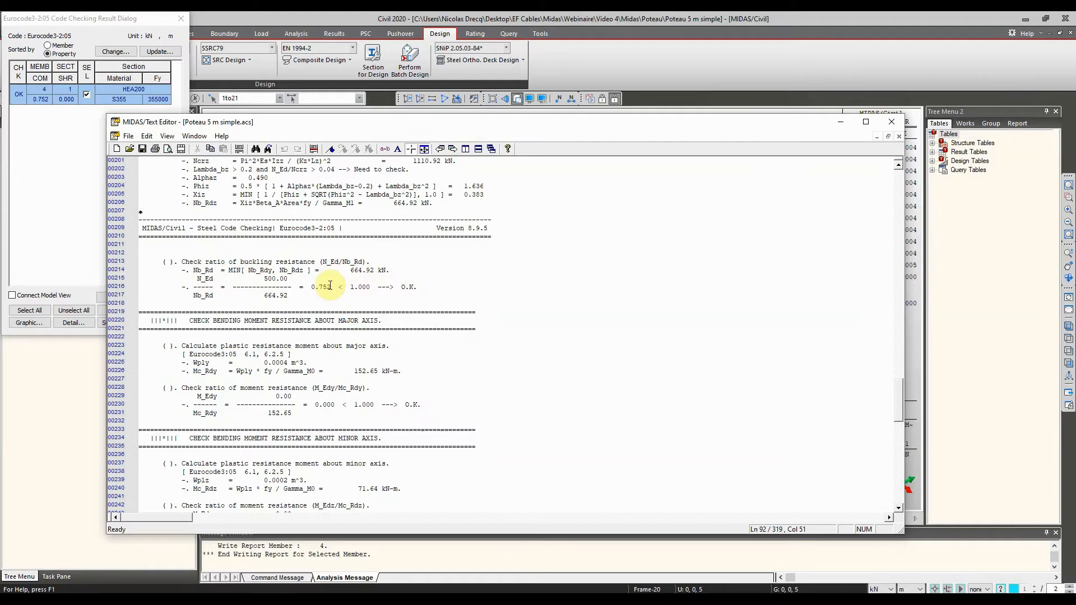
# Examine the buckling resistance calculation of the compression member about both axes, highlighting the Nb_Rdz value.
pyautogui.scroll(7, 326, 287)
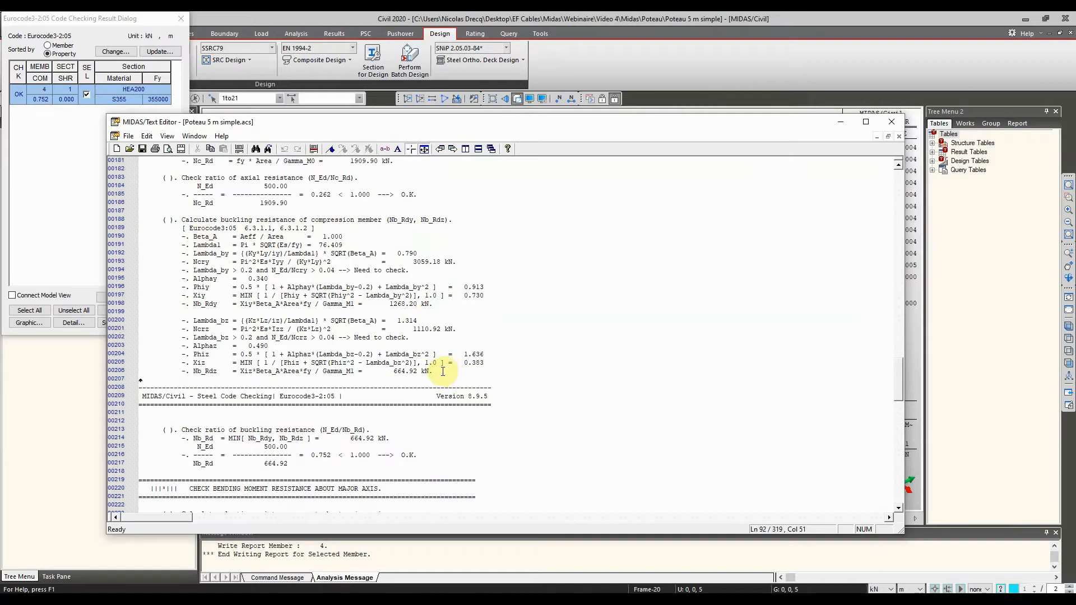
pyautogui.moveTo(439, 371); pyautogui.dragTo(150, 321)
pyautogui.click(236, 323)
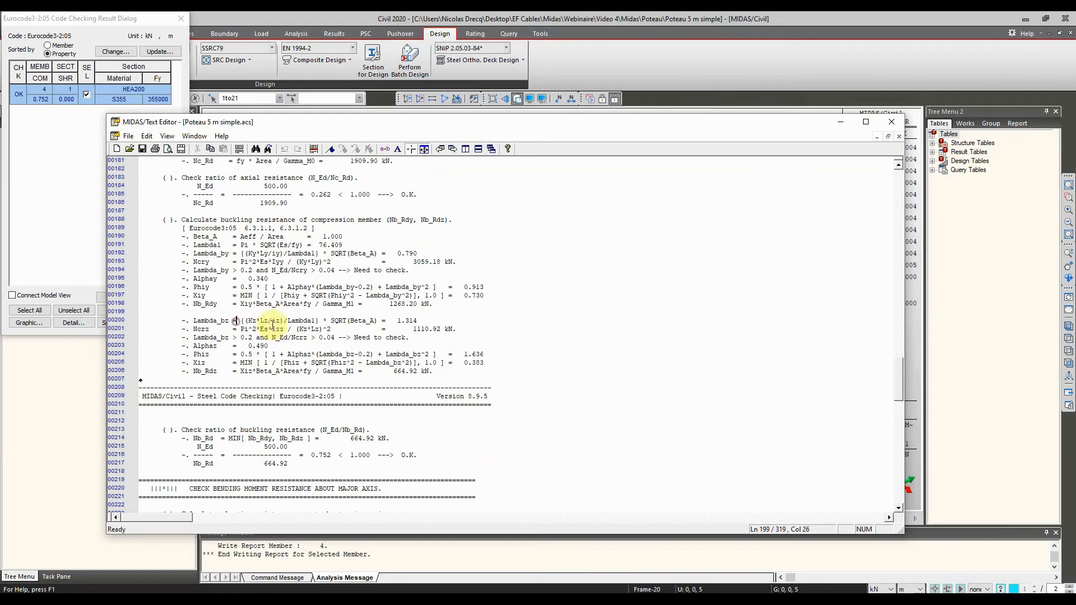
pyautogui.moveTo(392, 372); pyautogui.dragTo(418, 372)
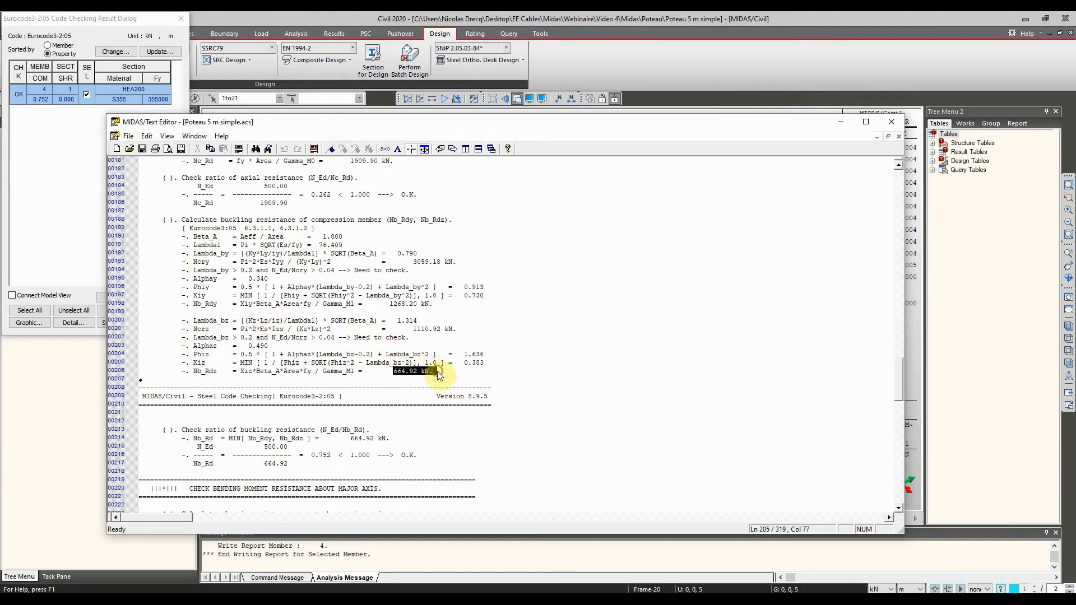
pyautogui.click(444, 370)
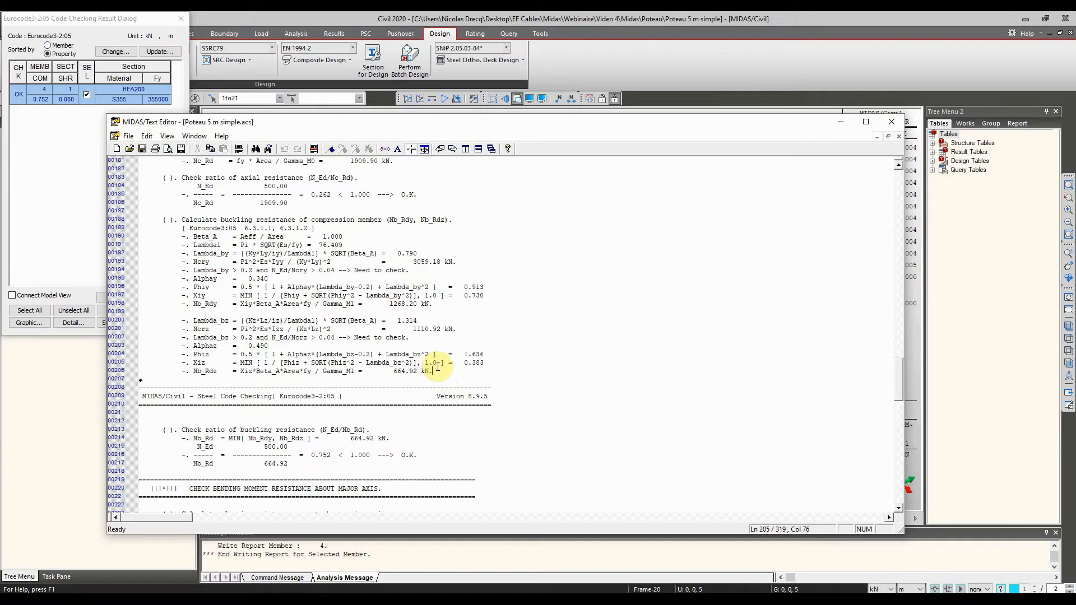
pyautogui.moveTo(436, 370); pyautogui.dragTo(120, 211)
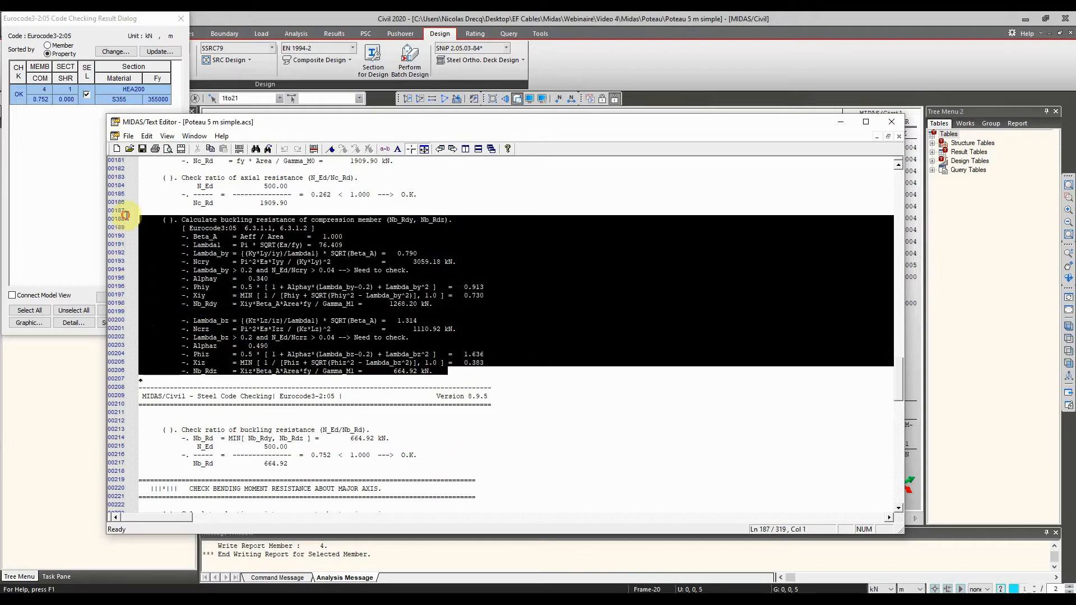
pyautogui.click(555, 325)
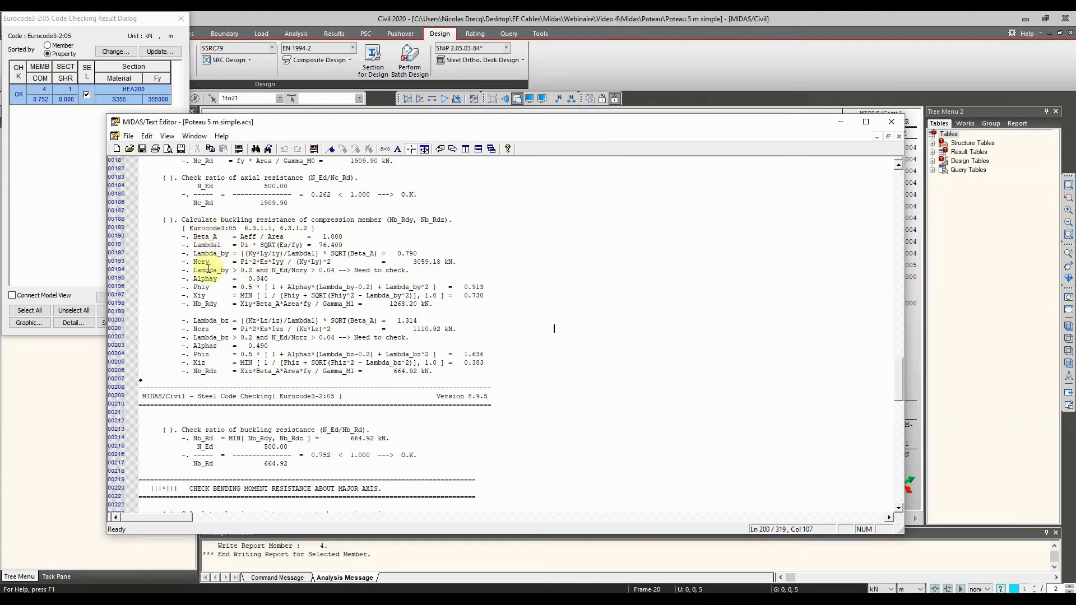
# Review the interaction ratios of bending and axial compression and the final Rmax at the report's end.
pyautogui.scroll(4, 210, 247)
pyautogui.scroll(-12, 224, 270)
pyautogui.scroll(-20, 225, 269)
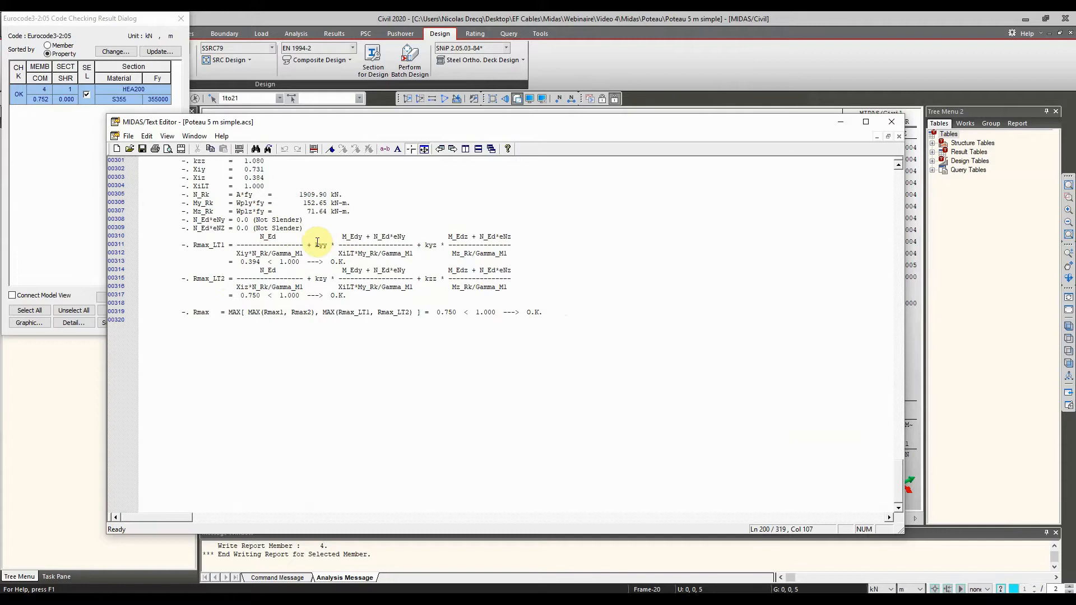
pyautogui.scroll(5, 325, 258)
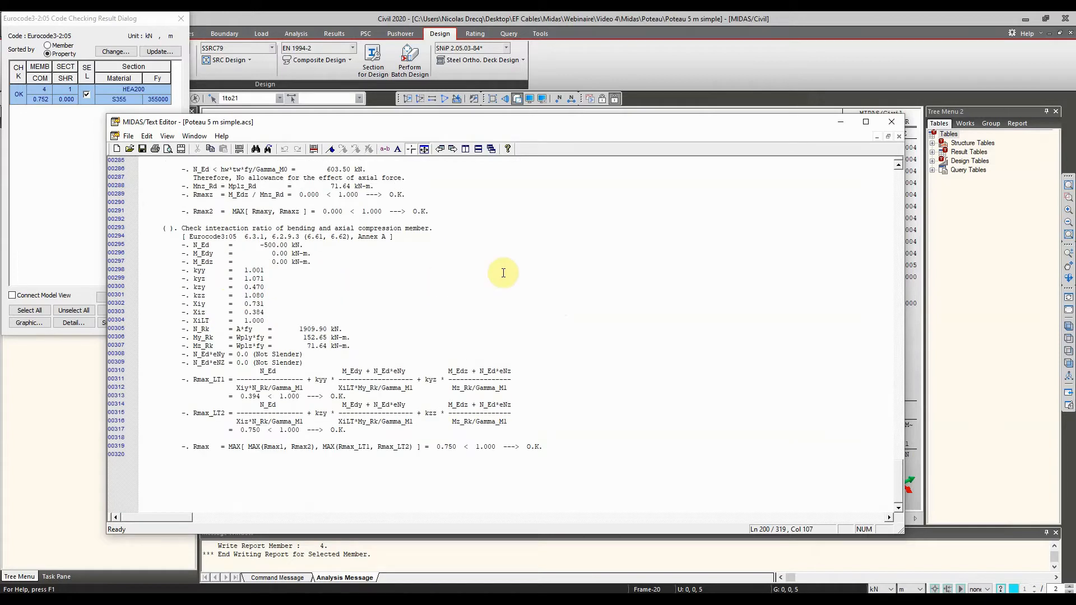
pyautogui.scroll(4, 547, 249)
pyautogui.scroll(1, 245, 340)
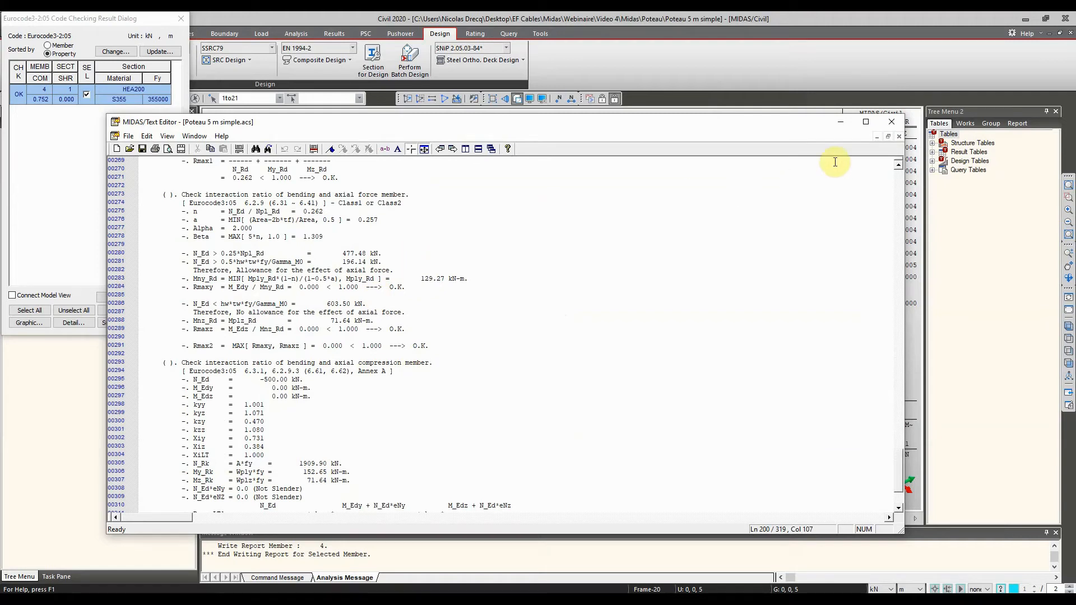
# Close the detailed report without saving the temporary file and close the code checking results.
pyautogui.click(891, 122)
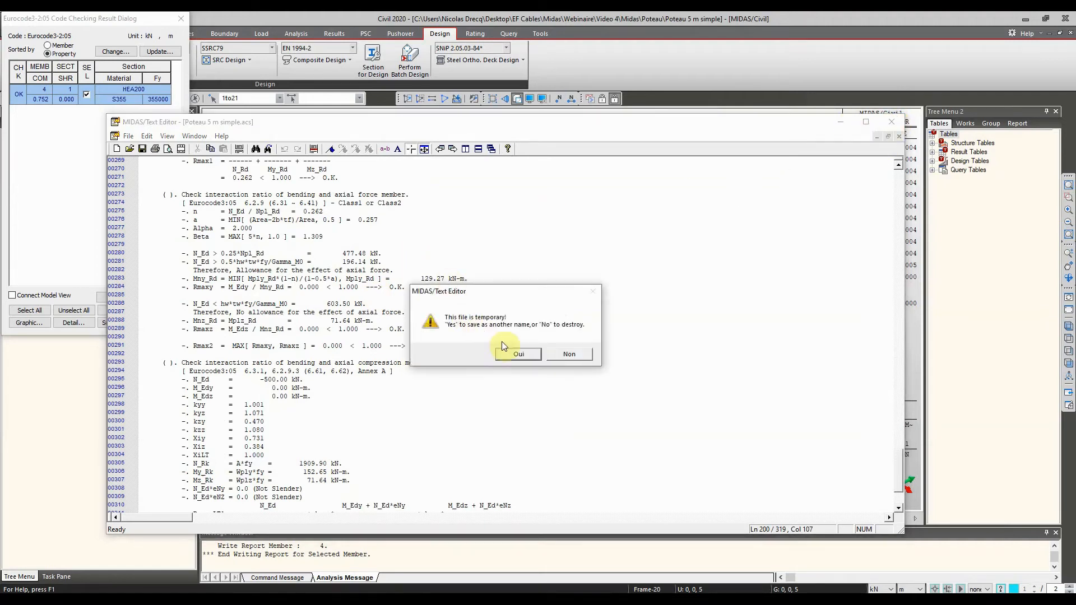
pyautogui.click(555, 353)
pyautogui.click(181, 19)
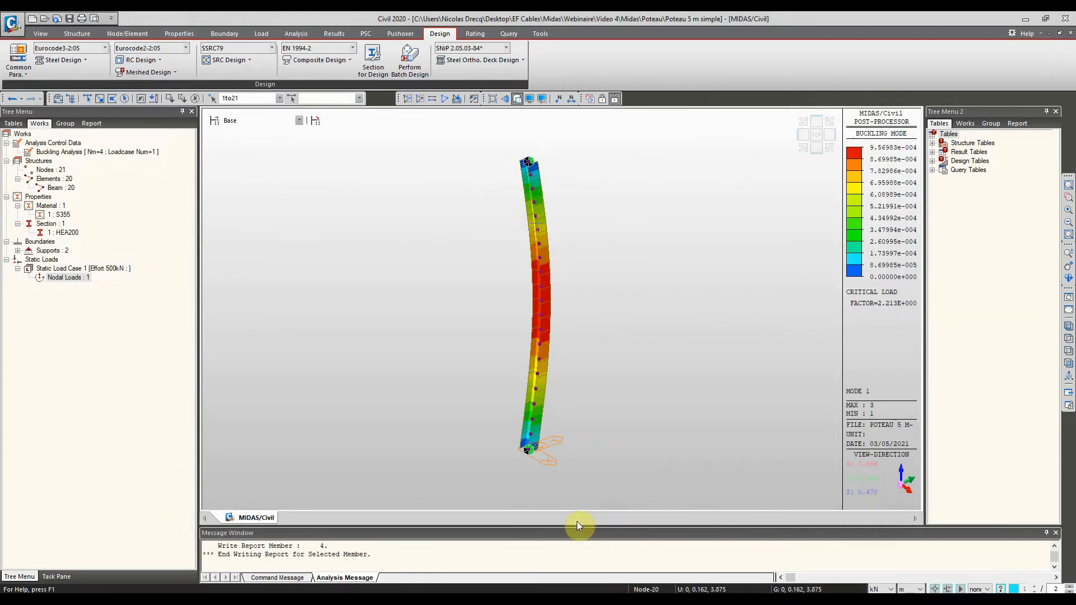
# Switch to PowerPoint to view the Contenu slide, and return to midas Civil.
pyautogui.click(614, 599)
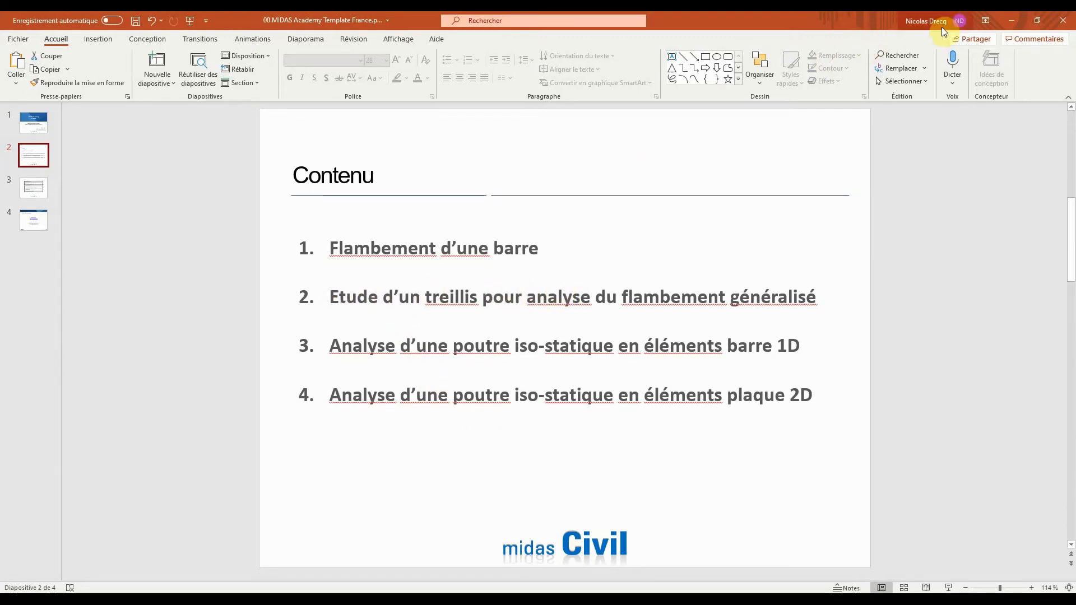
pyautogui.click(1012, 20)
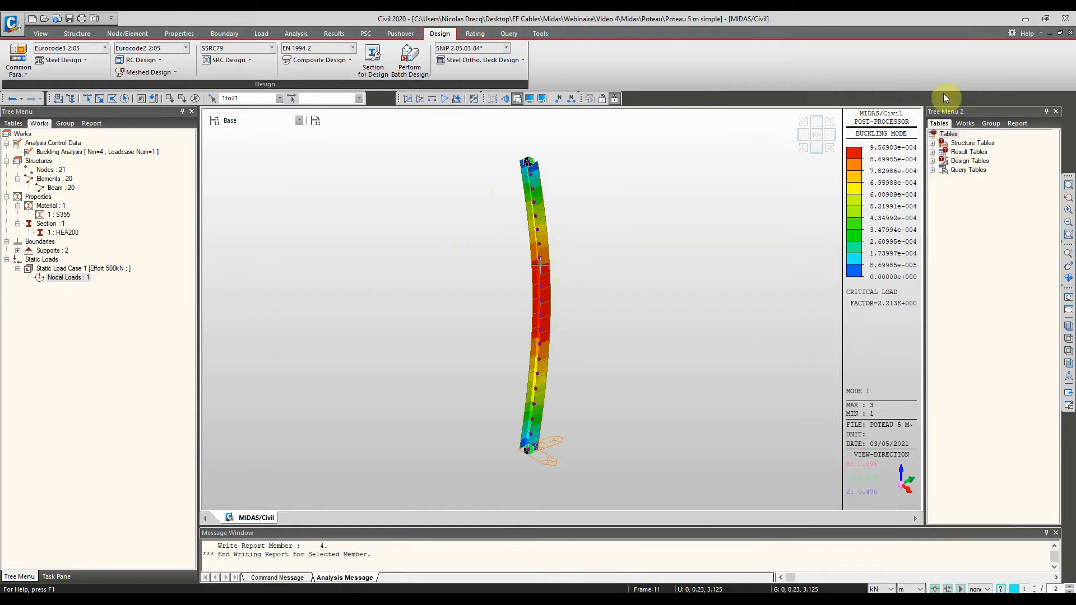
# Switch to File Explorer and open Flambement General Rev0.mcb from the Treillis folder inside Video 4's Midas folder.
pyautogui.click(1026, 19)
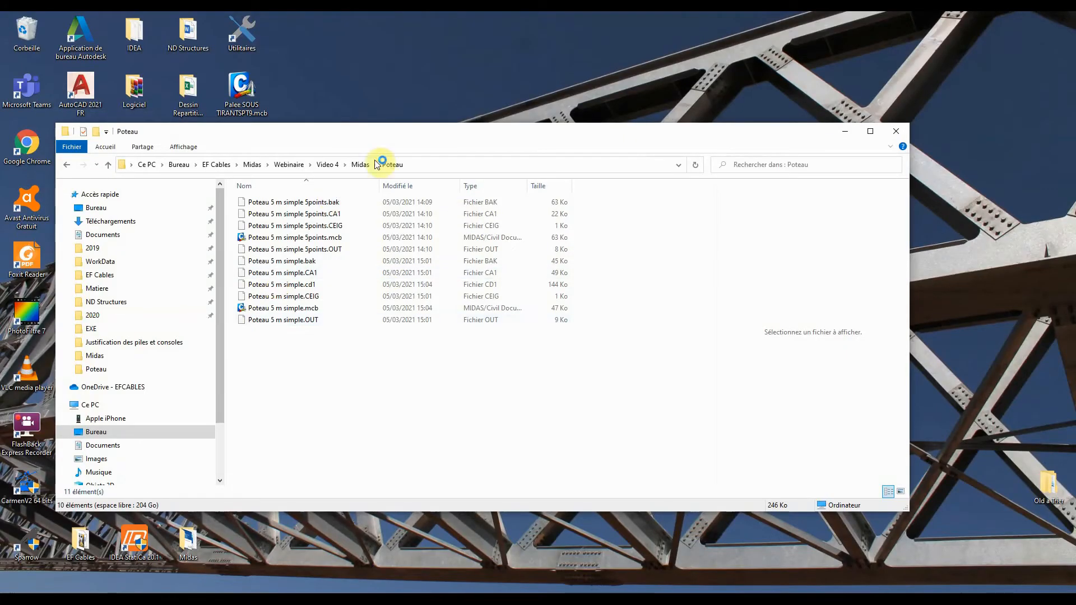
pyautogui.click(360, 164)
pyautogui.click(283, 199)
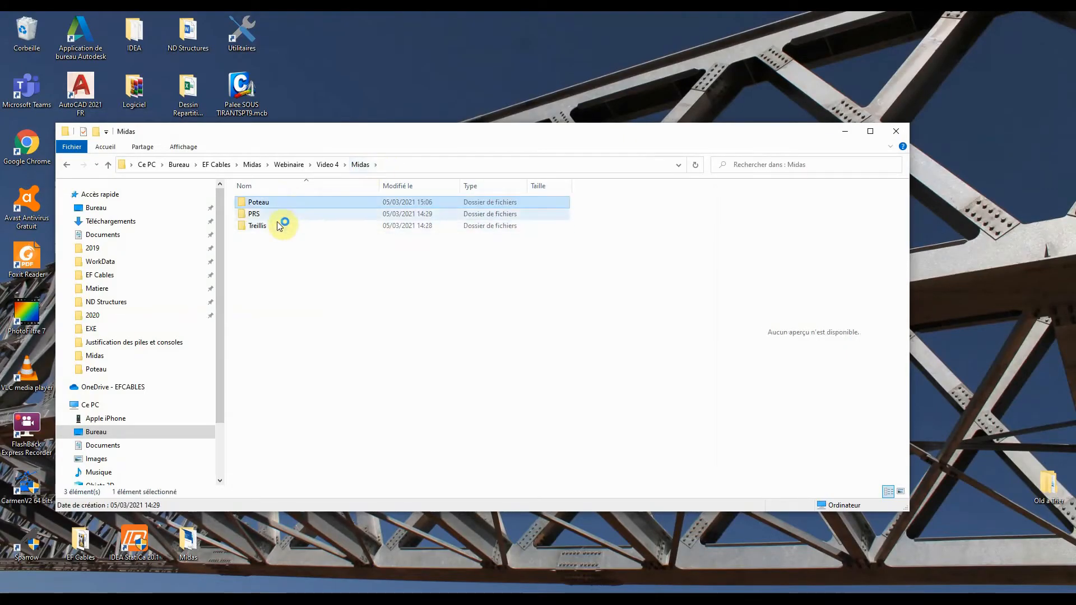
pyautogui.doubleClick(280, 225)
pyautogui.click(286, 238)
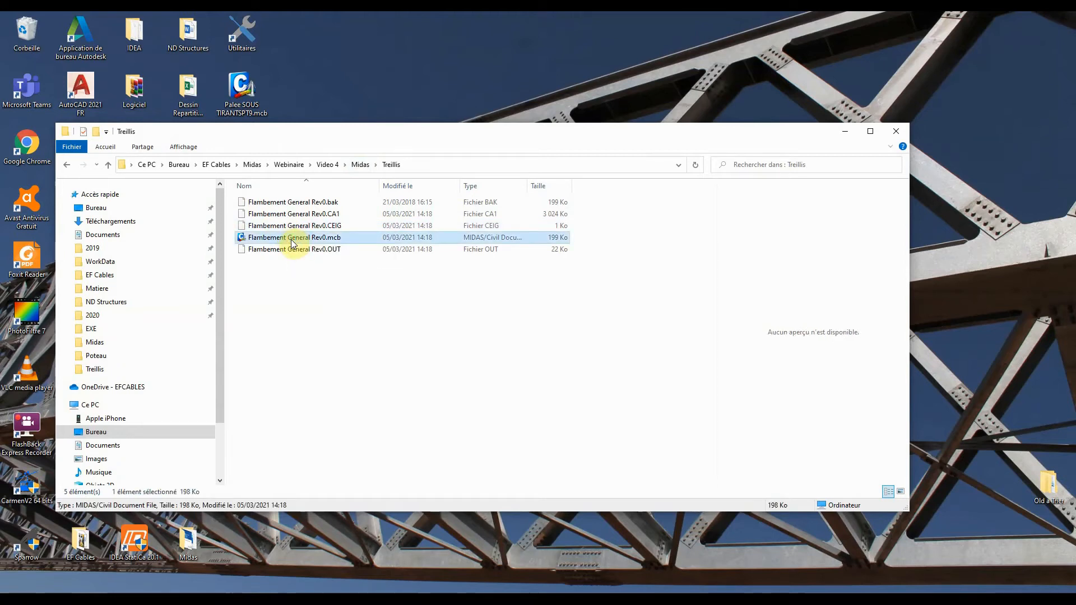
pyautogui.doubleClick(291, 238)
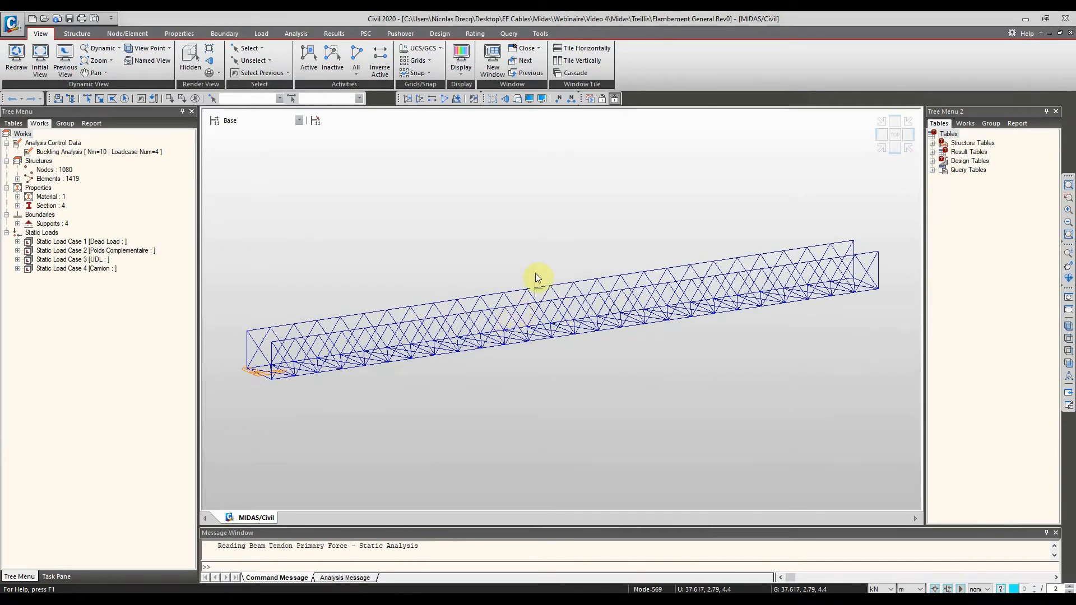
# Display the truss bridge with its rendered member sections and inspect it from the end and in perspective.
pyautogui.click(517, 99)
pyautogui.moveTo(484, 234)
pyautogui.keyDown('ctrl'); pyautogui.mouseDown(button='middle')
pyautogui.moveTo(487, 264)
pyautogui.moveTo(498, 241)
pyautogui.moveTo(487, 267)
pyautogui.moveTo(488, 251)
pyautogui.mouseUp(button='middle'); pyautogui.keyUp('ctrl')
pyautogui.scroll(5, 474, 295)
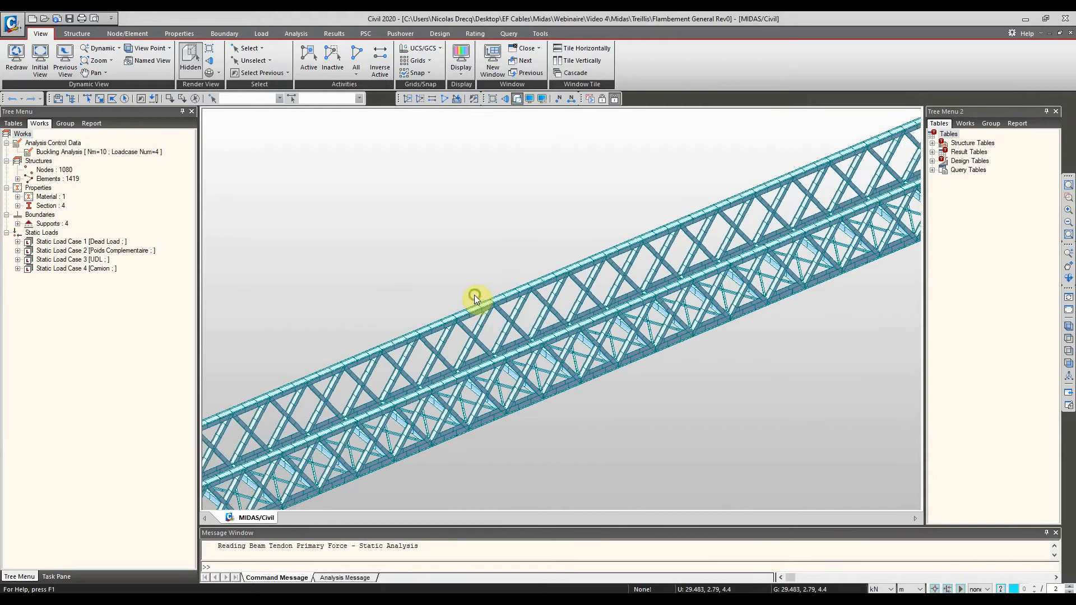
pyautogui.scroll(2, 465, 291)
pyautogui.keyDown('ctrl'); pyautogui.moveTo(451, 290); pyautogui.dragTo(504, 256, button='middle'); pyautogui.keyUp('ctrl')
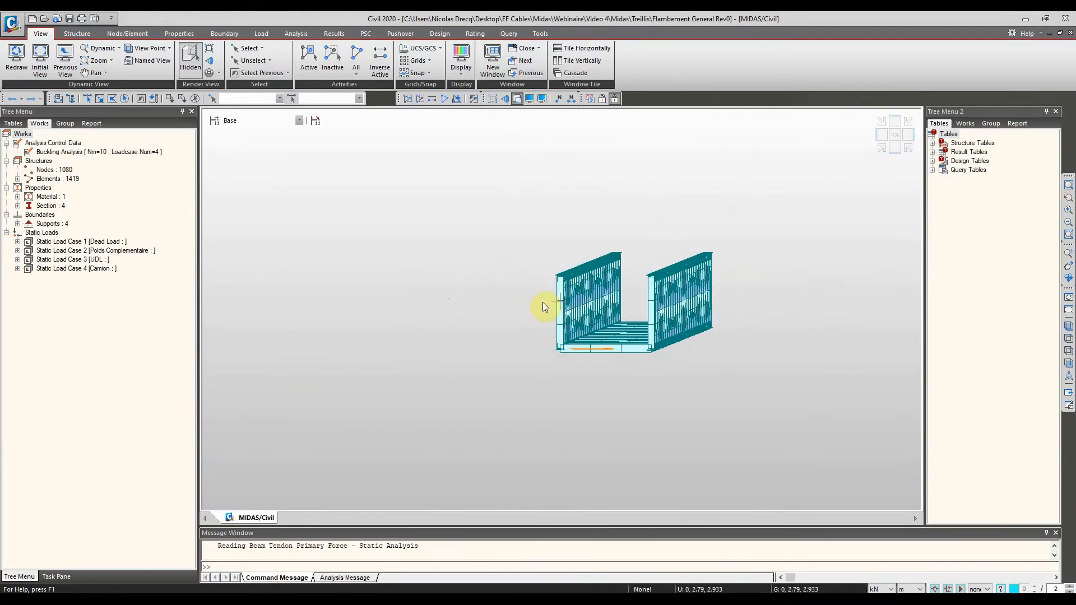
pyautogui.keyDown('ctrl'); pyautogui.moveTo(555, 263); pyautogui.dragTo(543, 277, button='middle'); pyautogui.keyUp('ctrl')
pyautogui.keyDown('ctrl'); pyautogui.moveTo(456, 204); pyautogui.dragTo(413, 200, button='middle'); pyautogui.keyUp('ctrl')
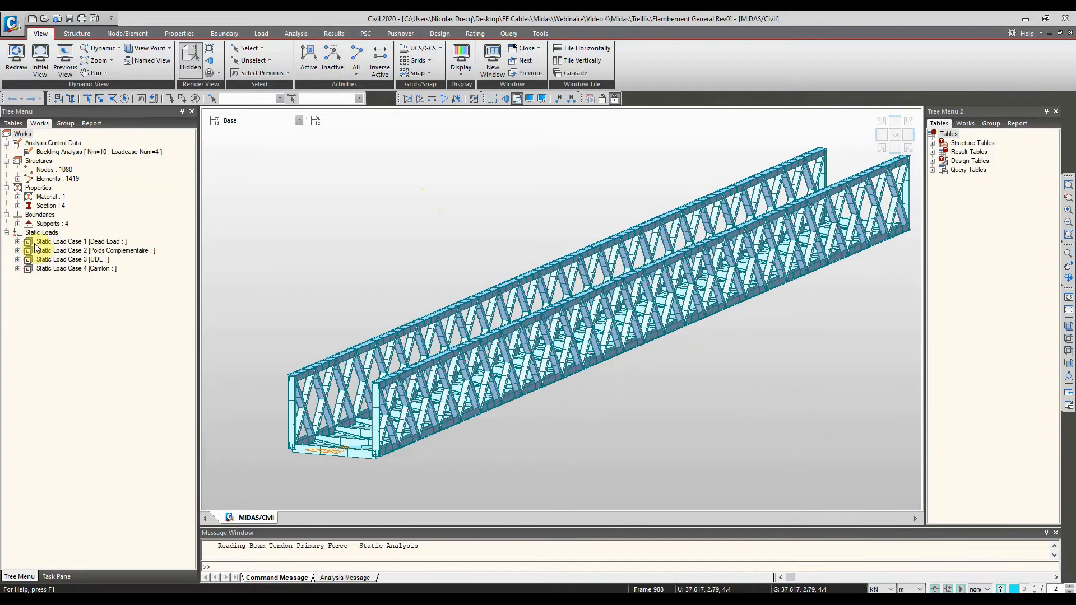
# Expand the Dead Load, Poids Complementaire, UDL and Camion static load cases to review the loads they contain.
pyautogui.click(18, 242)
pyautogui.click(17, 259)
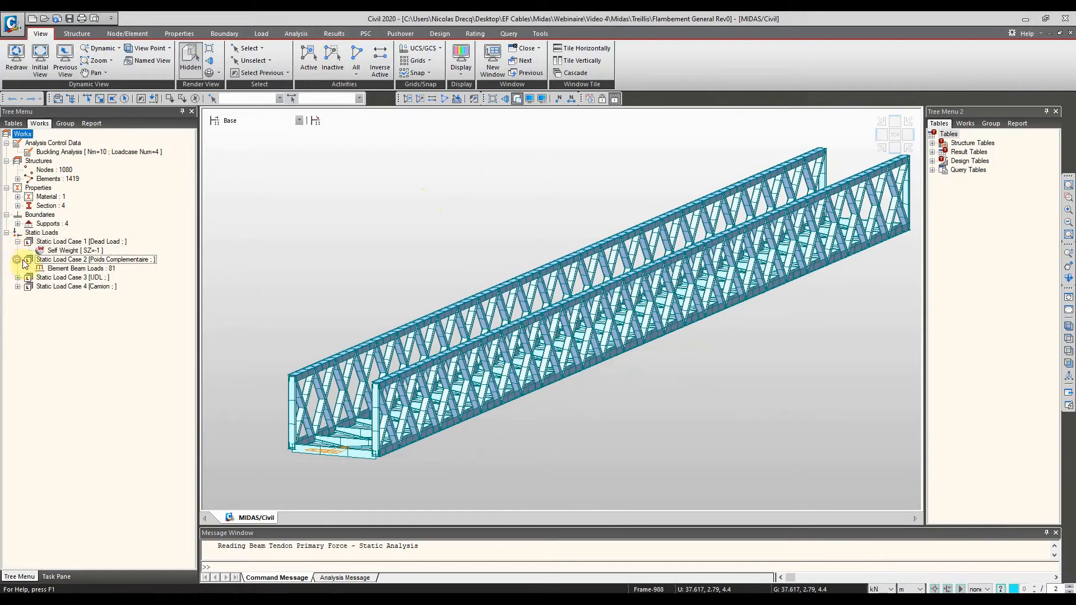
pyautogui.click(17, 277)
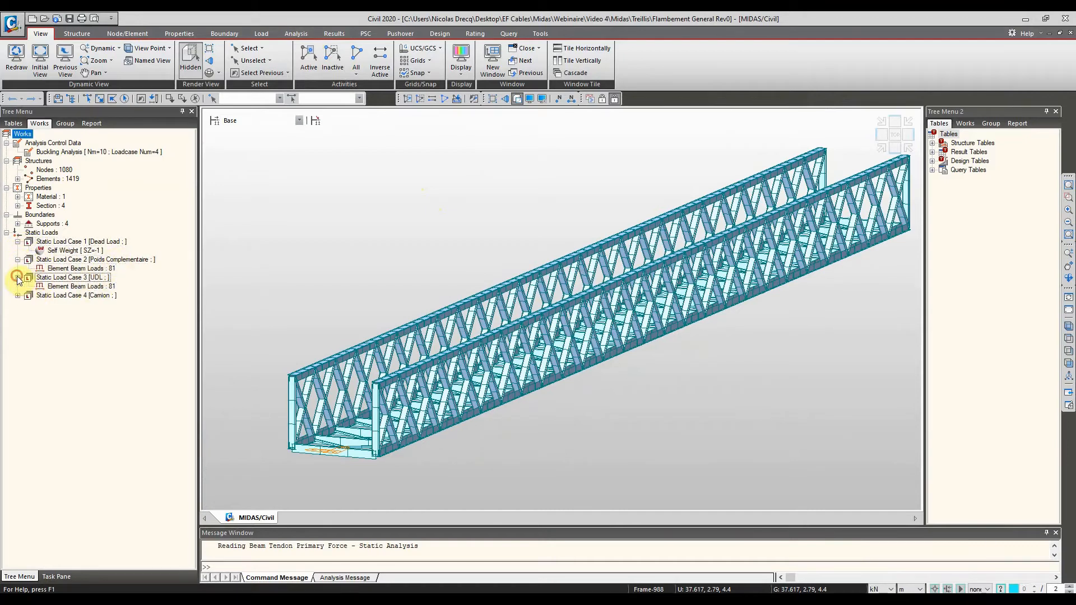
pyautogui.click(18, 295)
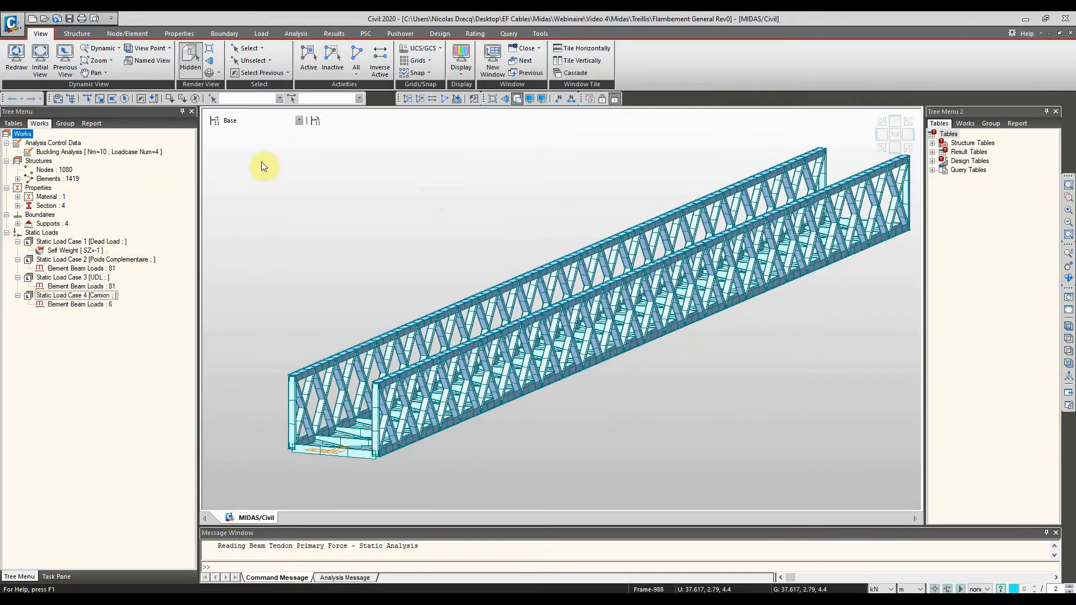
# Review the load cases and factors of the ELU load combination, and close the load combinations.
pyautogui.click(334, 34)
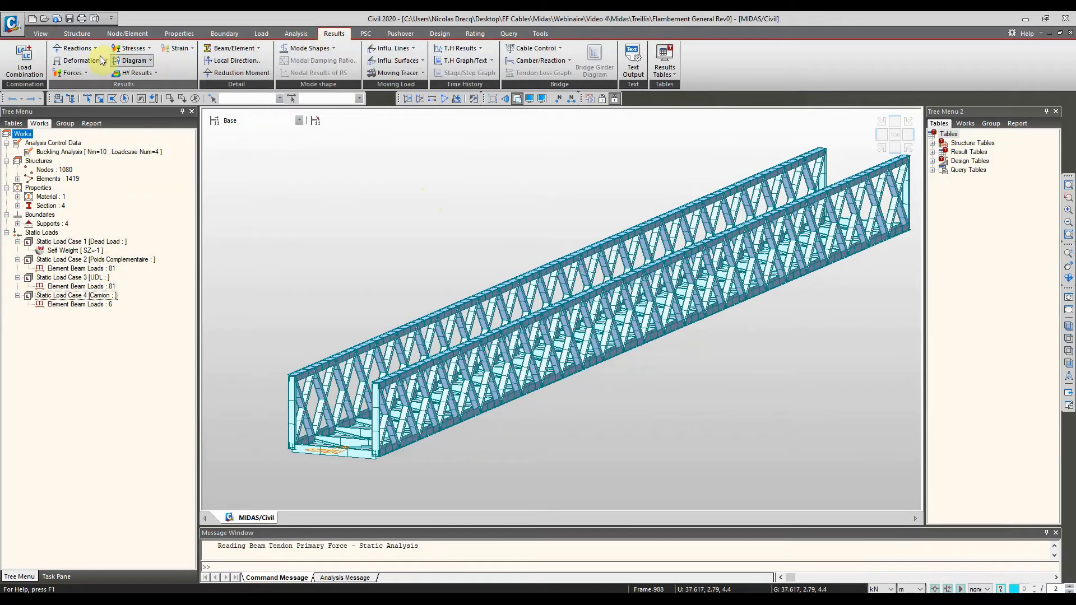
pyautogui.click(25, 60)
pyautogui.click(69, 86)
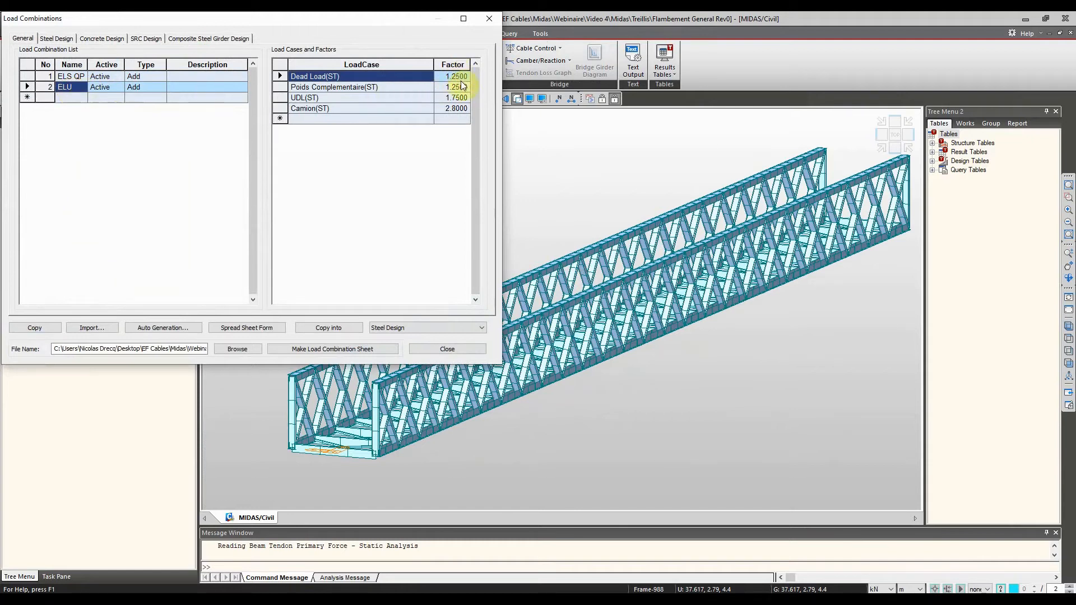
pyautogui.click(485, 22)
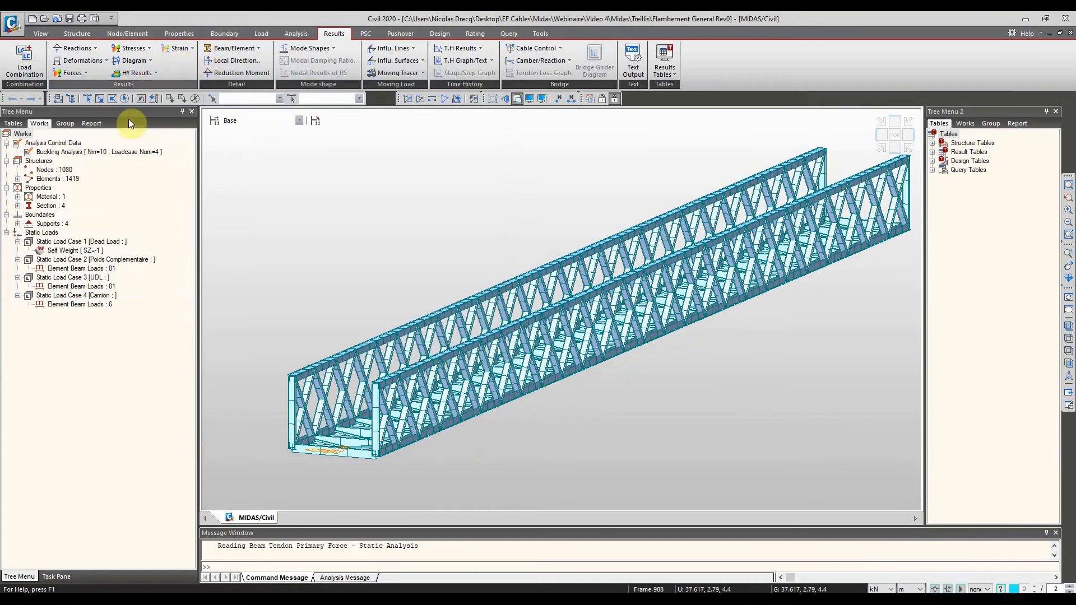
# Review the number of modes and the load combination in the buckling analysis control, and close it unchanged.
pyautogui.doubleClick(94, 150)
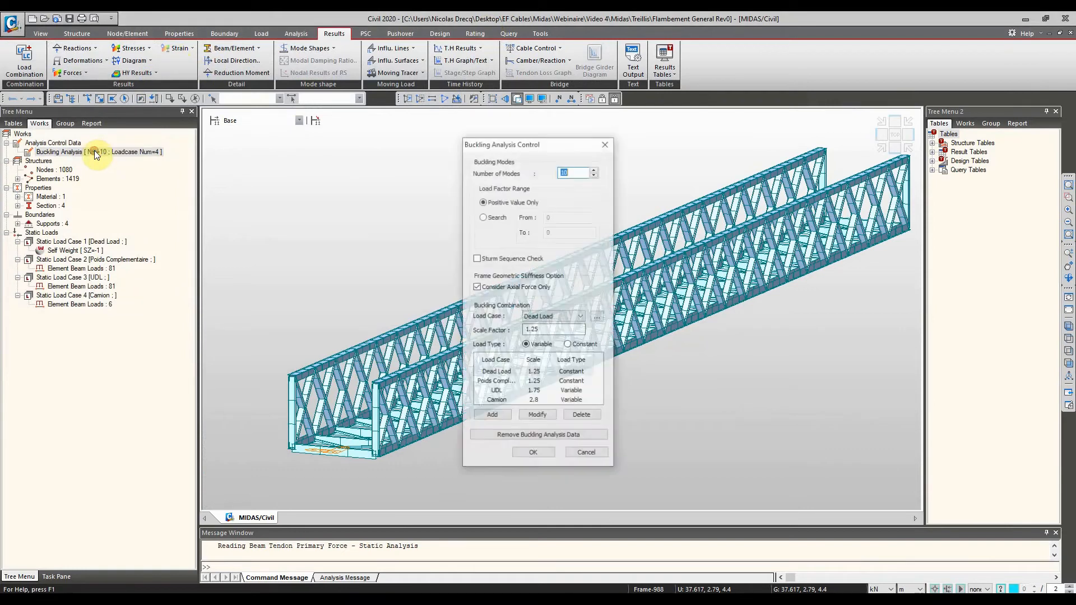
pyautogui.moveTo(578, 173); pyautogui.dragTo(548, 173)
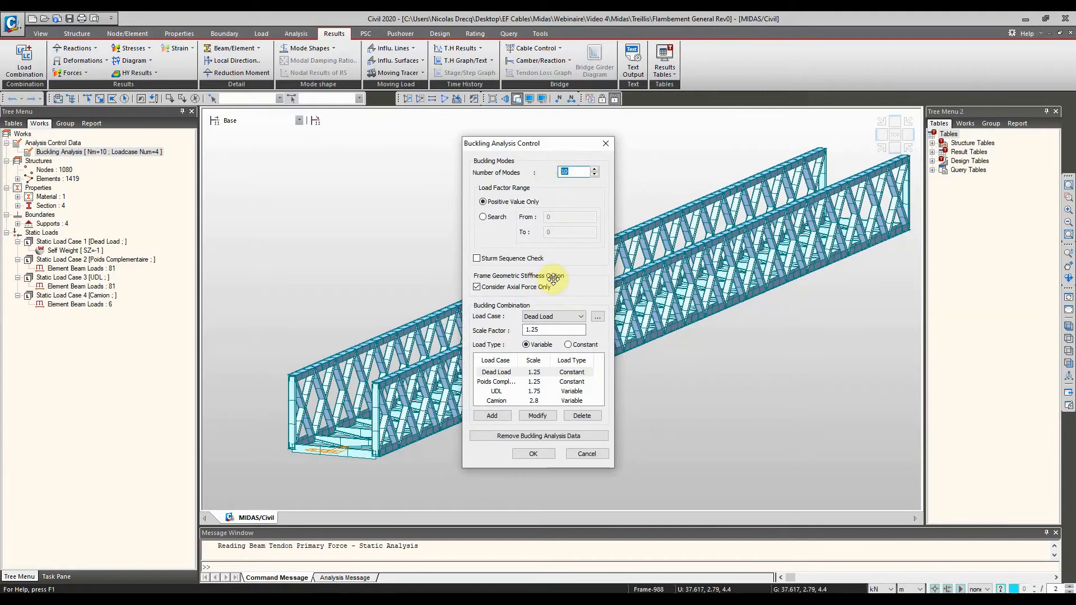
pyautogui.click(605, 143)
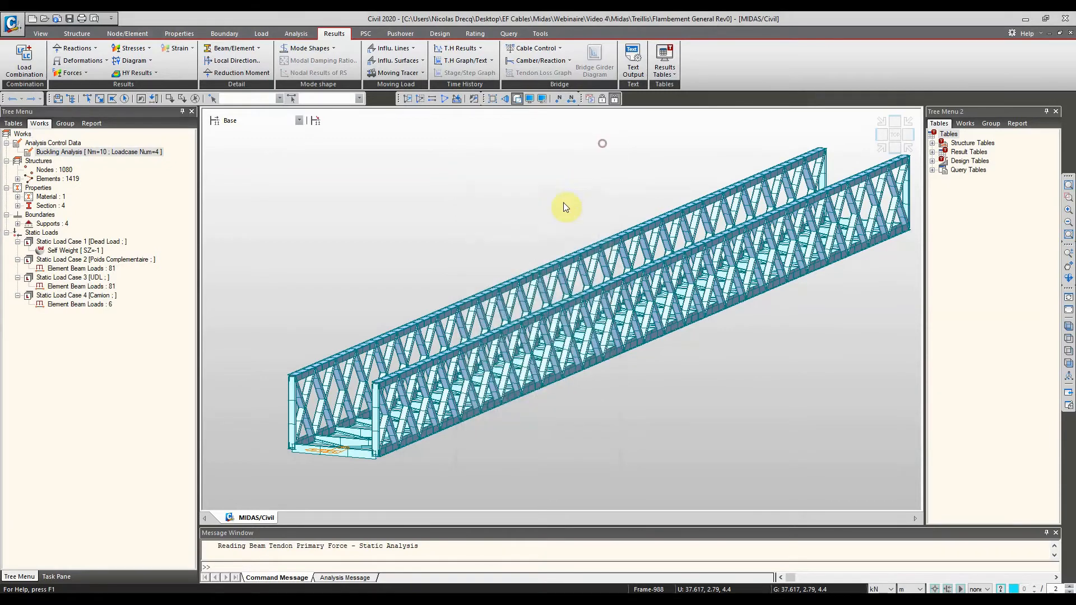
# Examine how the upper chord and diagonals are subdivided using node numbers on the wireframe, and restore the rendered sections without numbers.
pyautogui.keyDown('ctrl'); pyautogui.moveTo(565, 205); pyautogui.dragTo(524, 220, button='middle'); pyautogui.keyUp('ctrl')
pyautogui.scroll(8, 517, 268)
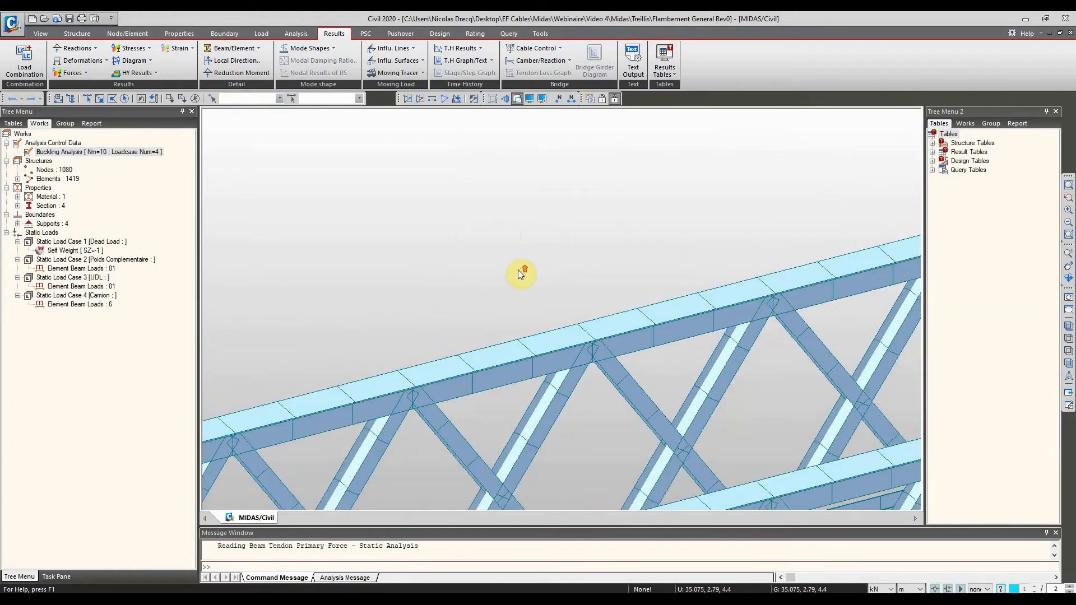
pyautogui.click(558, 104)
pyautogui.click(517, 99)
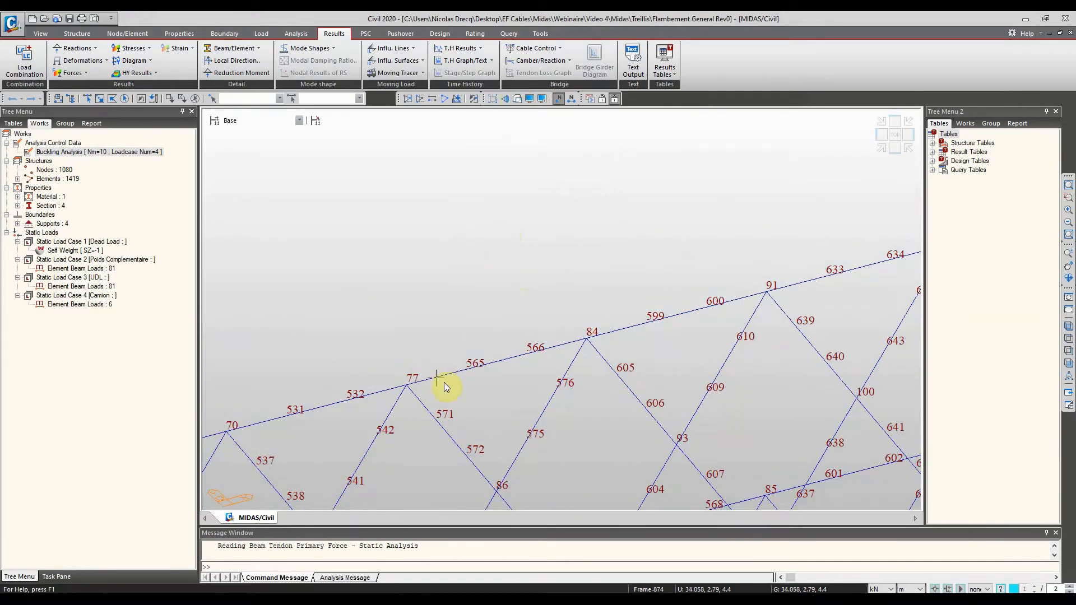
pyautogui.click(558, 100)
pyautogui.click(517, 99)
pyautogui.scroll(-1, 518, 217)
pyautogui.keyDown('ctrl'); pyautogui.moveTo(516, 218); pyautogui.dragTo(573, 194, button='middle'); pyautogui.keyUp('ctrl')
pyautogui.scroll(-6, 476, 171)
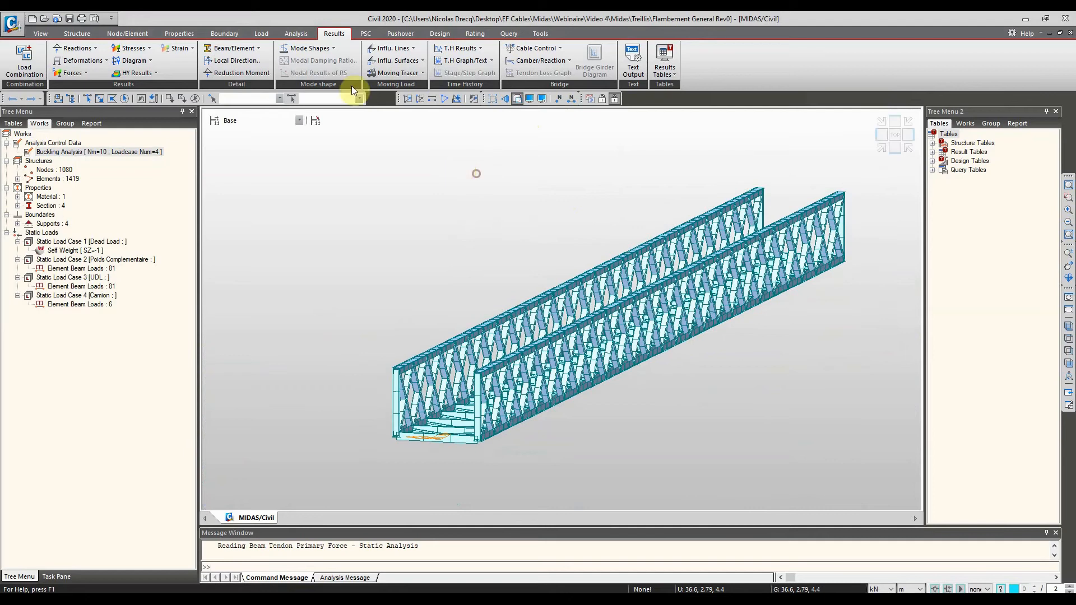
# Check the constant and variable load types in the buckling analysis control, accept the settings, and rerun the analysis.
pyautogui.click(310, 49)
pyautogui.click(306, 49)
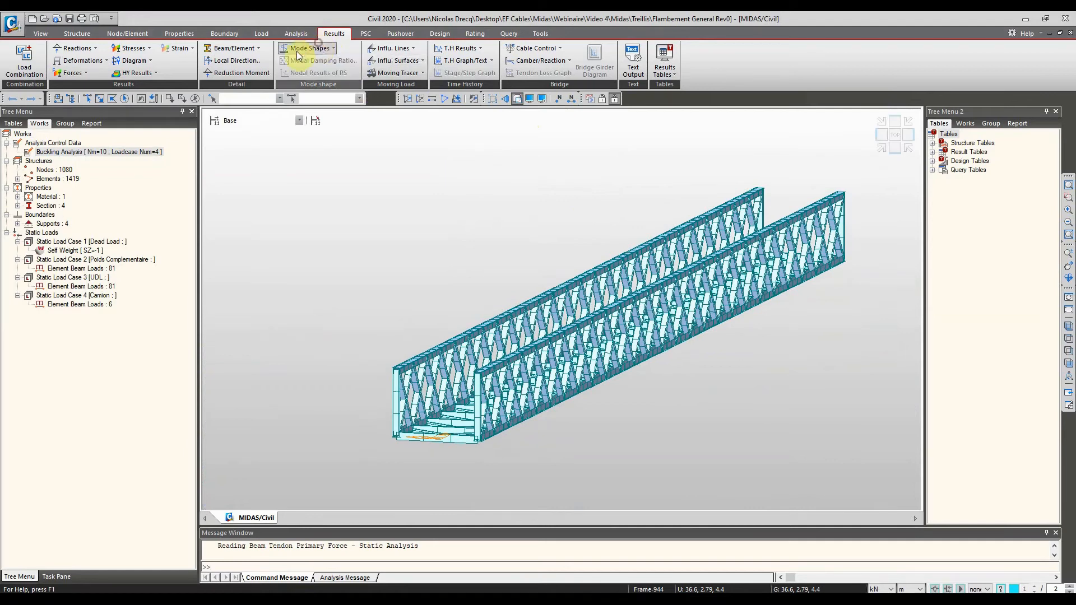
pyautogui.doubleClick(96, 151)
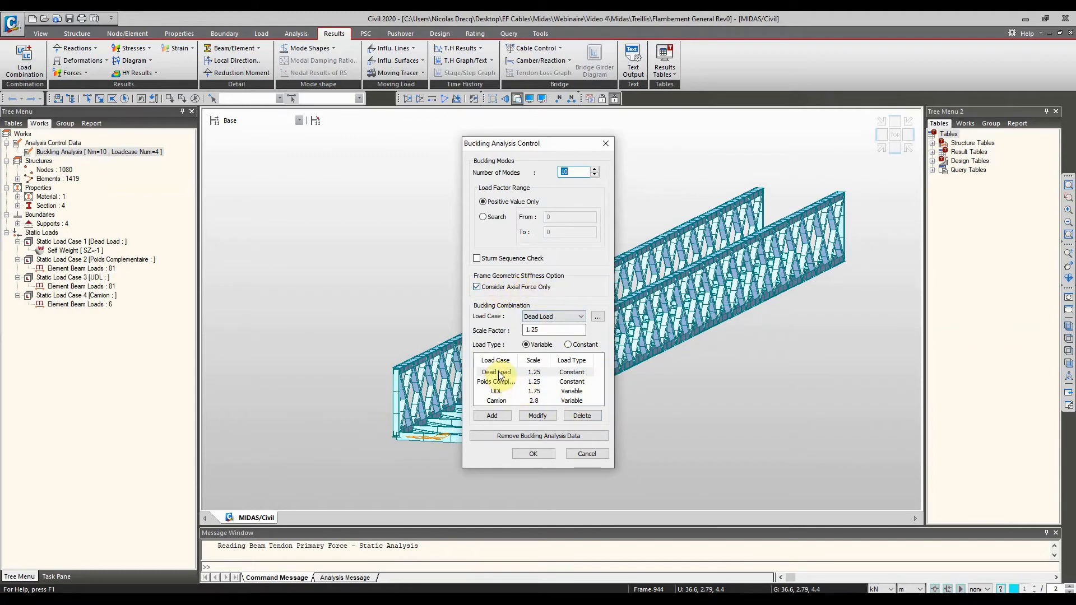
pyautogui.click(578, 382)
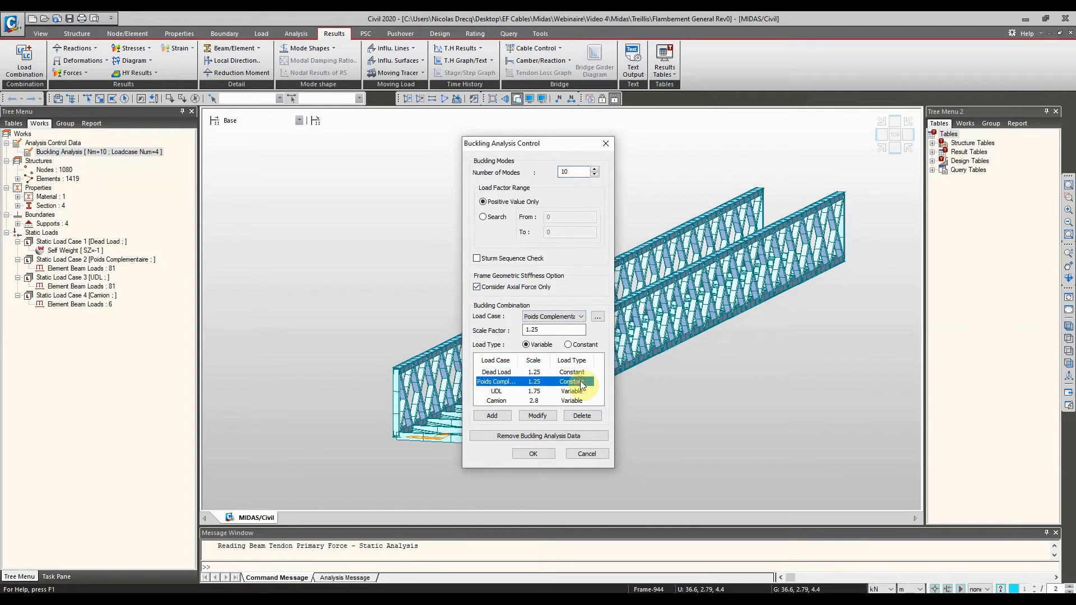
pyautogui.click(578, 392)
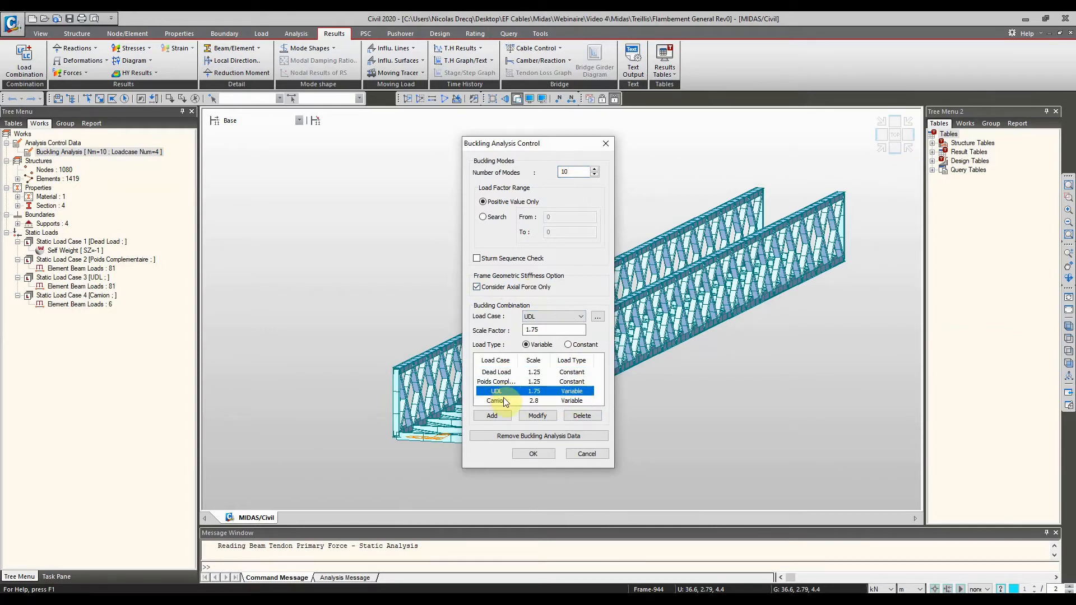
pyautogui.click(544, 454)
pyautogui.click(538, 331)
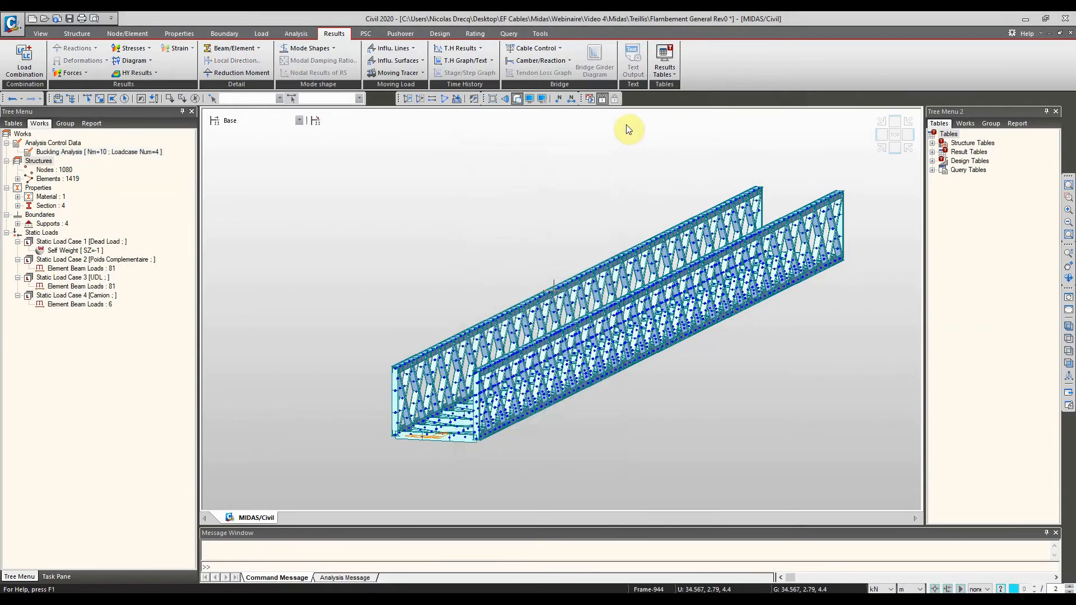
pyautogui.click(591, 99)
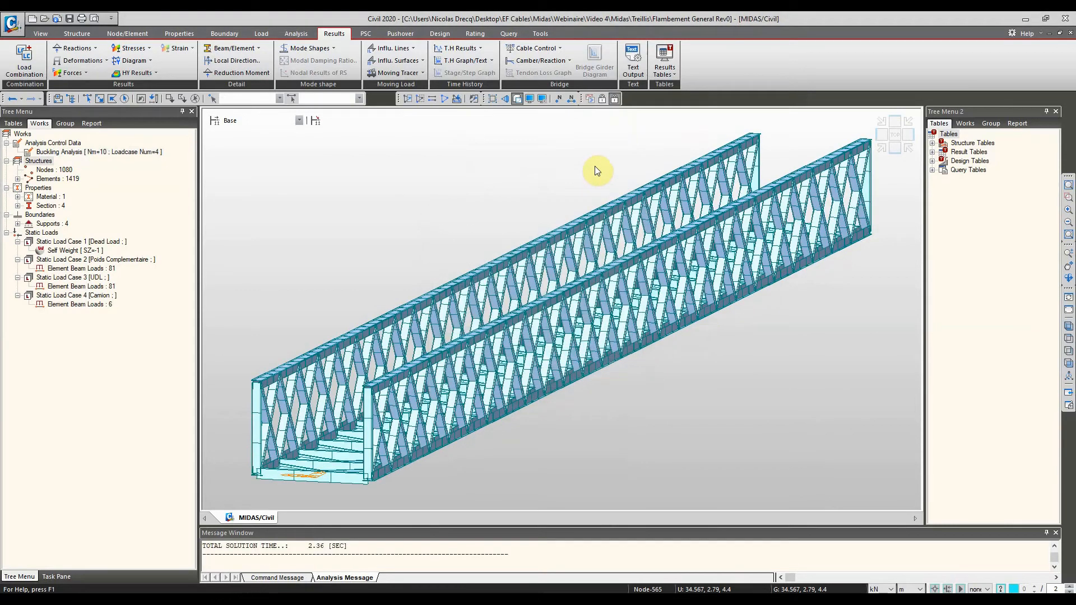
# Display the combined beam stresses for the ELU combination on the deformed bridge with contours and a legend, and inspect them from several angles.
pyautogui.scroll(-3, 590, 186)
pyautogui.keyDown('ctrl'); pyautogui.moveTo(581, 191); pyautogui.dragTo(554, 215, button='middle'); pyautogui.keyUp('ctrl')
pyautogui.scroll(-4, 505, 174)
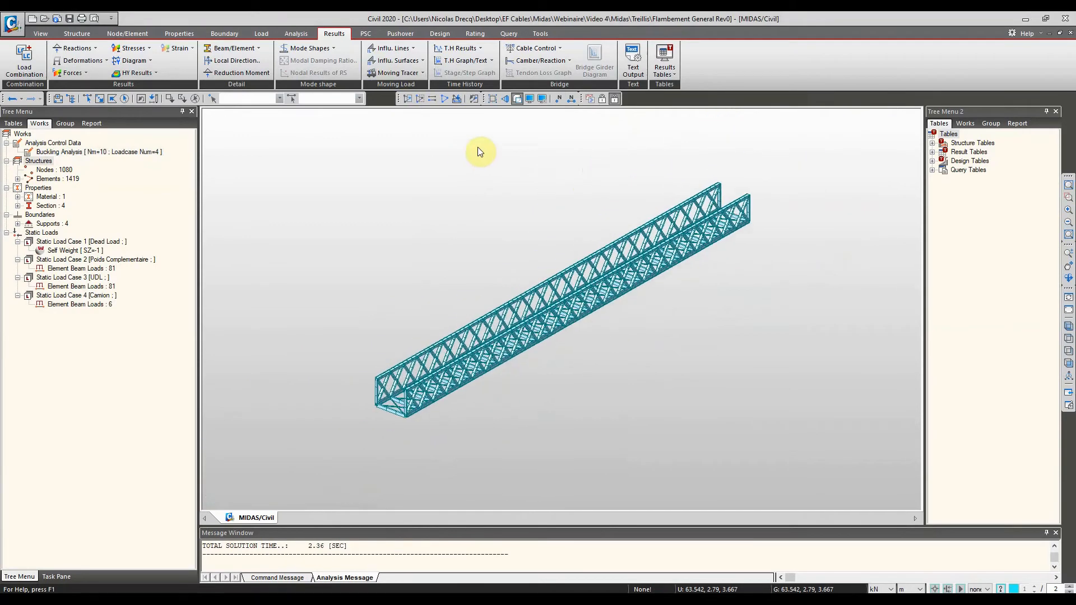
pyautogui.click(134, 48)
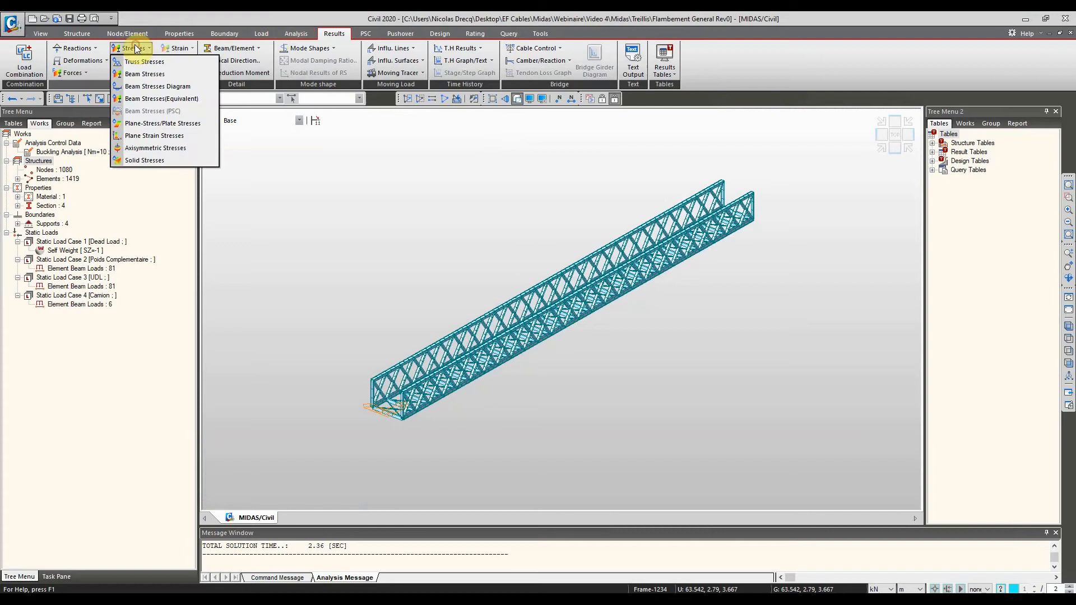
pyautogui.click(134, 76)
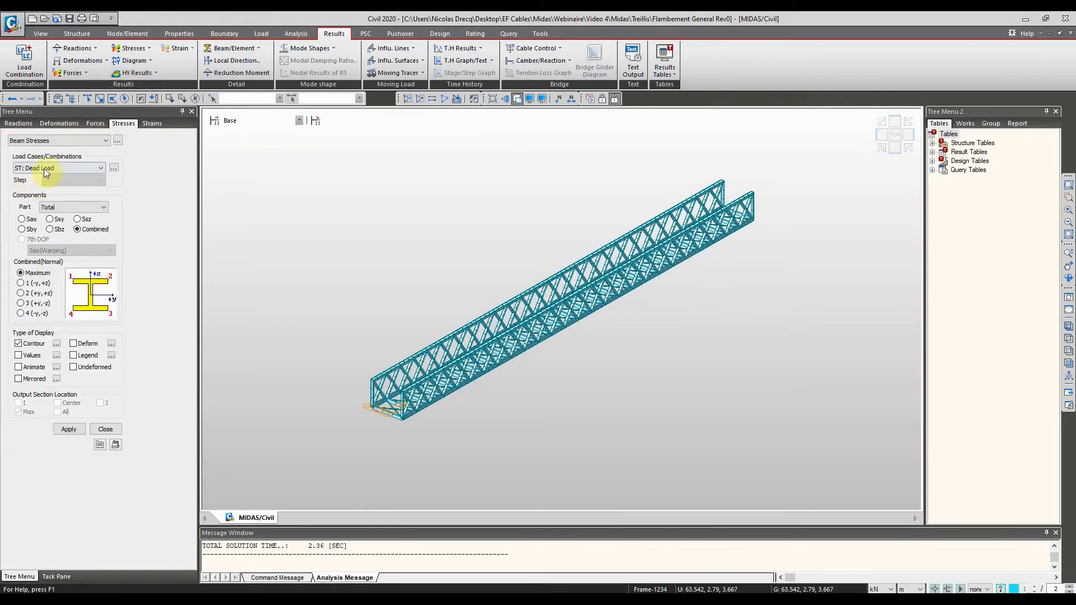
pyautogui.click(46, 168)
pyautogui.click(66, 214)
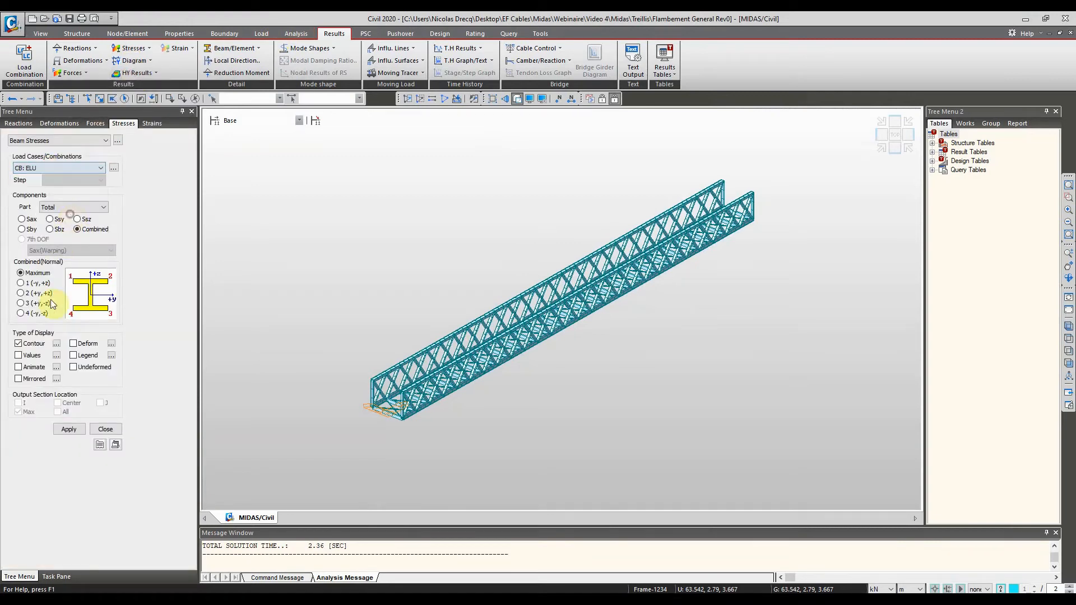
pyautogui.click(73, 344)
pyautogui.click(73, 355)
pyautogui.click(69, 429)
pyautogui.moveTo(623, 271)
pyautogui.mouseDown(button='middle')
pyautogui.moveTo(620, 248)
pyautogui.moveTo(618, 259)
pyautogui.mouseUp(button='middle')
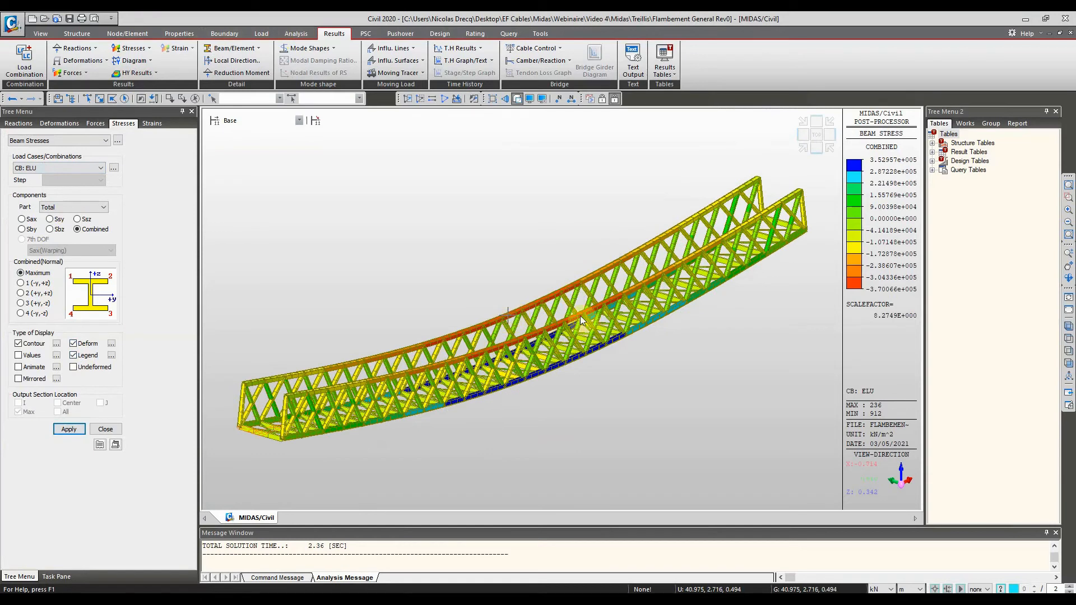
pyautogui.moveTo(521, 301); pyautogui.dragTo(522, 296, button='middle')
pyautogui.moveTo(464, 247)
pyautogui.mouseDown(button='middle')
pyautogui.moveTo(512, 220)
pyautogui.moveTo(461, 245)
pyautogui.mouseUp(button='middle')
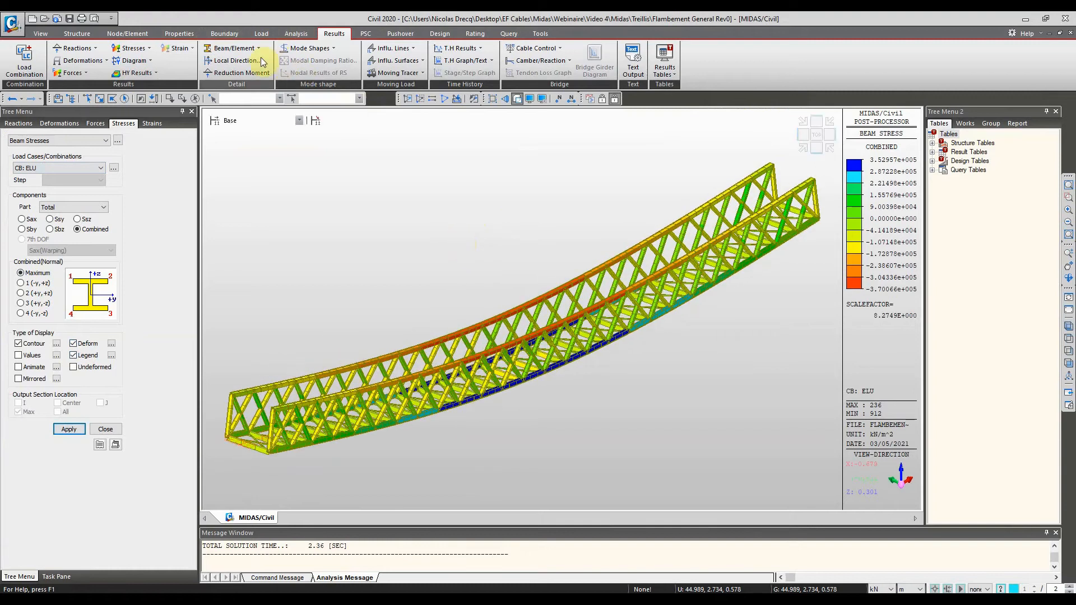
# Display the buckling shape of mode 1 with colour contours, and inspect the deformed bridge from several angles.
pyautogui.click(310, 48)
pyautogui.click(307, 75)
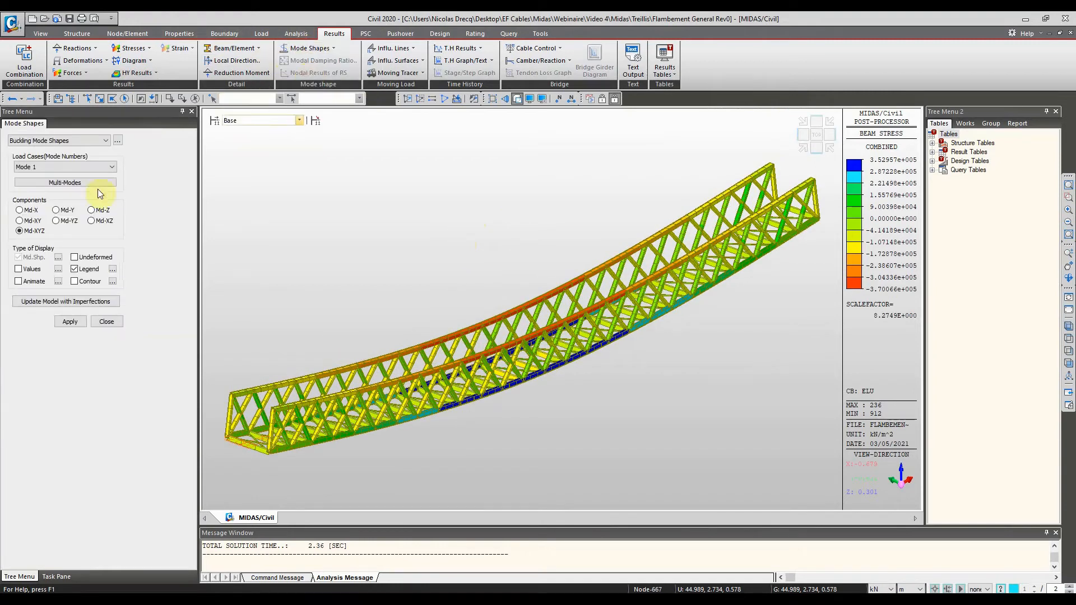
pyautogui.click(73, 281)
pyautogui.click(70, 321)
pyautogui.moveTo(548, 261); pyautogui.dragTo(495, 233, button='middle')
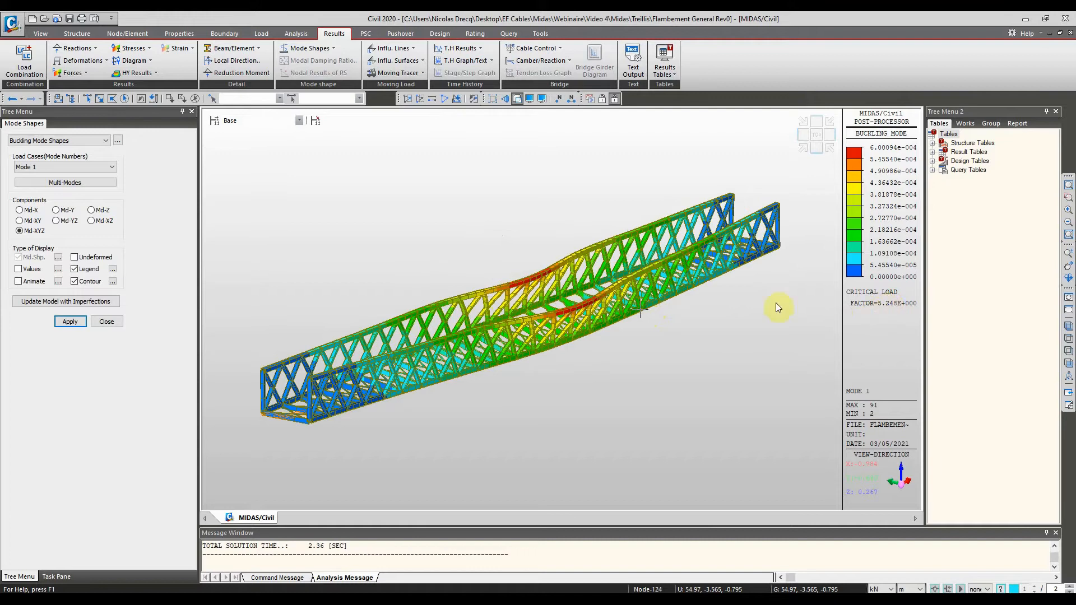
pyautogui.keyDown('ctrl'); pyautogui.moveTo(496, 274); pyautogui.dragTo(546, 240, button='middle'); pyautogui.keyUp('ctrl')
# Display the buckling shapes of mode 2 and mode 3 in turn, looking along the bridge deck.
pyautogui.click(106, 167)
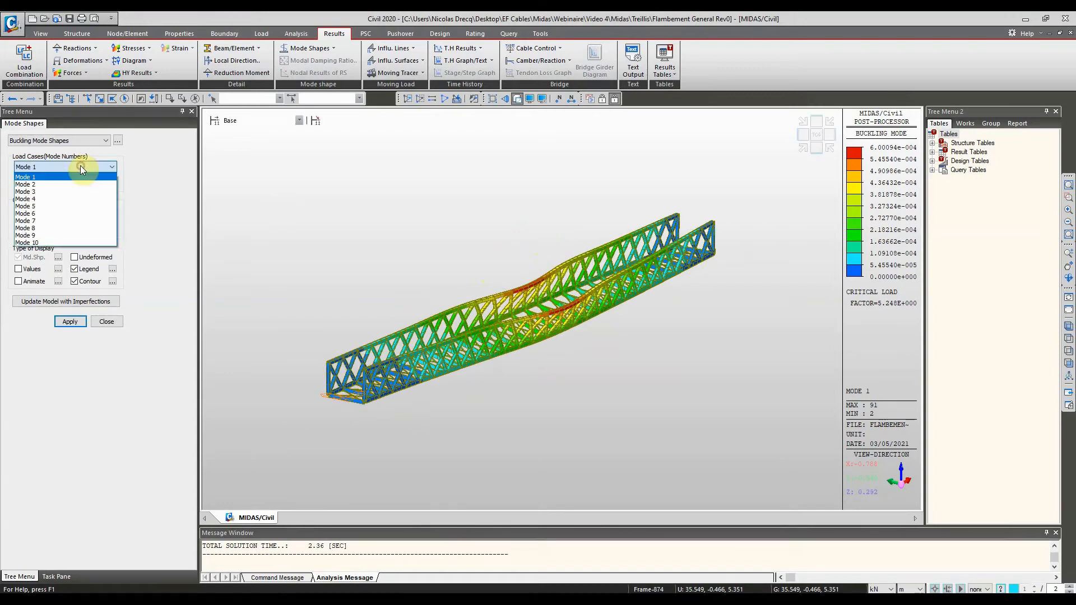
pyautogui.click(65, 183)
pyautogui.click(68, 315)
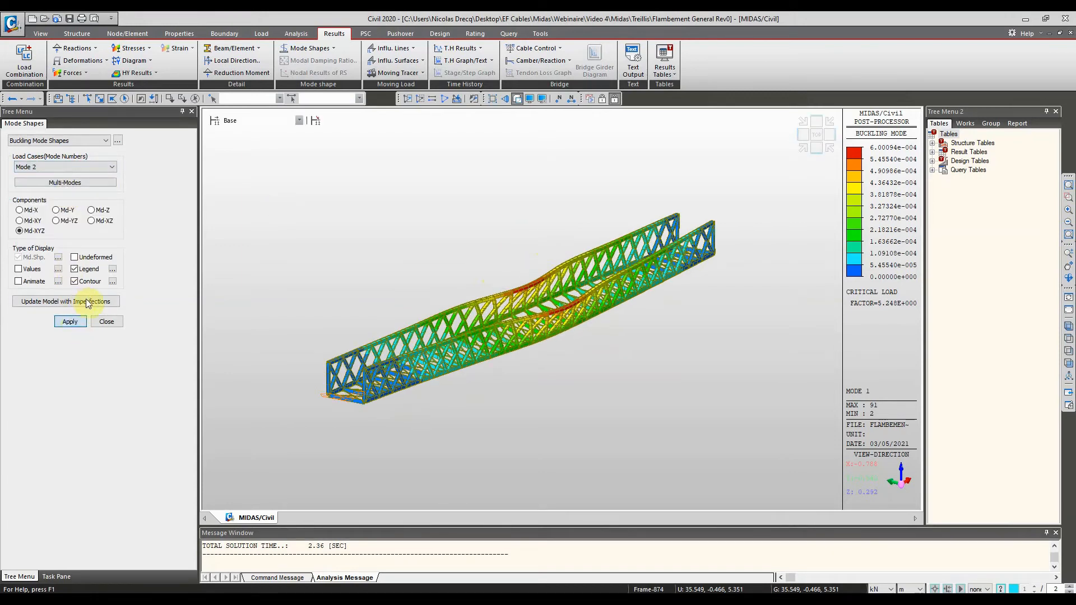
pyautogui.keyDown('ctrl'); pyautogui.moveTo(516, 228); pyautogui.dragTo(267, 222, button='middle'); pyautogui.keyUp('ctrl')
pyautogui.click(71, 167)
pyautogui.click(63, 190)
pyautogui.click(69, 321)
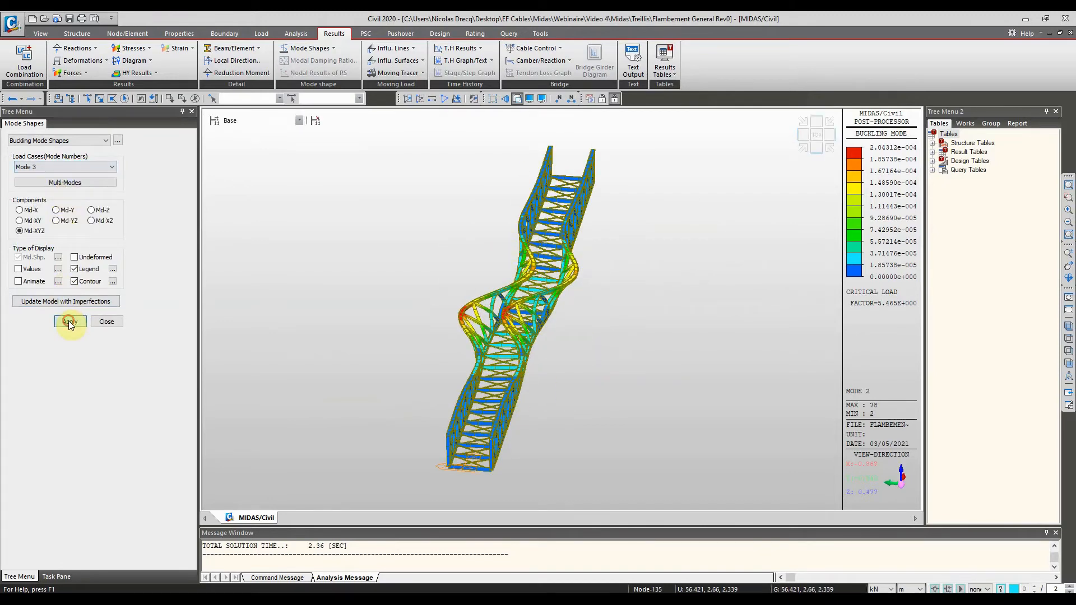
# Redisplay the mode 1 buckling shape, and examine the upper chords and diagonals near midspan up close.
pyautogui.click(81, 167)
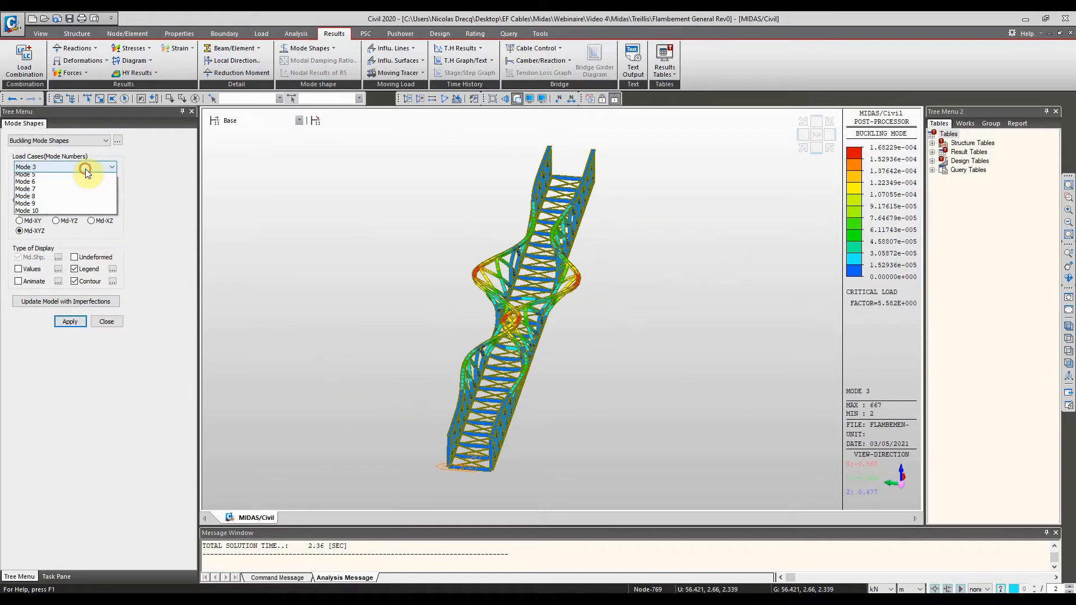
pyautogui.click(79, 175)
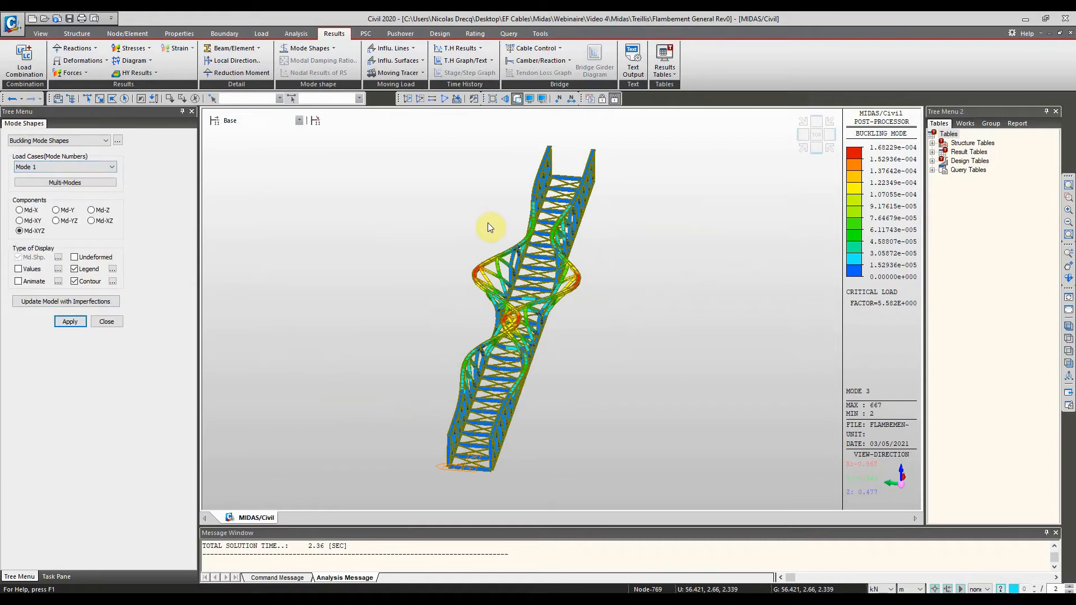
pyautogui.click(69, 323)
pyautogui.moveTo(408, 242)
pyautogui.keyDown('ctrl'); pyautogui.mouseDown(button='middle')
pyautogui.moveTo(428, 245)
pyautogui.moveTo(386, 242)
pyautogui.moveTo(396, 238)
pyautogui.mouseUp(button='middle'); pyautogui.keyUp('ctrl')
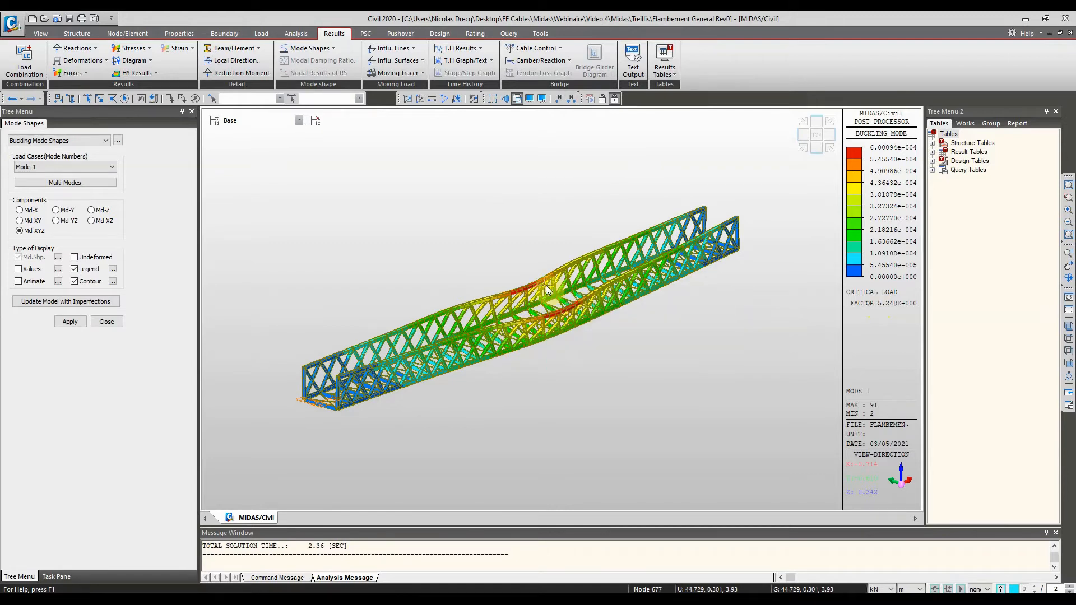
pyautogui.moveTo(547, 287)
pyautogui.scroll(5, 473, 295)
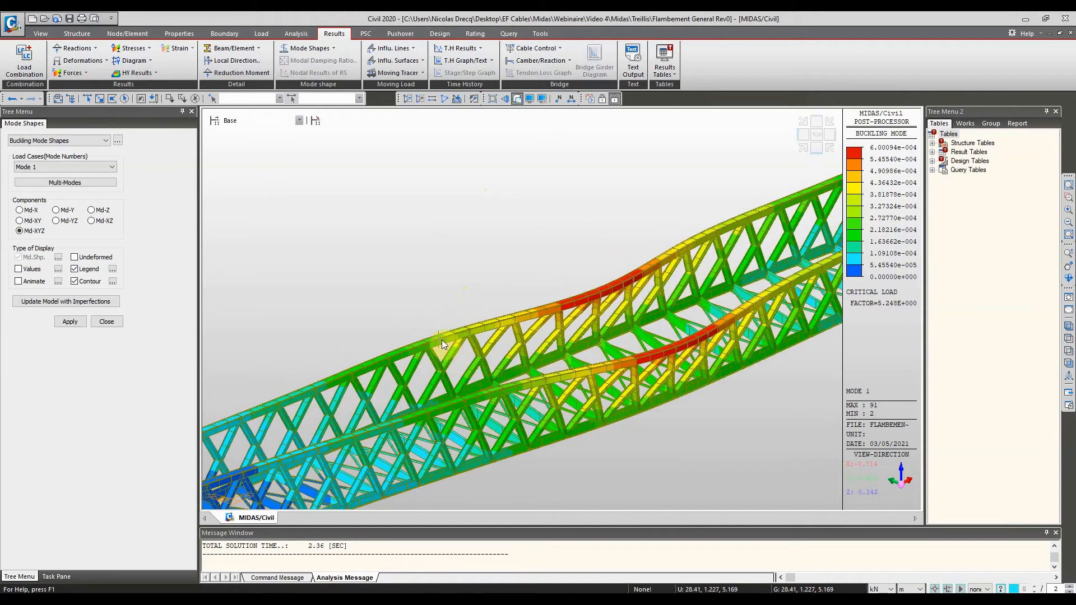
pyautogui.scroll(-3, 505, 318)
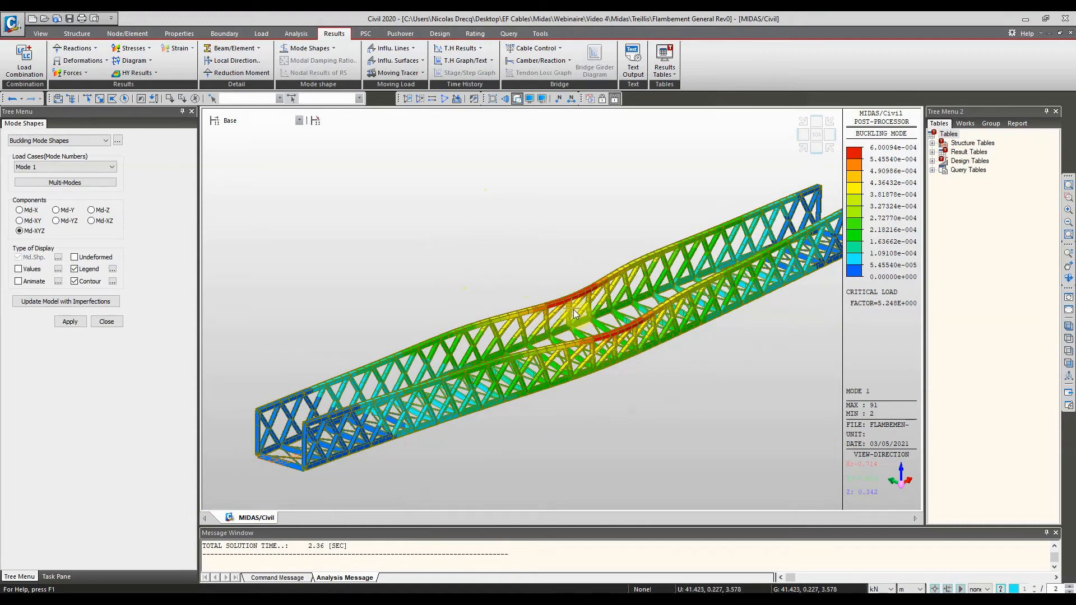
pyautogui.moveTo(573, 308)
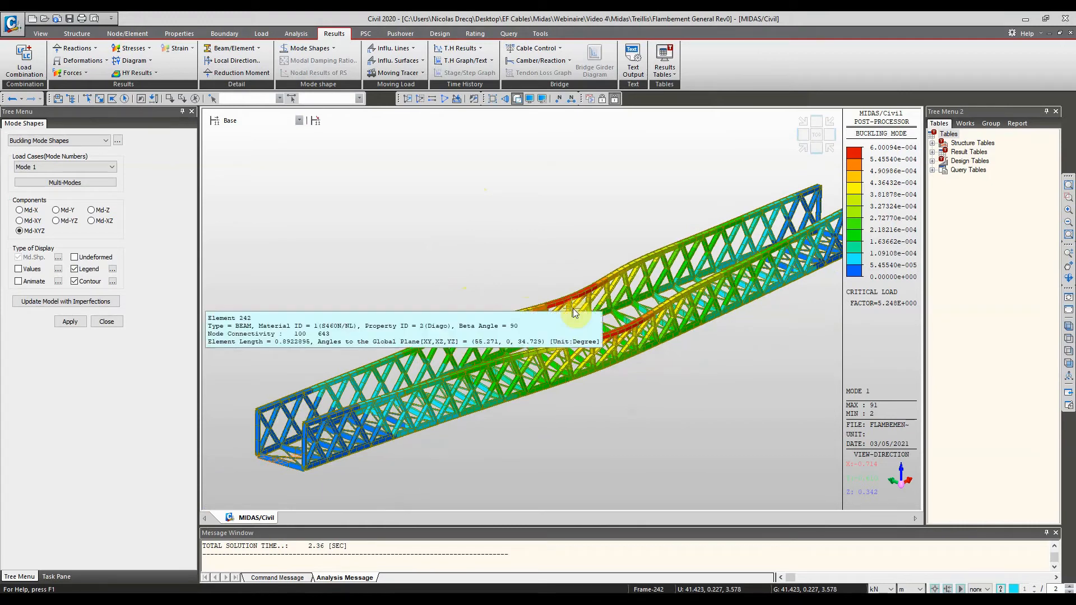
# Prepare a model update with imperfections from buckling mode 1, scaled to a maximum value of 0.40 m.
pyautogui.moveTo(552, 256); pyautogui.dragTo(510, 216, button='middle')
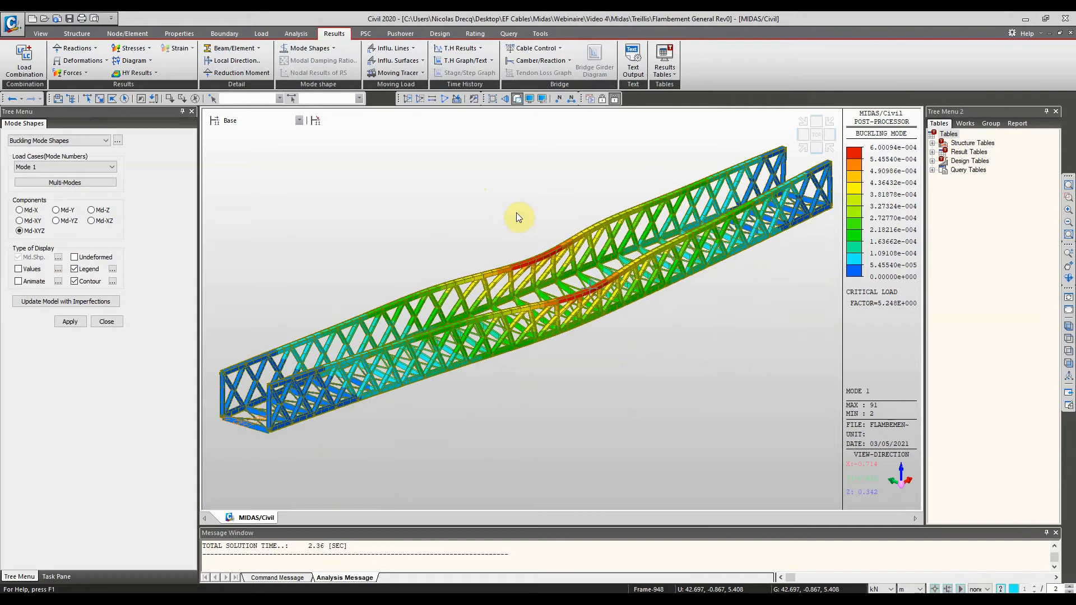
pyautogui.keyDown('ctrl'); pyautogui.moveTo(516, 213); pyautogui.dragTo(517, 221, button='middle'); pyautogui.keyUp('ctrl')
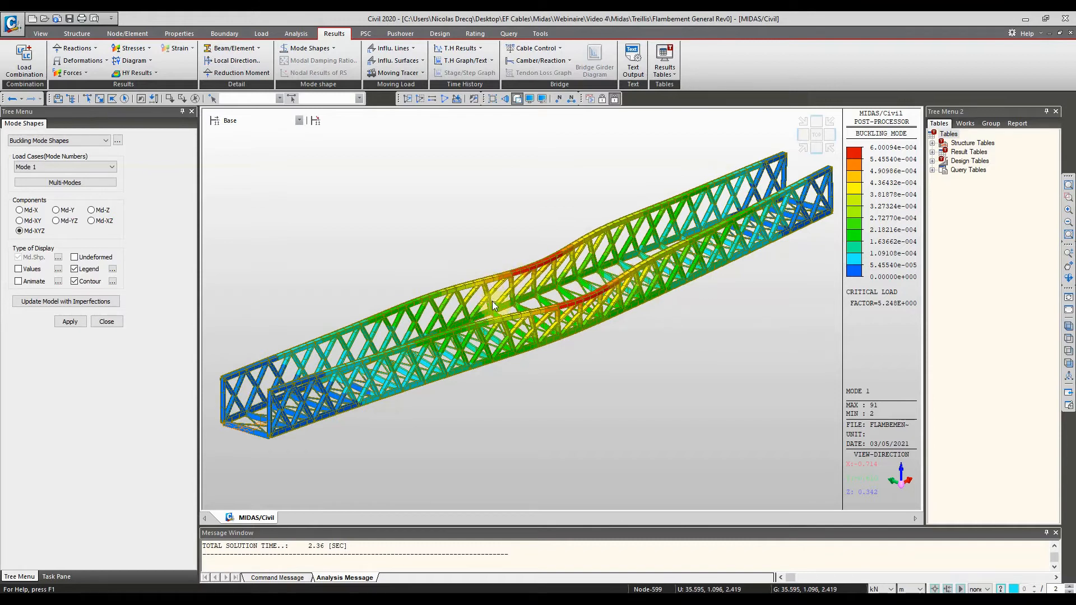
pyautogui.moveTo(492, 301)
pyautogui.click(46, 302)
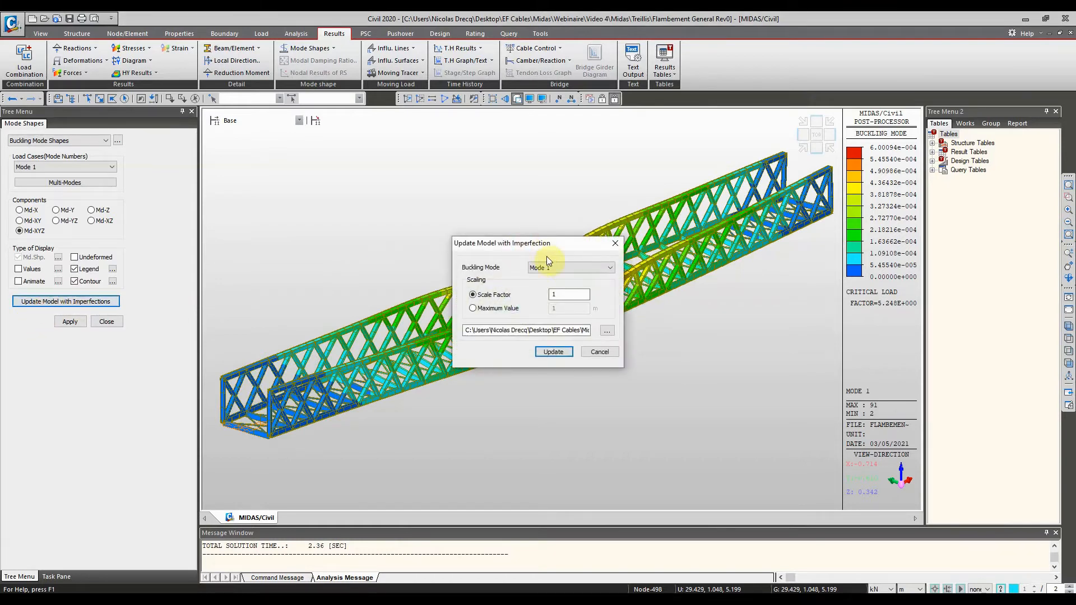
pyautogui.moveTo(564, 244); pyautogui.dragTo(636, 330)
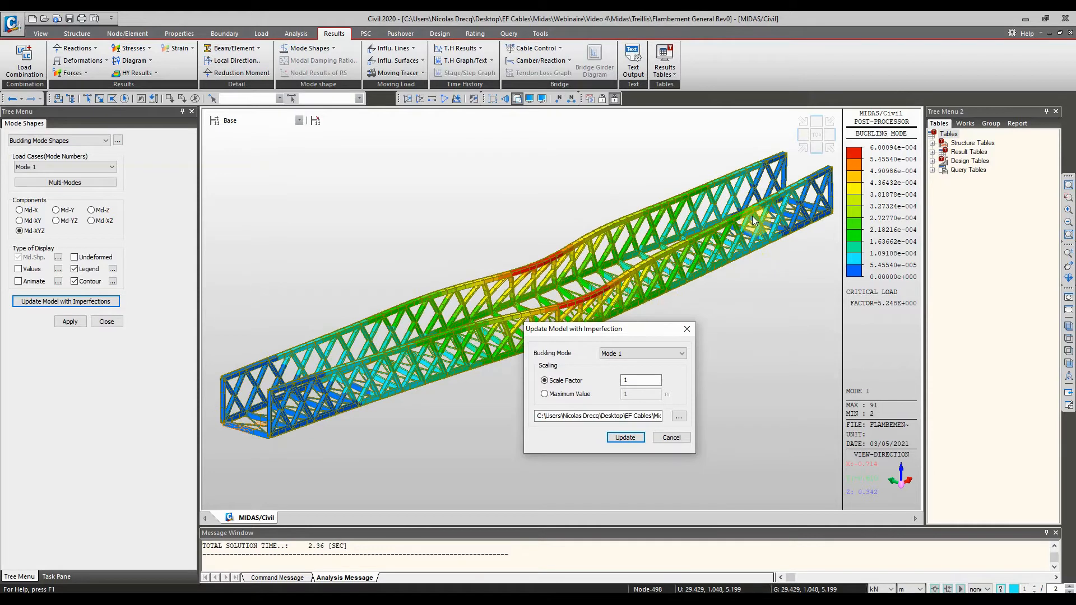
pyautogui.click(573, 396)
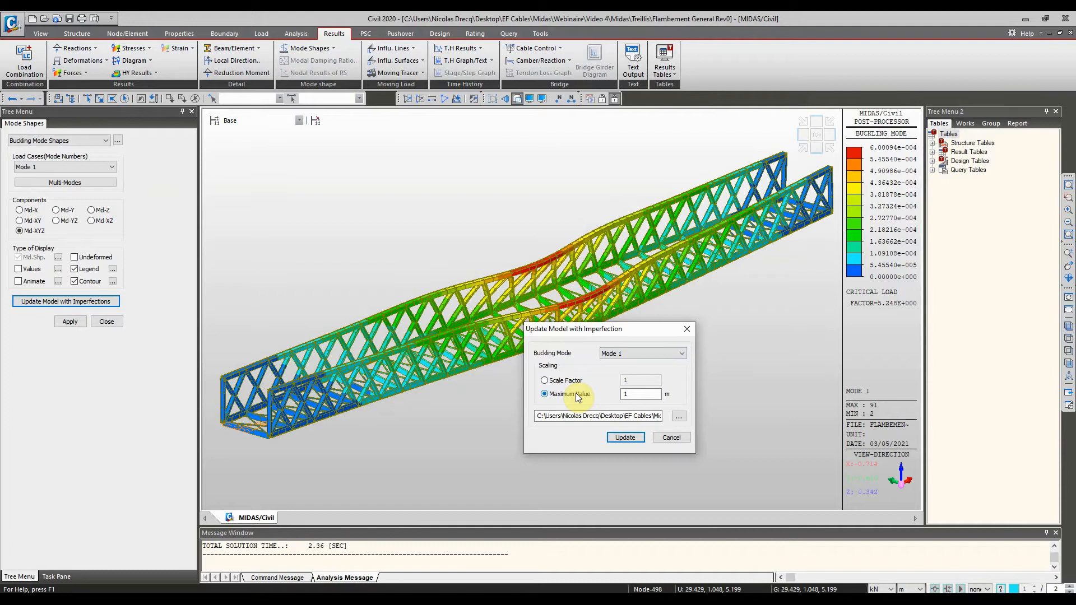
pyautogui.doubleClick(642, 394)
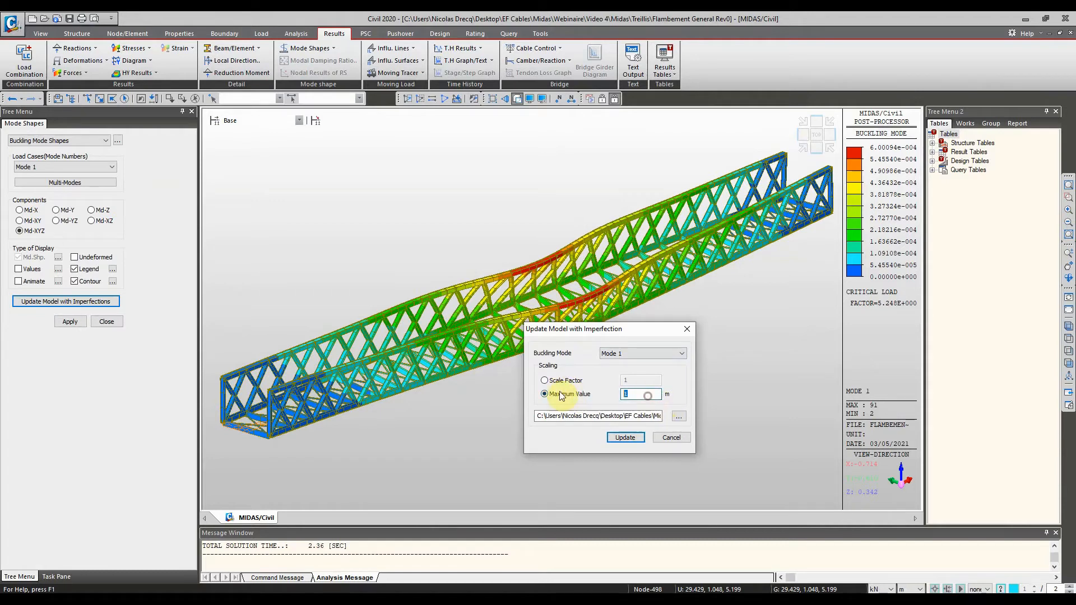
pyautogui.write('0.40')
pyautogui.press('Tab')
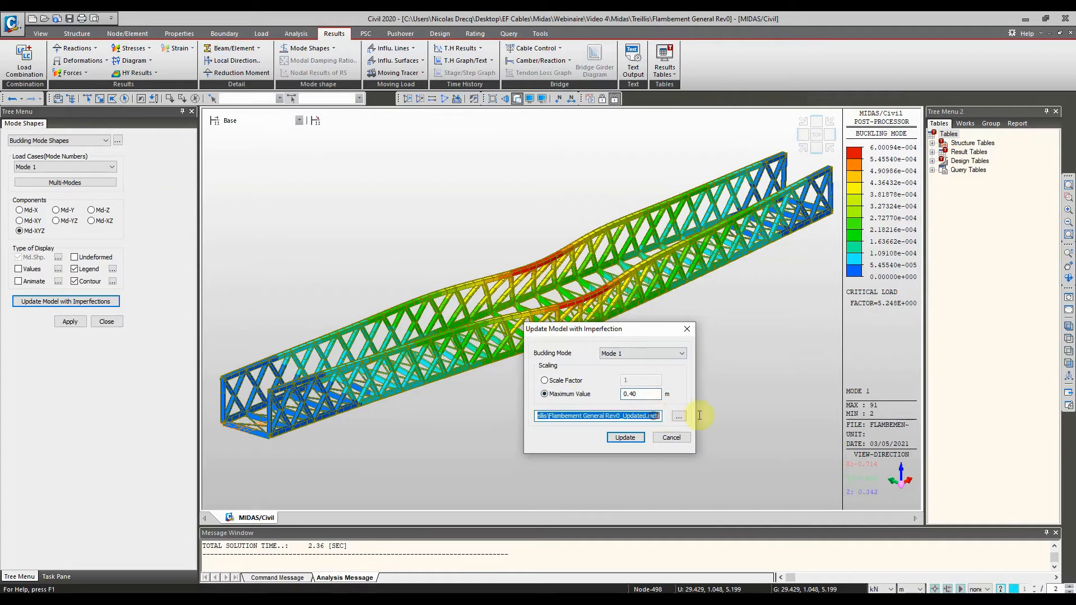
# Name the imperfect model's file Flambement General Rev0_Updated2 and generate the updated model.
pyautogui.click(646, 418)
pyautogui.write('2')
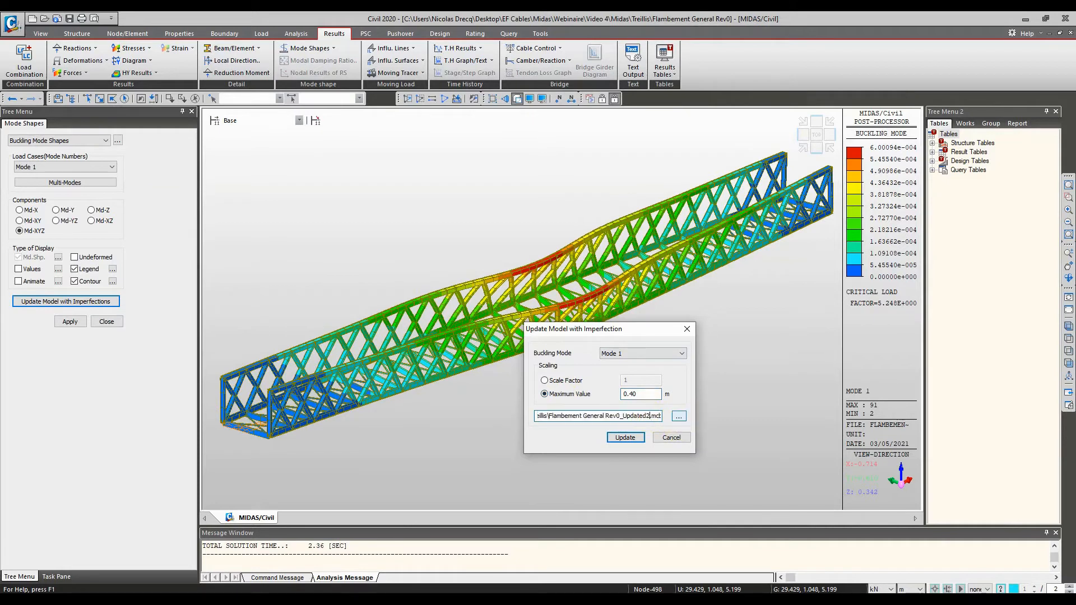
pyautogui.click(625, 437)
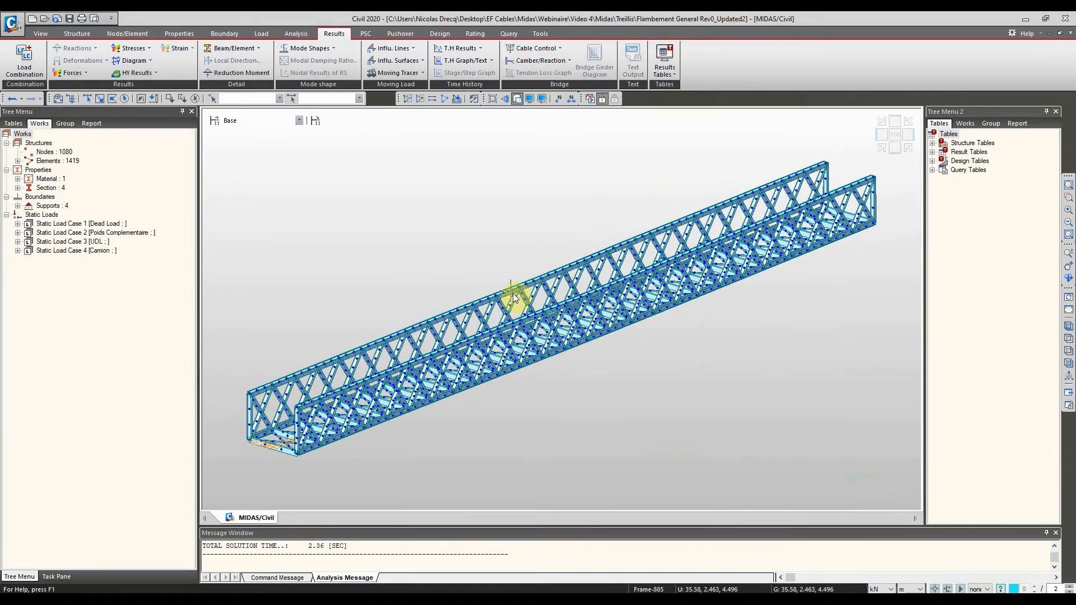
# Turn off the node display in the updated bridge model and inspect its imperfect geometry.
pyautogui.moveTo(476, 335)
pyautogui.keyDown('ctrl'); pyautogui.mouseDown(button='middle')
pyautogui.moveTo(521, 317)
pyautogui.moveTo(514, 310)
pyautogui.moveTo(475, 335)
pyautogui.mouseUp(button='middle'); pyautogui.keyUp('ctrl')
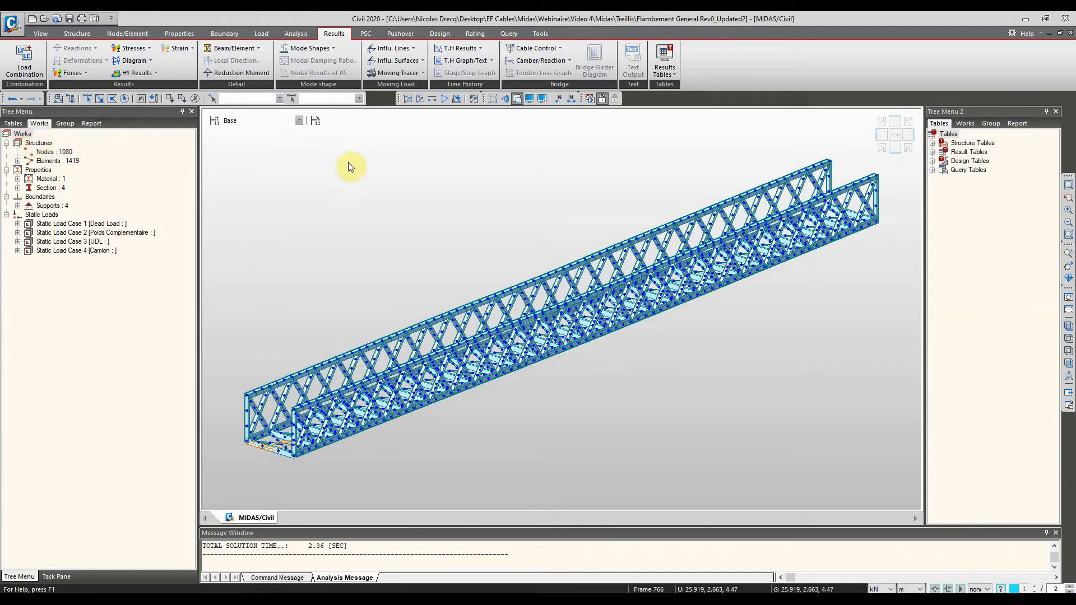
pyautogui.click(529, 98)
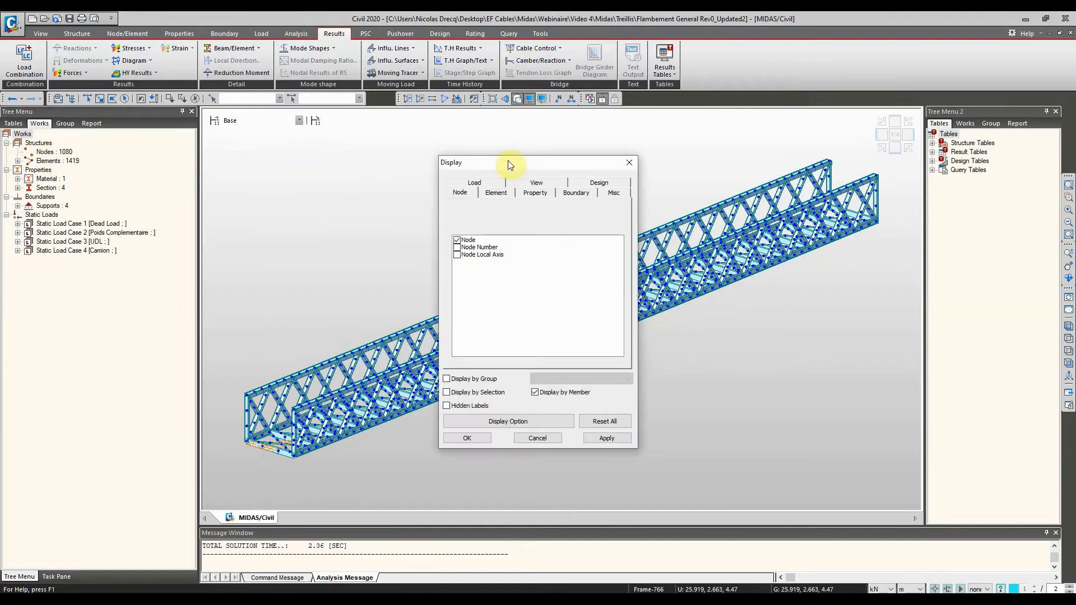
pyautogui.click(460, 240)
pyautogui.click(467, 437)
pyautogui.moveTo(504, 203)
pyautogui.keyDown('ctrl'); pyautogui.mouseDown(button='middle')
pyautogui.moveTo(492, 228)
pyautogui.moveTo(550, 185)
pyautogui.moveTo(490, 216)
pyautogui.moveTo(500, 210)
pyautogui.mouseUp(button='middle'); pyautogui.keyUp('ctrl')
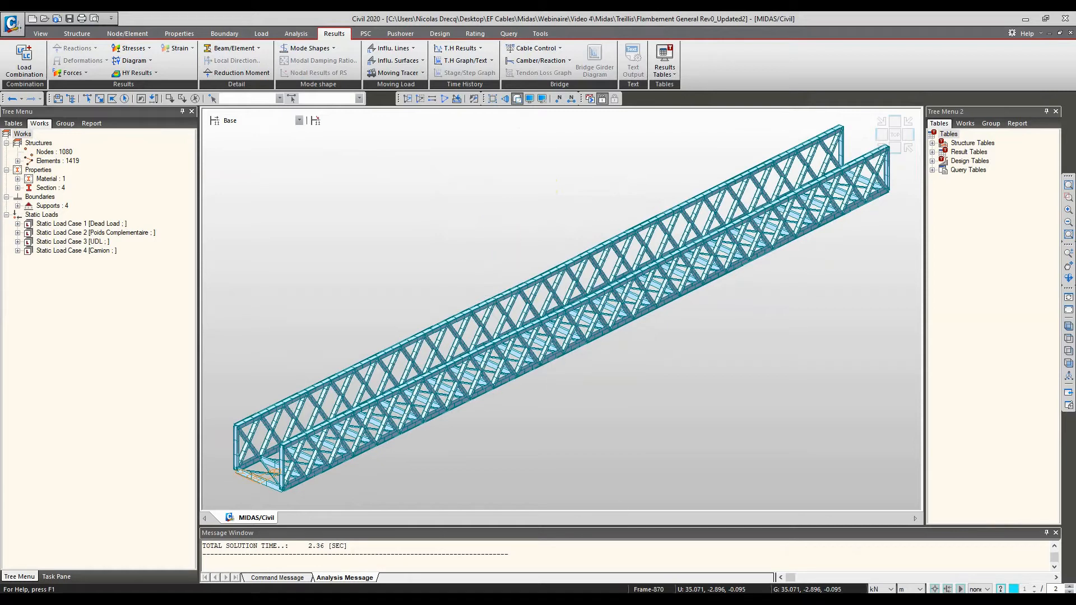
# Switch to the PowerPoint presentation and read the Eurocode slide on clauses 2.5 and C.9, partial coefficients.
pyautogui.click(586, 603)
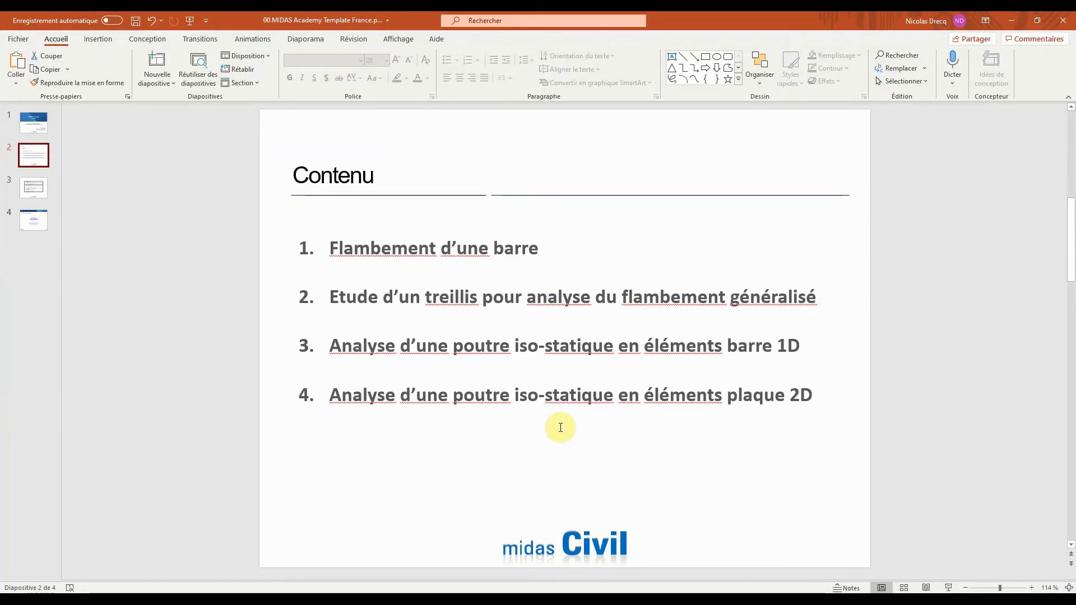
pyautogui.scroll(-1, 560, 426)
pyautogui.scroll(-2, 561, 427)
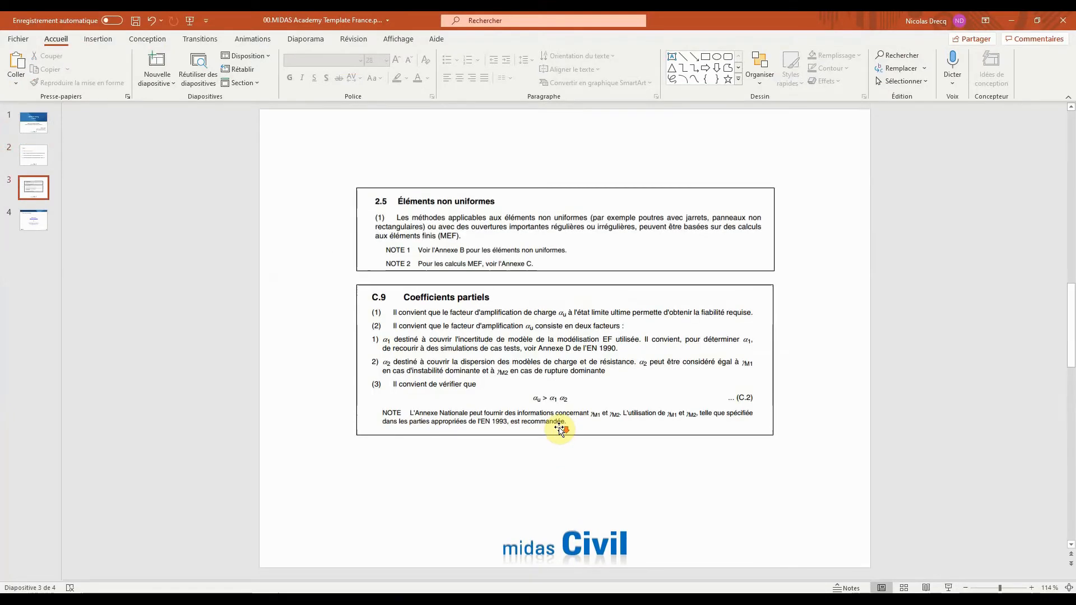
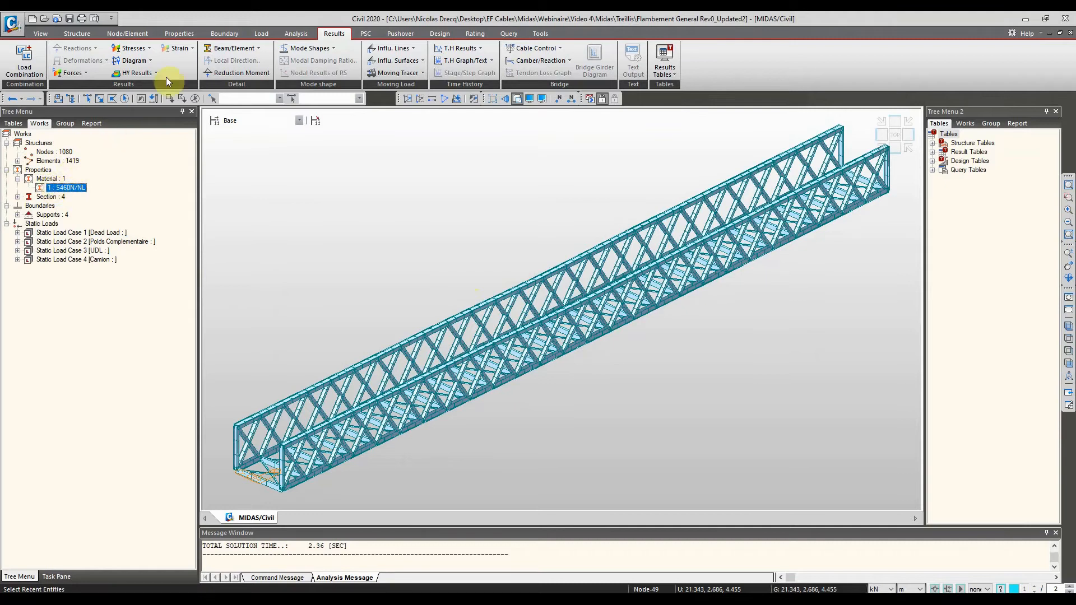
# Set the model's force unit to N and its length unit to mm.
pyautogui.click(172, 34)
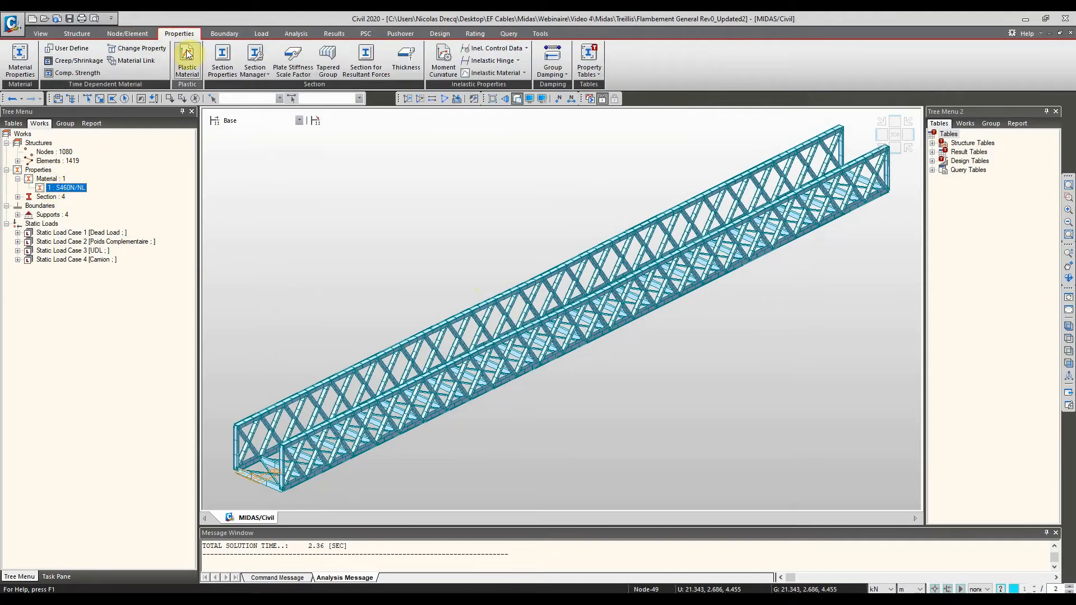
pyautogui.click(877, 589)
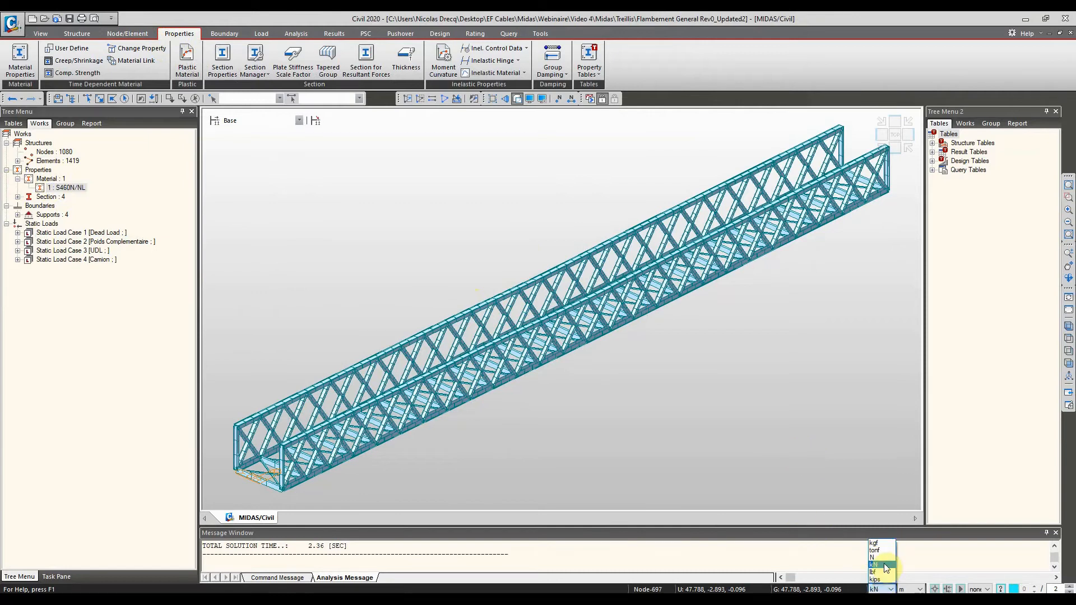
pyautogui.click(878, 558)
pyautogui.click(911, 588)
pyautogui.click(909, 551)
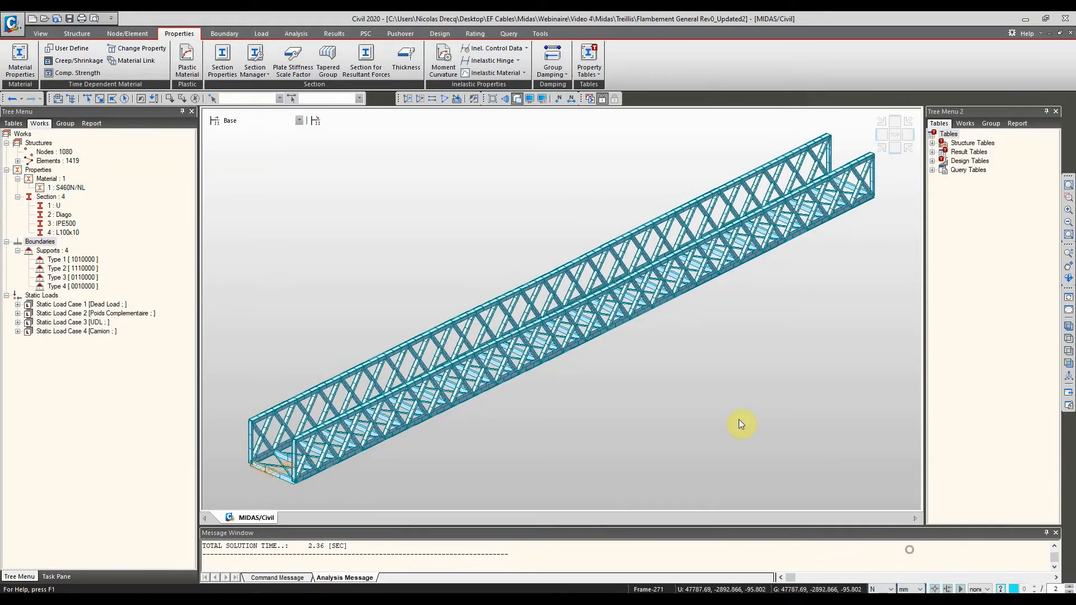
# Create a Von Mises plastic material named 460 with an initial uniaxial yield stress of 460 N/mm².
pyautogui.click(179, 60)
pyautogui.click(623, 268)
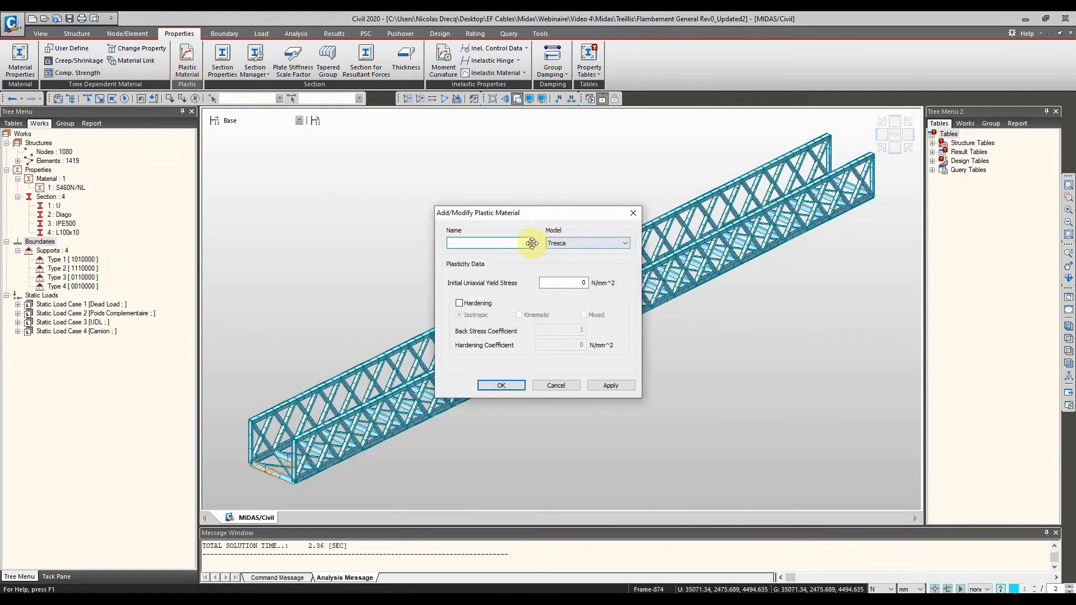
pyautogui.click(566, 243)
pyautogui.click(566, 260)
pyautogui.click(509, 242)
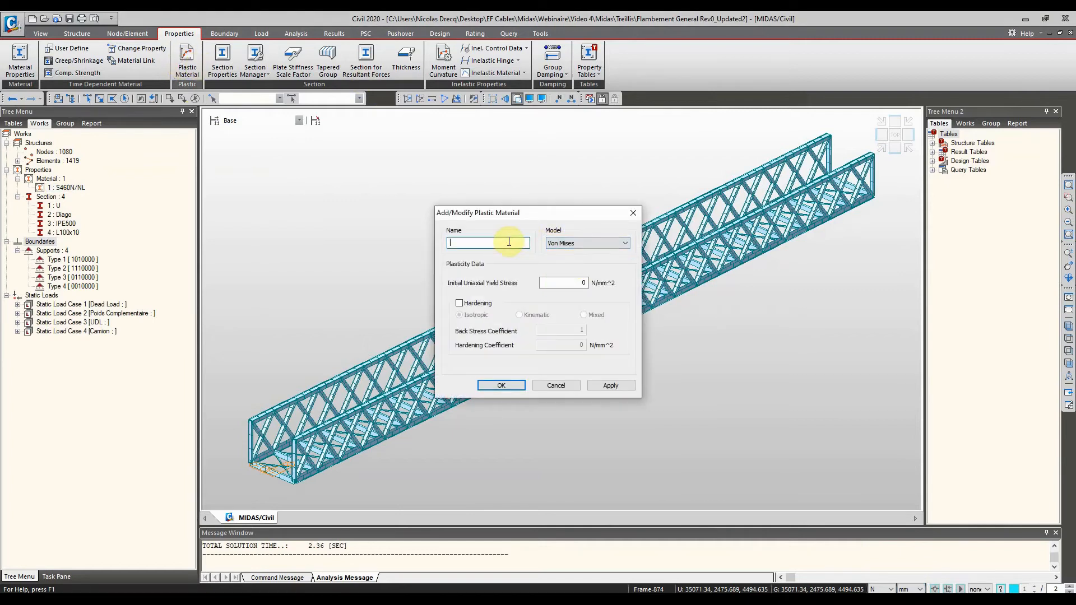
pyautogui.write('460')
pyautogui.doubleClick(583, 283)
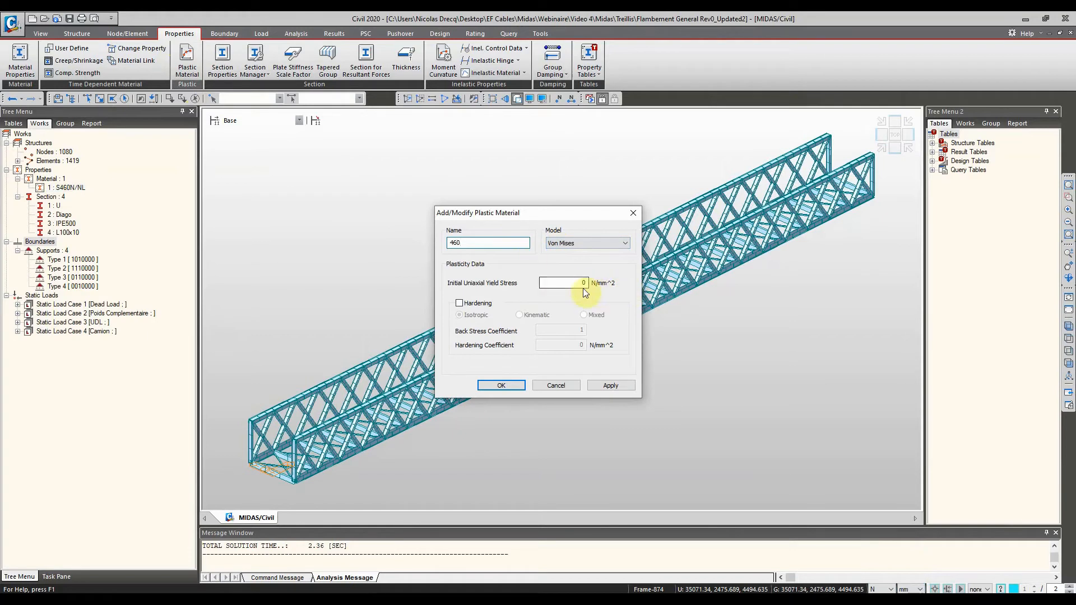
pyautogui.write('460')
pyautogui.click(510, 386)
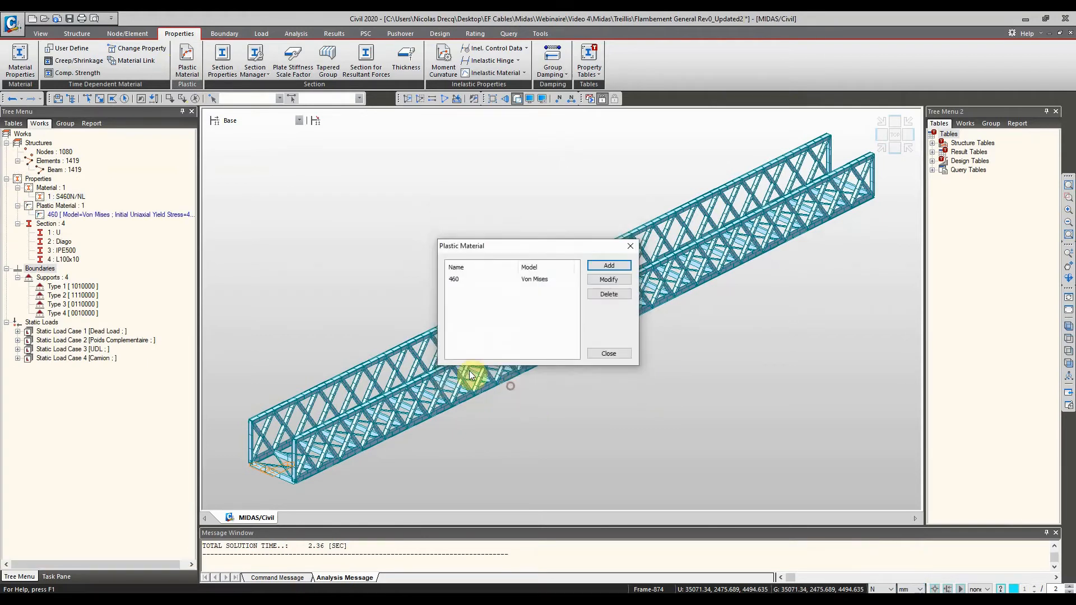
pyautogui.click(611, 353)
# Assign the plastic material 460 to the S460N/NL steel in its material properties.
pyautogui.click(66, 197)
pyautogui.rightClick(66, 197)
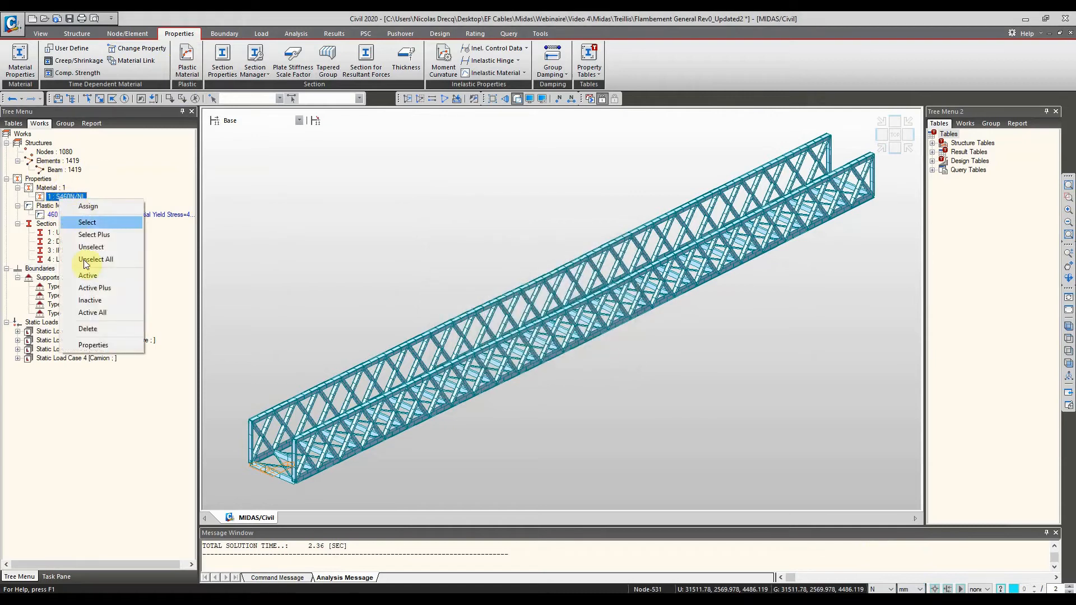
pyautogui.click(94, 344)
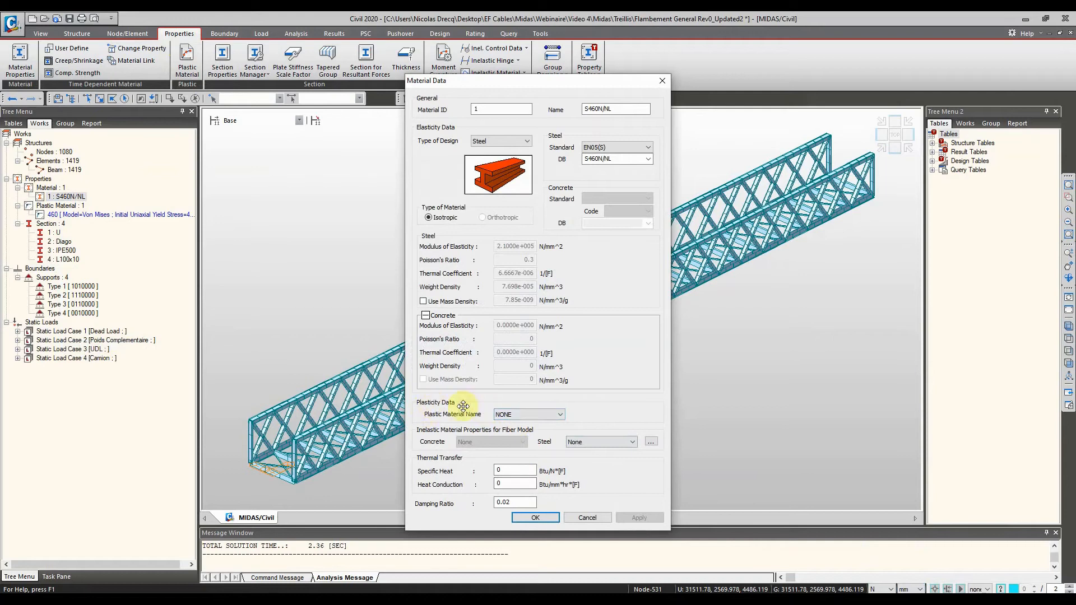
pyautogui.click(550, 415)
pyautogui.click(533, 433)
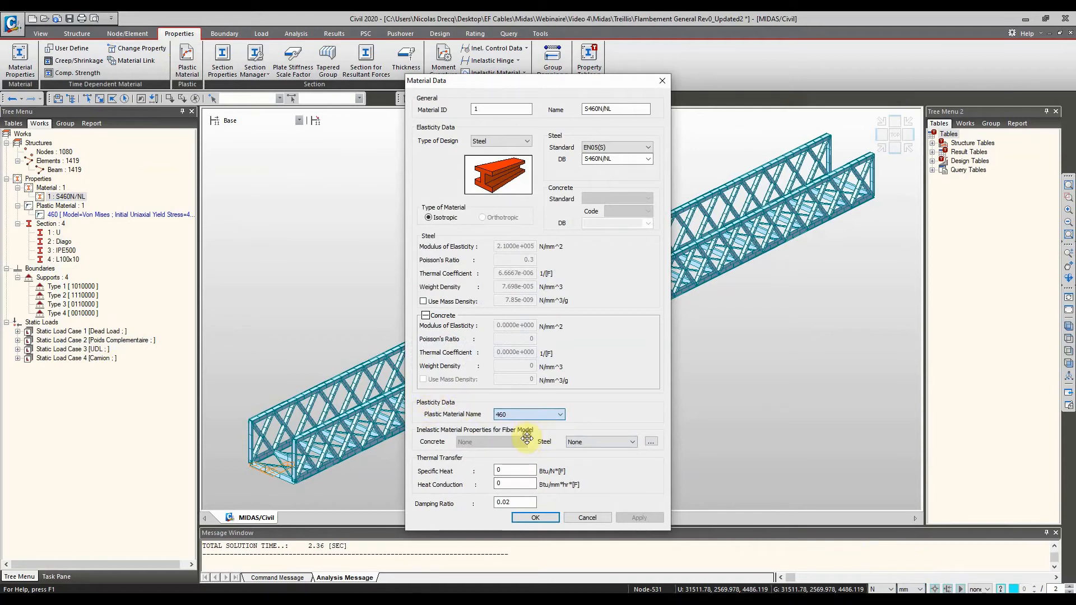
pyautogui.click(535, 518)
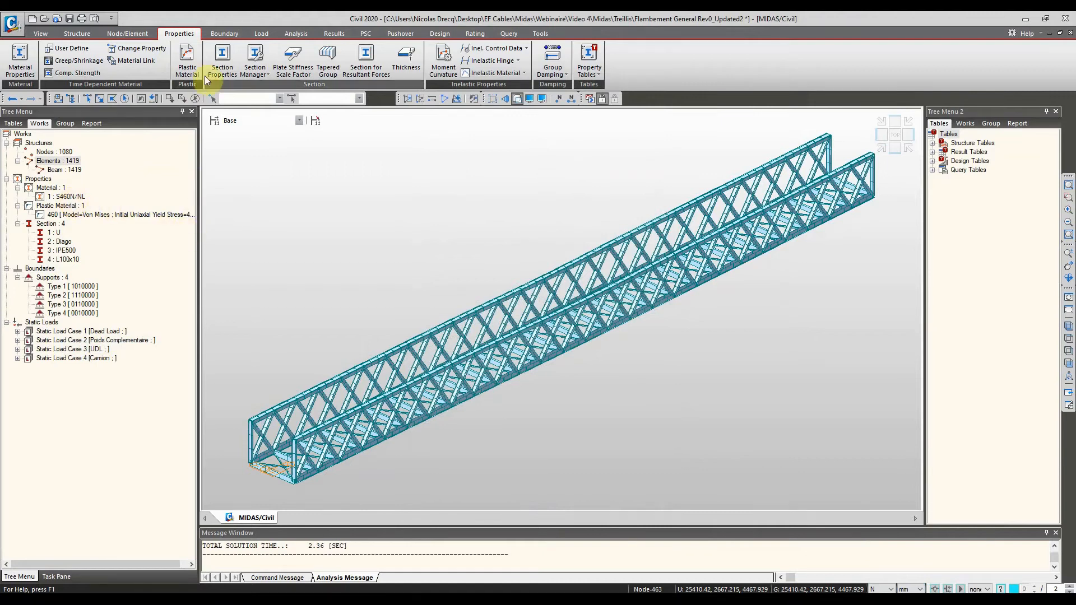
pyautogui.click(292, 32)
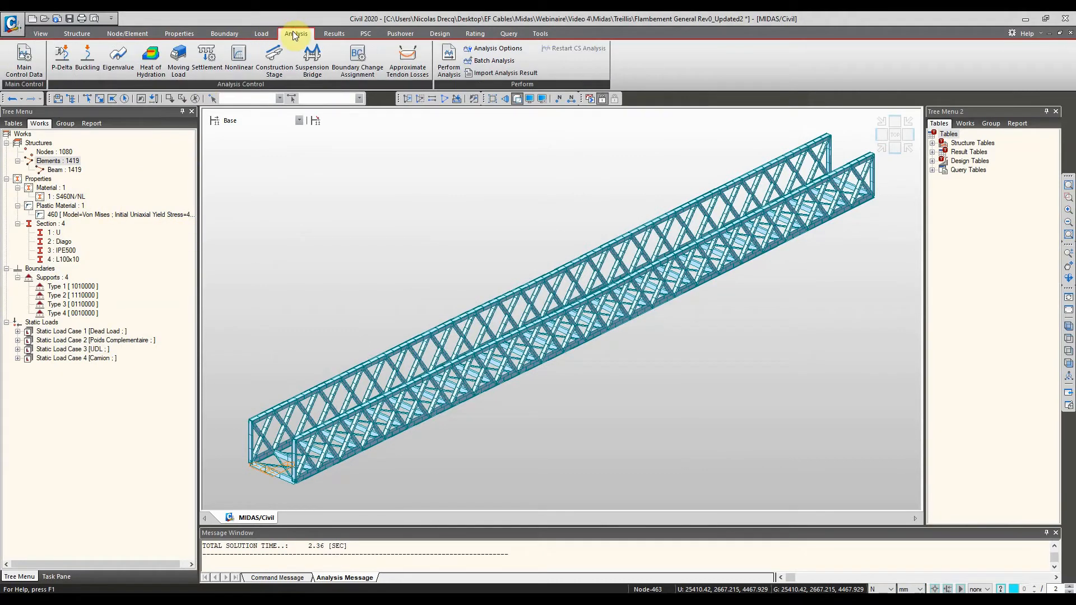
pyautogui.click(240, 59)
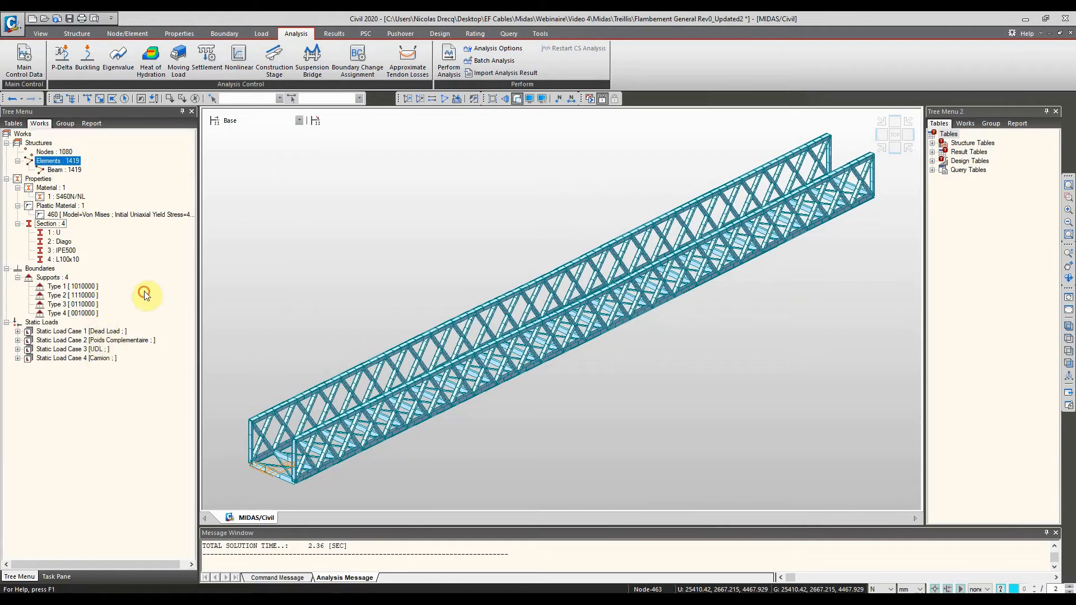
pyautogui.click(112, 332)
pyautogui.click(332, 35)
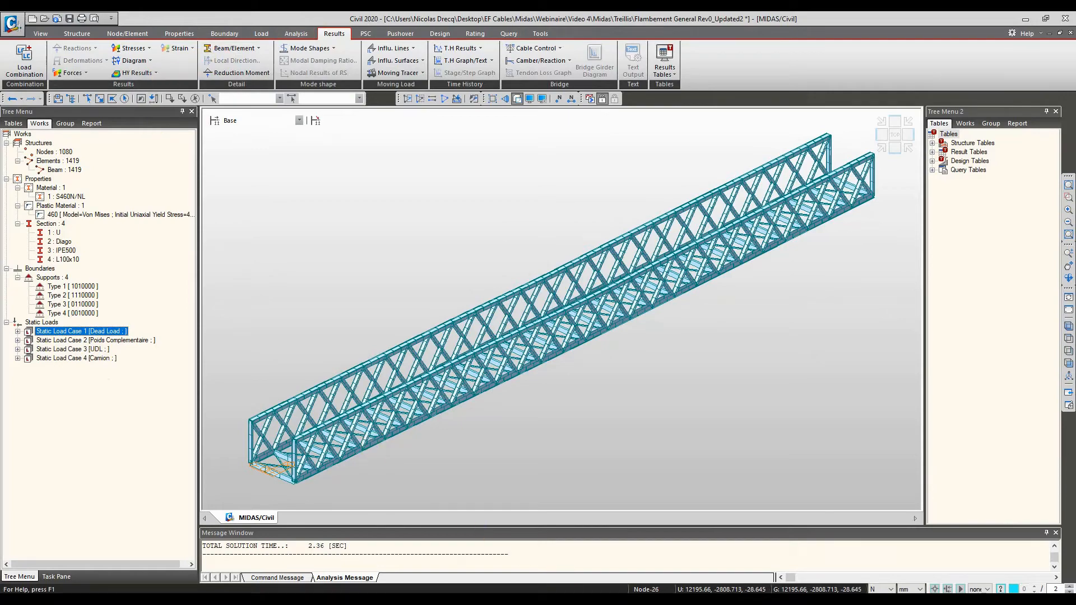
# Review the C.9 partial coefficients slide in PowerPoint again, then return to midas Civil.
pyautogui.click(570, 599)
pyautogui.scroll(-1, 569, 396)
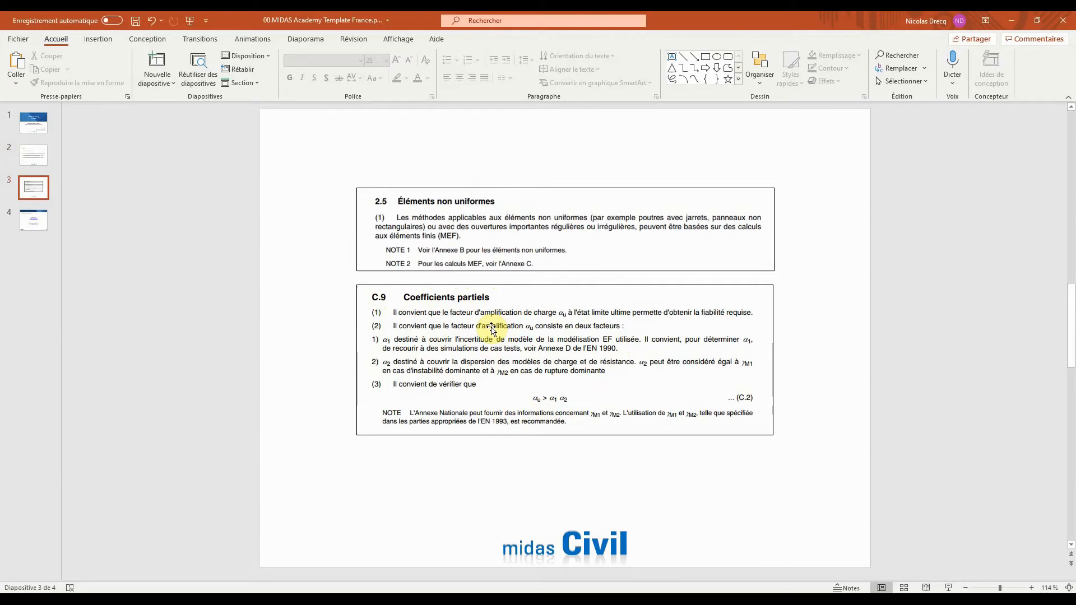
pyautogui.click(1014, 21)
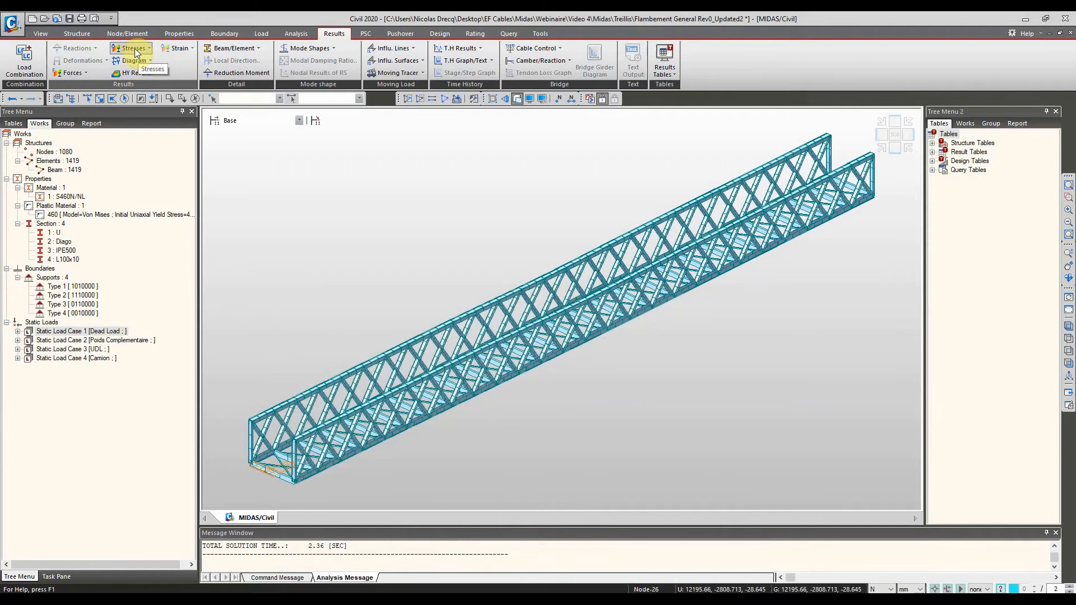
# Add a new general load combination named ELU1.25 to the load combination list.
pyautogui.click(261, 34)
pyautogui.click(24, 60)
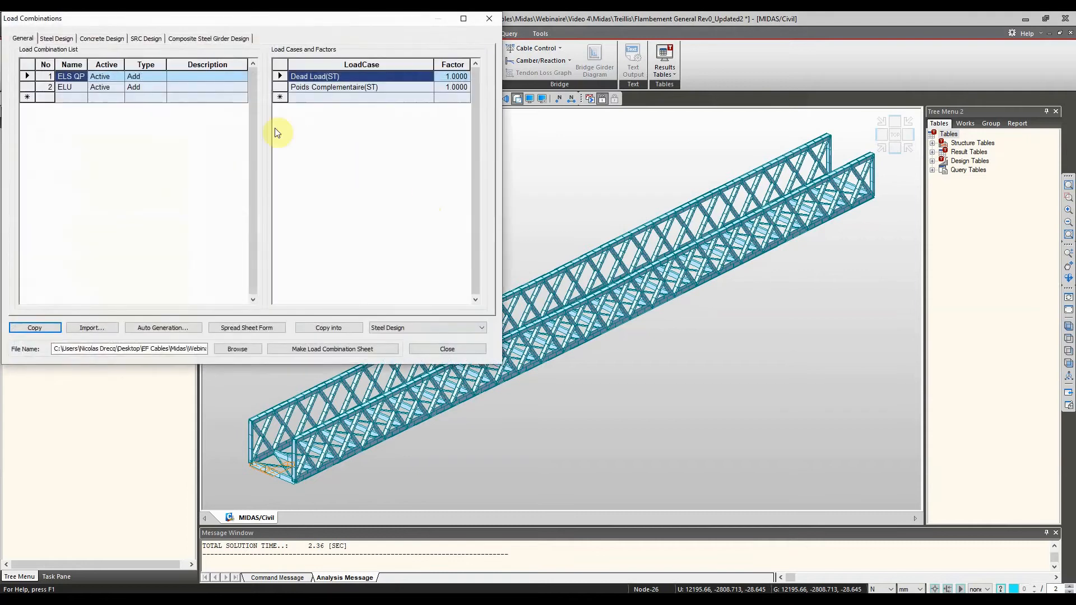
pyautogui.click(64, 87)
pyautogui.click(71, 97)
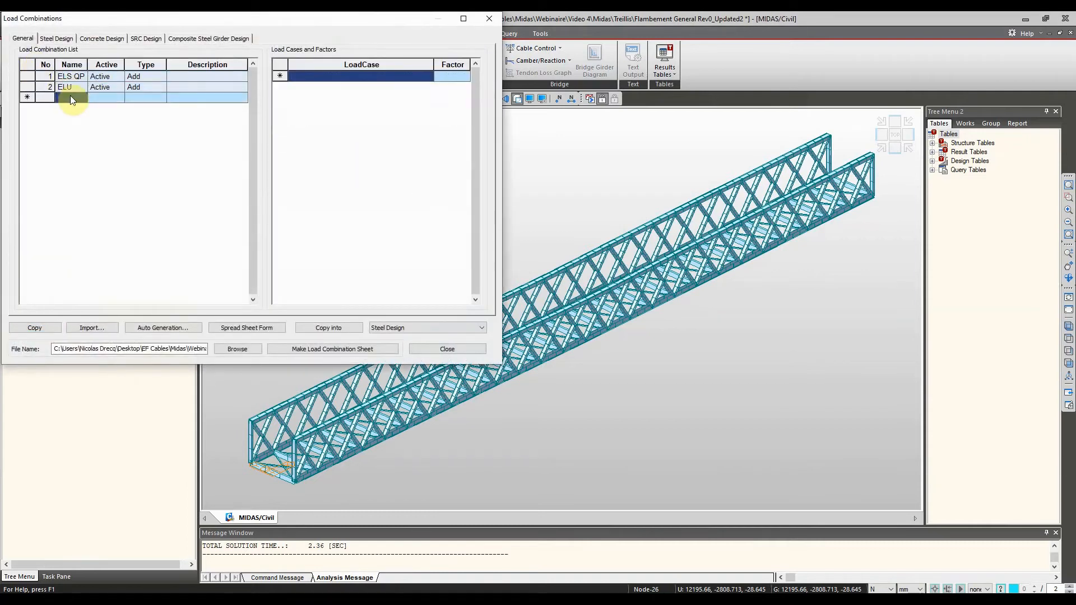
pyautogui.write('ELU')
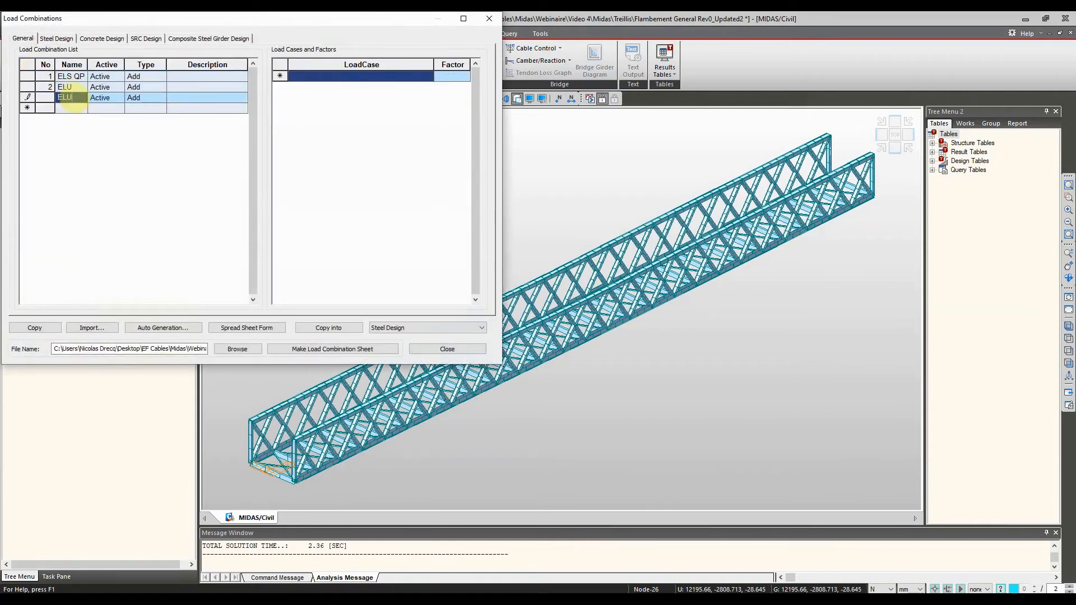
# Include the ELU(CB) combination in ELU1.25 with a factor of 1.25 and close the load combinations.
pyautogui.click(449, 79)
pyautogui.click(428, 75)
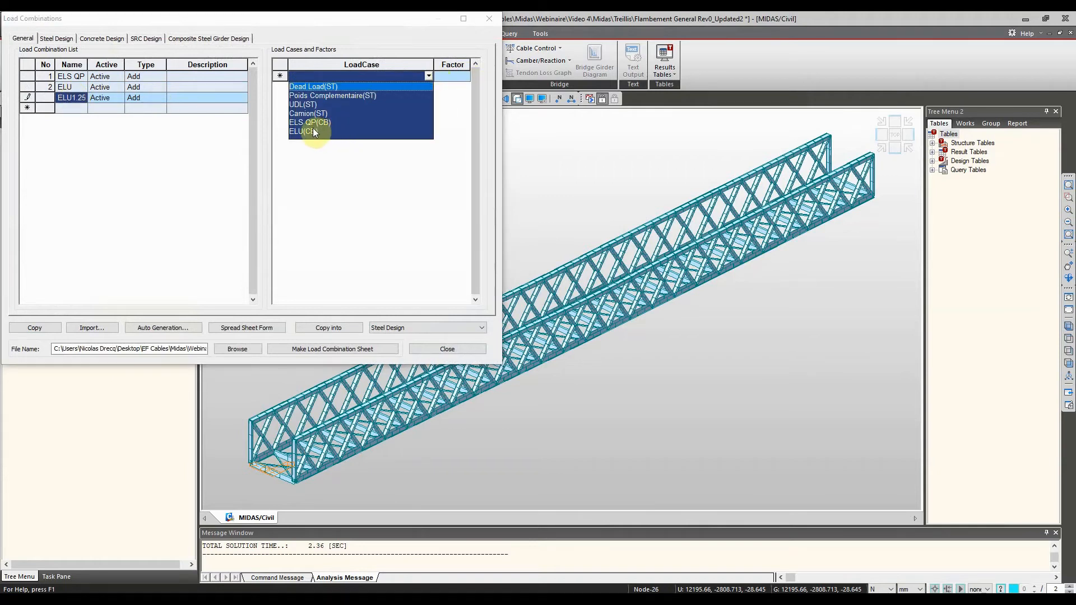
pyautogui.click(313, 130)
pyautogui.click(450, 75)
pyautogui.write('1.25')
pyautogui.click(136, 86)
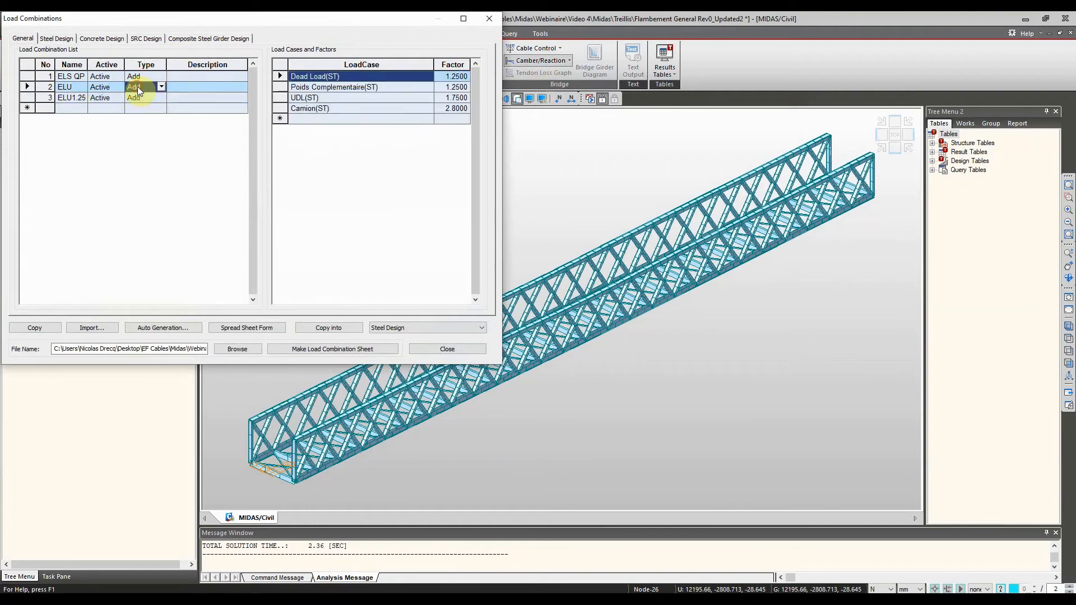
pyautogui.click(72, 97)
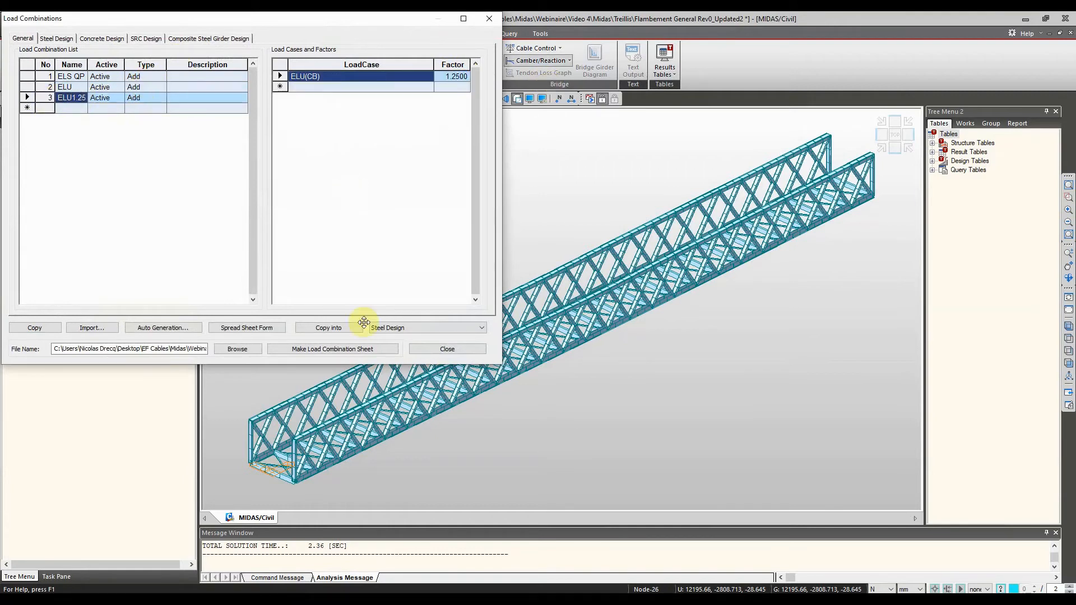
pyautogui.click(435, 352)
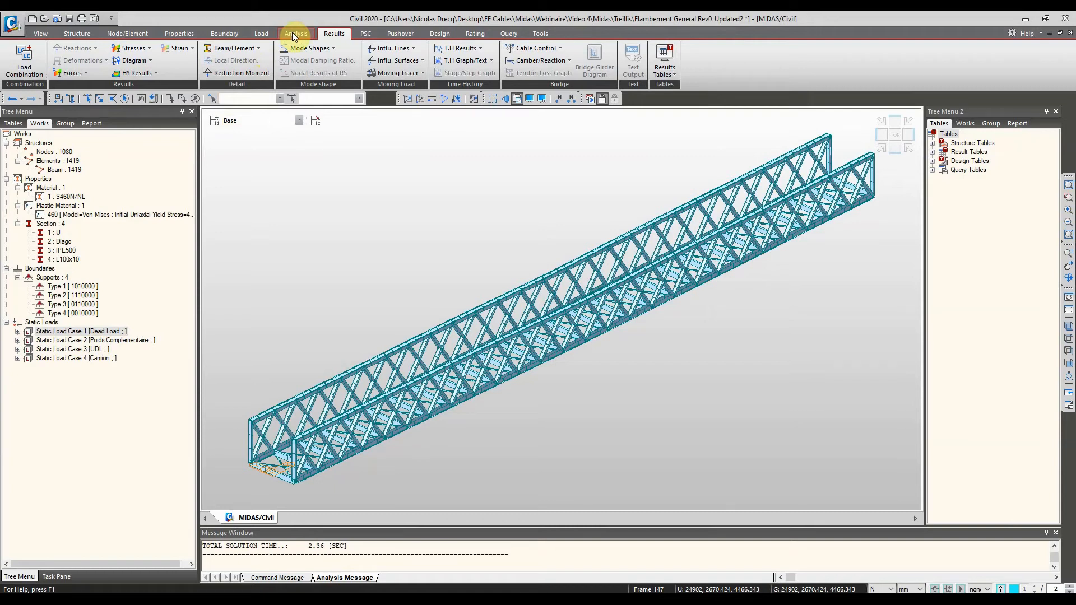
# Generate a static load case from combination ELU1.25 with the name prefix N and all load types included.
pyautogui.click(260, 34)
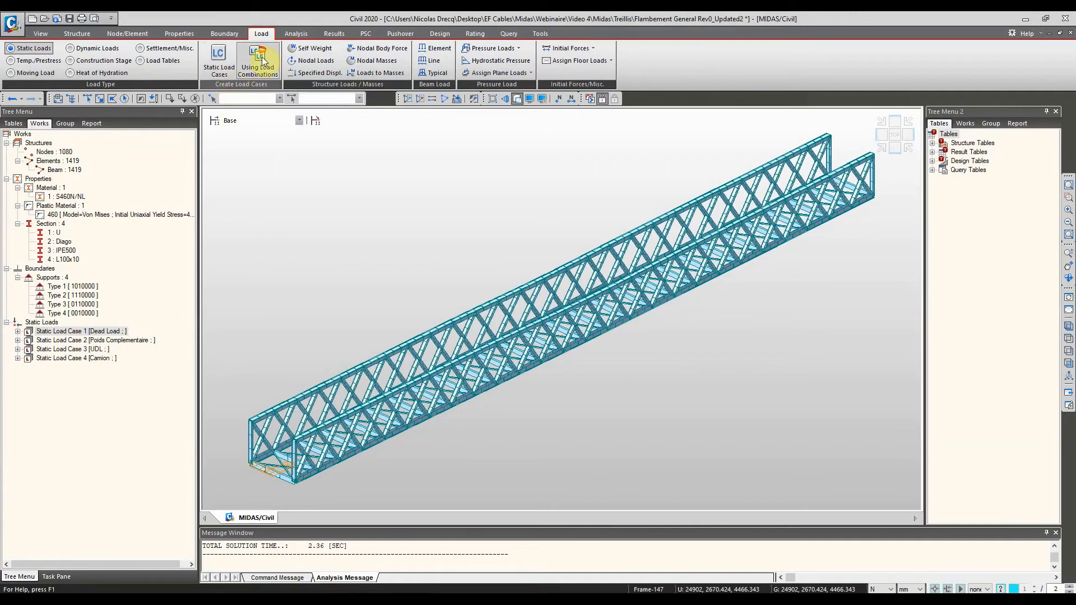
pyautogui.click(261, 56)
pyautogui.click(451, 206)
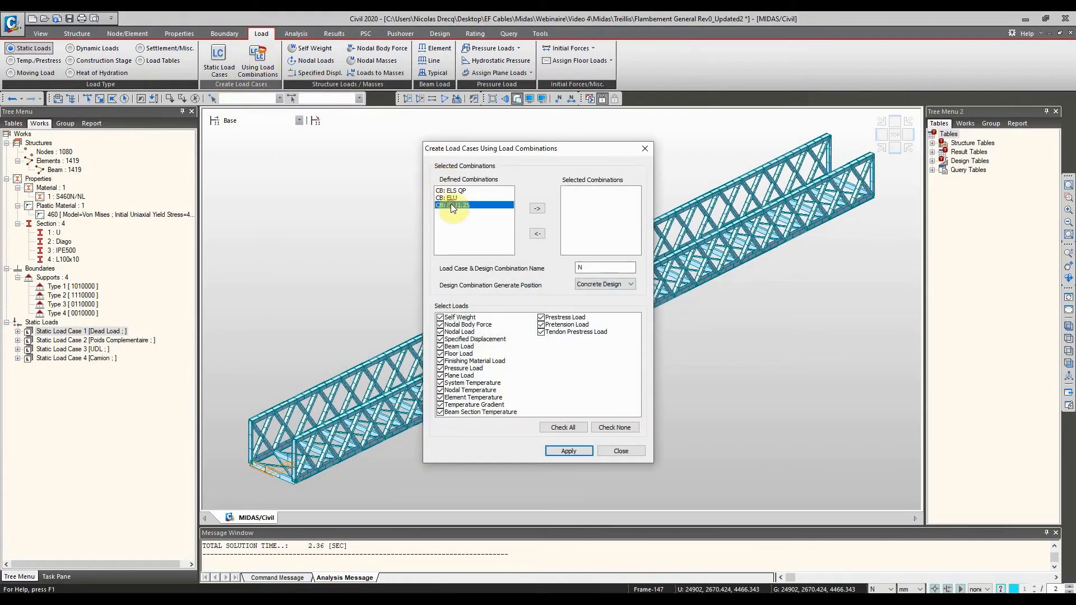
pyautogui.click(539, 210)
pyautogui.click(577, 452)
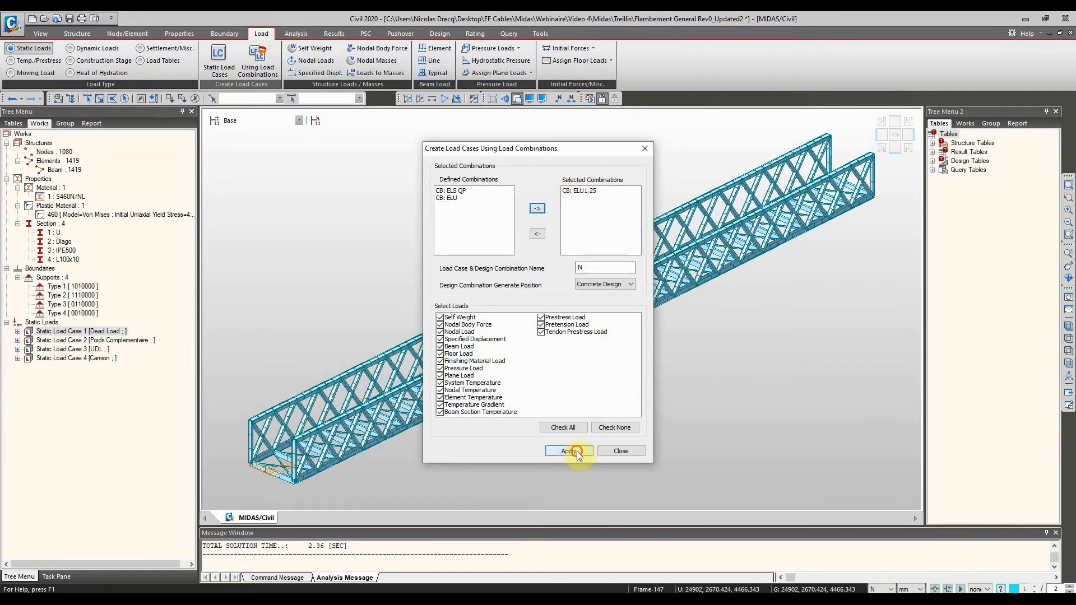
pyautogui.click(621, 452)
# Check the self weight and element beam loads of static load case NELU1.25 in the works tree.
pyautogui.click(55, 405)
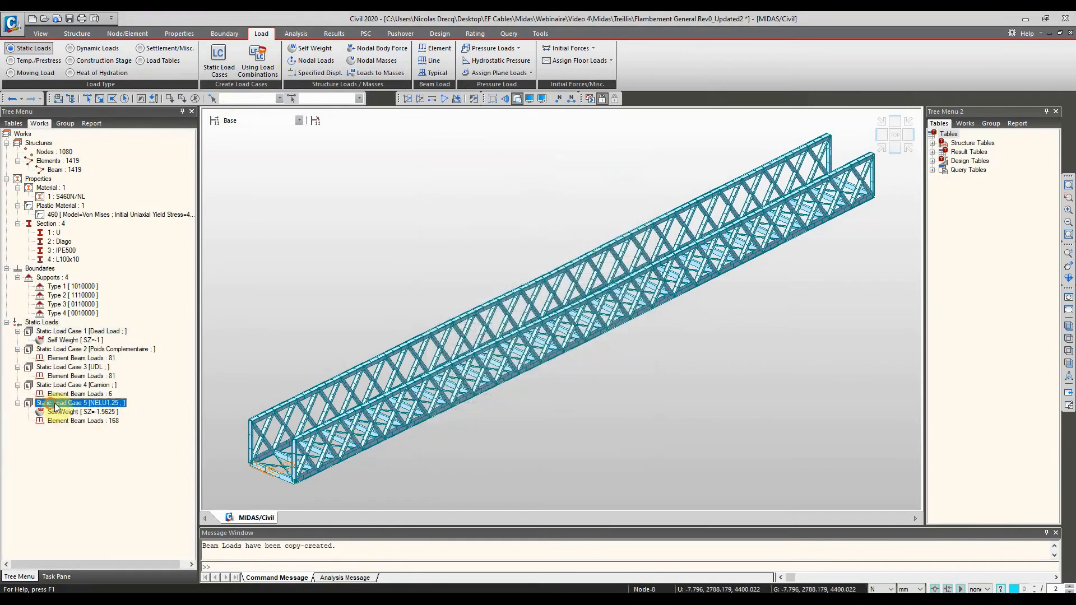
pyautogui.click(80, 413)
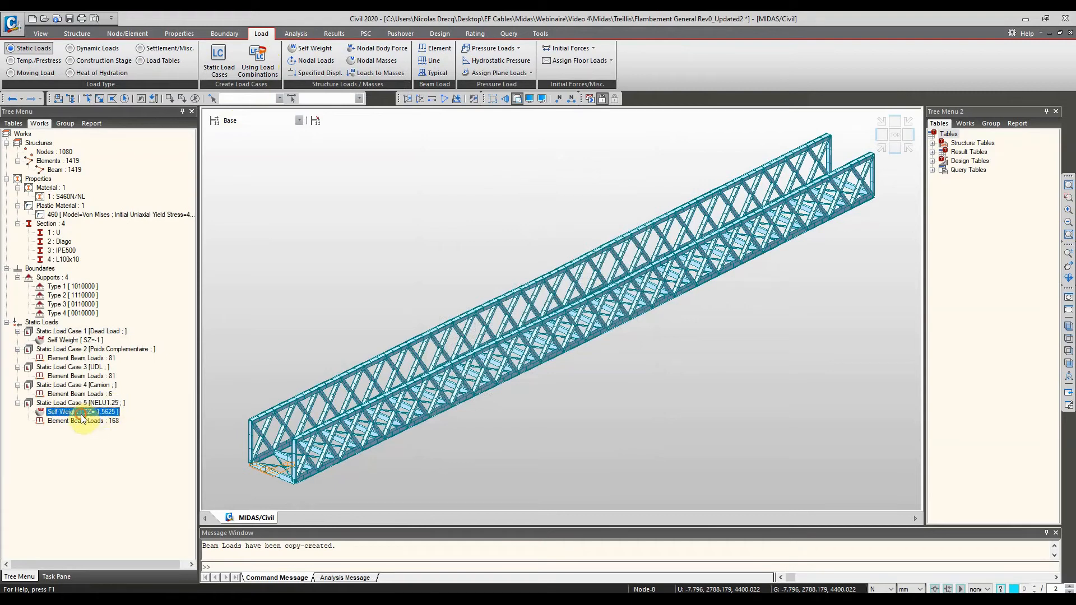
pyautogui.click(83, 419)
pyautogui.click(86, 413)
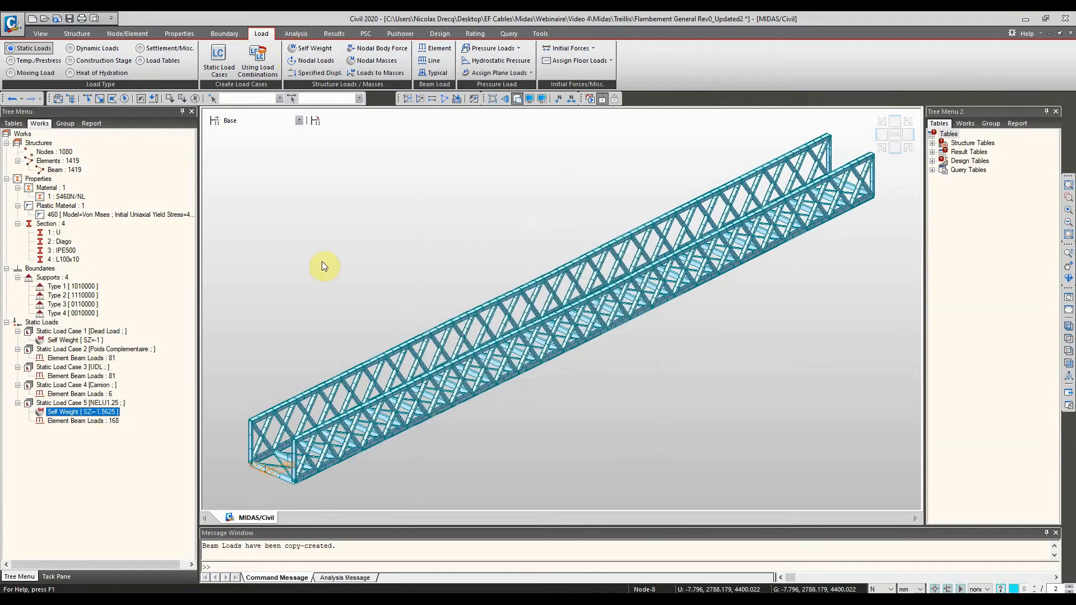
# Configure geometry and material nonlinear analysis with Newton-Raphson iteration, 10 load steps and a maximum of 30 iterations per step.
pyautogui.click(290, 34)
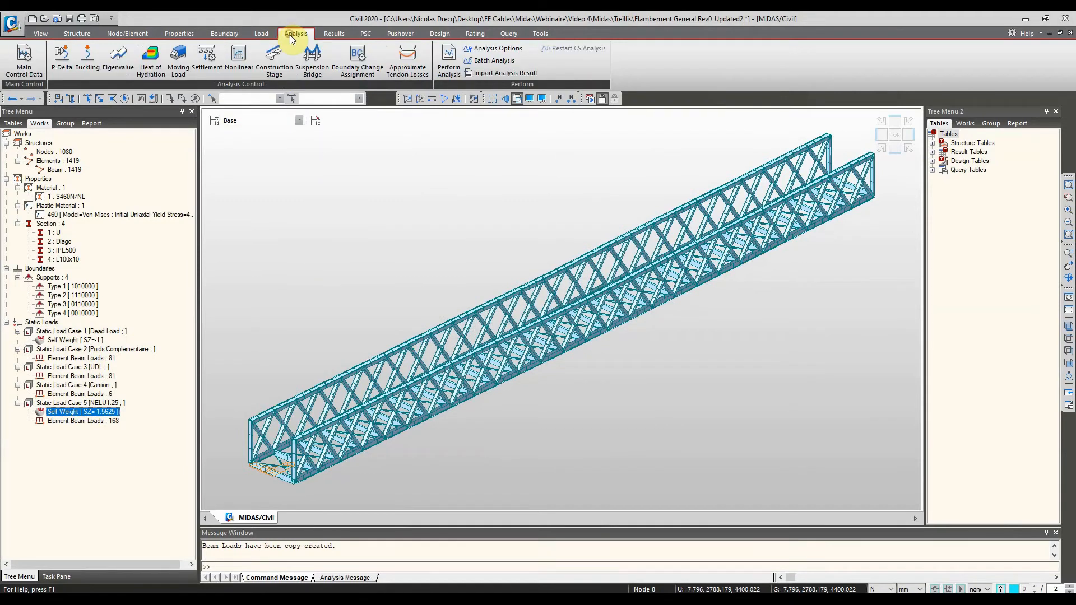
pyautogui.click(250, 57)
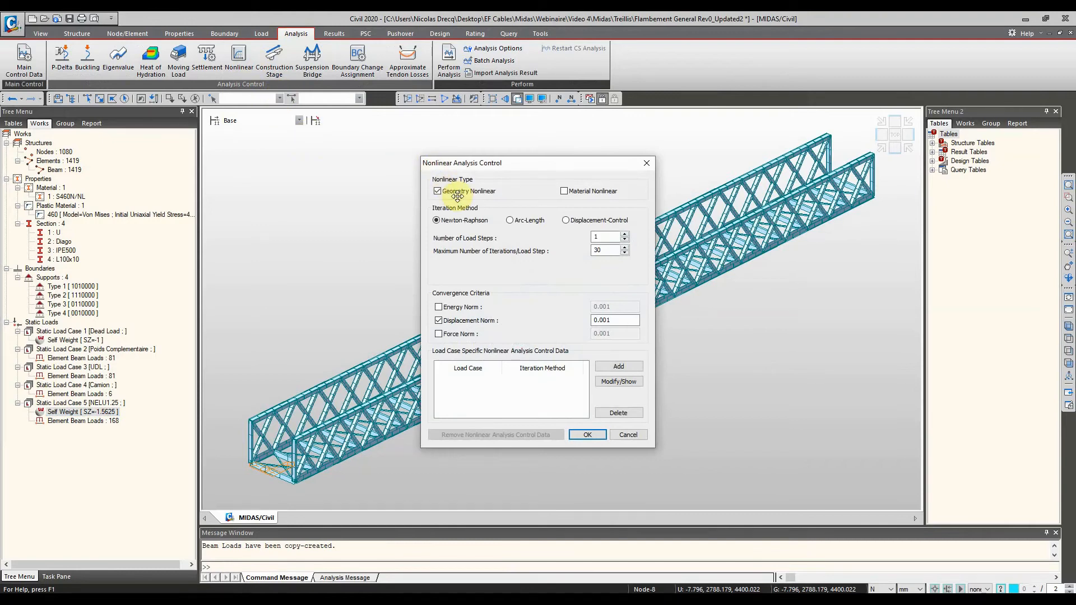
pyautogui.click(593, 192)
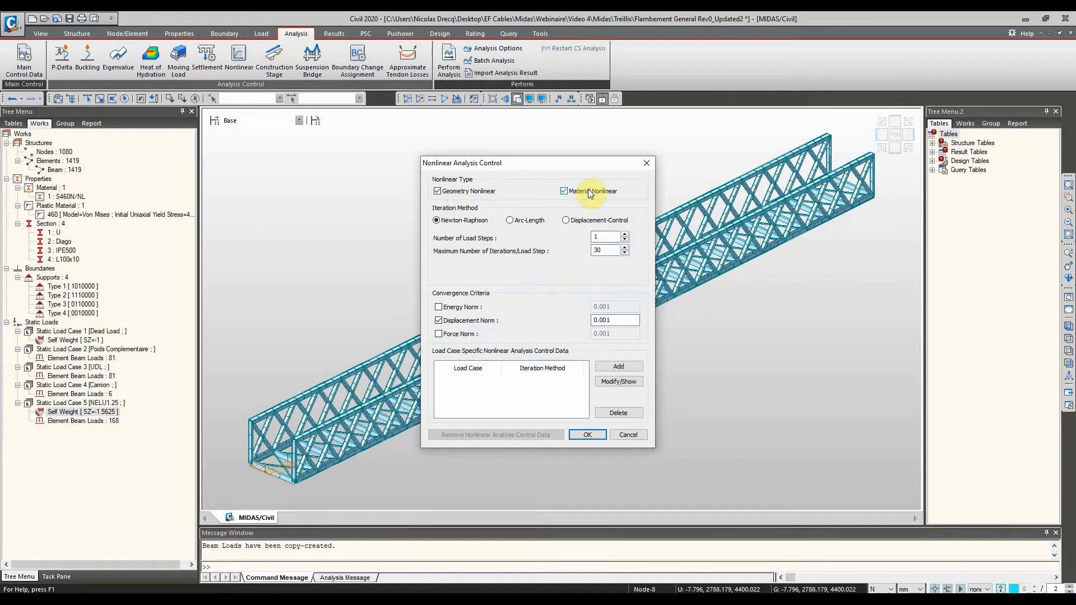
pyautogui.click(603, 237)
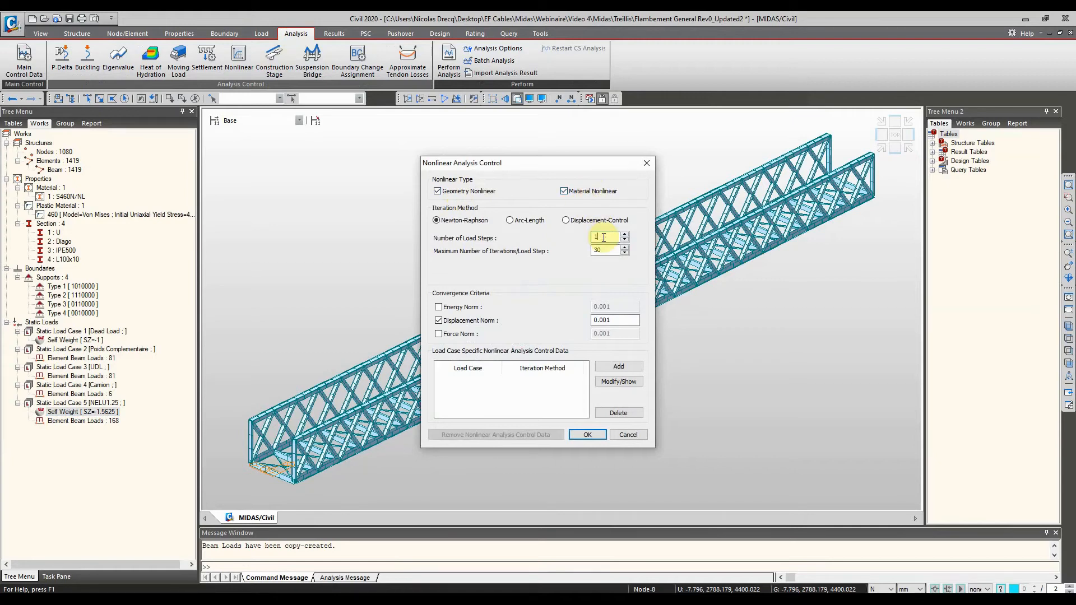
pyautogui.write('0')
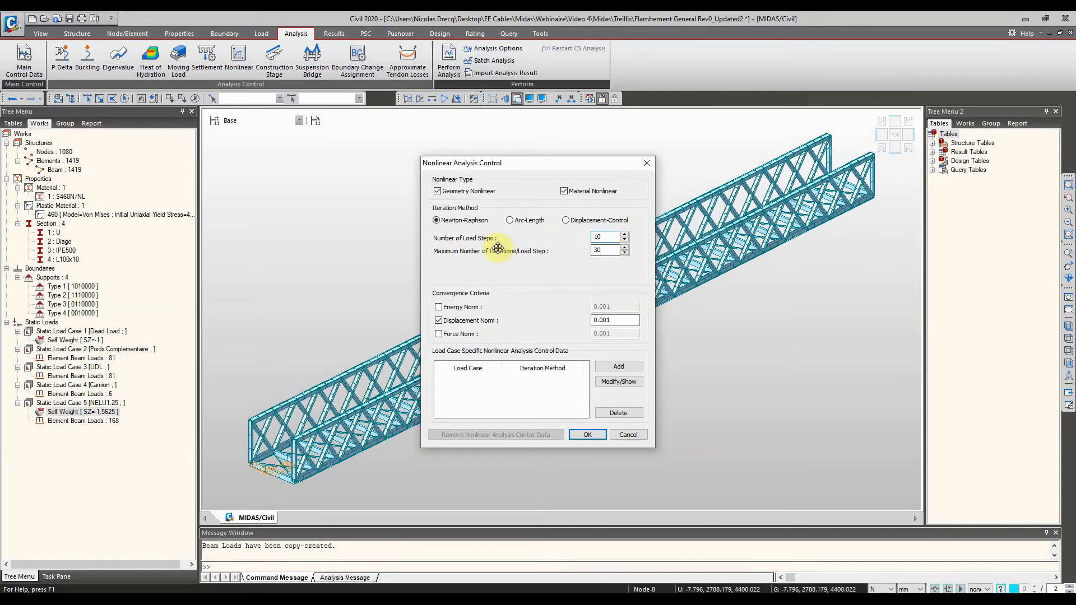
pyautogui.click(608, 248)
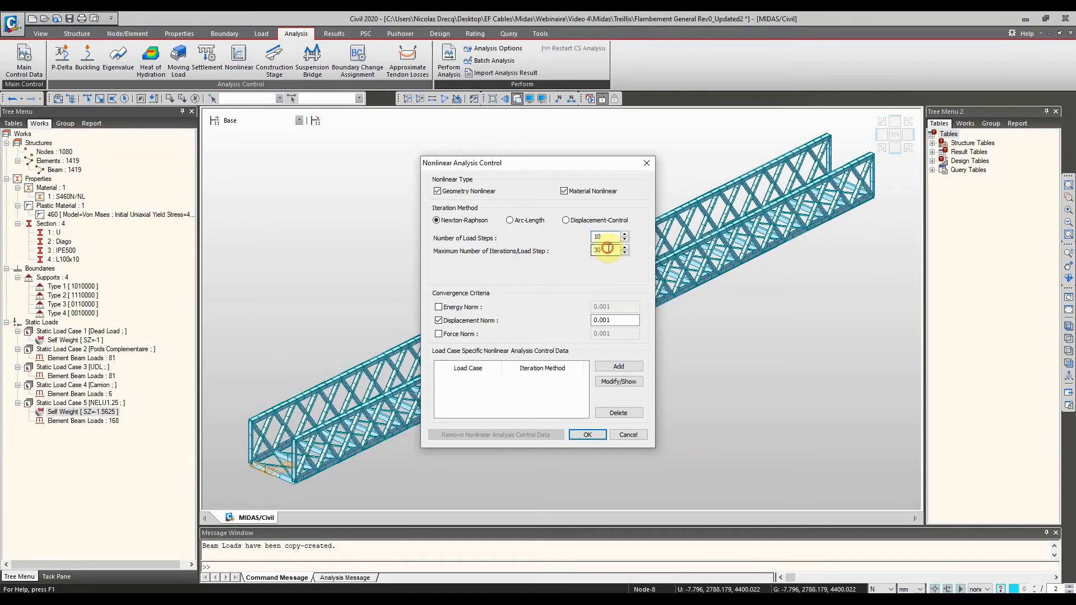
pyautogui.click(586, 434)
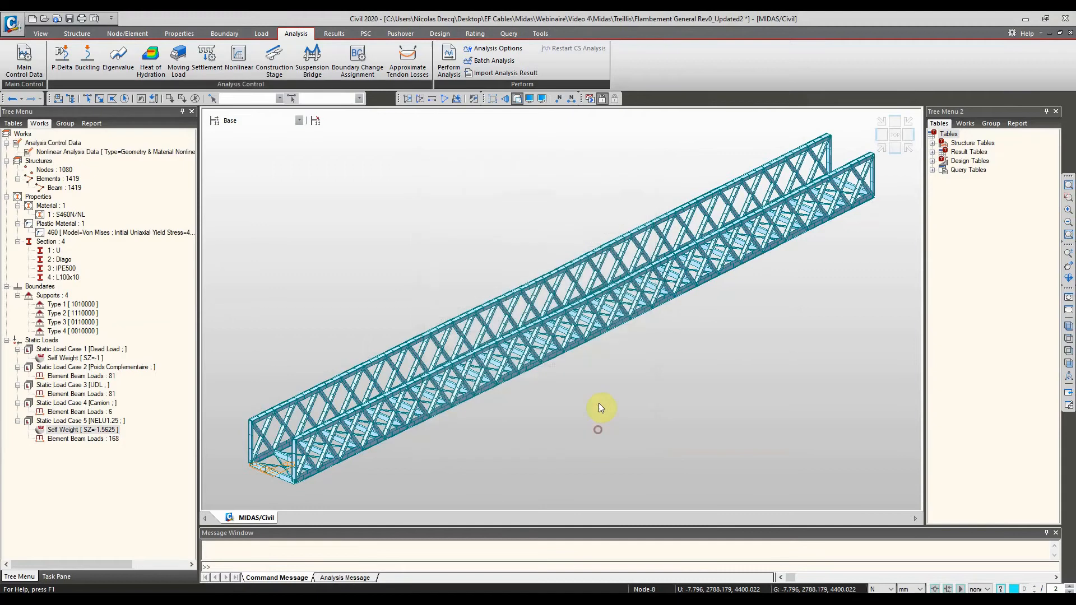
# Run the nonlinear analysis and review the iteration convergence in an enlarged message window.
pyautogui.click(588, 99)
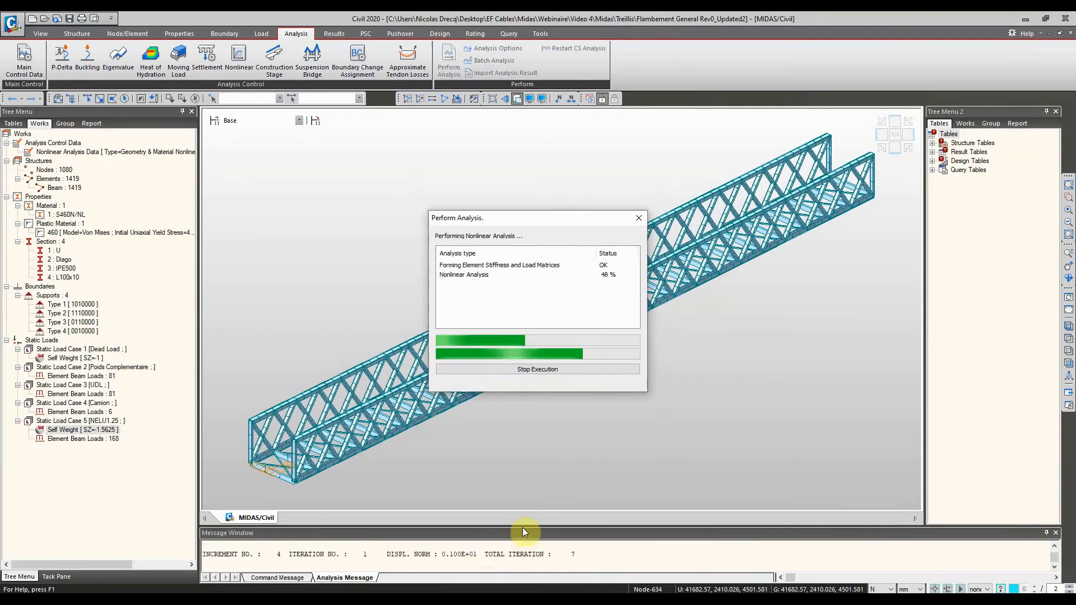
pyautogui.moveTo(521, 526); pyautogui.dragTo(505, 377)
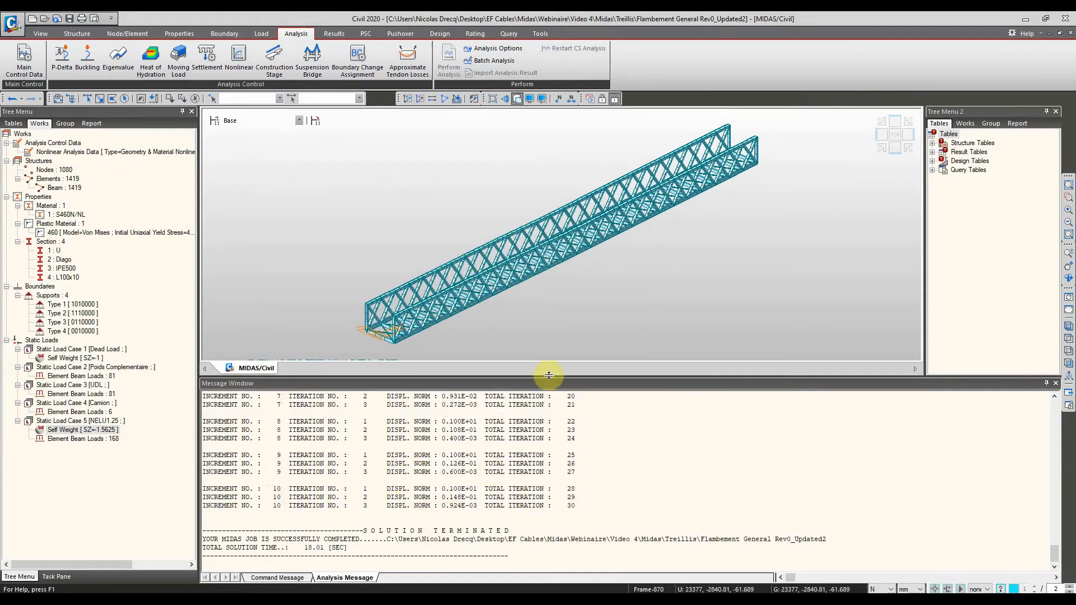
pyautogui.moveTo(573, 378); pyautogui.dragTo(562, 447)
# Display the beam axial force Fx contour for ST: NELU1.25 at NL Step:10 with the deformed shape and legend.
pyautogui.moveTo(576, 253); pyautogui.dragTo(549, 236, button='middle')
pyautogui.click(337, 33)
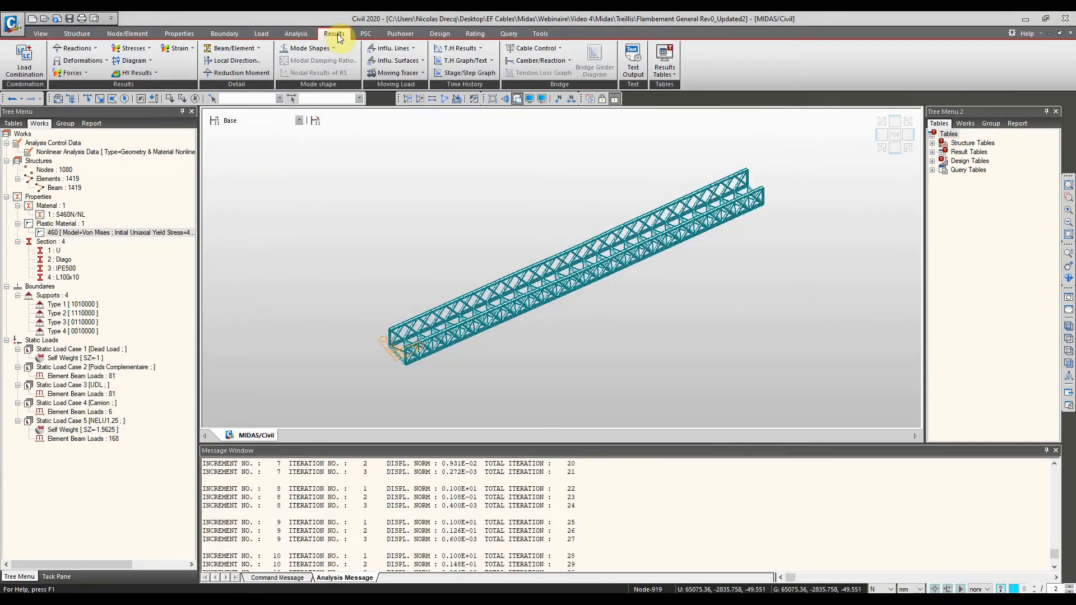
pyautogui.click(84, 73)
pyautogui.click(83, 99)
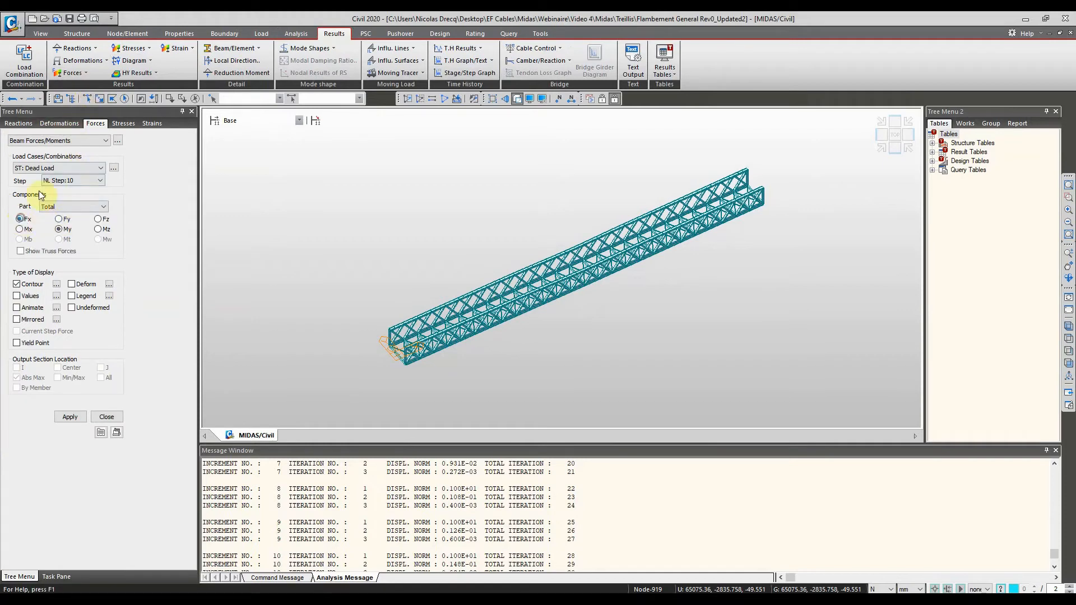
pyautogui.click(52, 168)
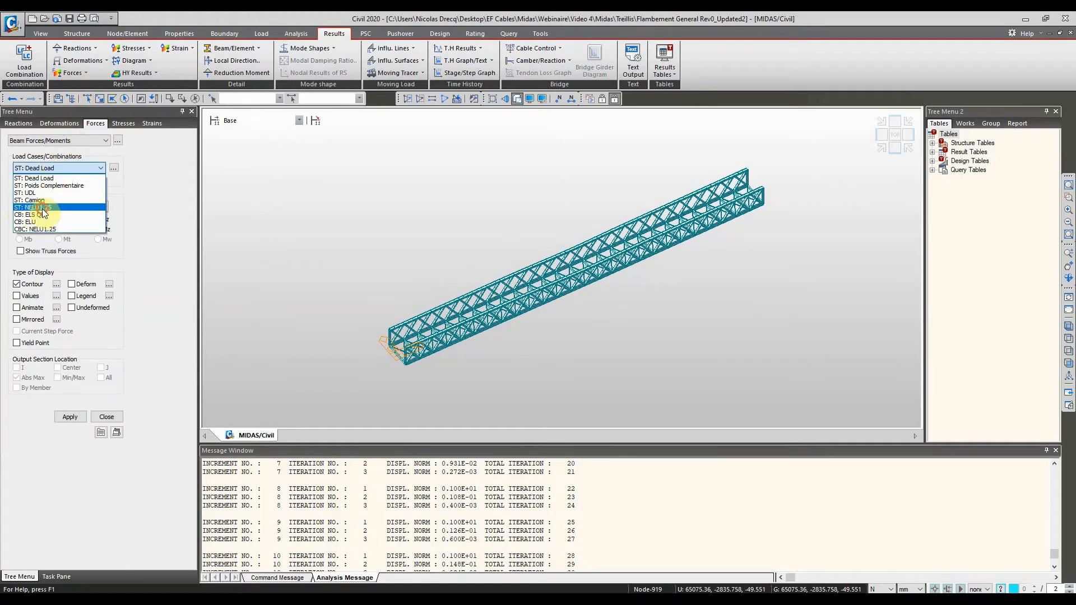
pyautogui.click(40, 208)
pyautogui.click(87, 301)
pyautogui.click(85, 284)
pyautogui.click(70, 417)
pyautogui.keyDown('ctrl'); pyautogui.moveTo(532, 250); pyautogui.dragTo(623, 195, button='middle'); pyautogui.keyUp('ctrl')
# Examine the available nonlinear load steps and the bridge's deformed axial force diagram for NELU1.25.
pyautogui.click(91, 180)
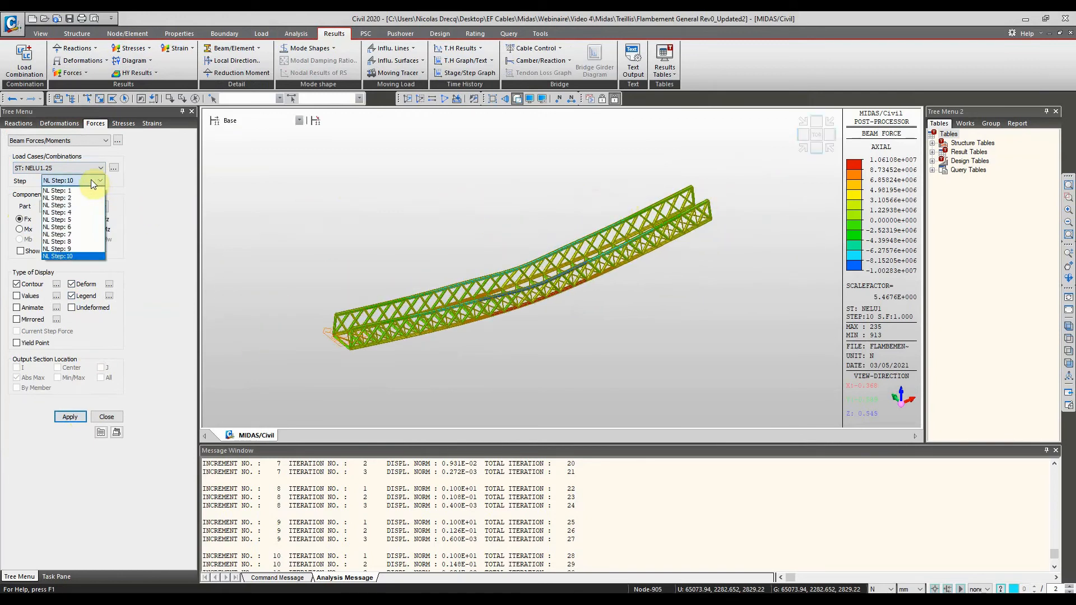
pyautogui.click(91, 180)
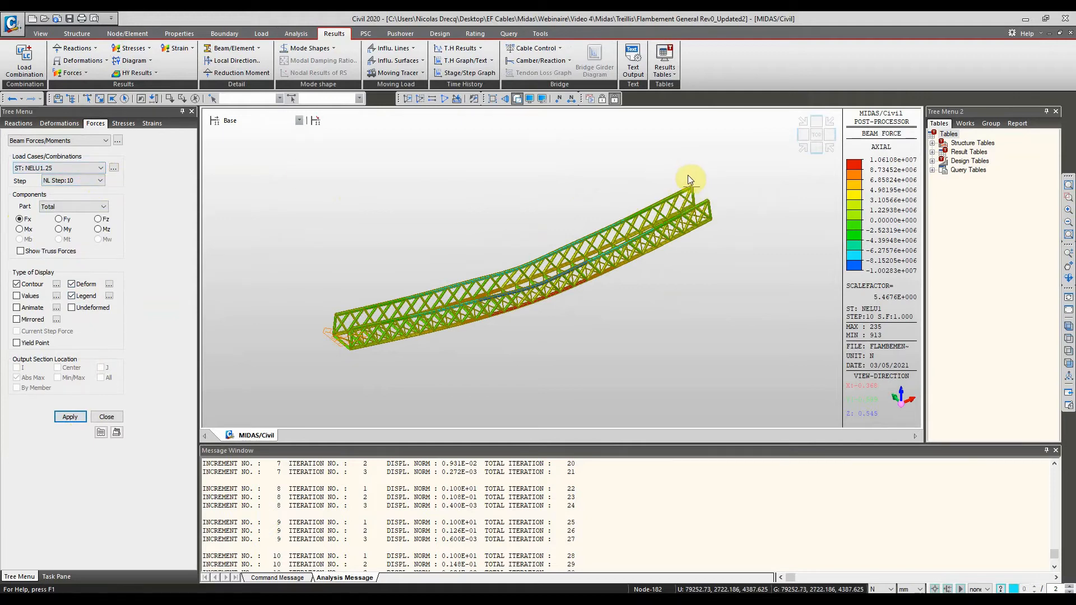
pyautogui.moveTo(656, 184); pyautogui.dragTo(570, 179, button='middle')
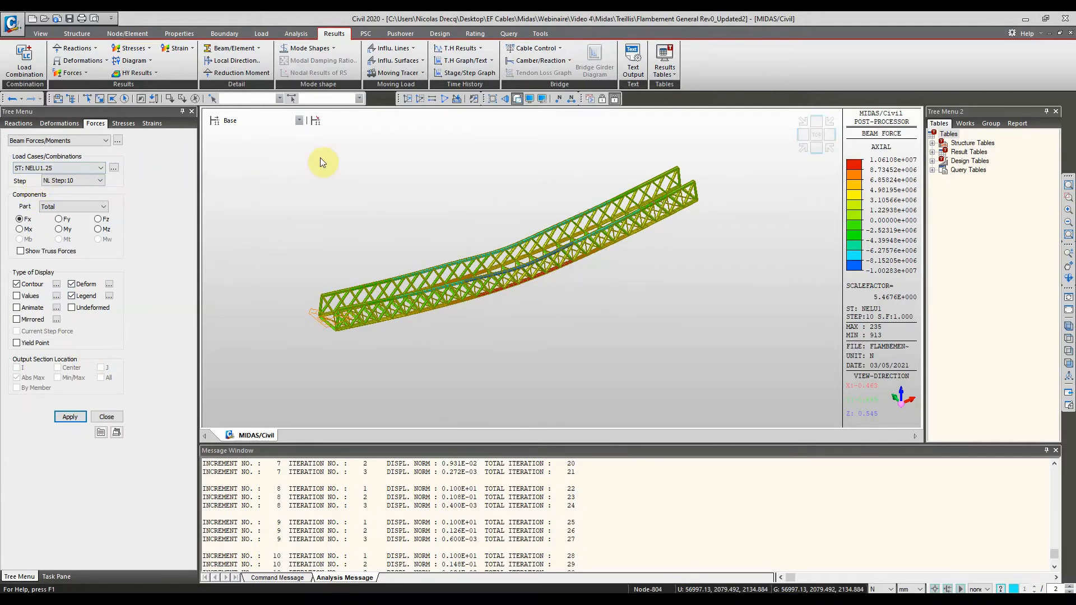
pyautogui.moveTo(534, 193)
pyautogui.mouseDown(button='middle')
pyautogui.moveTo(528, 234)
pyautogui.moveTo(525, 207)
pyautogui.mouseUp(button='middle')
pyautogui.scroll(3, 525, 242)
pyautogui.moveTo(527, 212)
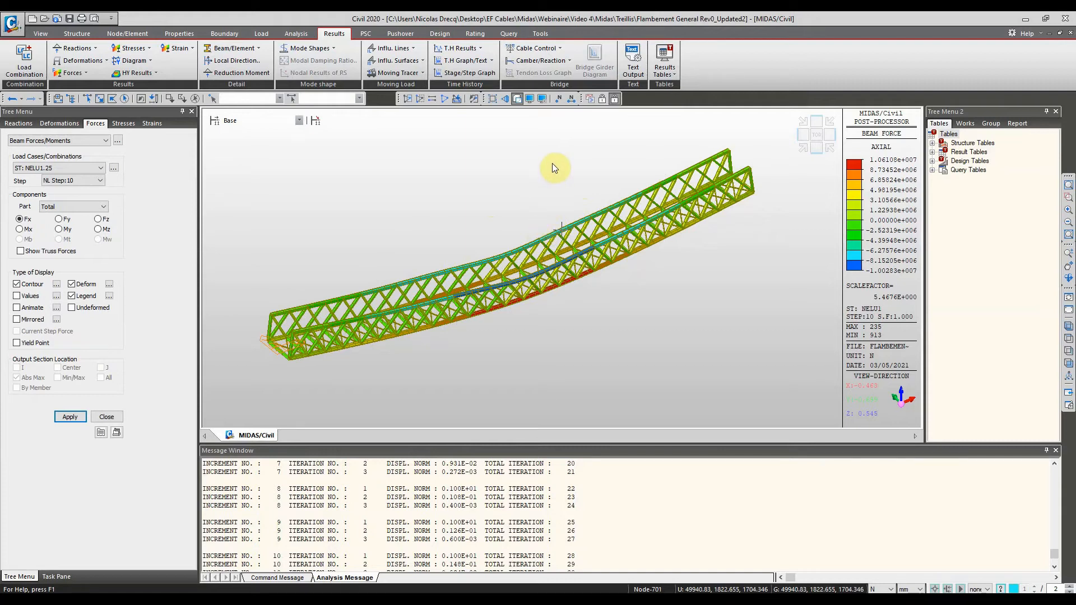
# Close midas Civil with the truss model and go back to the Contenu slide in PowerPoint.
pyautogui.click(1065, 18)
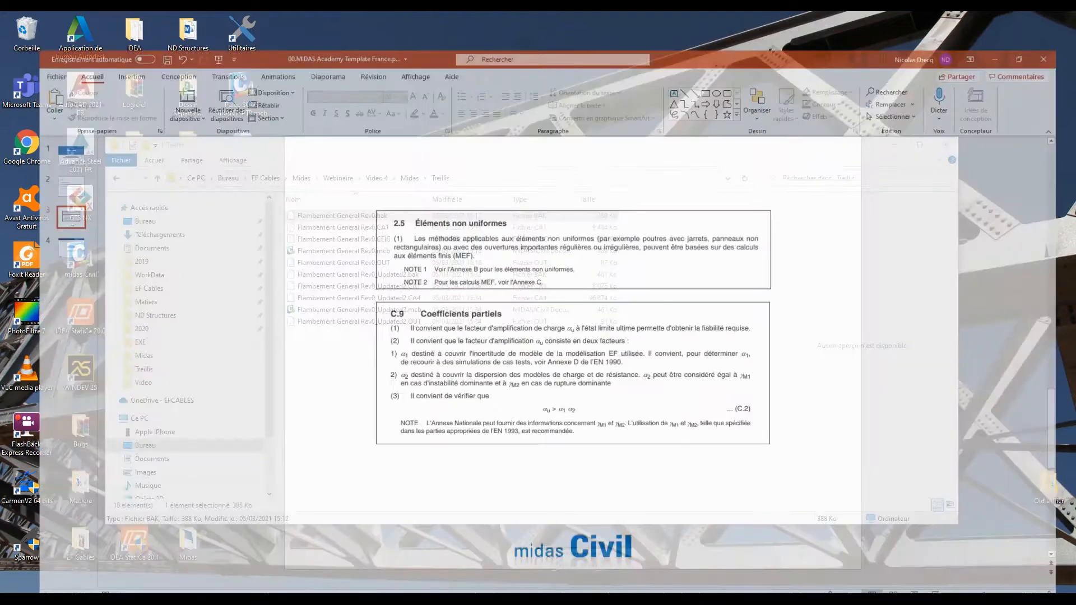
pyautogui.scroll(2, 512, 271)
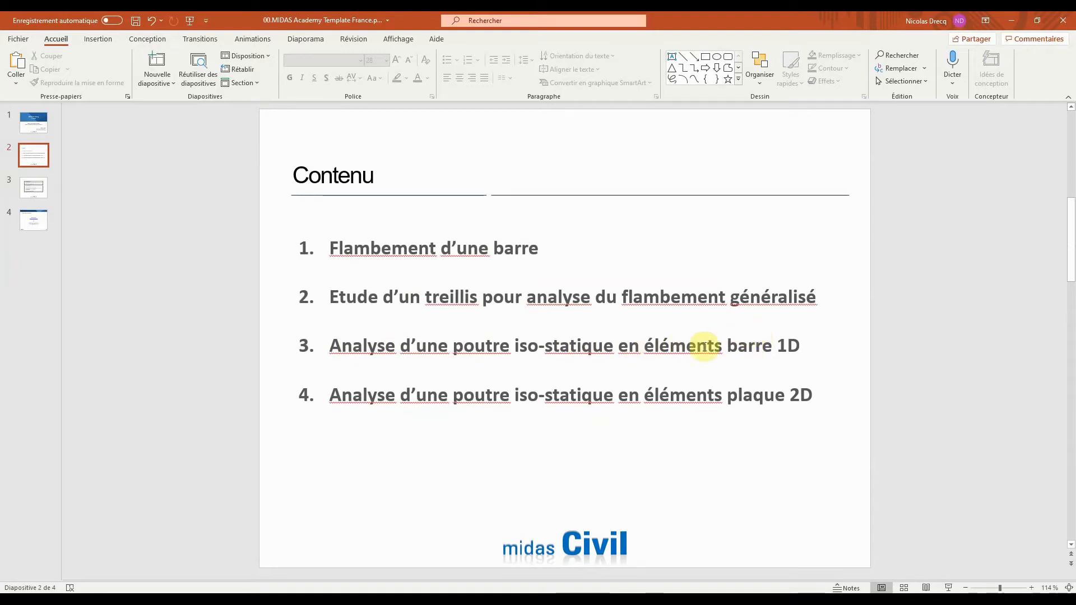
# Switch to File Explorer and open the model 5.10 barre.mcb from the PRS folder under Video 4\Midas.
pyautogui.moveTo(283, 599)
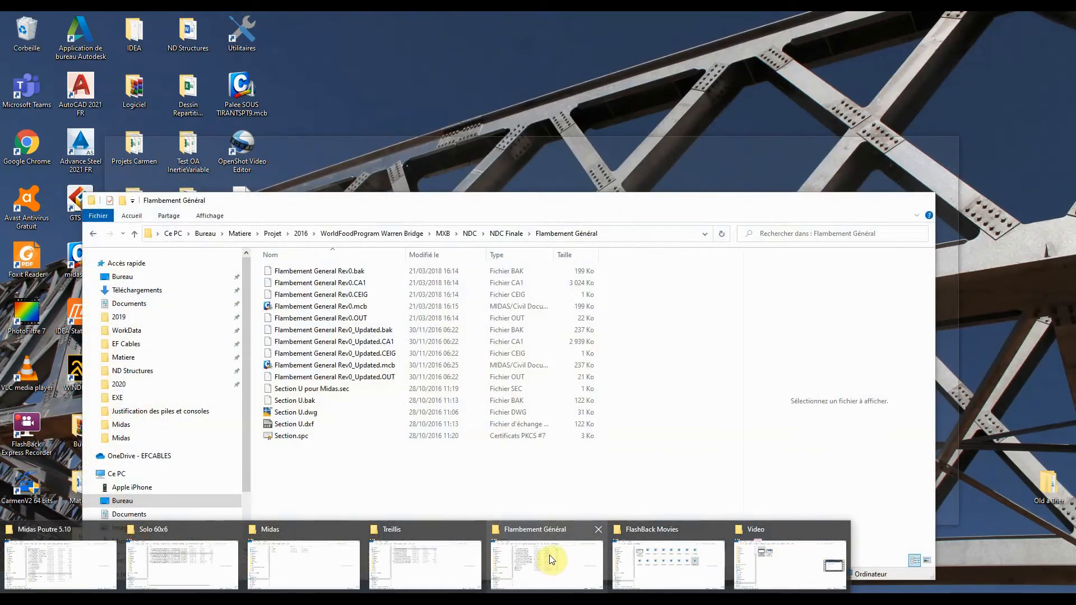
pyautogui.click(468, 562)
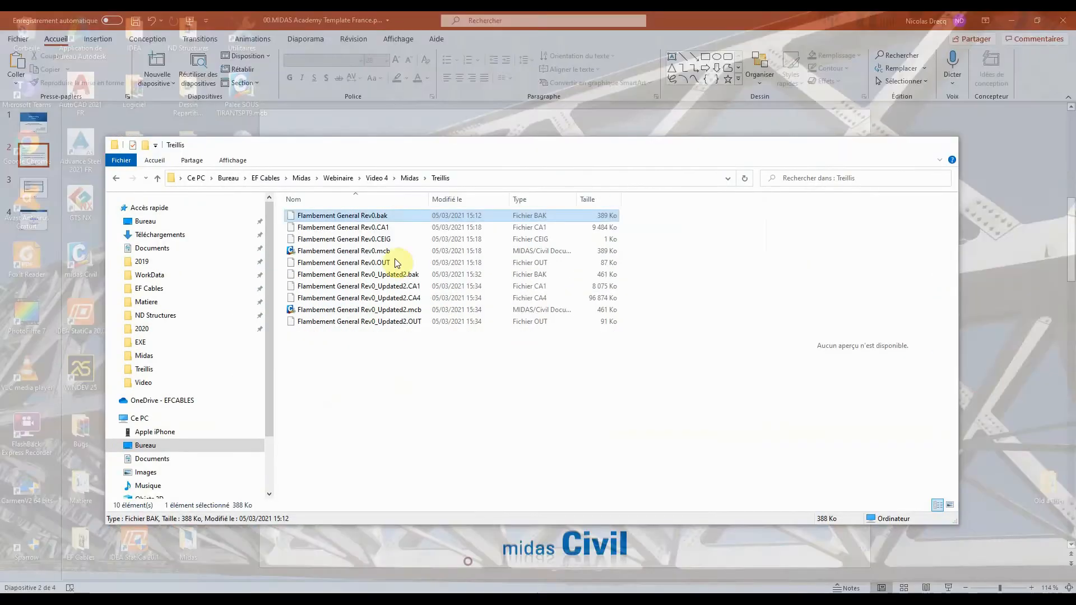
pyautogui.click(409, 178)
pyautogui.doubleClick(312, 226)
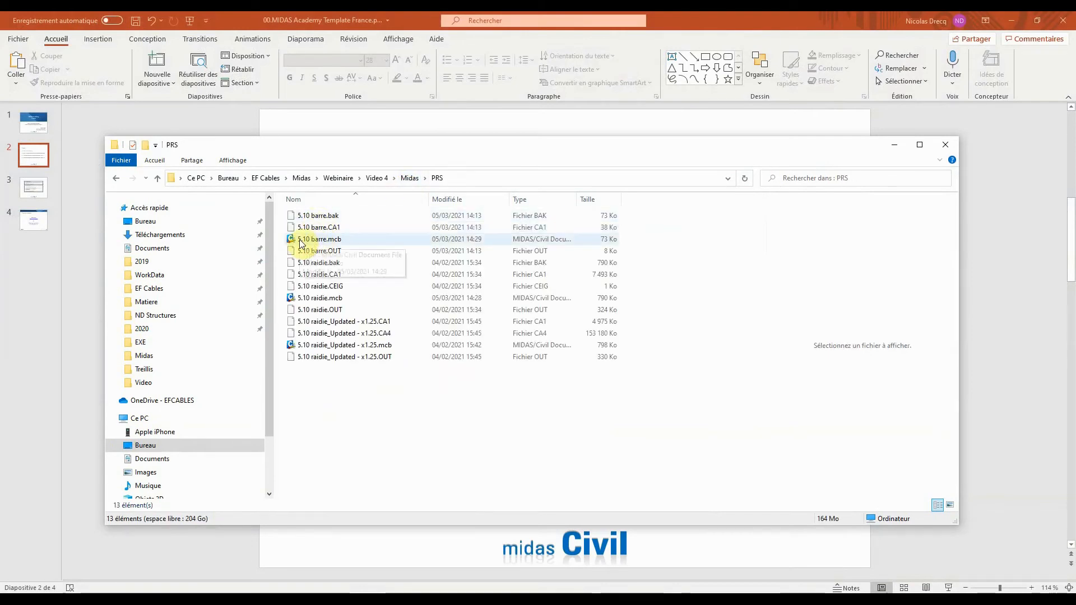
pyautogui.doubleClick(303, 241)
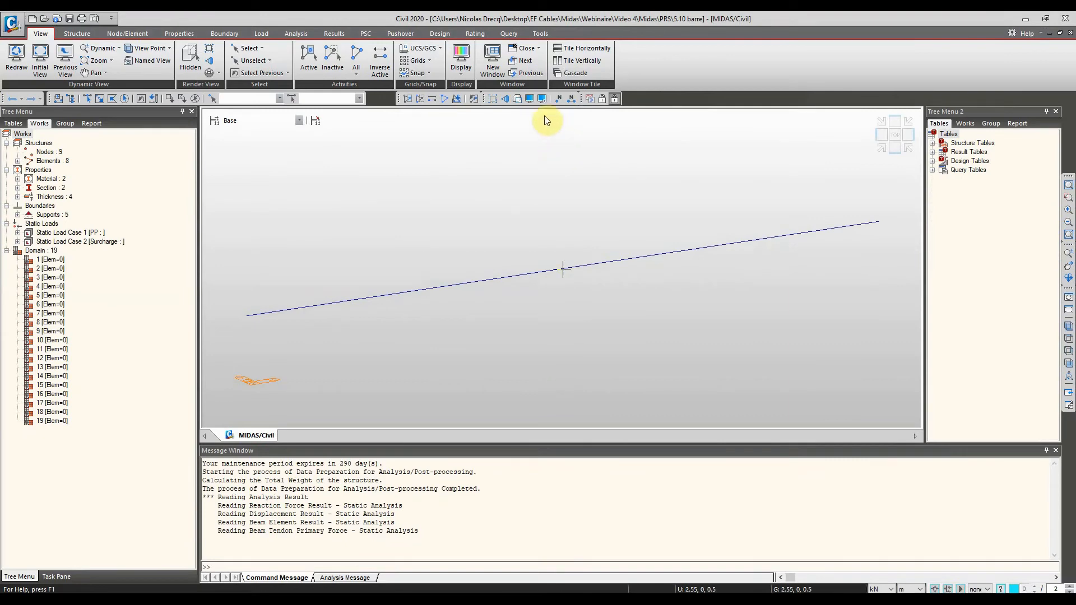
# Show the beam with its solid cross-section and review the dimensions of the BarrePRS section.
pyautogui.click(516, 99)
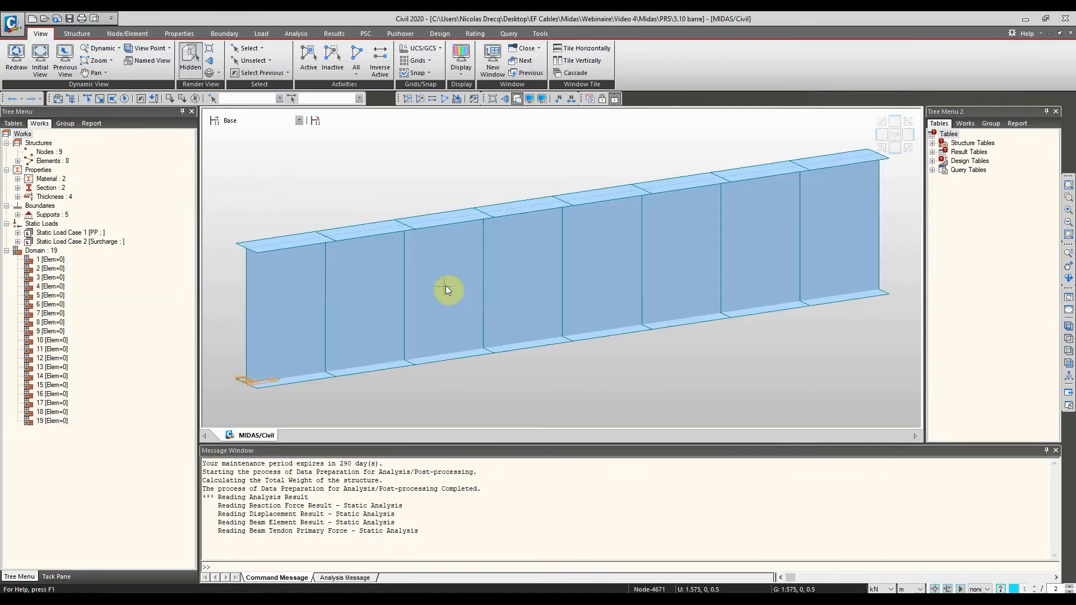
pyautogui.keyDown('ctrl'); pyautogui.moveTo(429, 281); pyautogui.dragTo(461, 273, button='middle'); pyautogui.keyUp('ctrl')
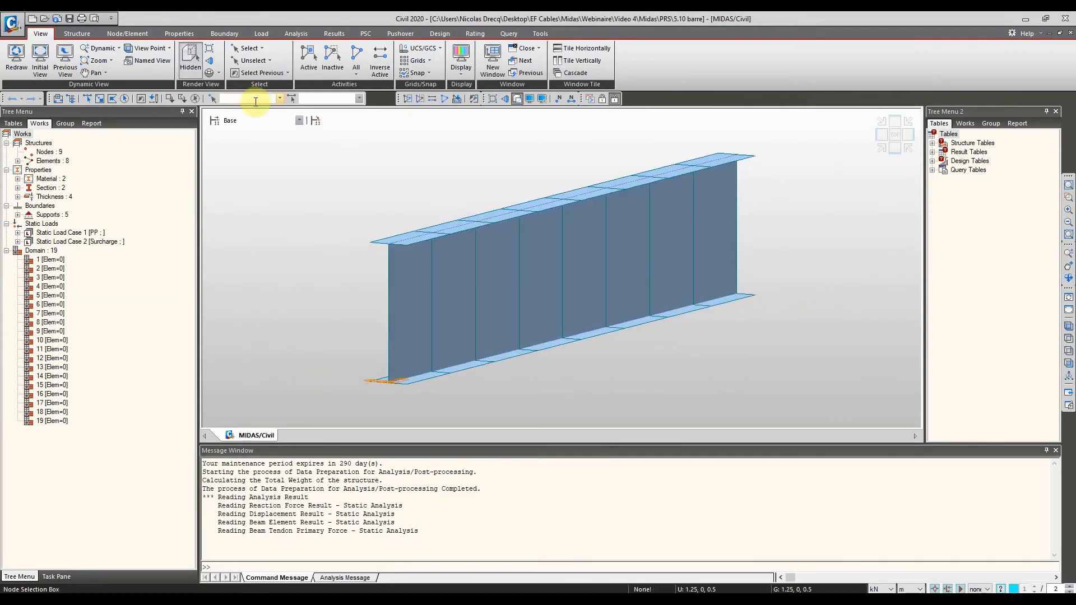
pyautogui.click(17, 197)
pyautogui.click(18, 188)
pyautogui.click(72, 199)
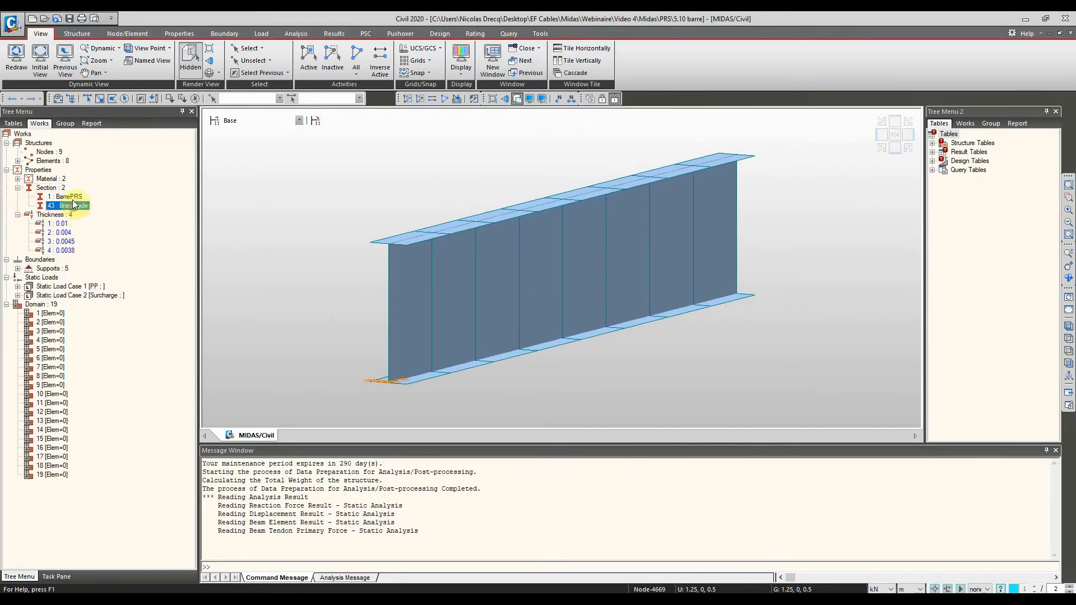
pyautogui.rightClick(75, 201)
pyautogui.click(108, 341)
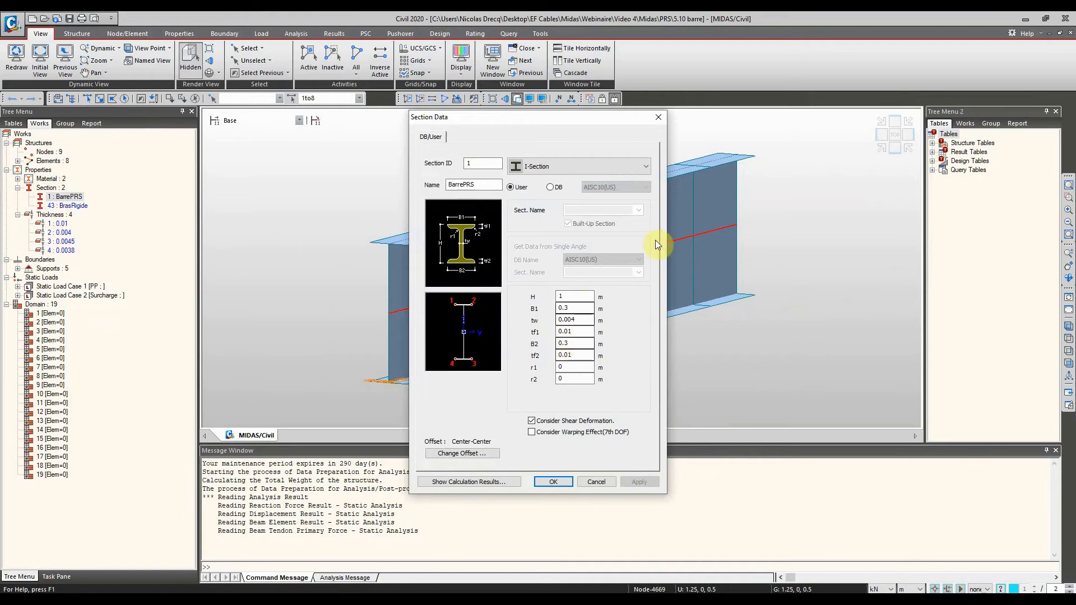
pyautogui.click(660, 119)
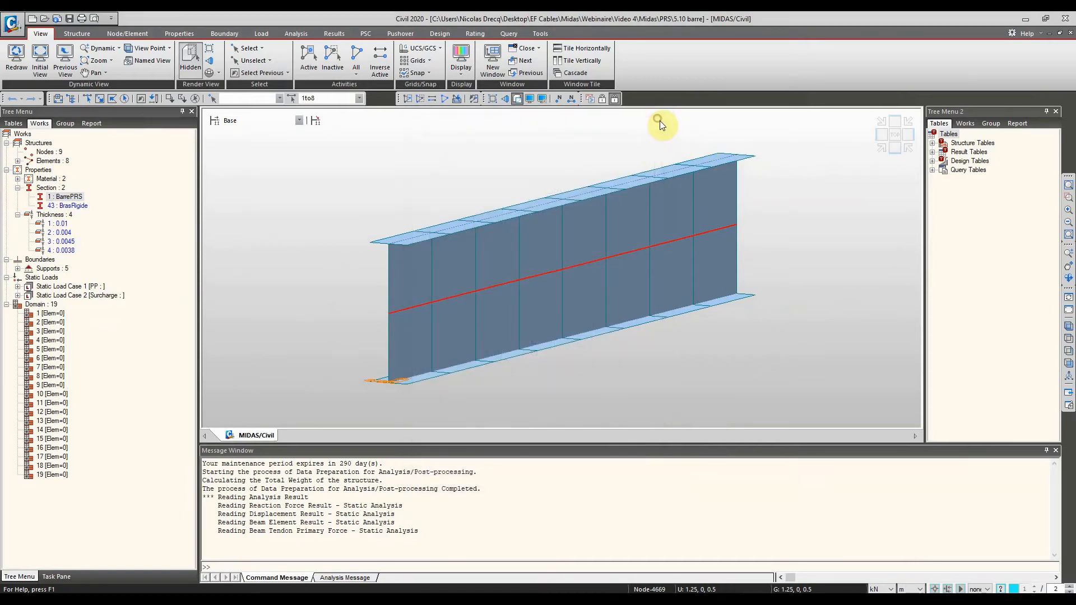
# Display the support symbols along the beam.
pyautogui.keyDown('ctrl'); pyautogui.moveTo(528, 228); pyautogui.dragTo(485, 247, button='middle'); pyautogui.keyUp('ctrl')
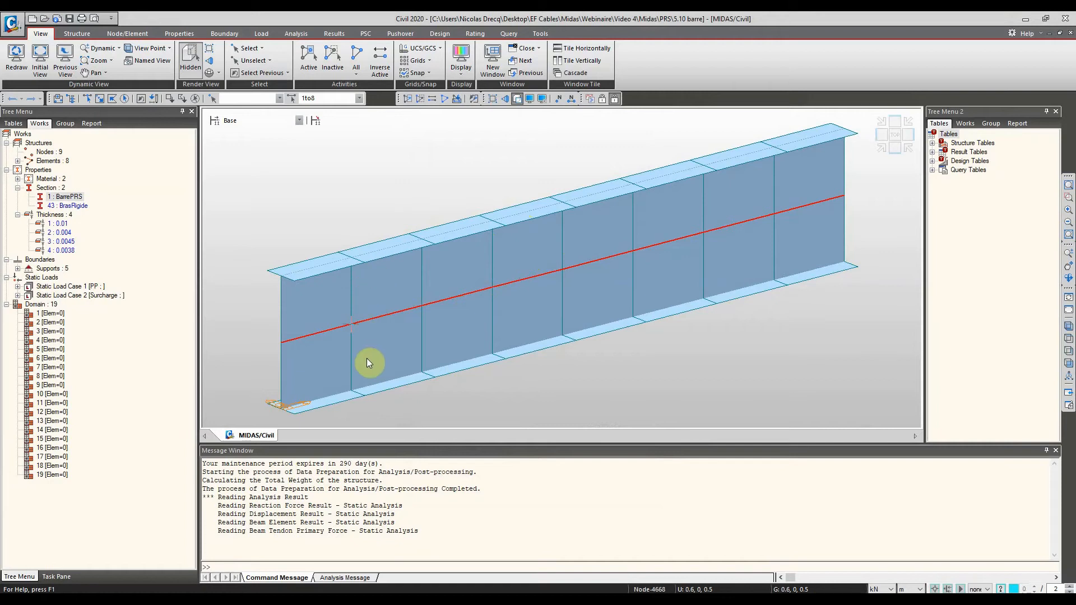
pyautogui.moveTo(593, 241)
pyautogui.moveTo(427, 318)
pyautogui.scroll(-2, 353, 329)
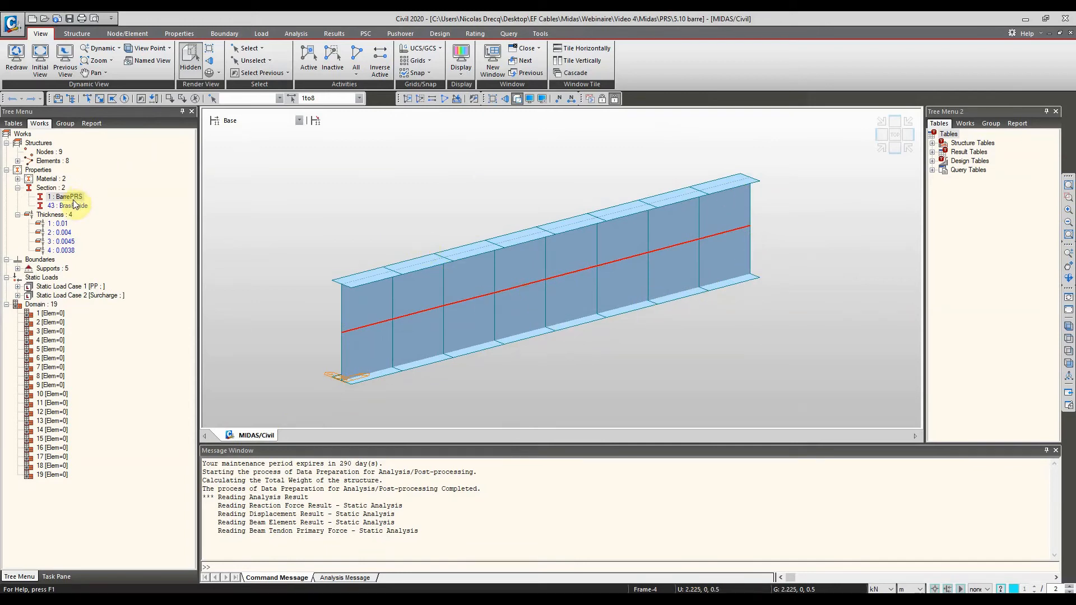
pyautogui.click(542, 98)
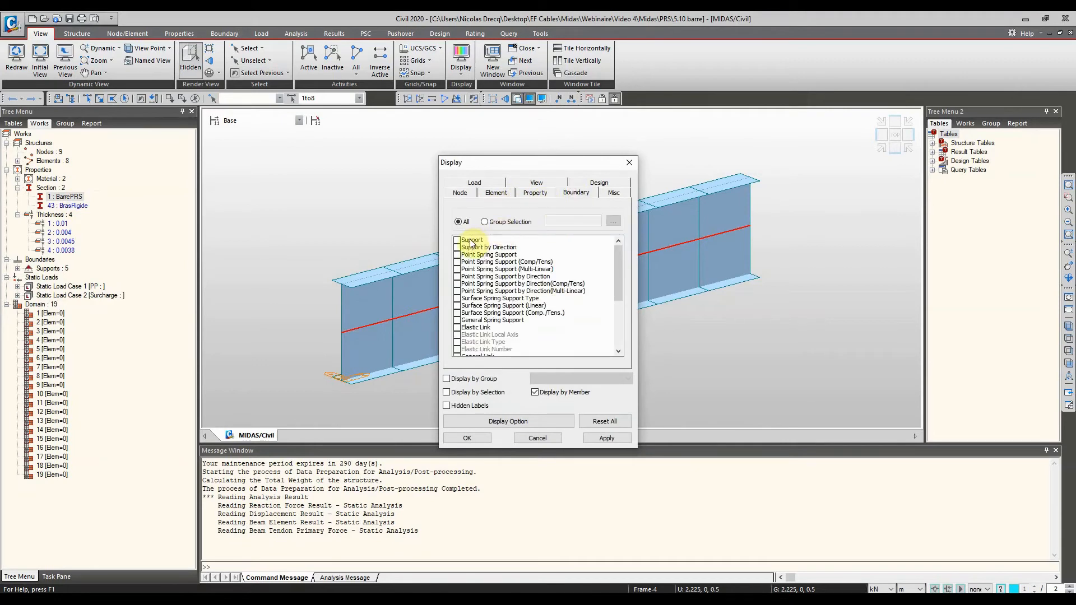
pyautogui.click(457, 240)
pyautogui.click(465, 435)
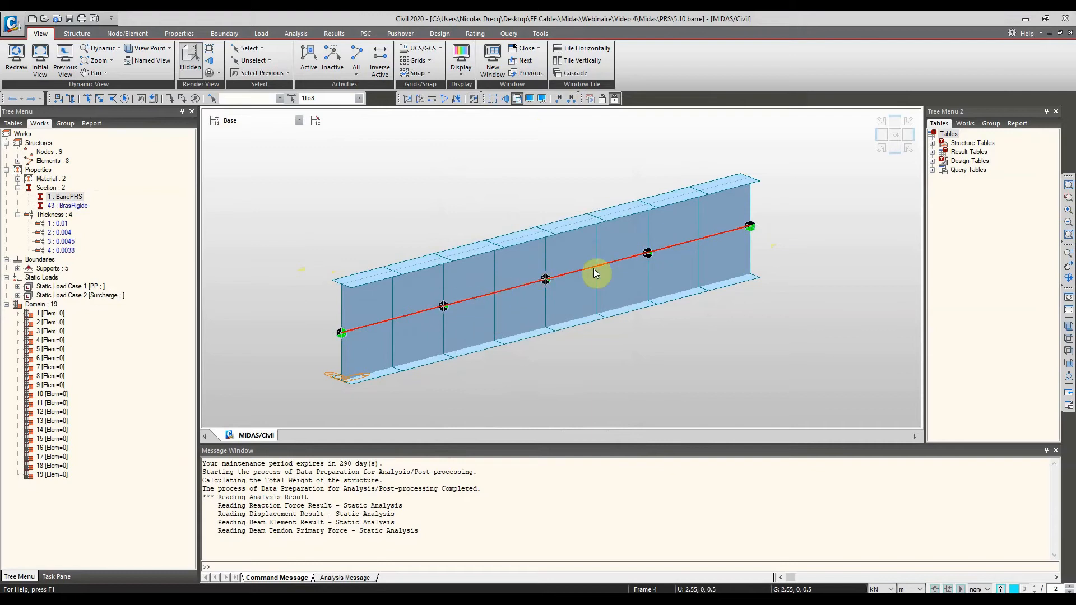
# Display the element beam loads of the Surcharge static load case on the beam.
pyautogui.doubleClick(56, 295)
pyautogui.rightClick(56, 305)
pyautogui.click(101, 328)
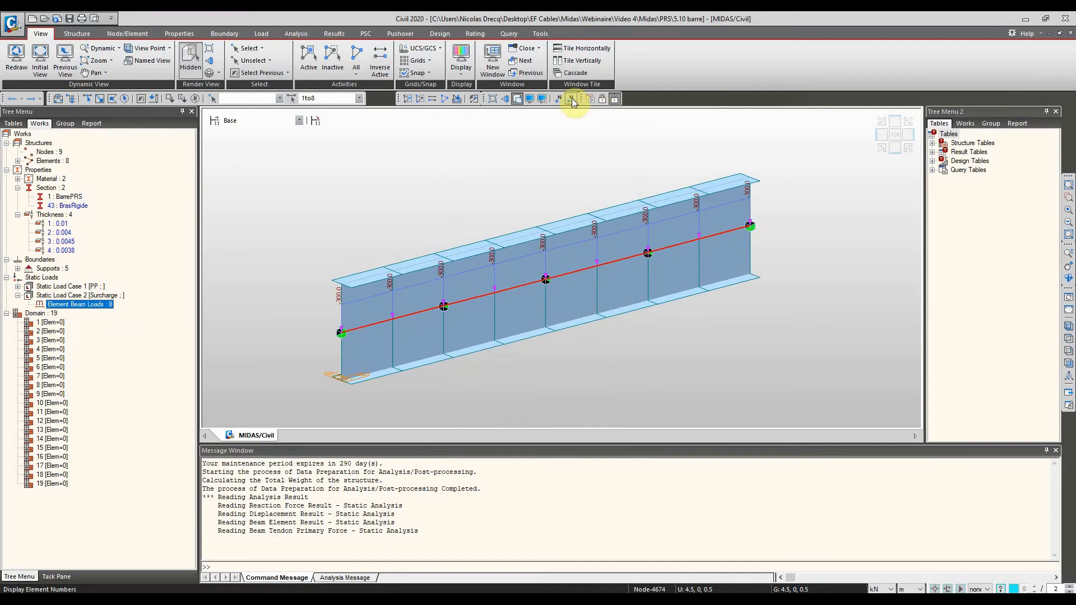
# Return the model to preprocessing mode and rerun the static analysis.
pyautogui.click(603, 100)
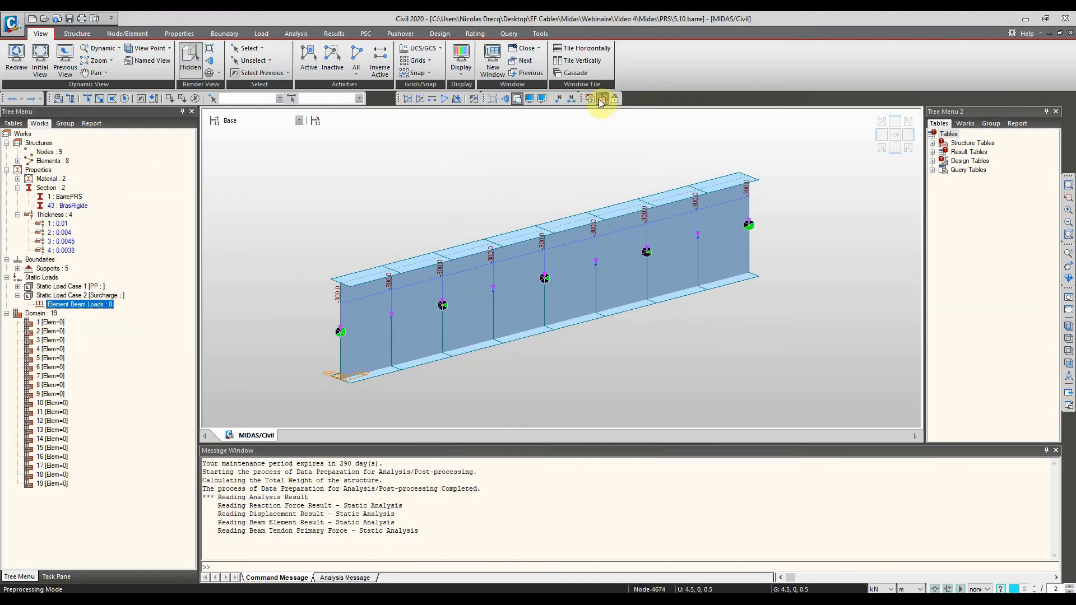
pyautogui.click(592, 100)
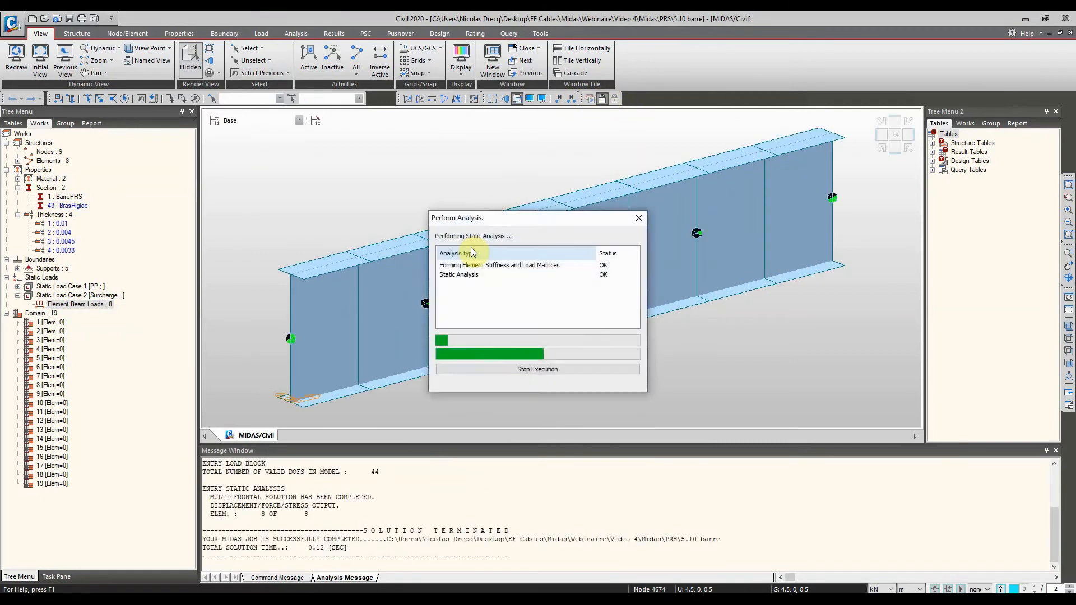
pyautogui.click(296, 34)
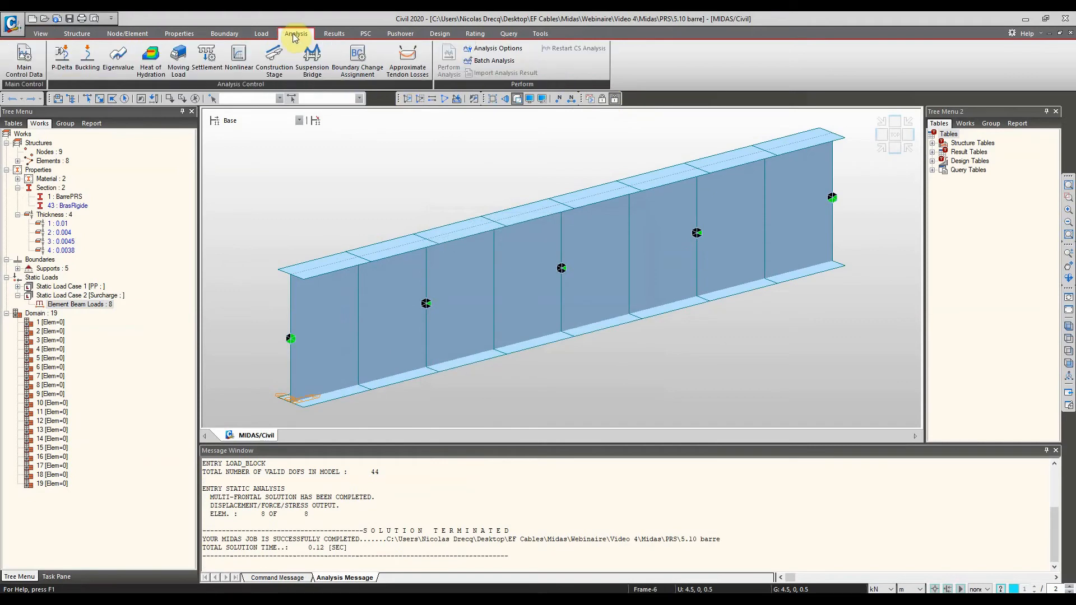
# Display the combined maximum beam stress contour for ST: PP in N and mm, with the deformed shape and legend.
pyautogui.click(333, 34)
pyautogui.click(130, 48)
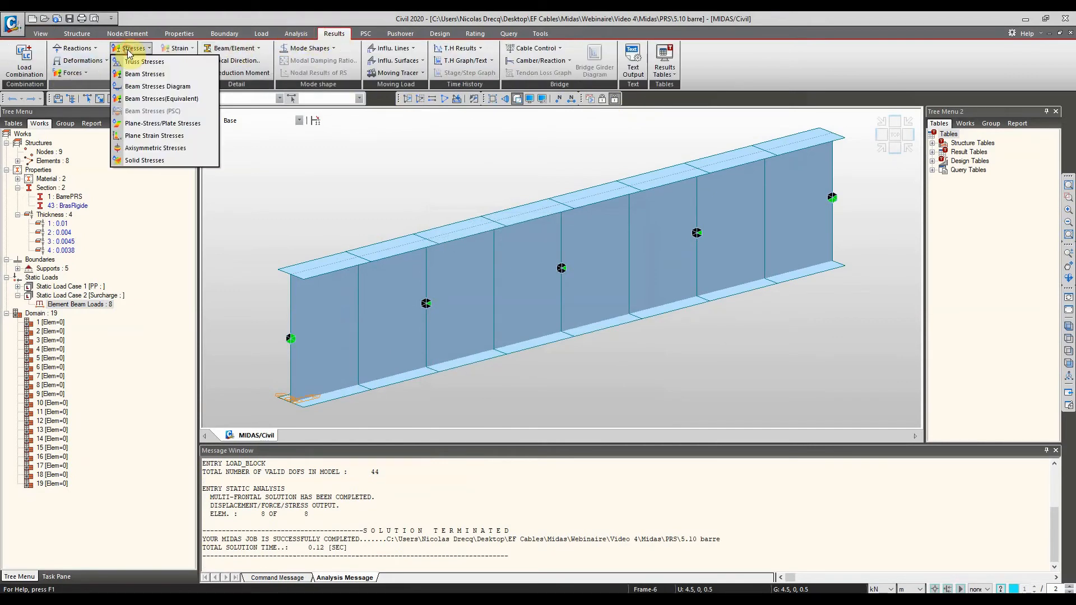
pyautogui.click(145, 74)
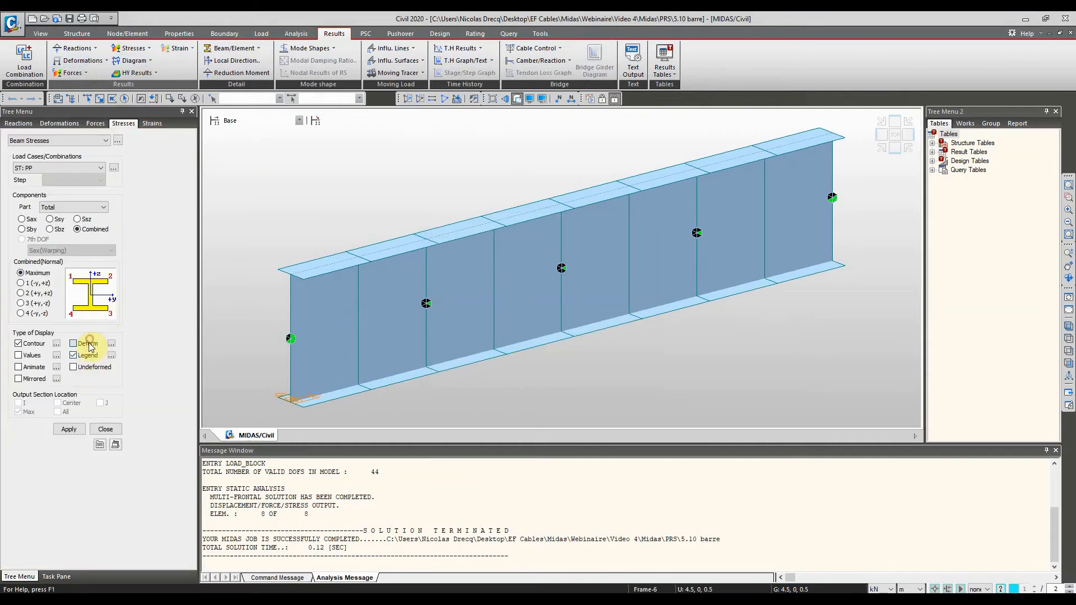
pyautogui.click(872, 589)
pyautogui.click(888, 559)
pyautogui.click(910, 588)
pyautogui.click(911, 551)
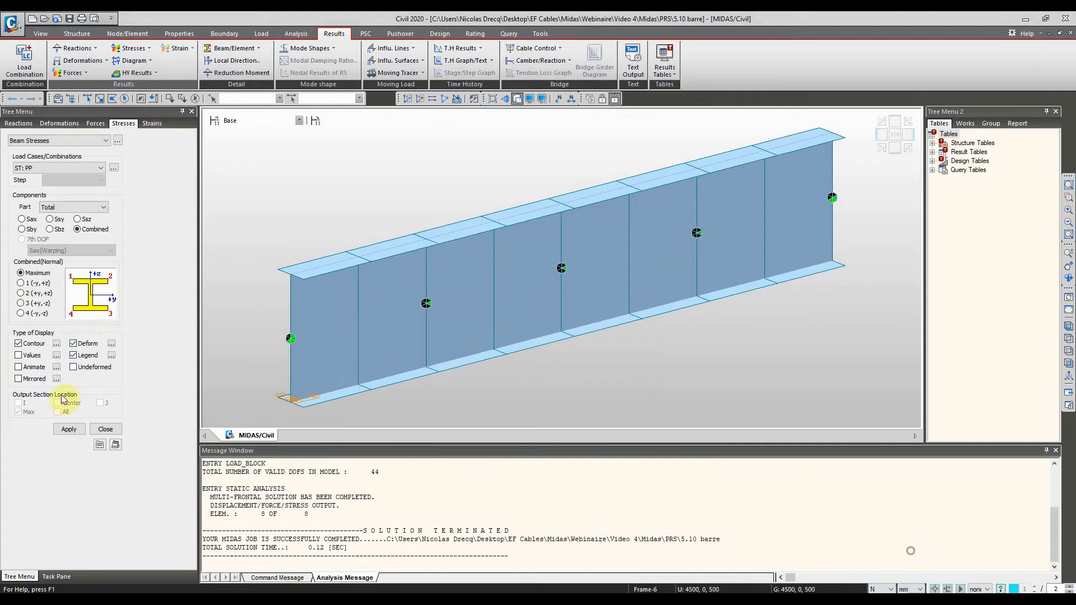
pyautogui.click(70, 430)
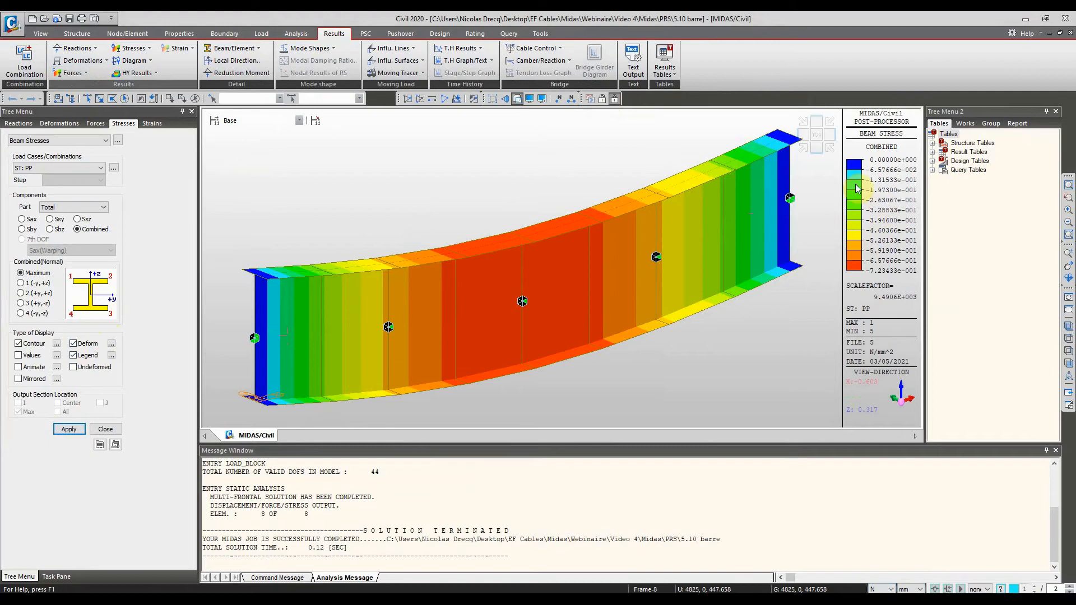
# Show the combined beam stress contour for the ST: Surcharge load case.
pyautogui.click(33, 168)
pyautogui.click(45, 185)
pyautogui.click(69, 429)
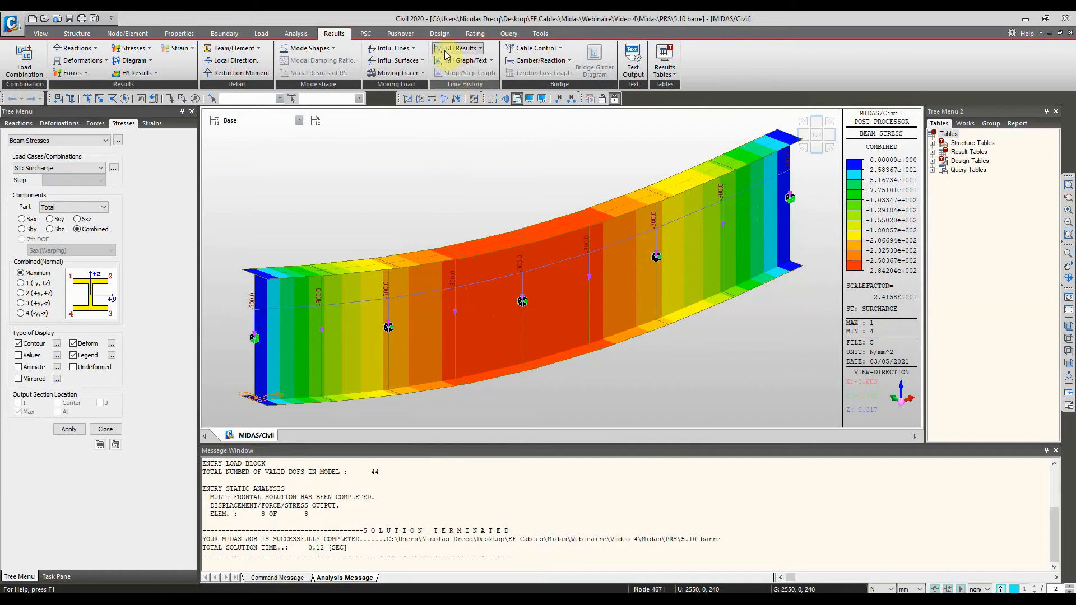
# Review the load cases and factors of the ELS and ELU steel design load combinations.
pyautogui.click(25, 59)
pyautogui.click(53, 41)
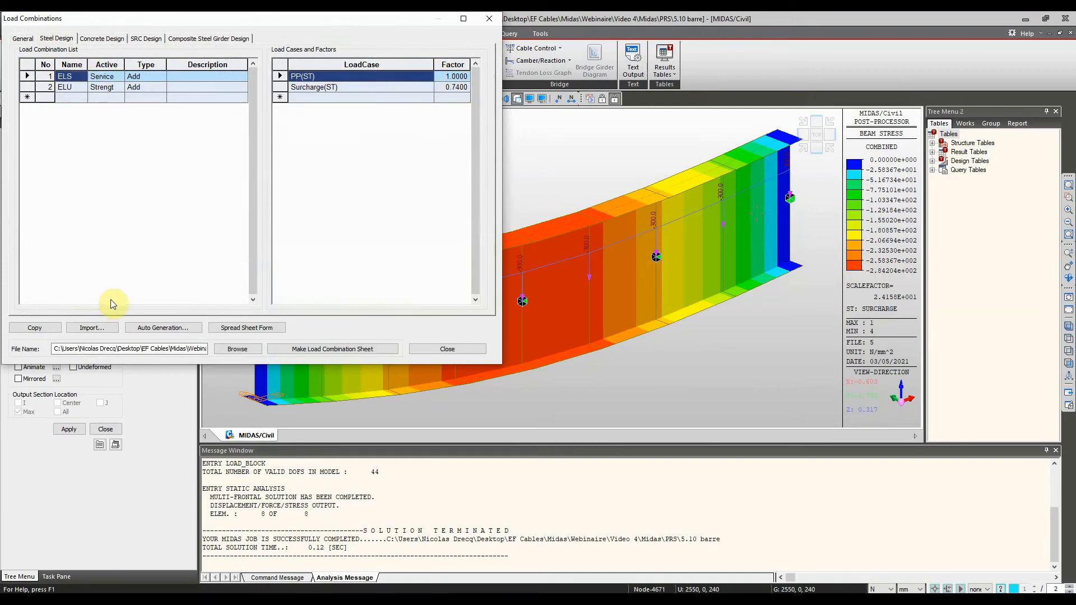
pyautogui.moveTo(216, 19); pyautogui.dragTo(538, 19)
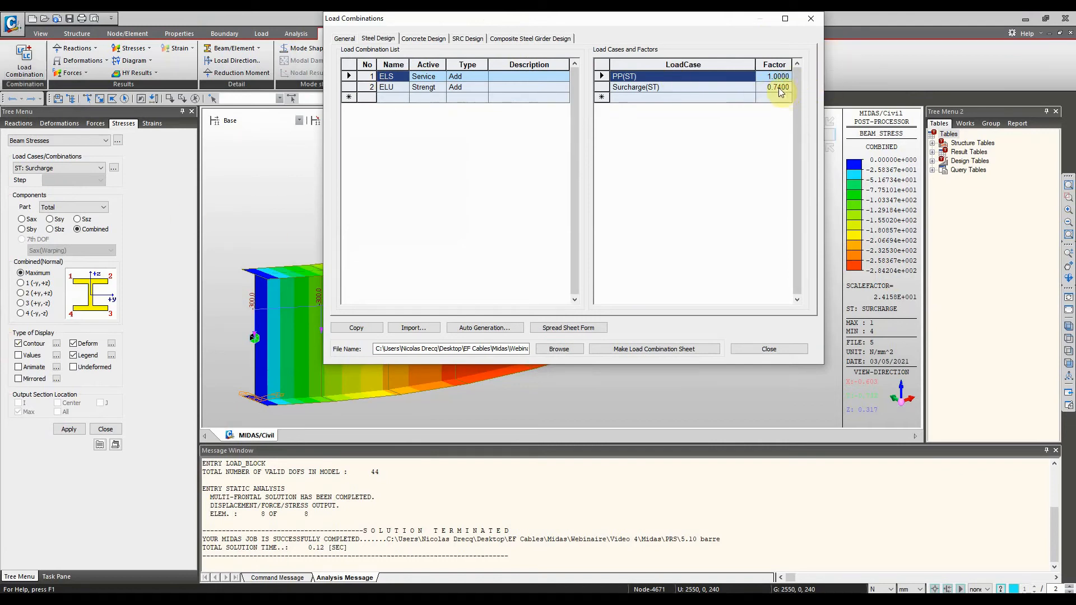
pyautogui.click(389, 87)
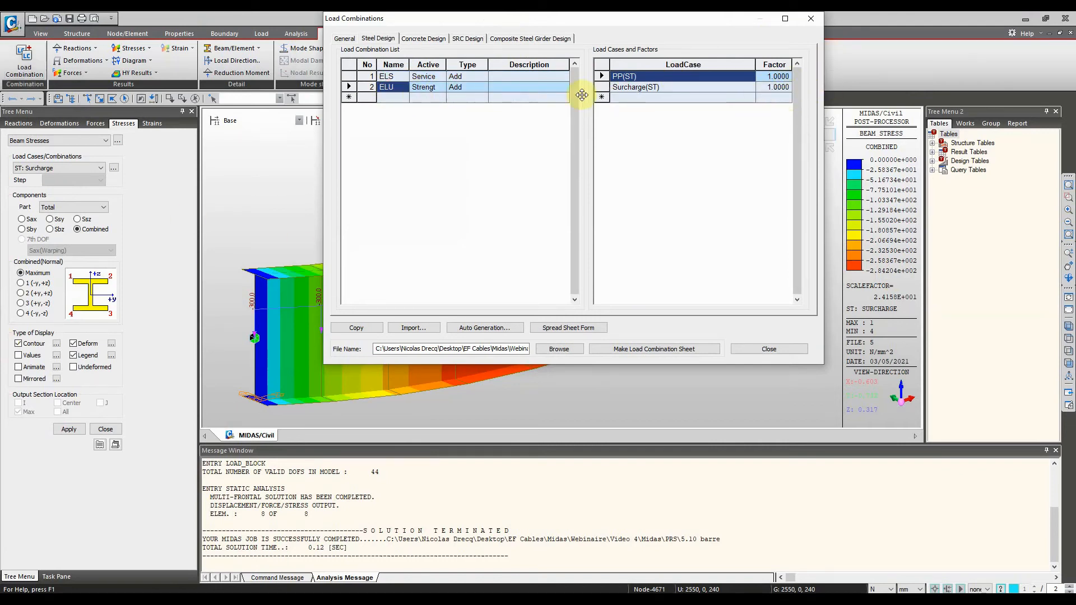
pyautogui.click(810, 20)
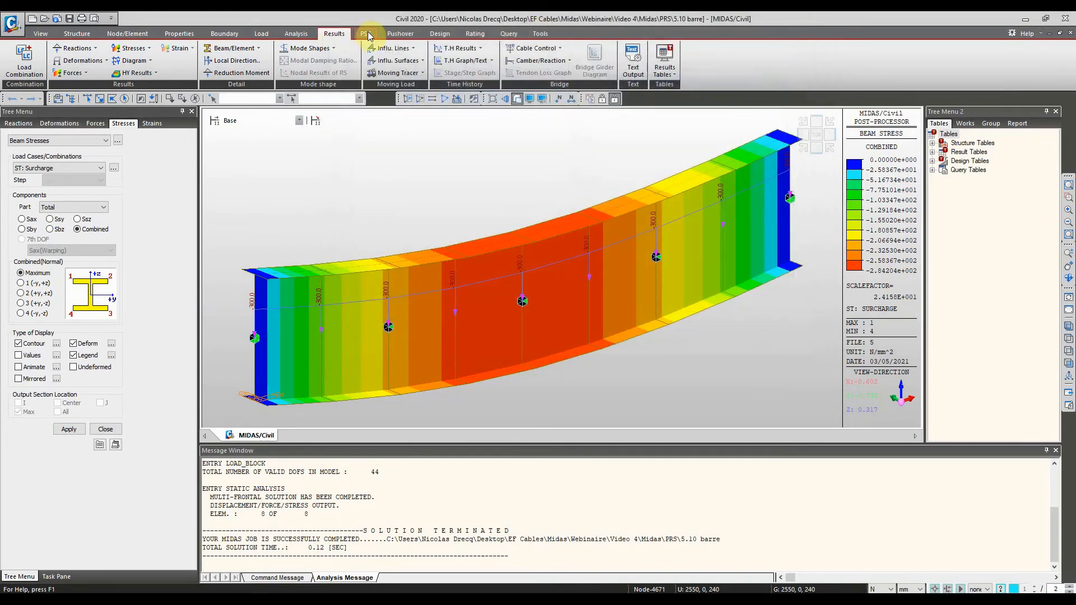
# Examine the steel design options, the common design parameters, and the model's materials, sections, supports and loads.
pyautogui.click(440, 34)
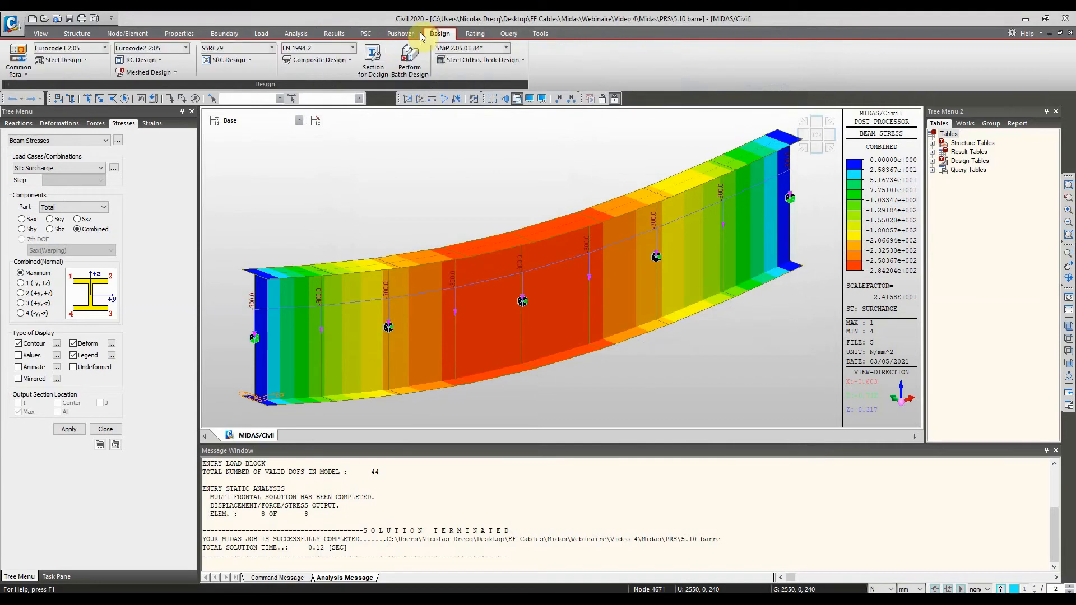
pyautogui.click(47, 63)
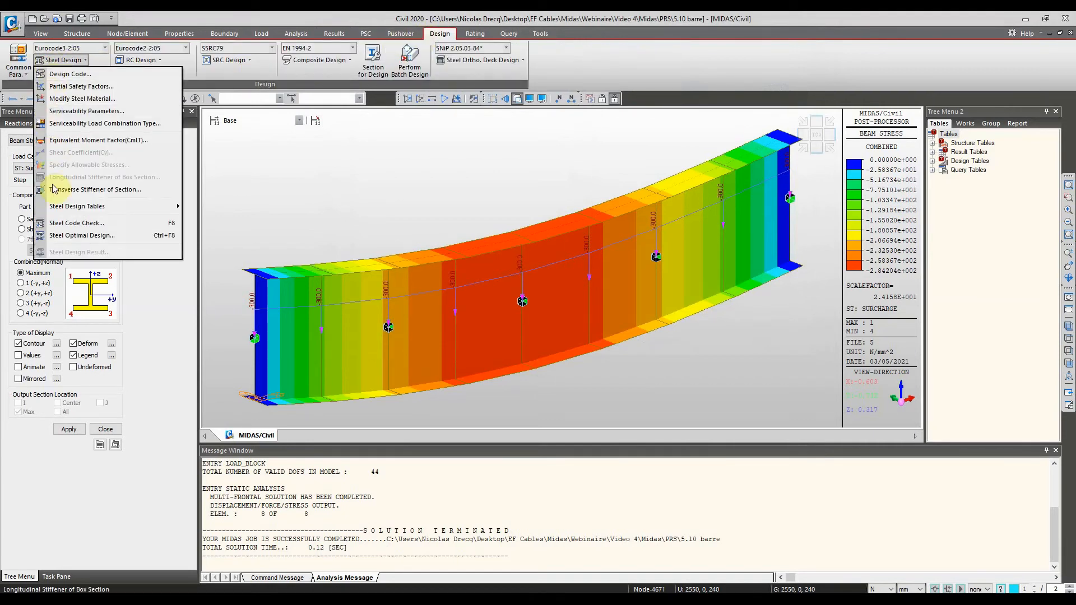
pyautogui.click(142, 17)
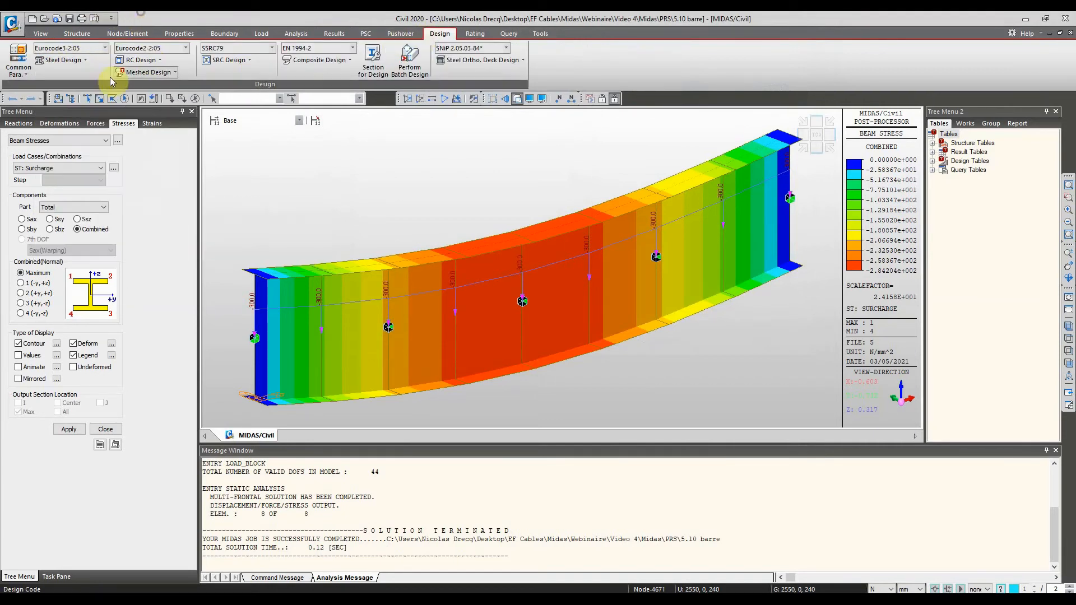
pyautogui.click(20, 63)
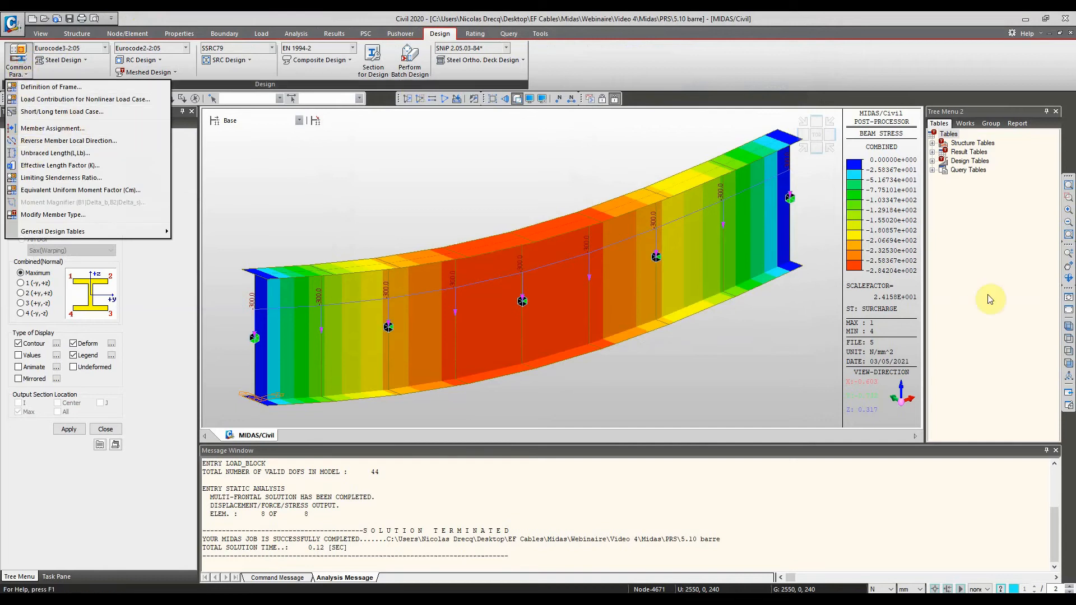
pyautogui.click(1024, 247)
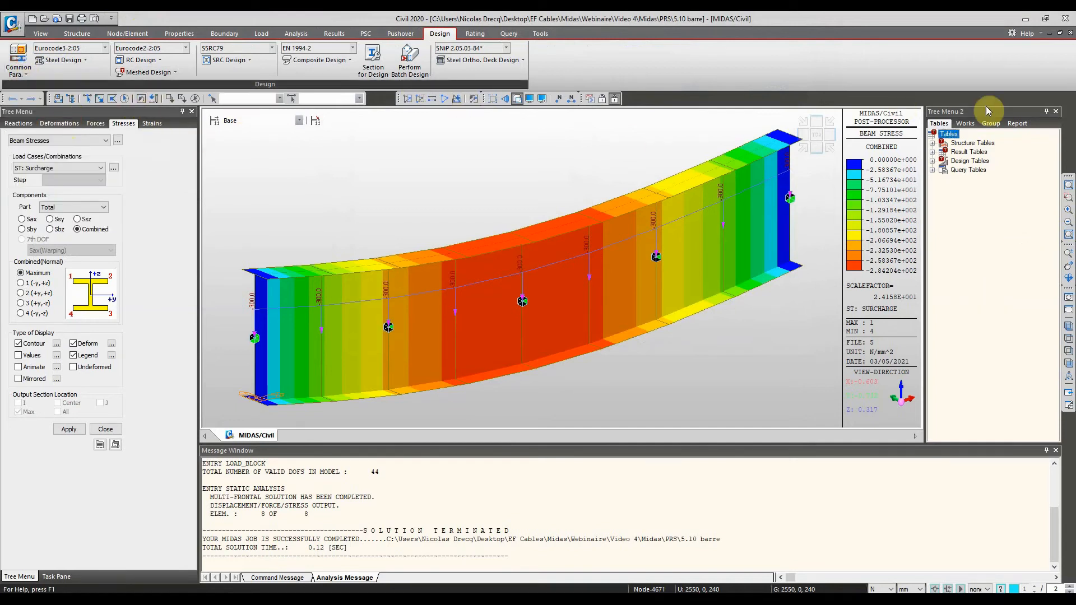
pyautogui.click(966, 123)
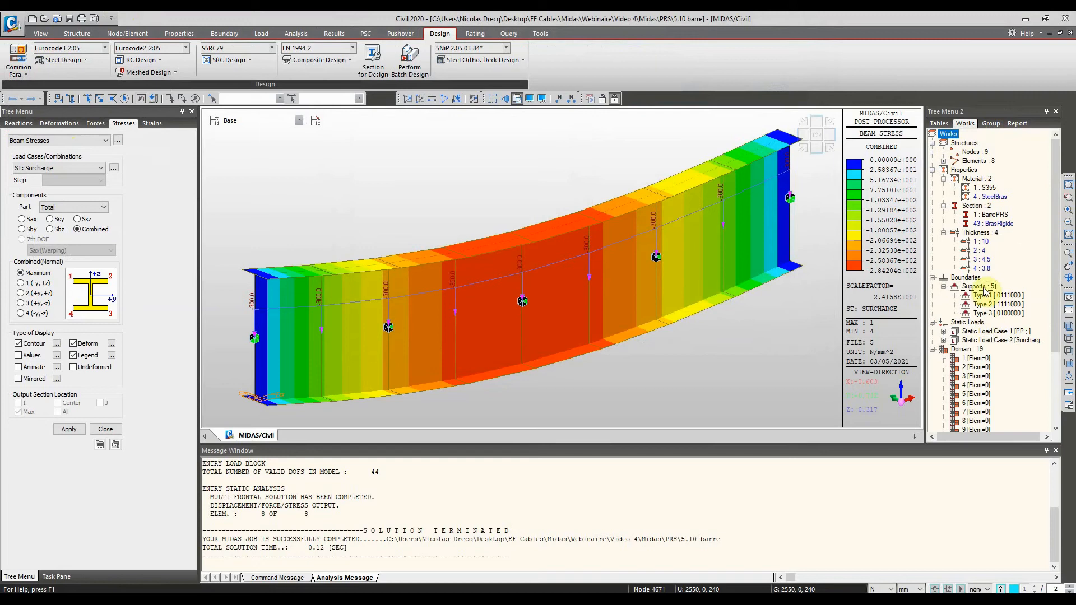
pyautogui.scroll(-4, 974, 297)
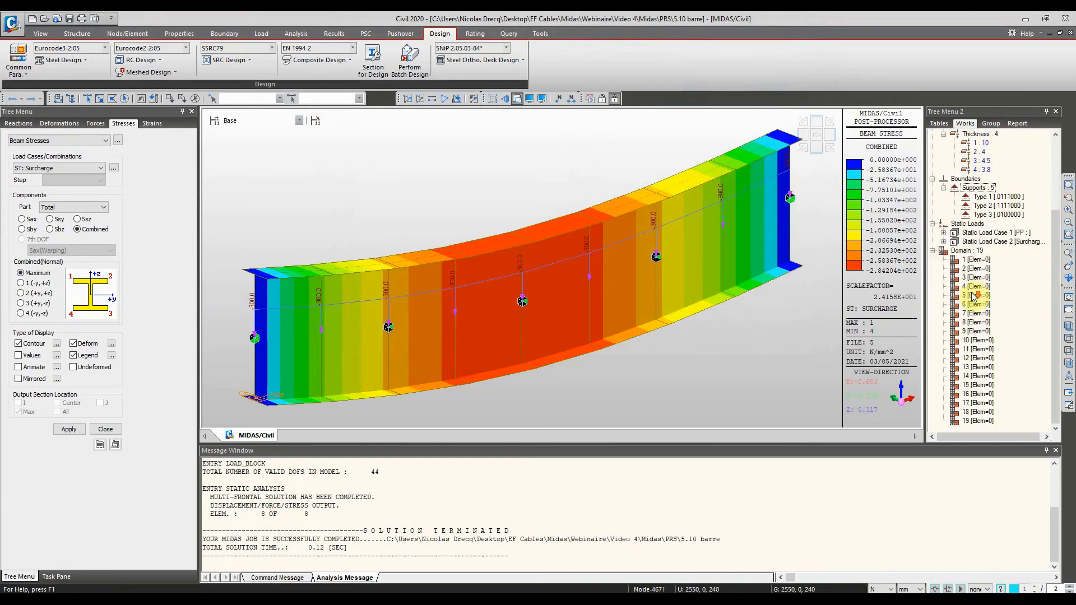
pyautogui.scroll(2, 975, 298)
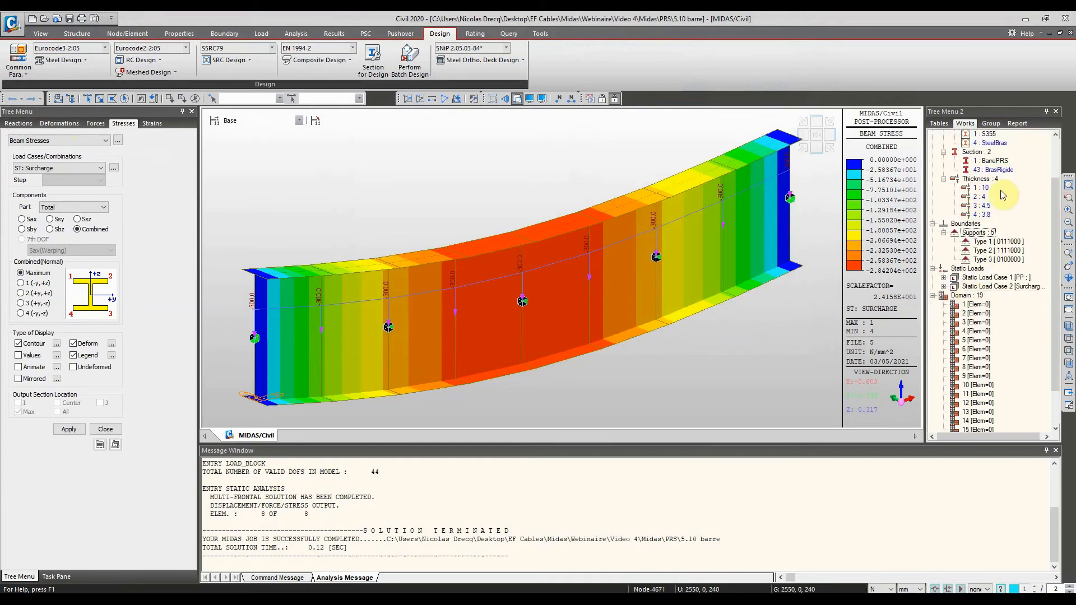
pyautogui.scroll(2, 987, 161)
pyautogui.scroll(2, 880, 163)
pyautogui.scroll(-5, 899, 201)
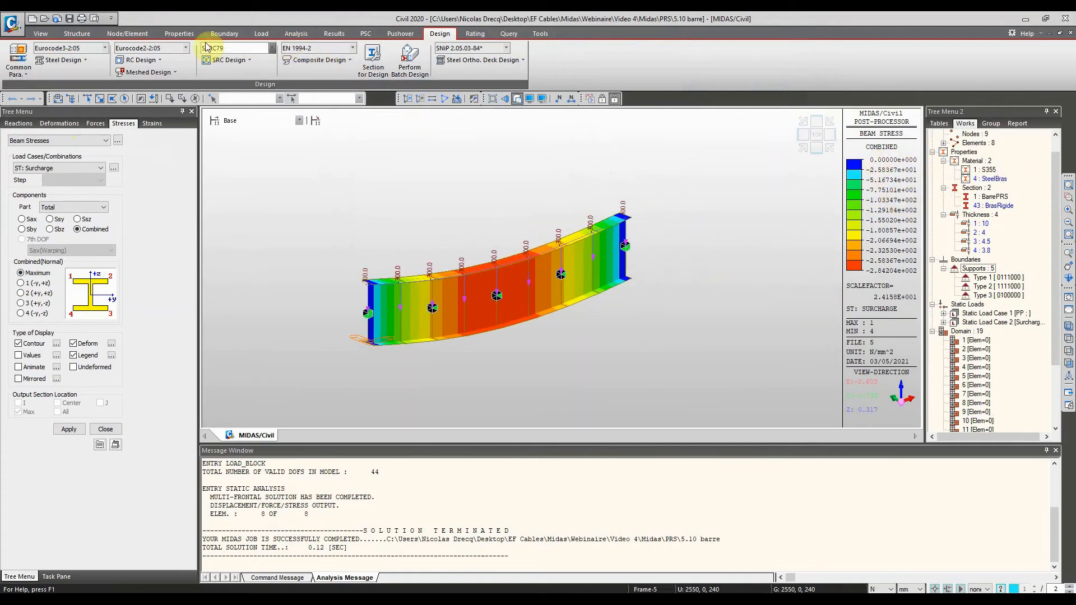
# Open the Unbraced Length design parameters and set the unbraced length Ly to 5000 mm.
pyautogui.click(25, 71)
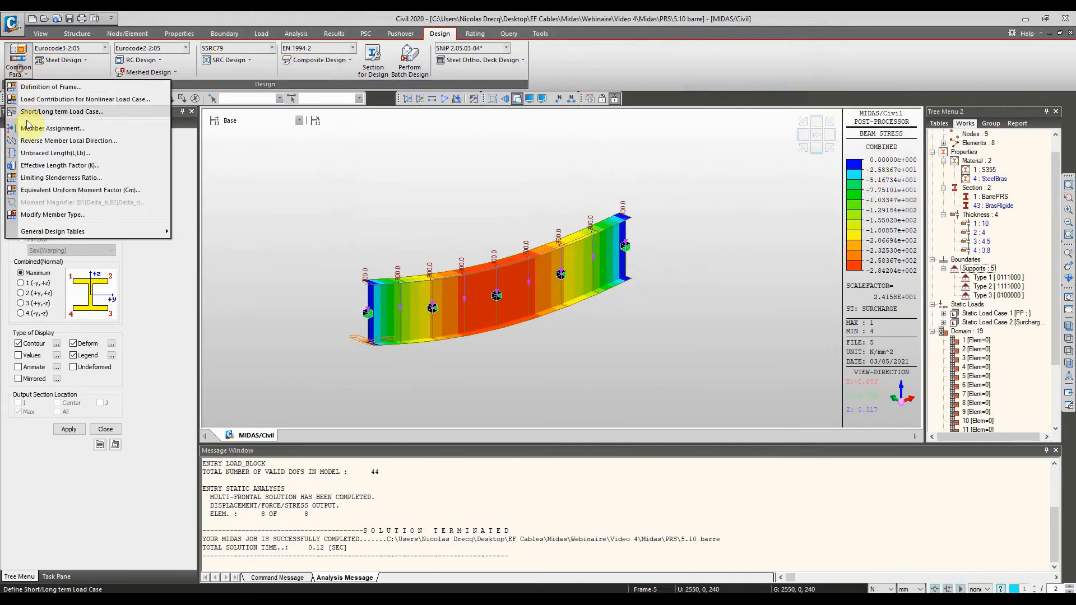
pyautogui.click(66, 155)
pyautogui.doubleClick(55, 203)
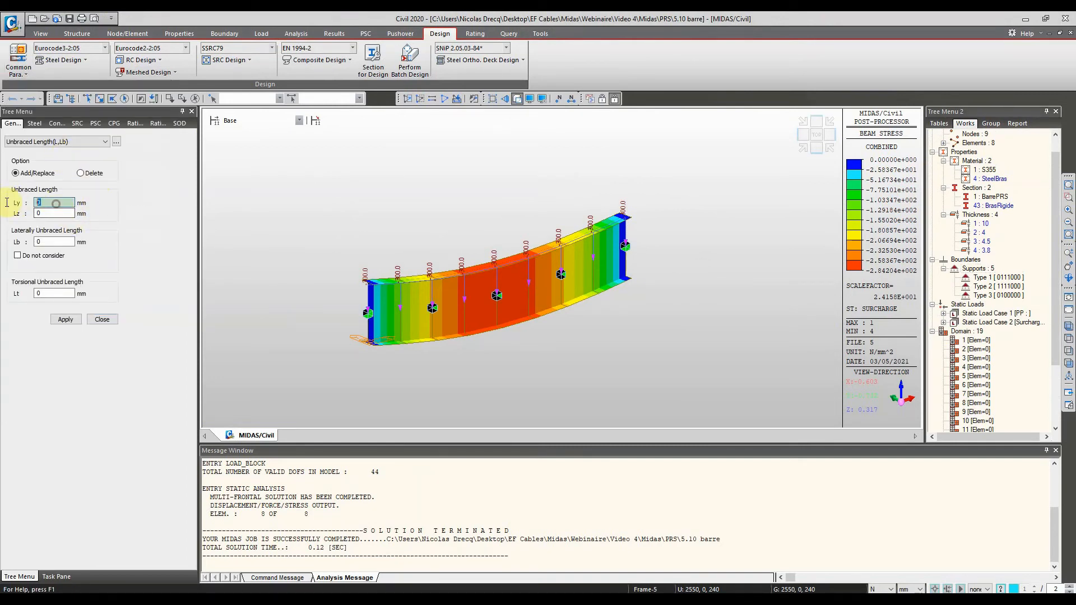
pyautogui.write('500')
pyautogui.moveTo(56, 203); pyautogui.dragTo(17, 200)
pyautogui.write('500')
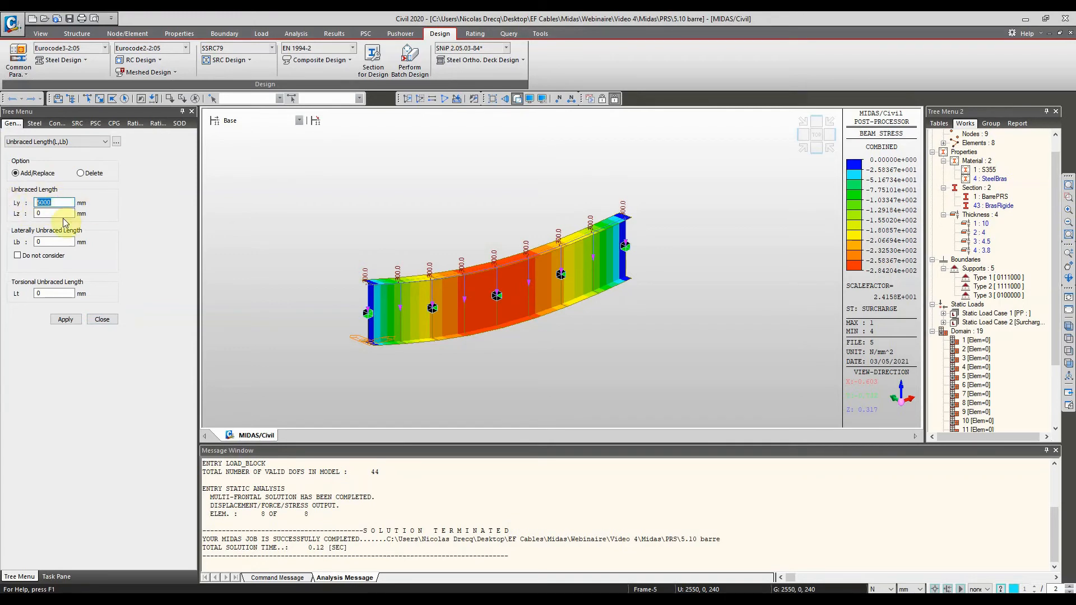
# Set the unbraced length Lz, the laterally unbraced length Lb and the torsional unbraced length Lt to 5000 mm each.
pyautogui.click(53, 214)
pyautogui.write('5000')
pyautogui.click(52, 242)
pyautogui.doubleClick(64, 214)
pyautogui.write('5000')
pyautogui.doubleClick(67, 242)
pyautogui.write('5000')
pyautogui.doubleClick(65, 294)
pyautogui.write('5000')
# Apply the 5000 mm unbraced lengths to all elements of the beam.
pyautogui.click(99, 98)
pyautogui.moveTo(285, 220); pyautogui.dragTo(761, 365)
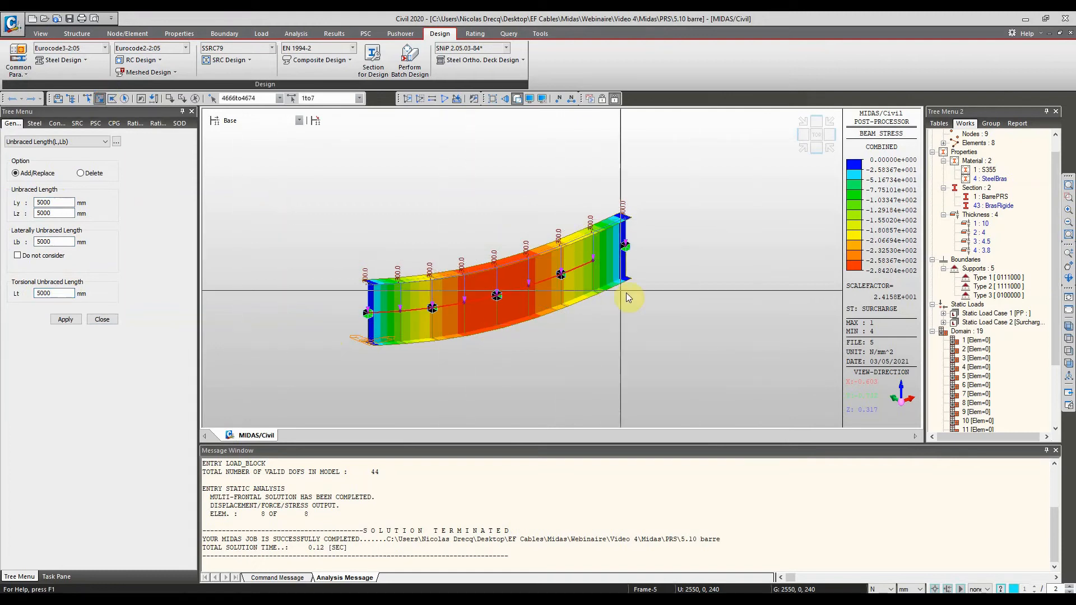
pyautogui.click(65, 320)
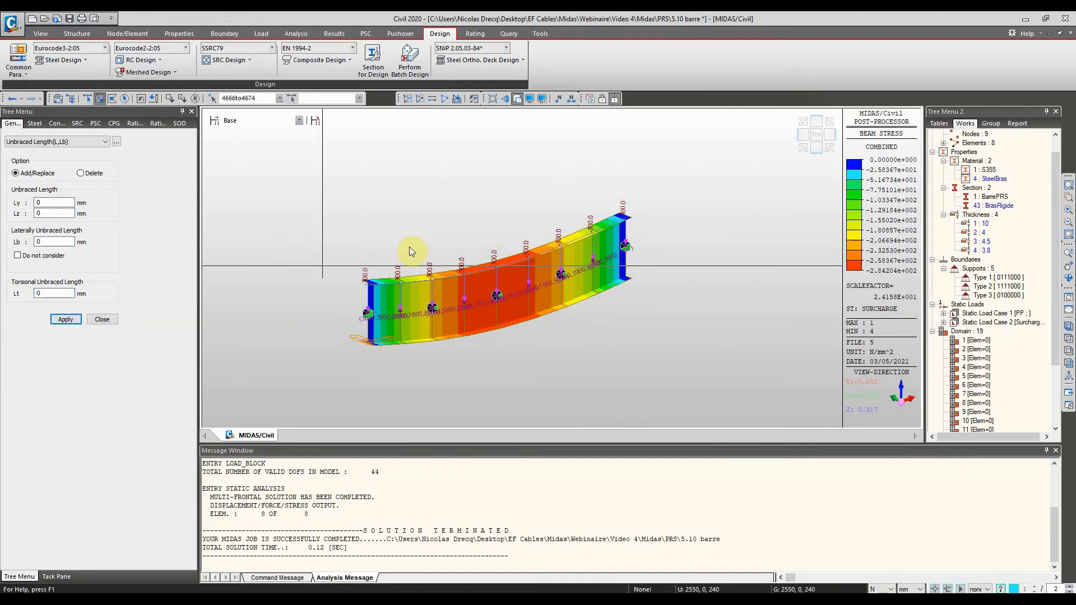
# Run the Eurocode 3 steel code check and open the detailed report for the BarrePRS section.
pyautogui.click(84, 60)
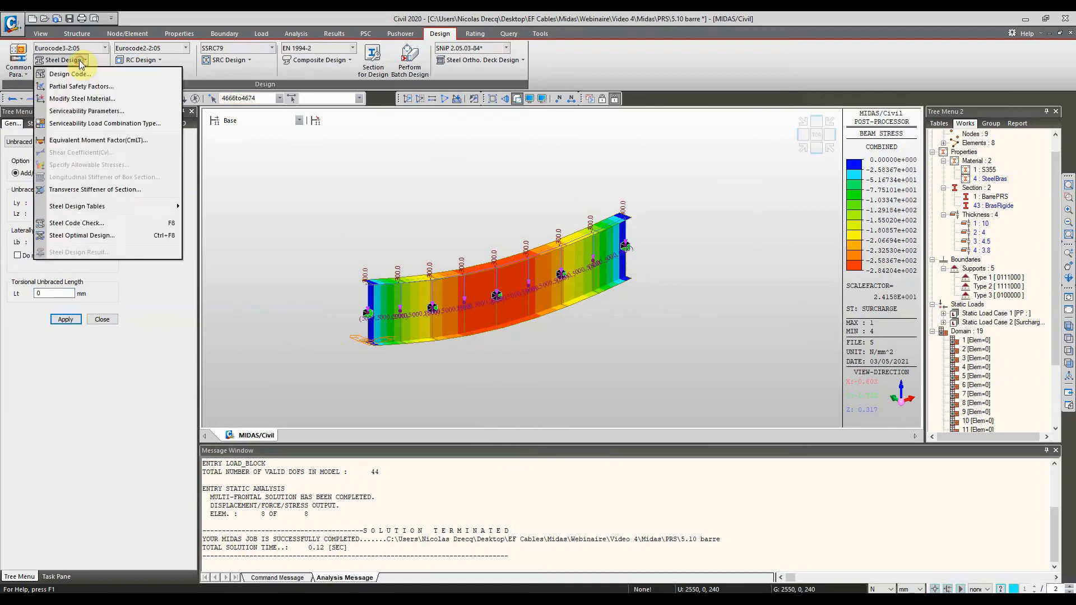
pyautogui.click(69, 218)
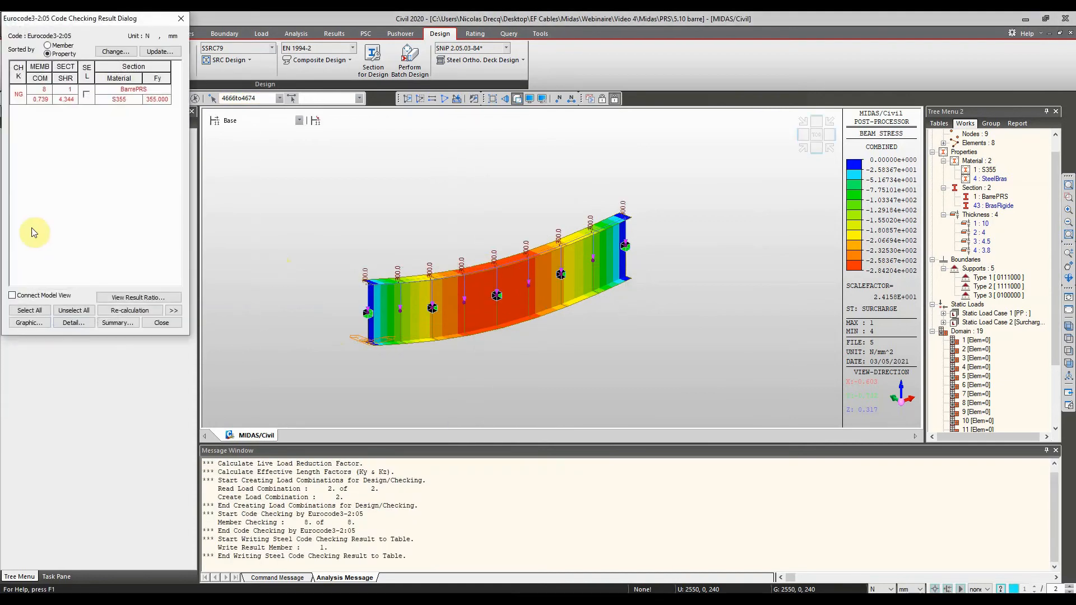
pyautogui.click(87, 95)
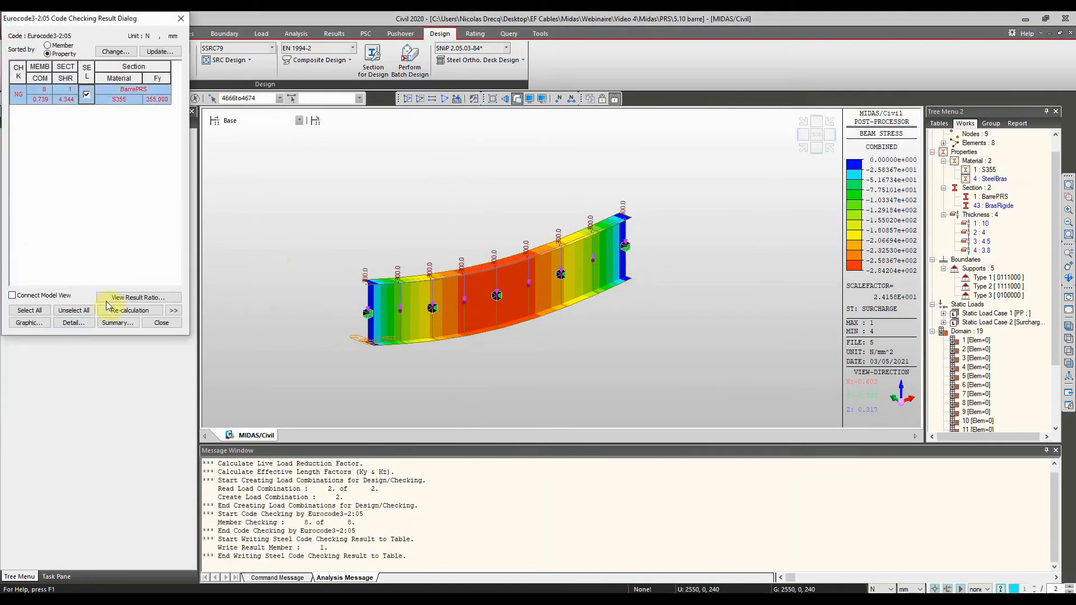
pyautogui.click(81, 324)
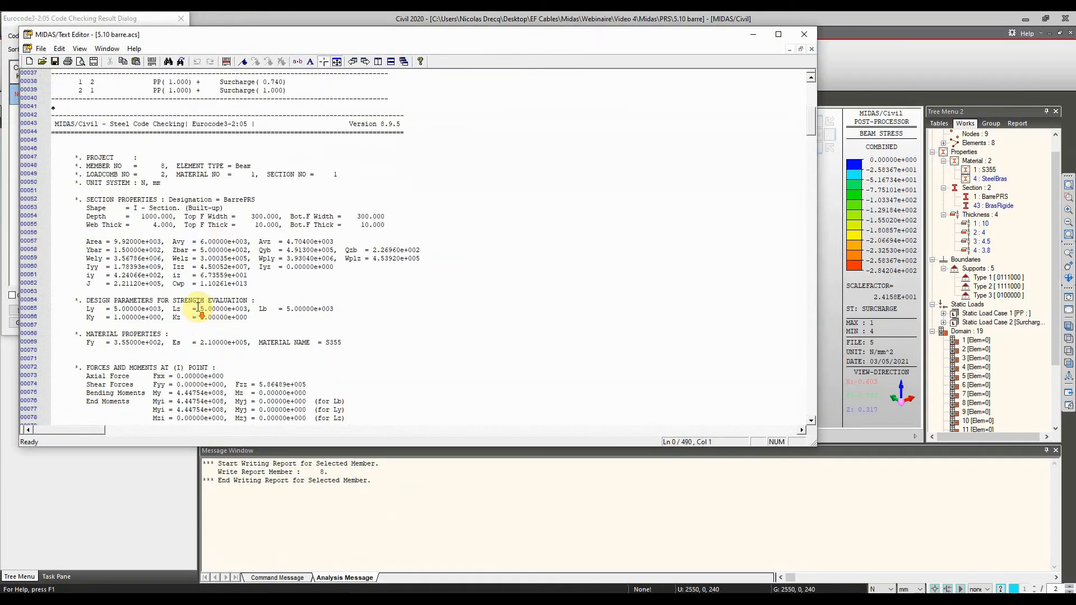
# Examine the report's design parameters, flange and web classification, and effective section calculations about both axes.
pyautogui.scroll(-1, 199, 307)
pyautogui.scroll(-2, 275, 222)
pyautogui.scroll(-10, 275, 222)
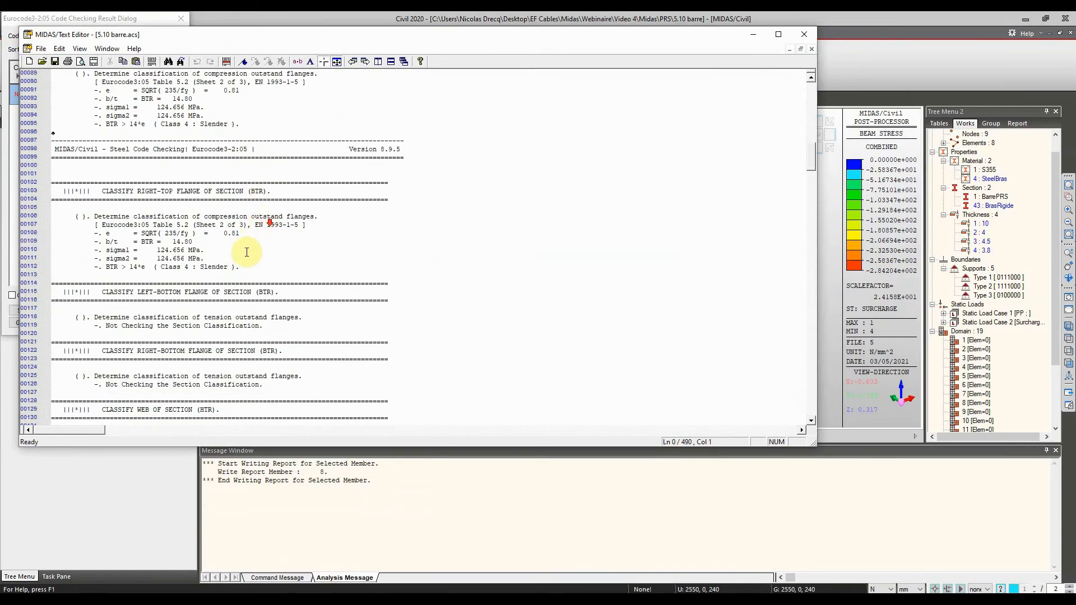
pyautogui.scroll(-7, 196, 269)
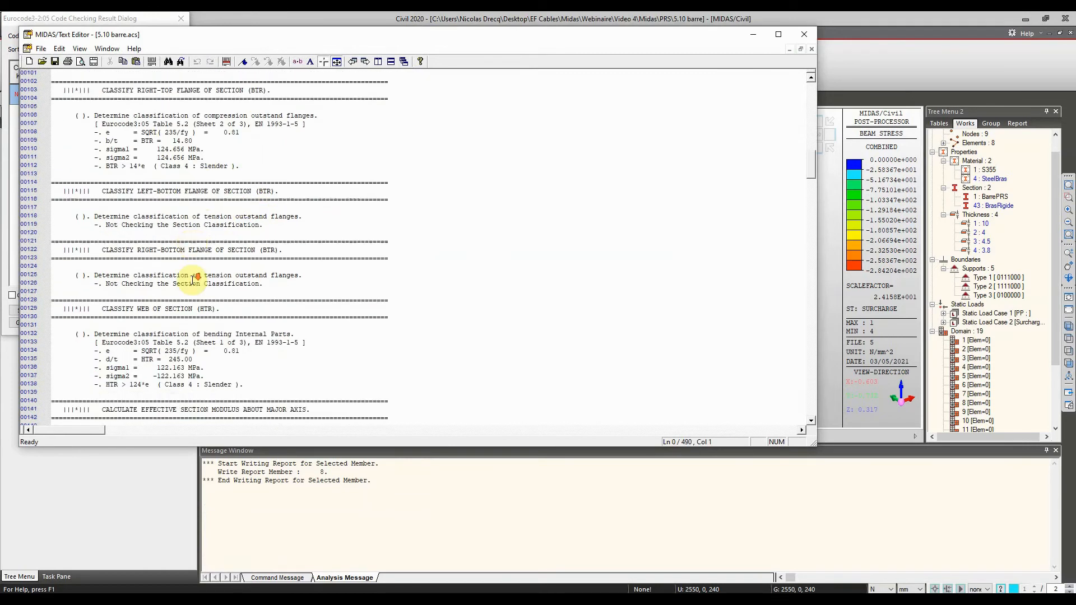
pyautogui.scroll(-7, 201, 258)
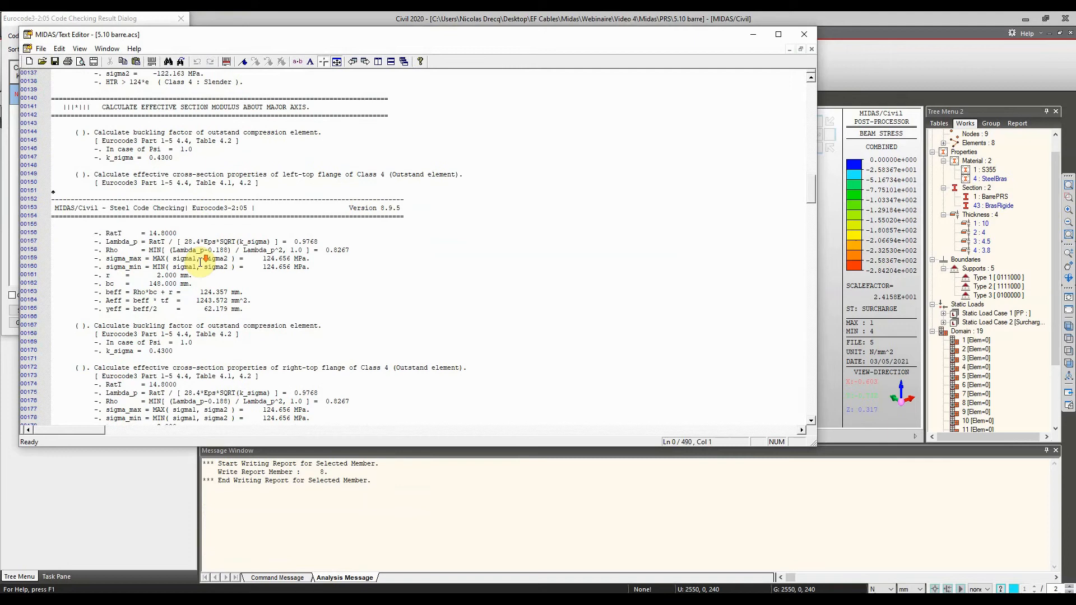
pyautogui.scroll(-9, 200, 261)
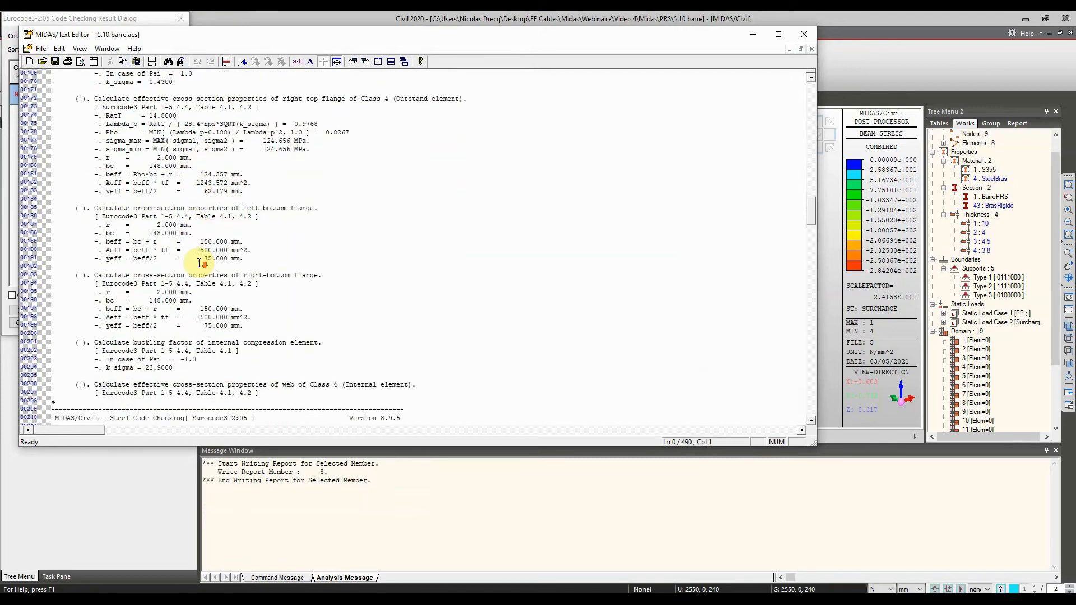
pyautogui.scroll(-10, 199, 328)
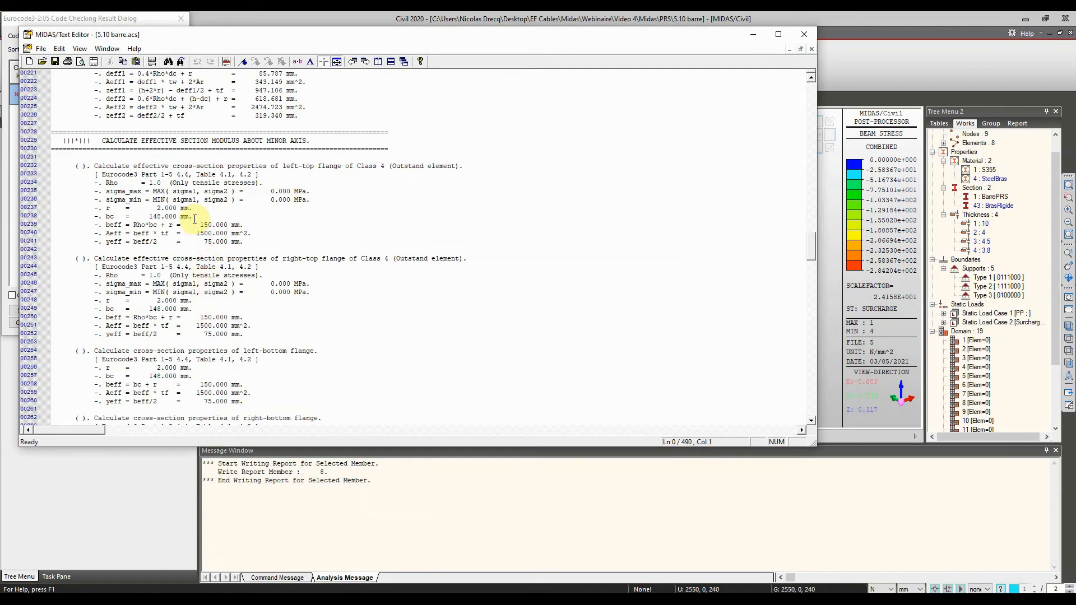
pyautogui.scroll(-5, 194, 219)
pyautogui.scroll(-4, 194, 217)
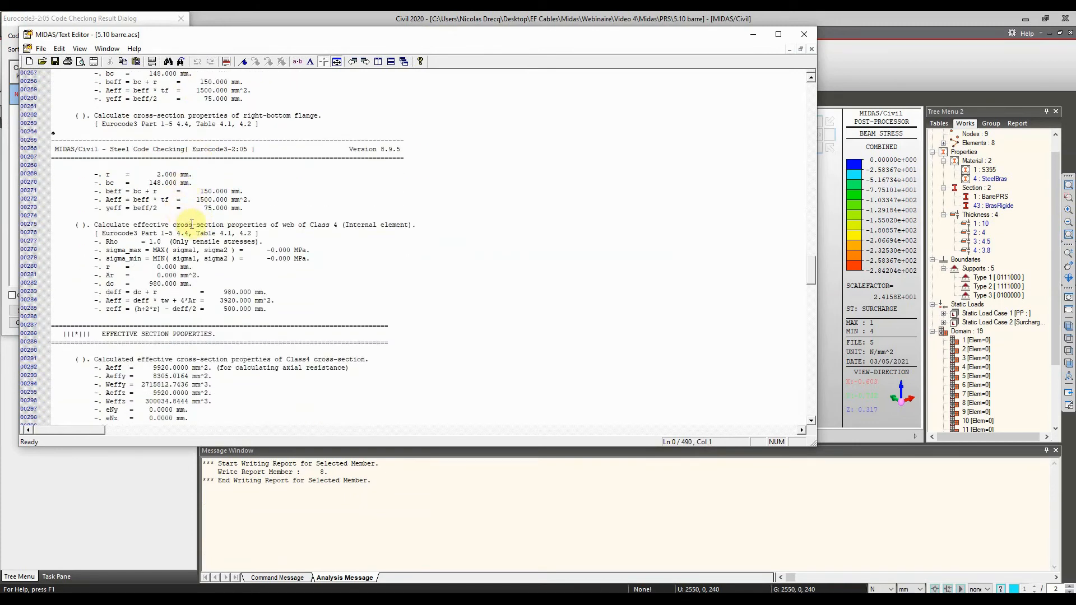
# Examine the partial factors and the axial, shear and major-axis bending resistance checks in the report.
pyautogui.scroll(-10, 209, 226)
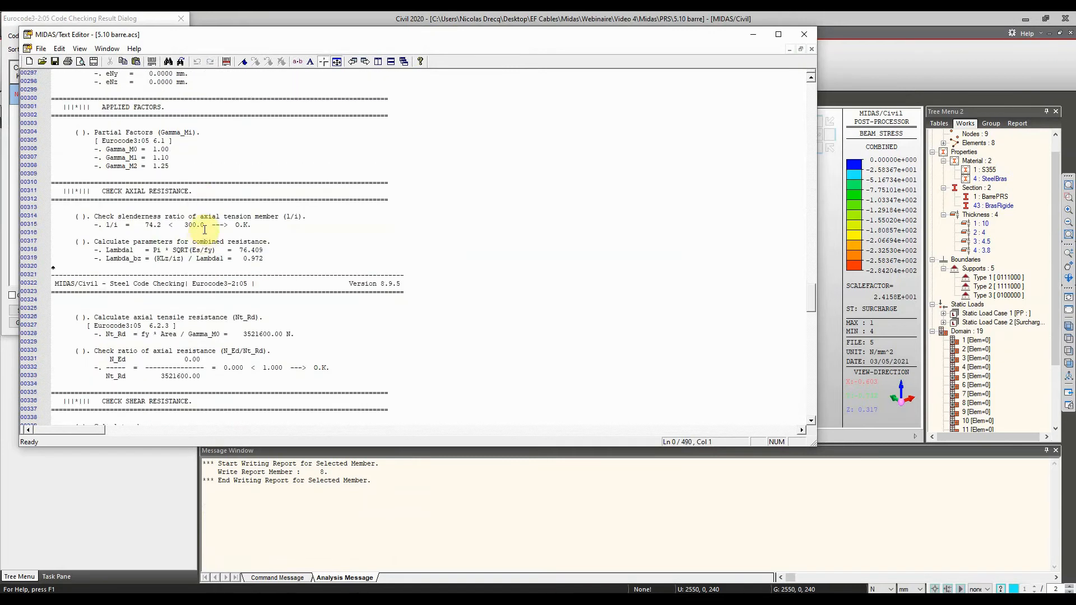
pyautogui.scroll(-2, 225, 241)
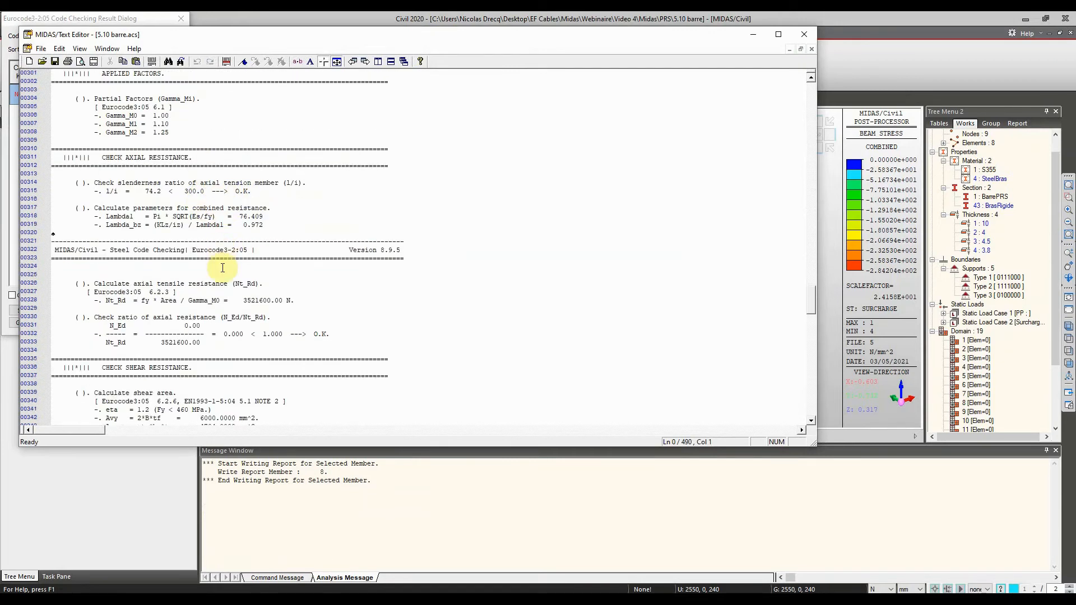
pyautogui.scroll(-6, 230, 298)
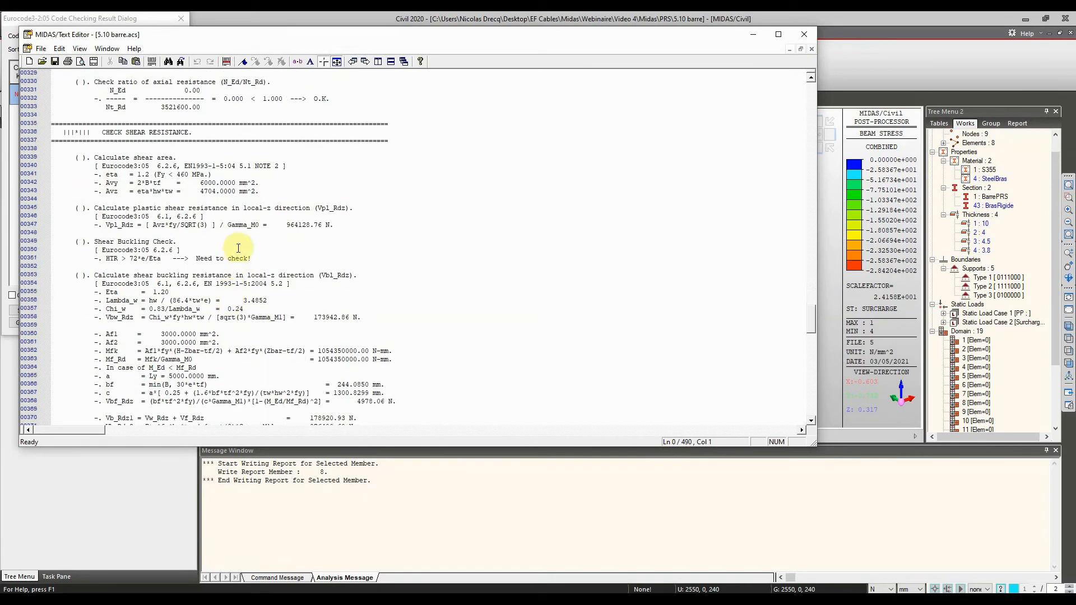
pyautogui.scroll(-3, 219, 260)
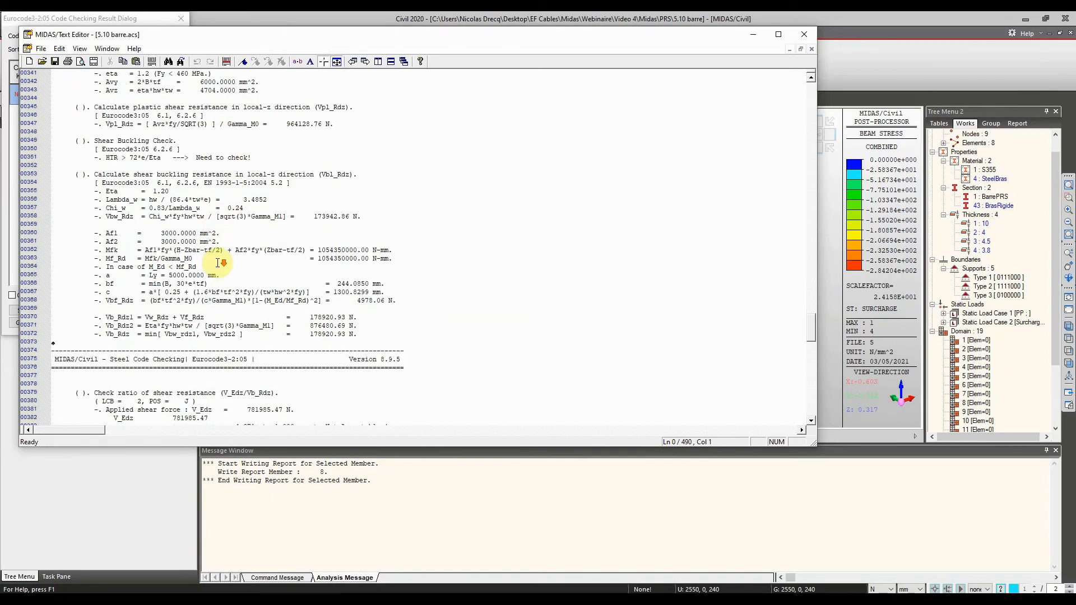
pyautogui.scroll(-1, 218, 253)
pyautogui.scroll(-3, 217, 240)
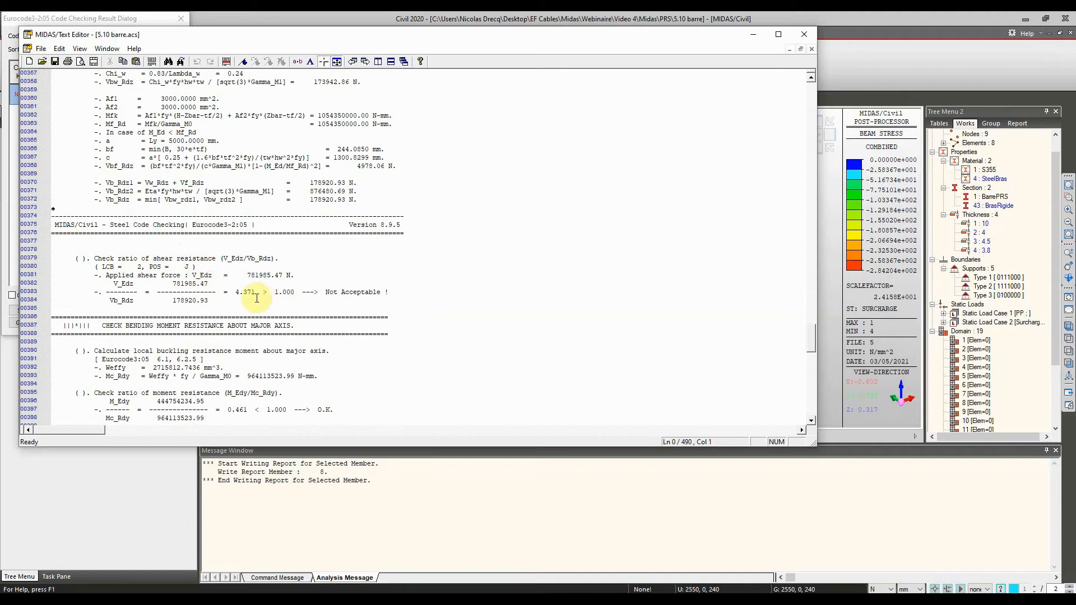
pyautogui.scroll(-3, 247, 295)
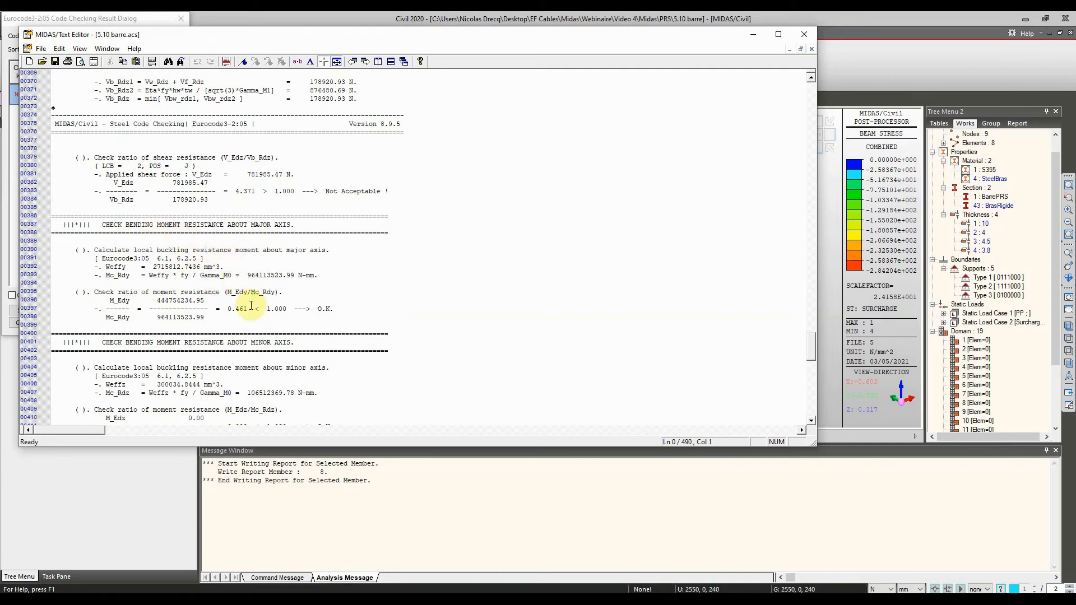
# Examine the report's minor-axis bending, lateral-torsional buckling, combined resistance and deflection checks.
pyautogui.scroll(-9, 251, 305)
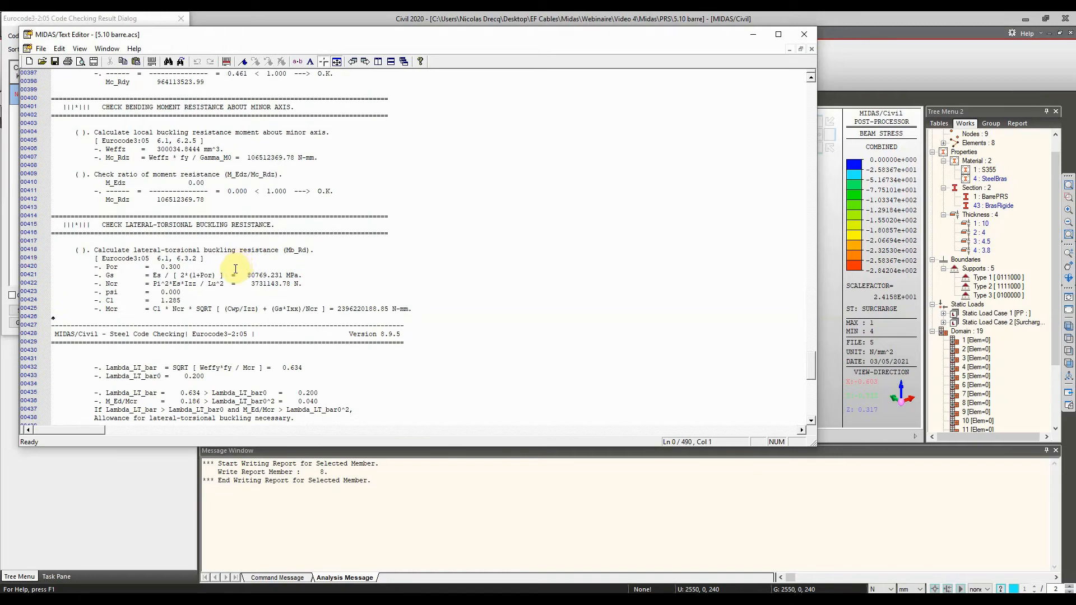
pyautogui.scroll(-1, 235, 269)
pyautogui.scroll(-5, 236, 271)
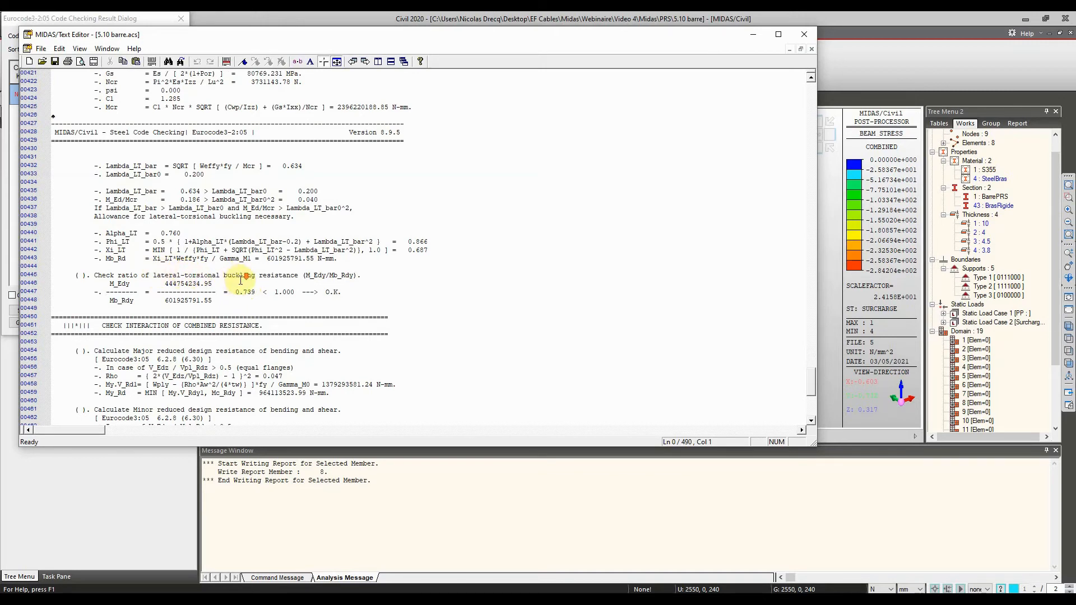
pyautogui.scroll(-4, 241, 279)
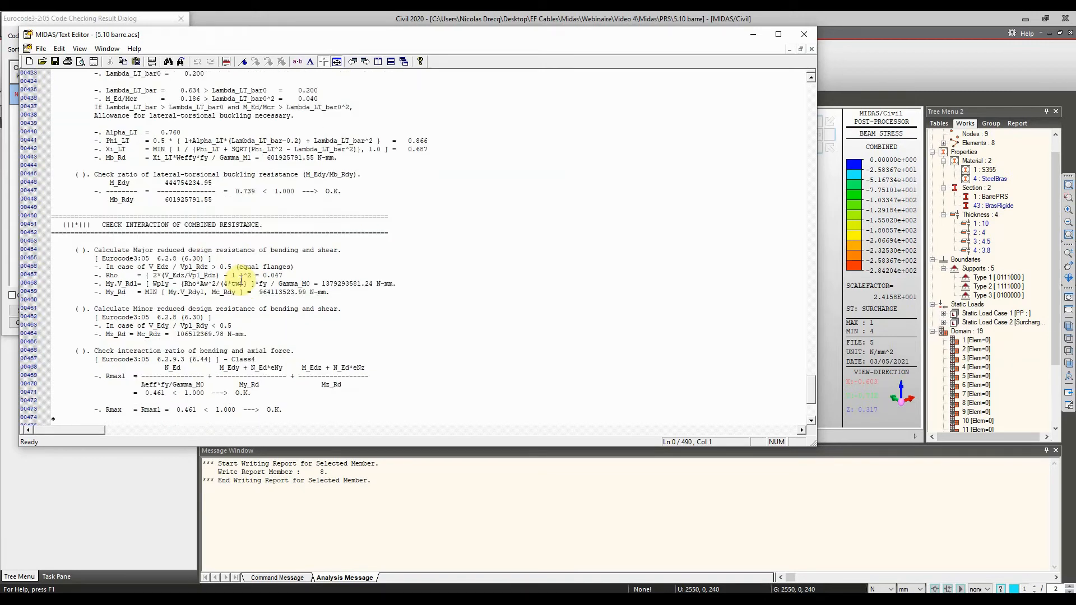
pyautogui.scroll(-7, 241, 279)
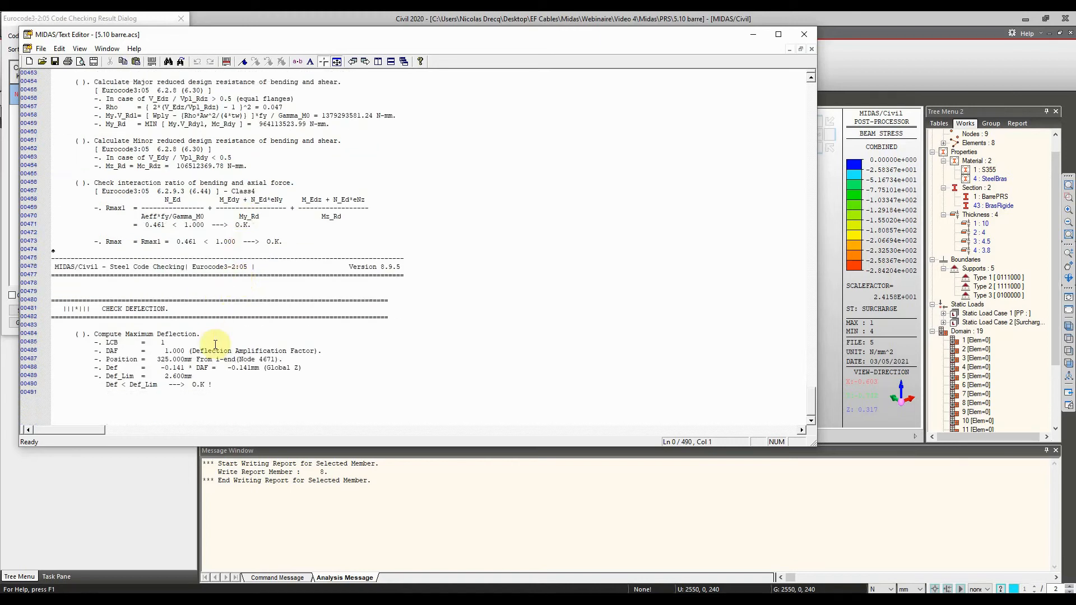
# Go back through the report to the shear resistance ratio check and review it.
pyautogui.scroll(7, 209, 376)
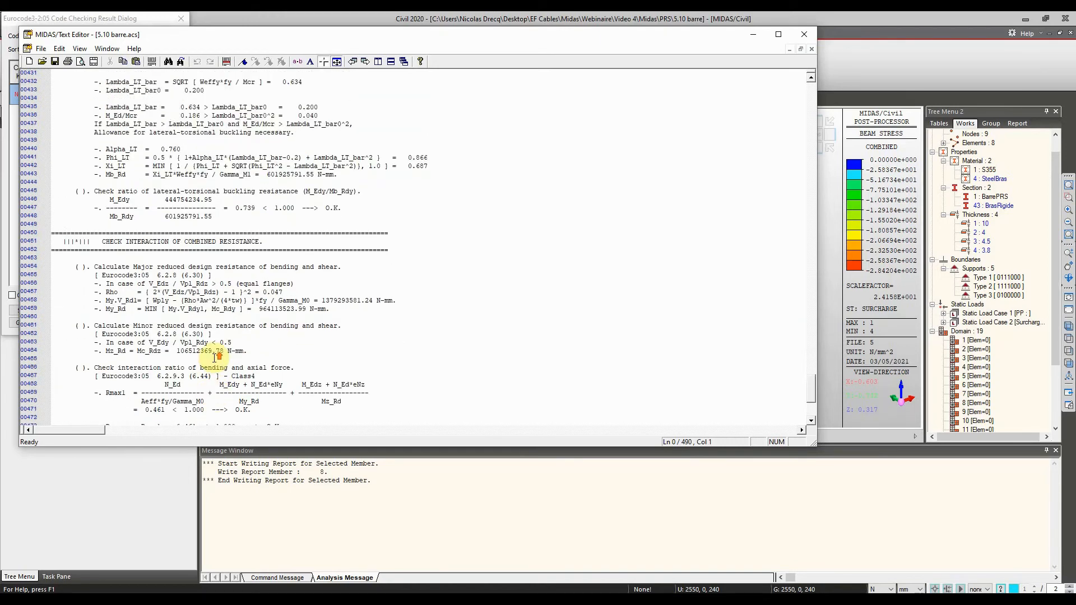
pyautogui.scroll(4, 208, 300)
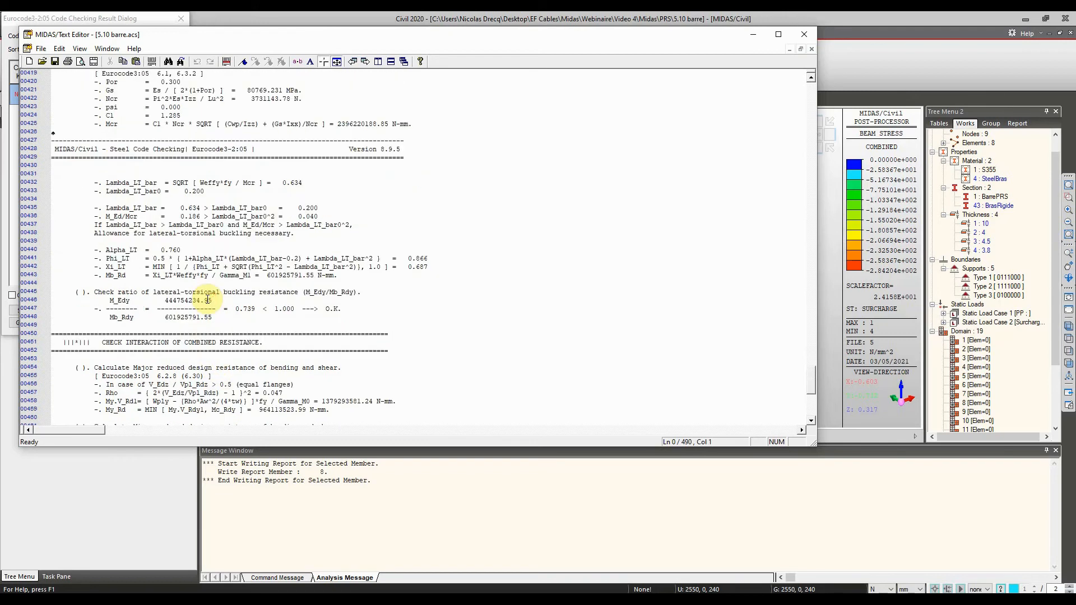
pyautogui.scroll(8, 215, 300)
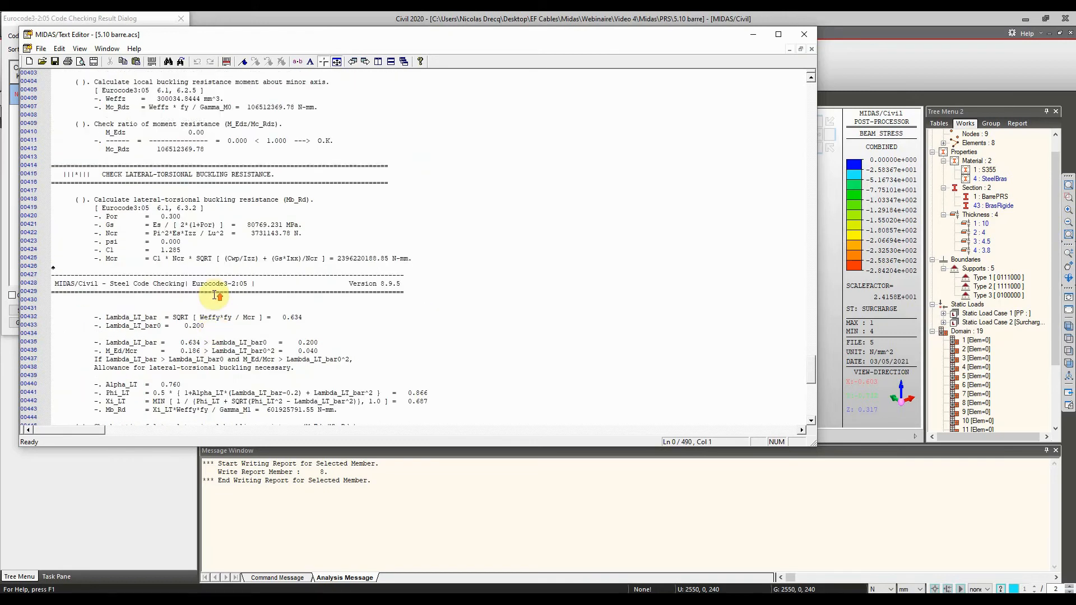
pyautogui.scroll(3, 212, 290)
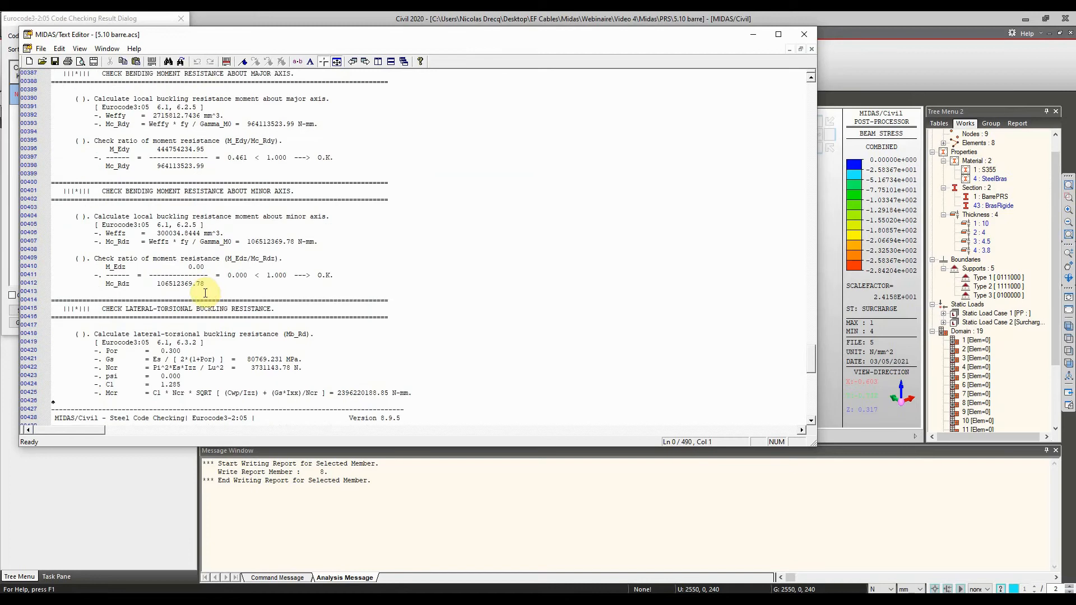
pyautogui.scroll(3, 212, 294)
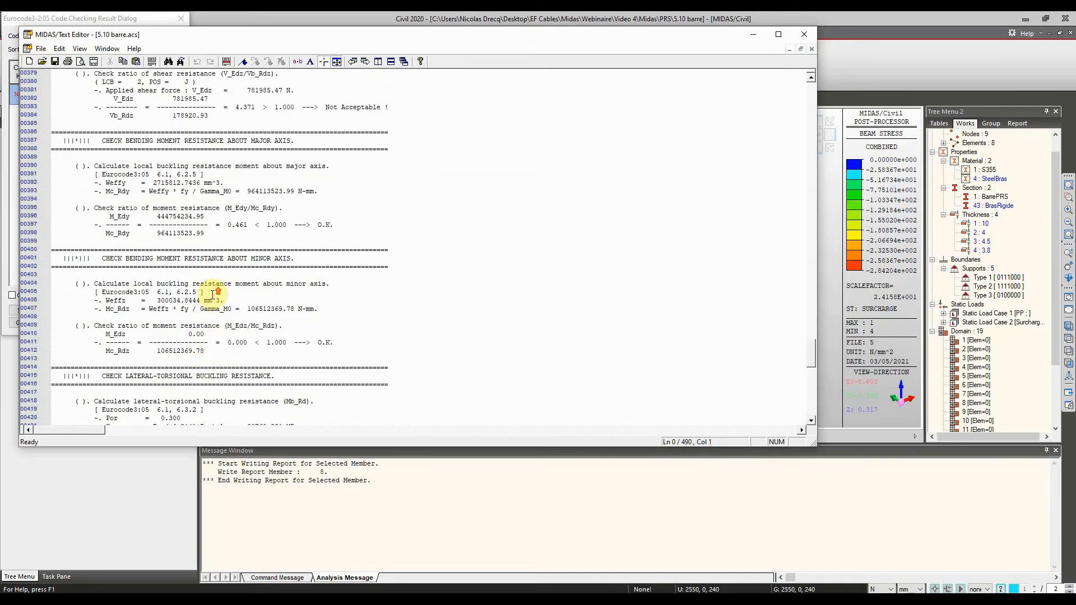
pyautogui.scroll(8, 212, 296)
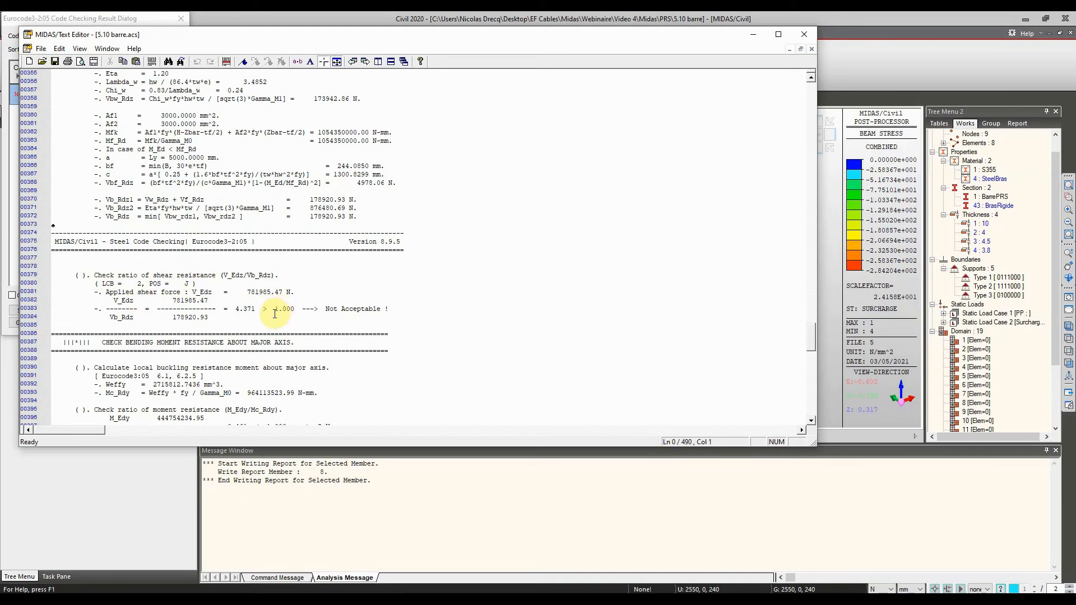
# Close the detailed report and the code checking results.
pyautogui.click(803, 34)
pyautogui.click(492, 266)
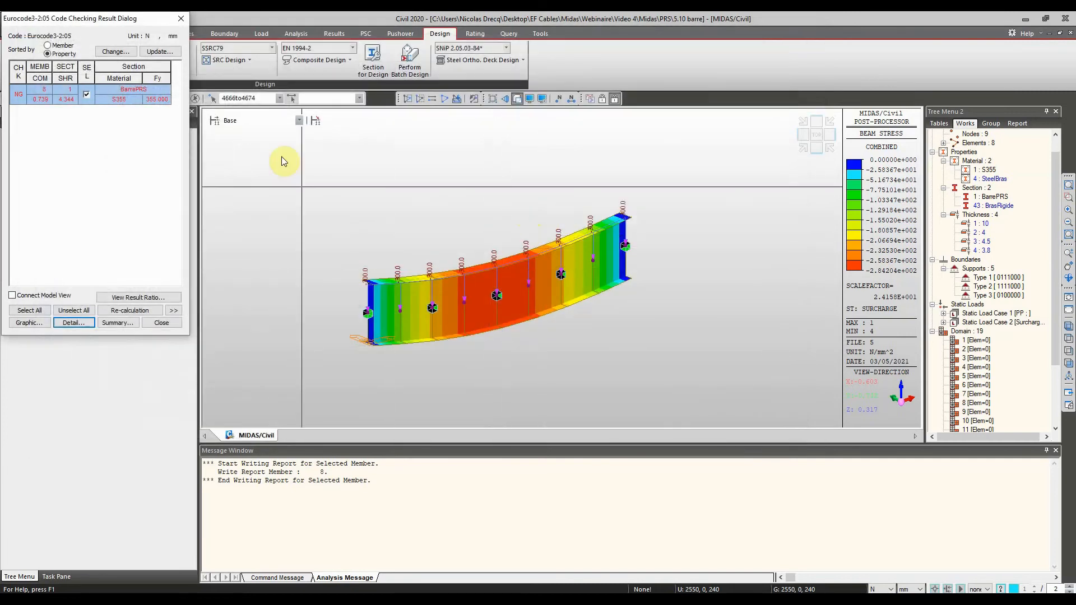
pyautogui.click(181, 19)
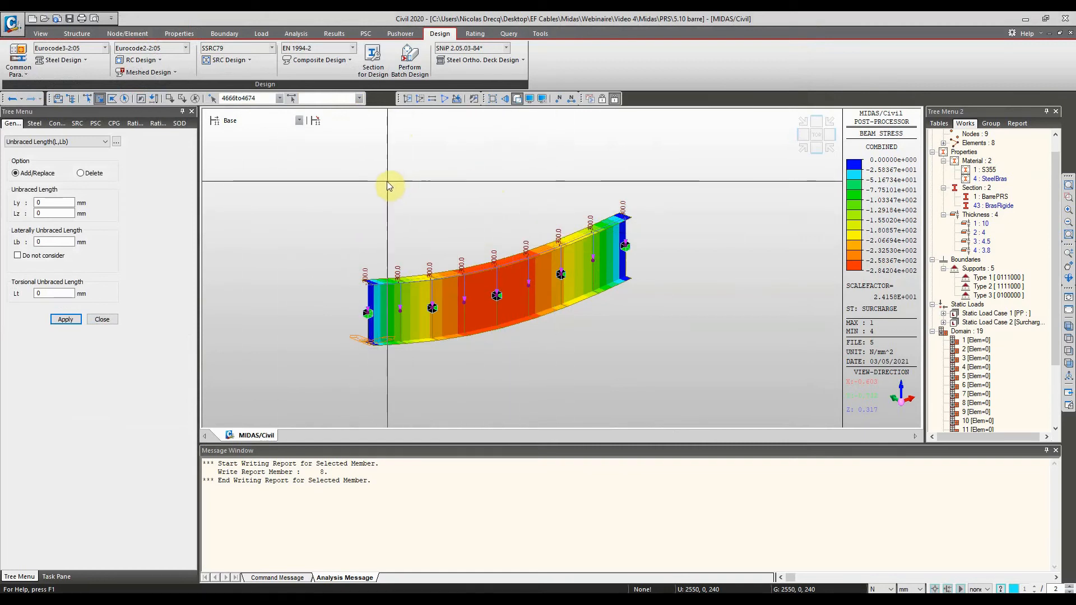
# Close the 5.10 barre model and open the 5.10 raidie.mcb model from the PRS folder.
pyautogui.click(518, 99)
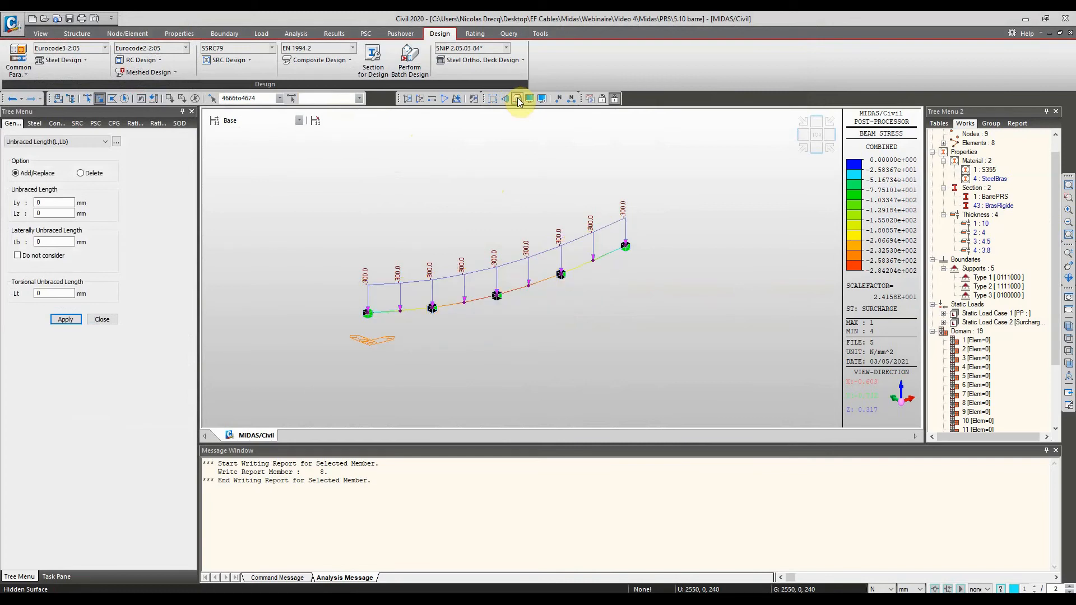
pyautogui.click(518, 99)
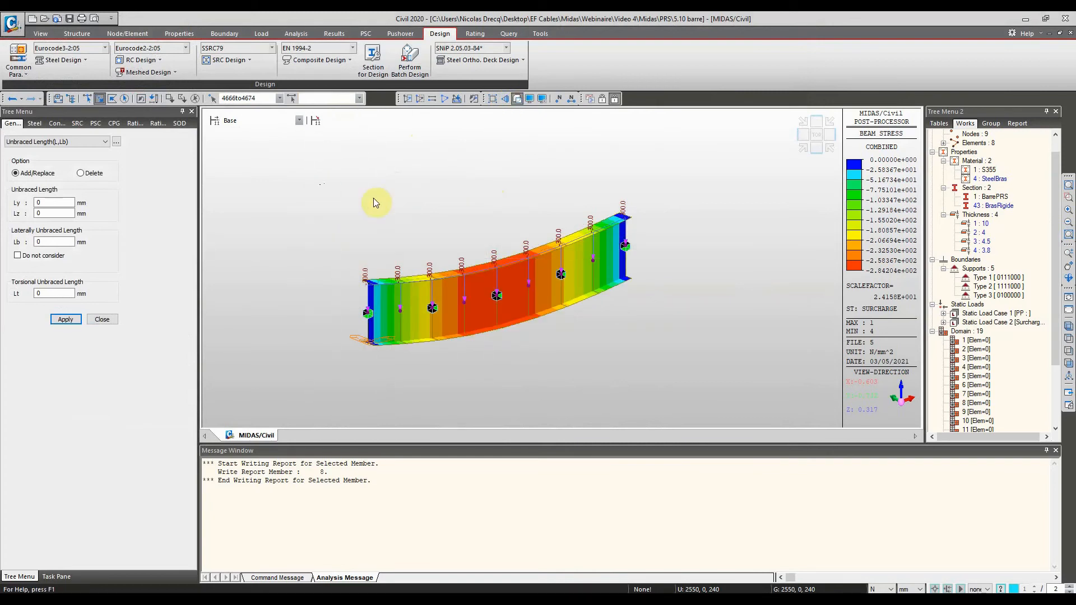
pyautogui.click(1061, 19)
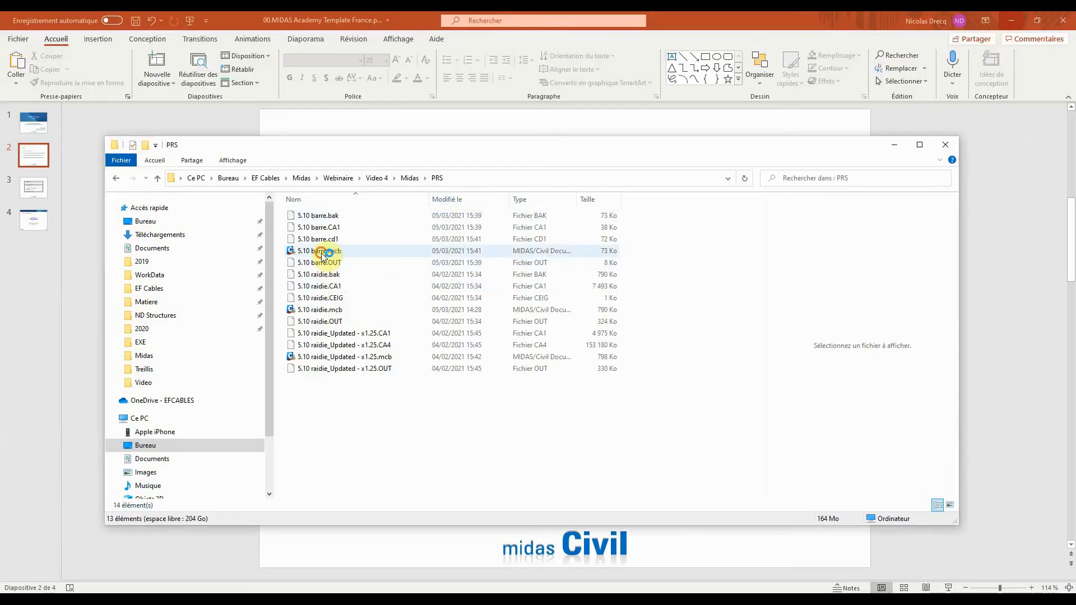
pyautogui.click(324, 311)
pyautogui.click(318, 312)
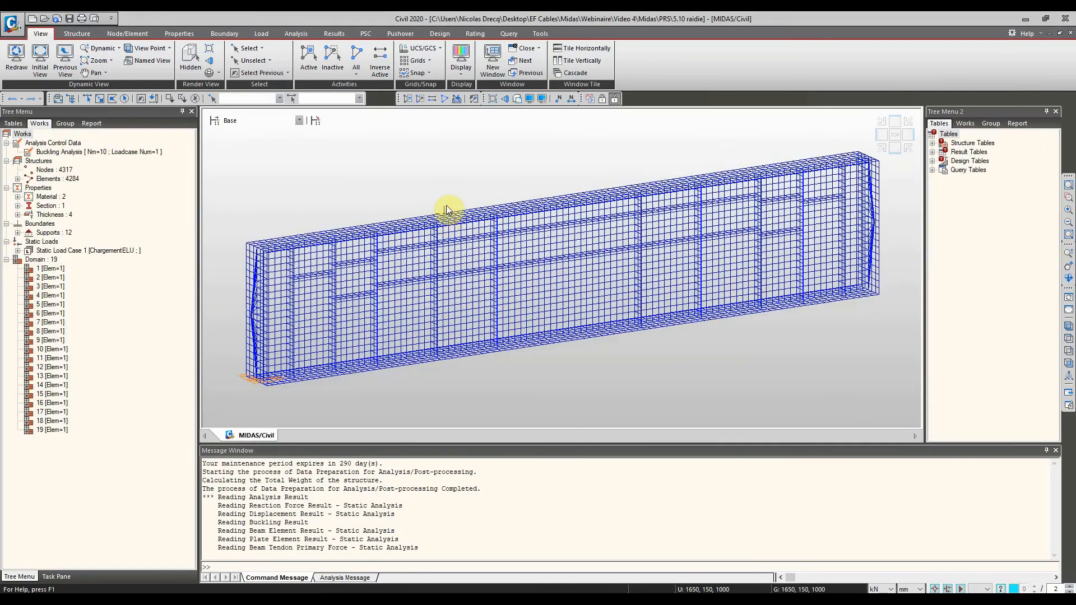
# Display the stiffened girder with hidden surfaces and show the model's works tree in the second tree menu.
pyautogui.click(517, 99)
pyautogui.moveTo(511, 195)
pyautogui.keyDown('ctrl'); pyautogui.mouseDown(button='middle')
pyautogui.moveTo(490, 202)
pyautogui.moveTo(608, 185)
pyautogui.moveTo(615, 173)
pyautogui.moveTo(512, 187)
pyautogui.moveTo(550, 187)
pyautogui.moveTo(490, 205)
pyautogui.moveTo(504, 191)
pyautogui.mouseUp(button='middle'); pyautogui.keyUp('ctrl')
pyautogui.click(968, 123)
pyautogui.moveTo(694, 197)
pyautogui.keyDown('ctrl'); pyautogui.mouseDown(button='middle')
pyautogui.moveTo(656, 169)
pyautogui.moveTo(676, 178)
pyautogui.moveTo(644, 187)
pyautogui.moveTo(700, 194)
pyautogui.mouseUp(button='middle'); pyautogui.keyUp('ctrl')
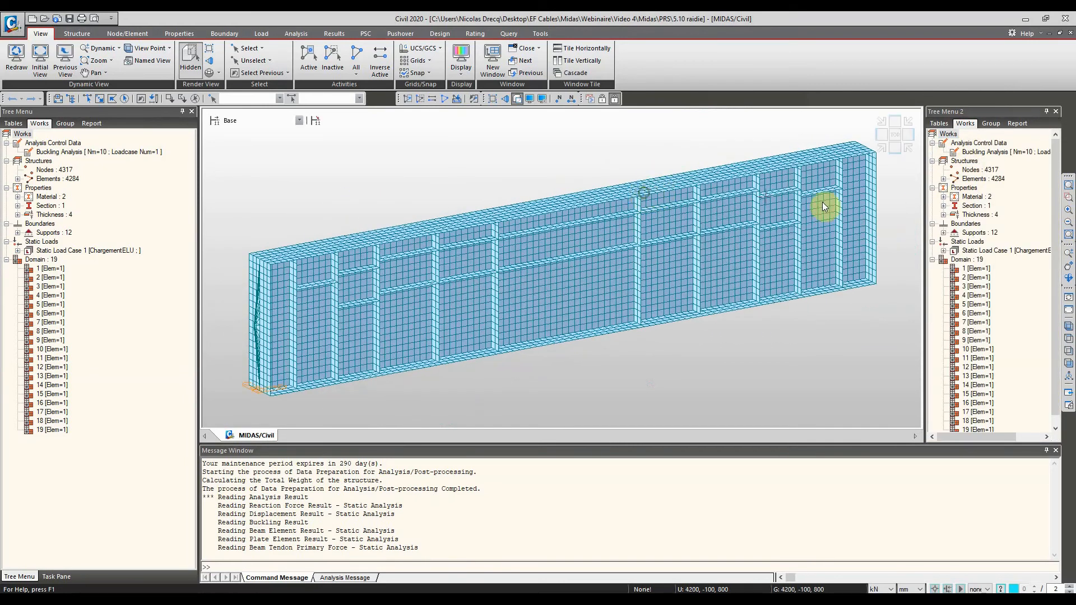
# Examine which girder plates use each of the four thicknesses, 10, 4, 4.5 and 3.8, by highlighting their elements, and clear the selection.
pyautogui.click(945, 215)
pyautogui.click(985, 225)
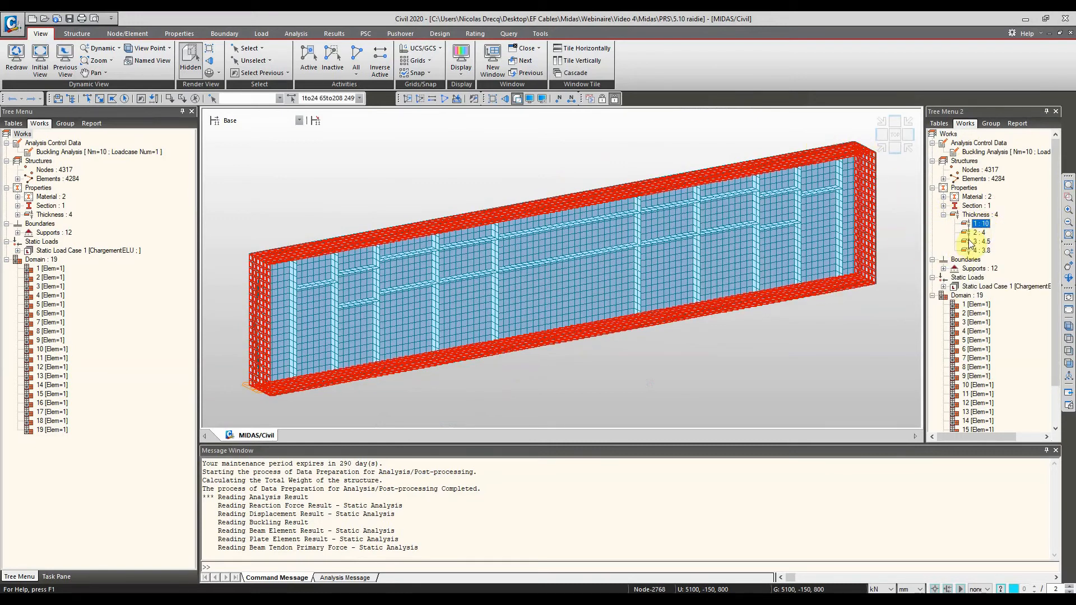
pyautogui.click(981, 233)
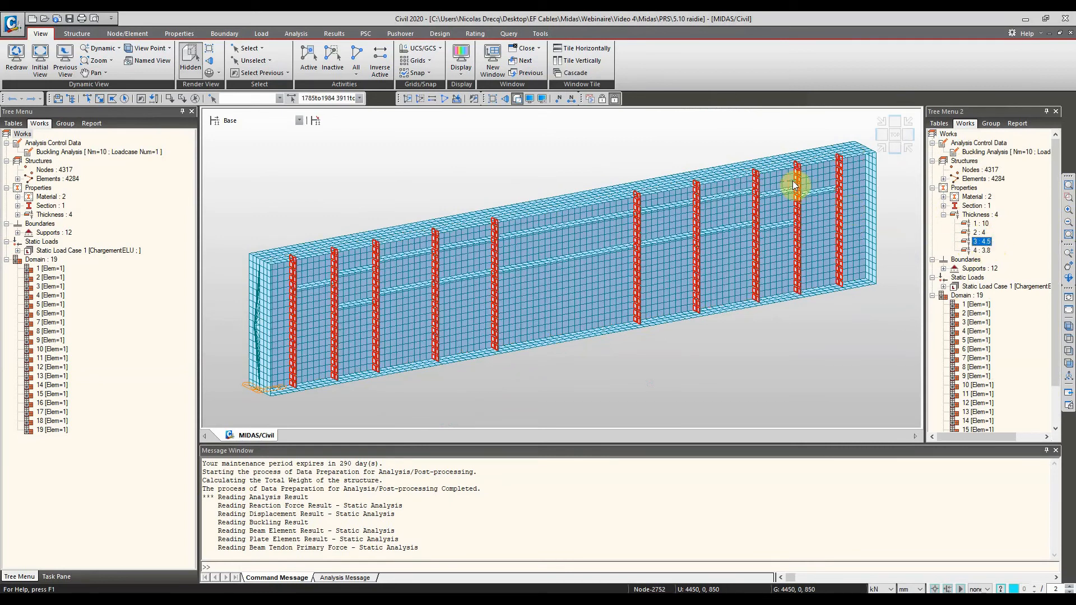
pyautogui.click(987, 251)
pyautogui.keyDown('ctrl'); pyautogui.moveTo(647, 176); pyautogui.dragTo(615, 174, button='middle'); pyautogui.keyUp('ctrl')
pyautogui.press('Escape')
pyautogui.keyDown('ctrl'); pyautogui.moveTo(746, 210); pyautogui.dragTo(845, 201, button='middle'); pyautogui.keyUp('ctrl')
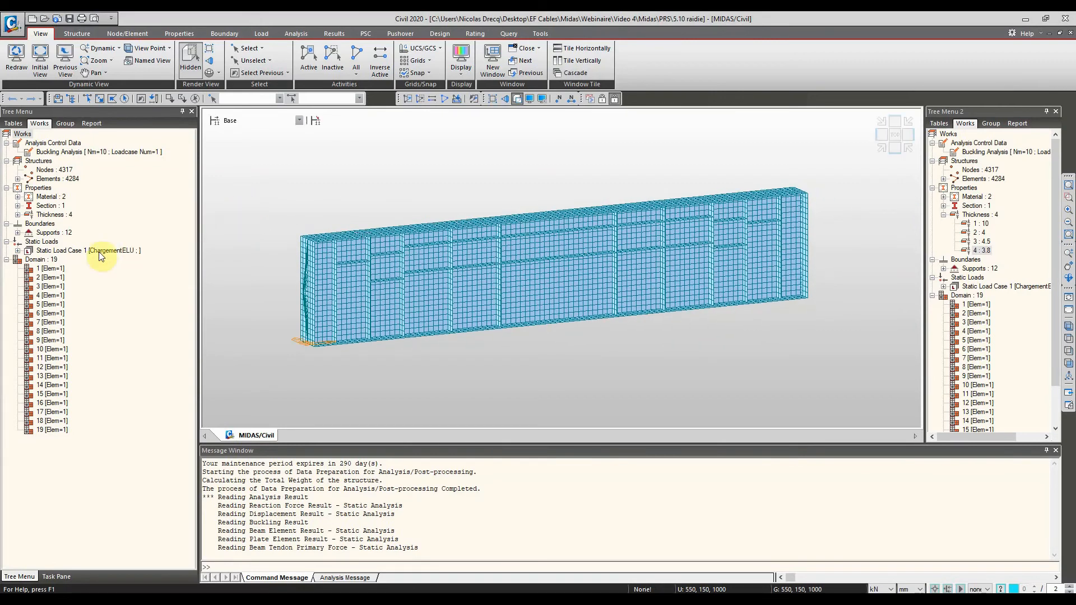
# Save a copy of the stiffened girder model as 5.10 Sans raidie.mcb in the PRS folder.
pyautogui.click(70, 152)
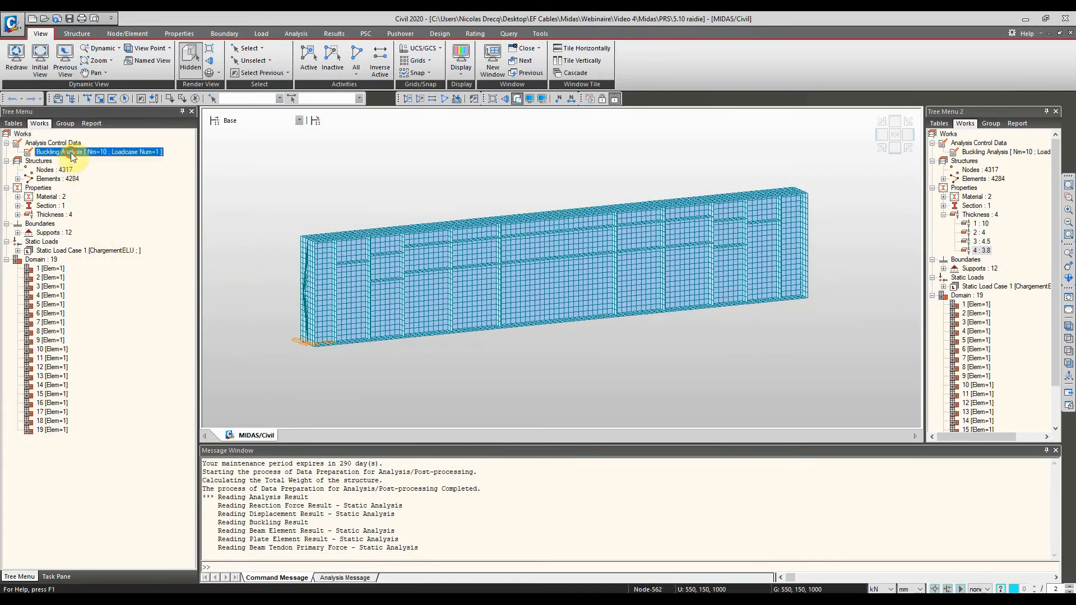
pyautogui.click(12, 22)
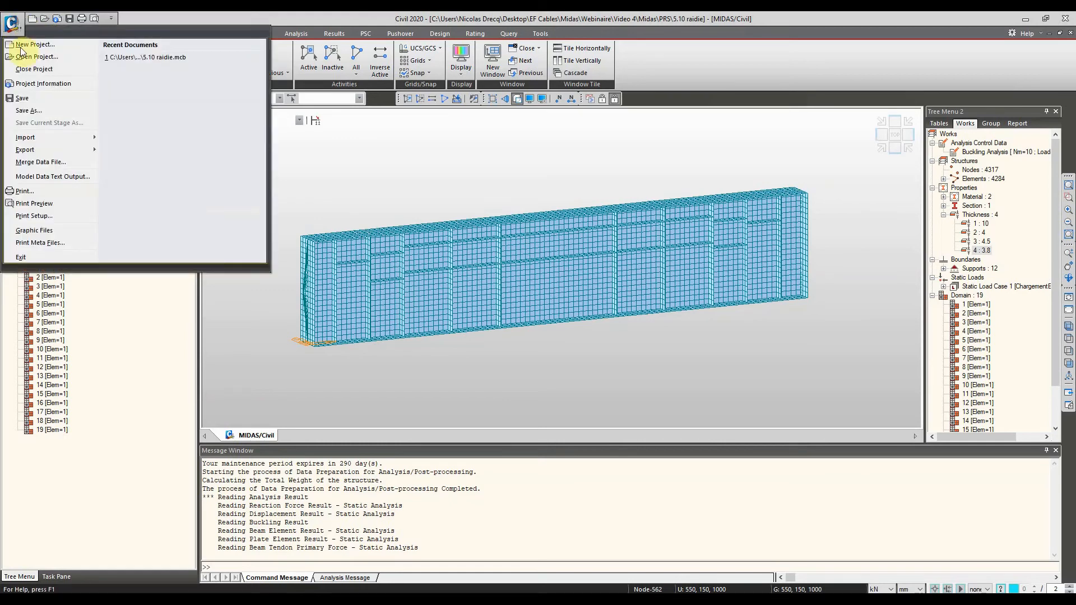
pyautogui.click(41, 110)
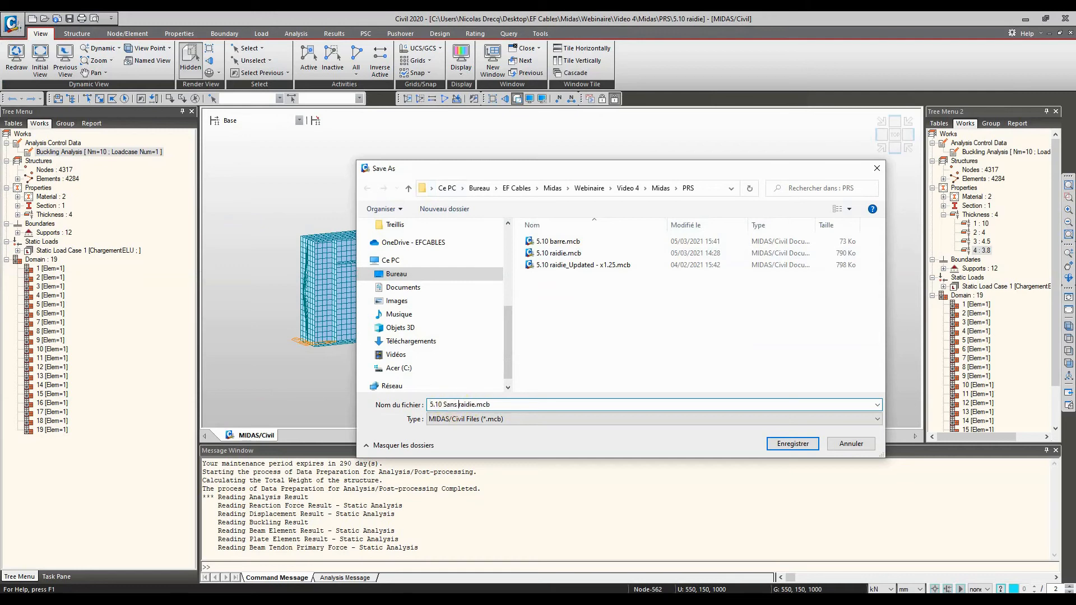
pyautogui.press('Return')
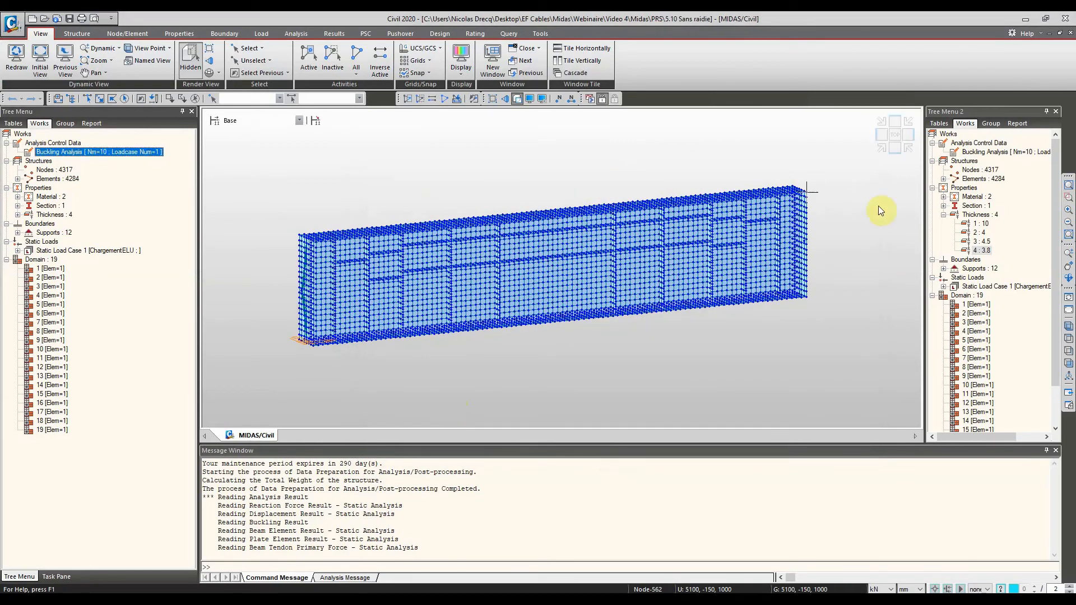
# Select the vertical and horizontal stiffener elements with thicknesses 4.5 and 3.8 and delete them from the girder.
pyautogui.click(986, 241)
pyautogui.doubleClick(984, 242)
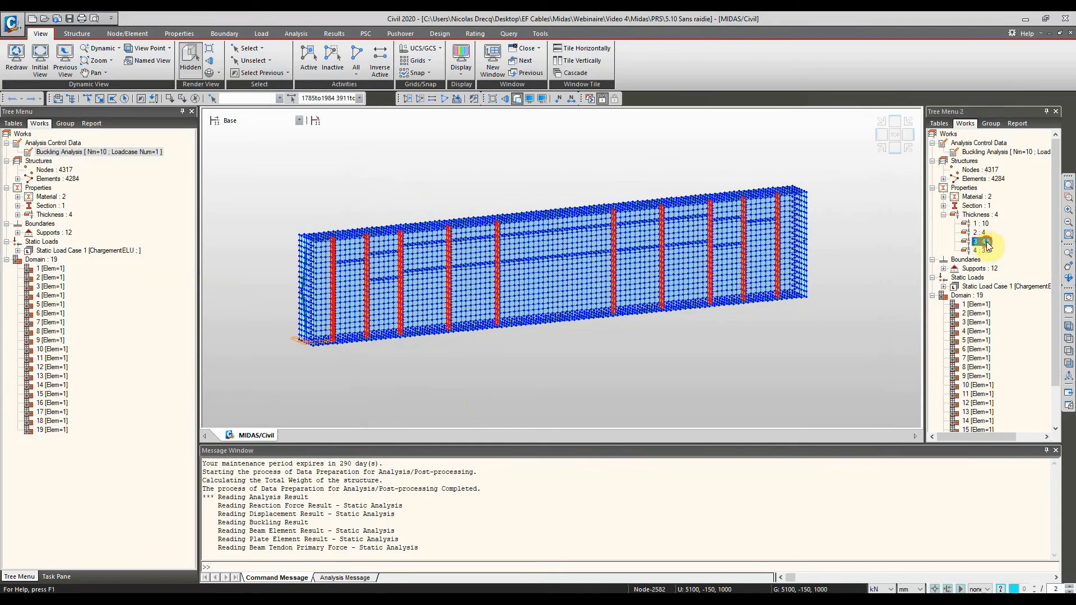
pyautogui.doubleClick(988, 251)
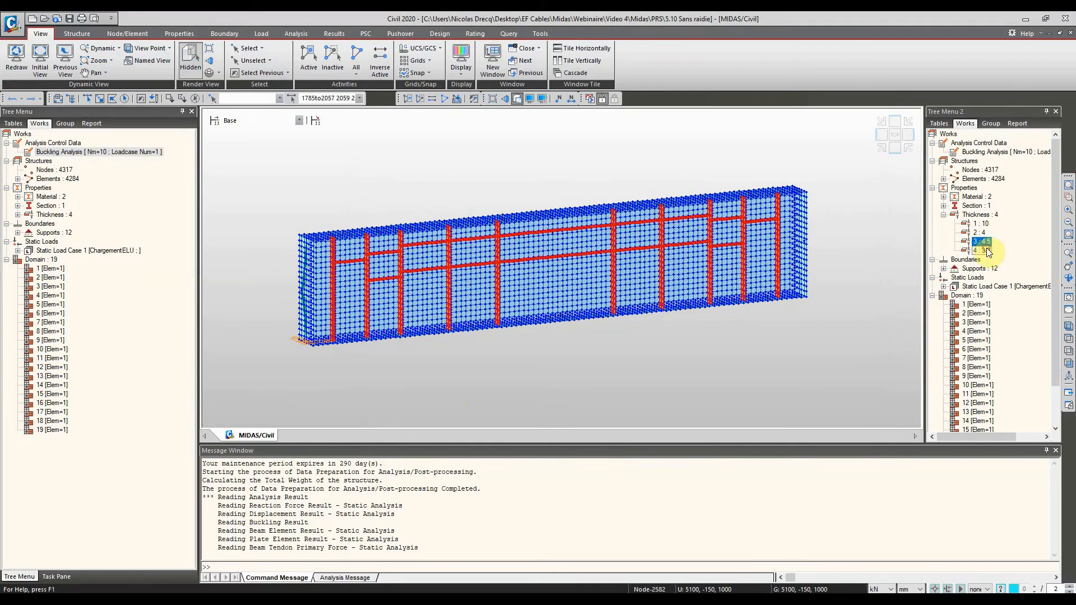
pyautogui.press('Delete')
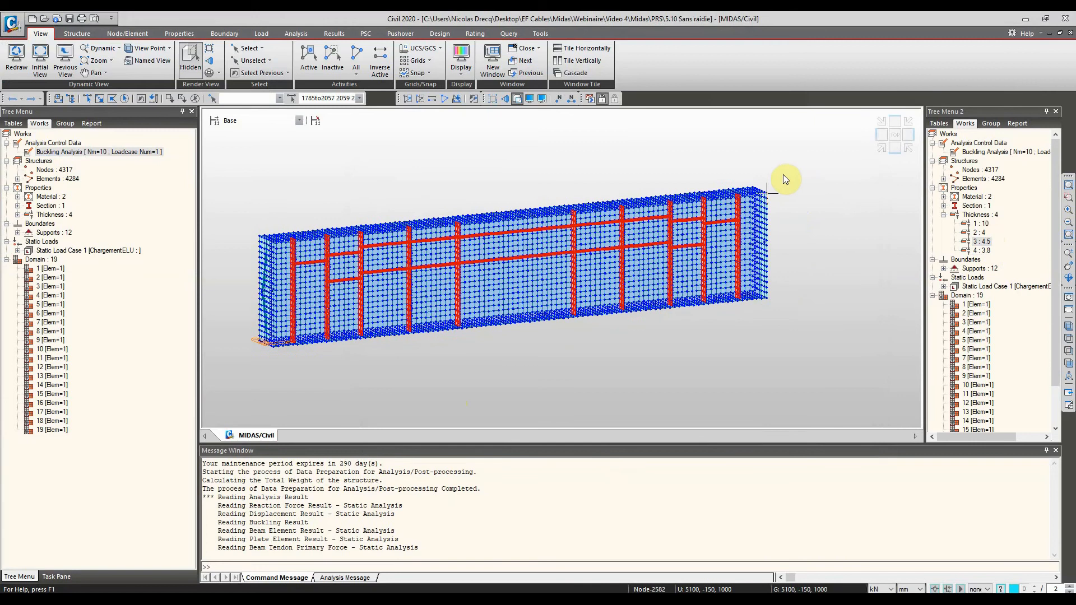
# Delete all free nodes from the whole girder, using selection with only free nodes, and run the analysis.
pyautogui.click(121, 34)
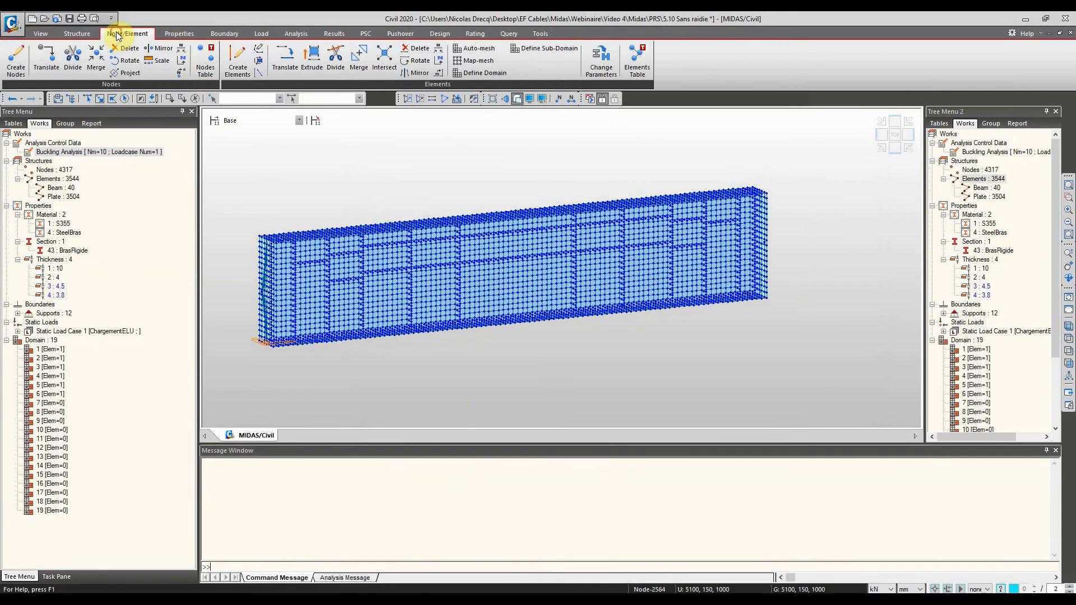
pyautogui.click(129, 50)
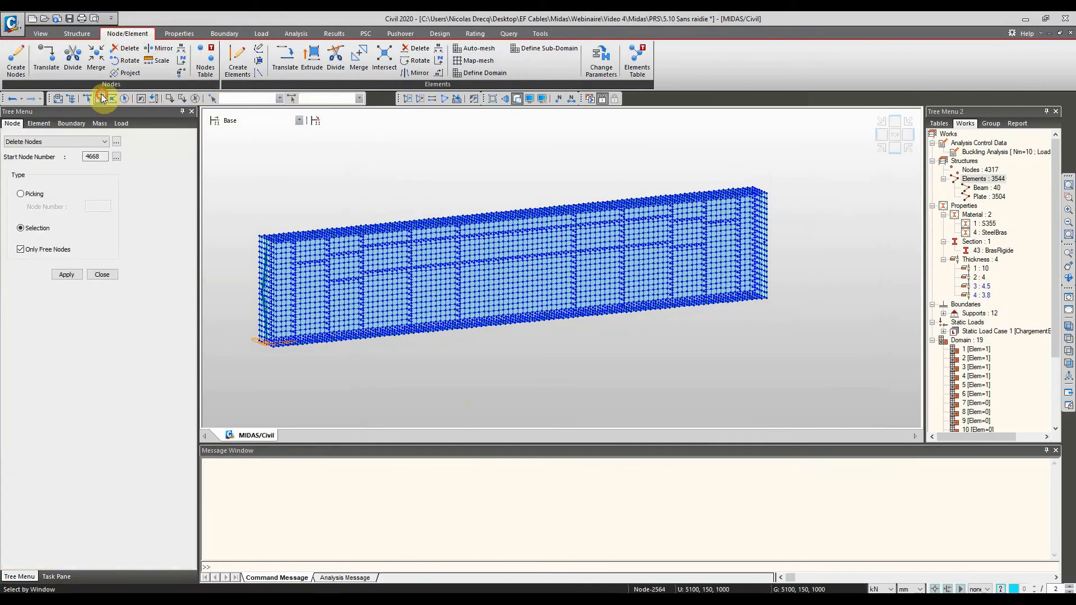
pyautogui.moveTo(239, 154); pyautogui.dragTo(889, 391)
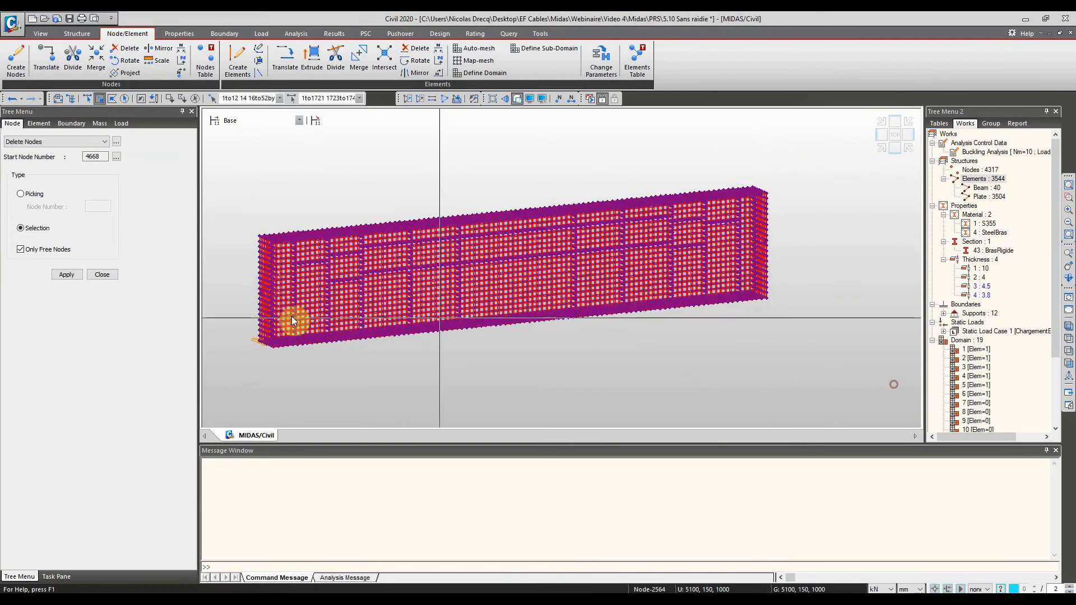
pyautogui.click(66, 274)
pyautogui.keyDown('ctrl'); pyautogui.moveTo(312, 221); pyautogui.dragTo(448, 166, button='middle'); pyautogui.keyUp('ctrl')
pyautogui.click(588, 100)
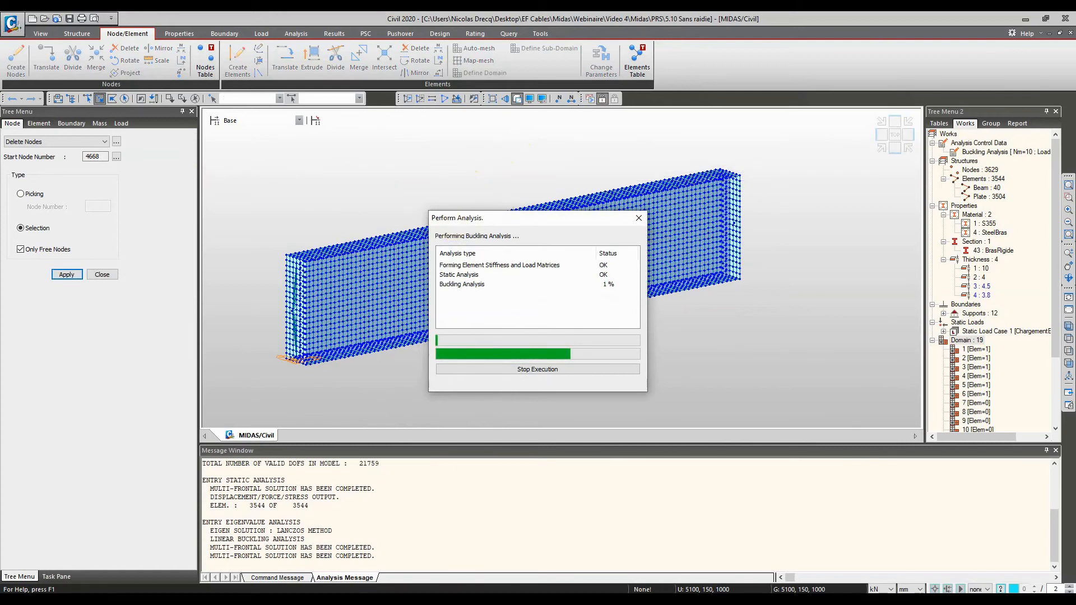
# Switch to File Explorer, look up 5.10 Sans raidie.mcb in the PRS folder, and return to midas Civil.
pyautogui.click(353, 601)
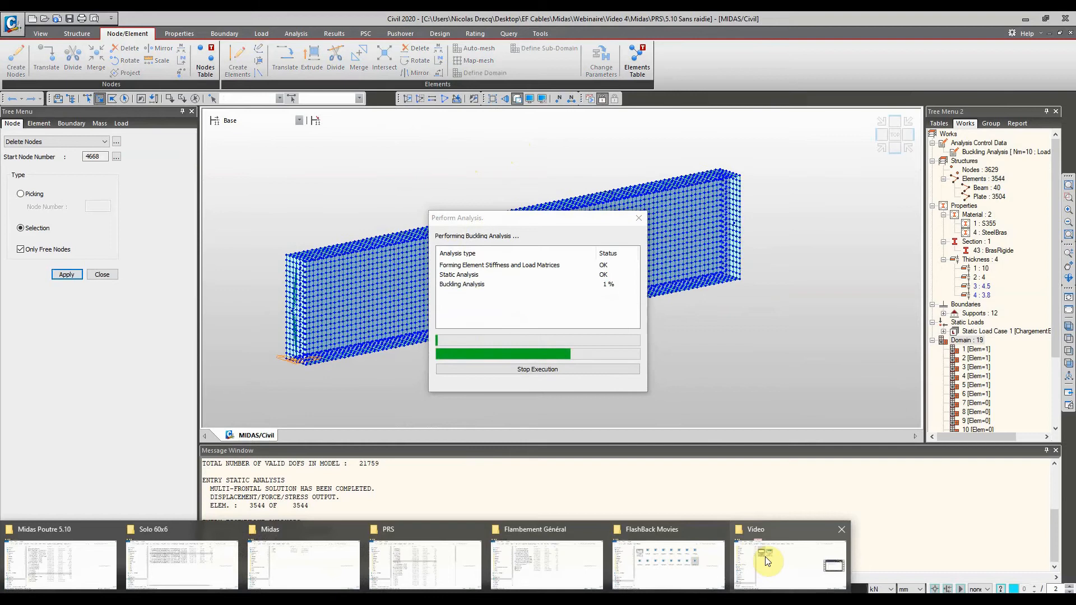
pyautogui.moveTo(759, 558)
pyautogui.click(440, 562)
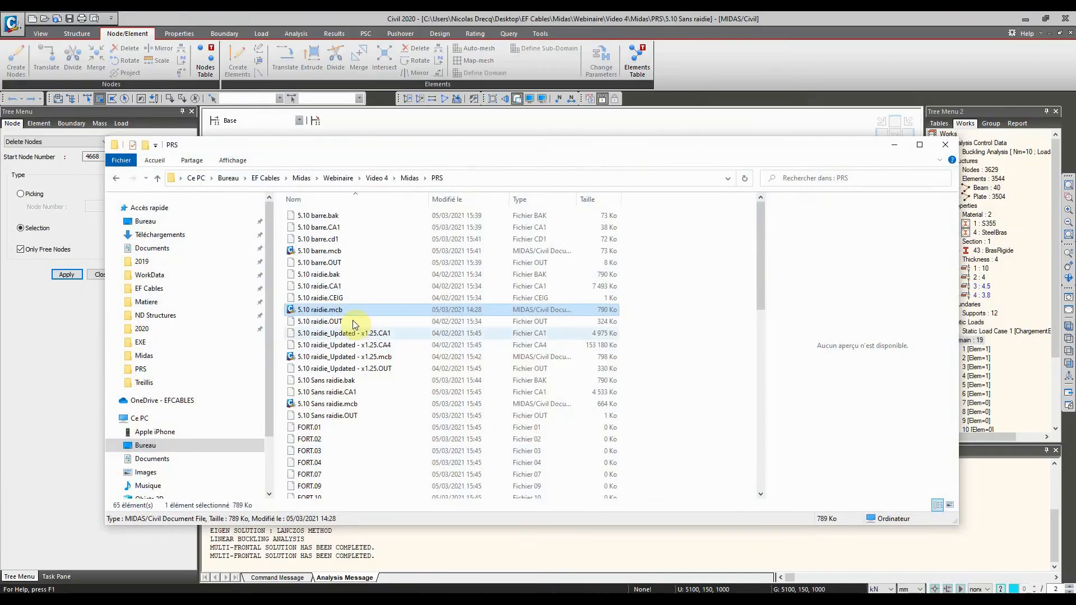
pyautogui.click(325, 408)
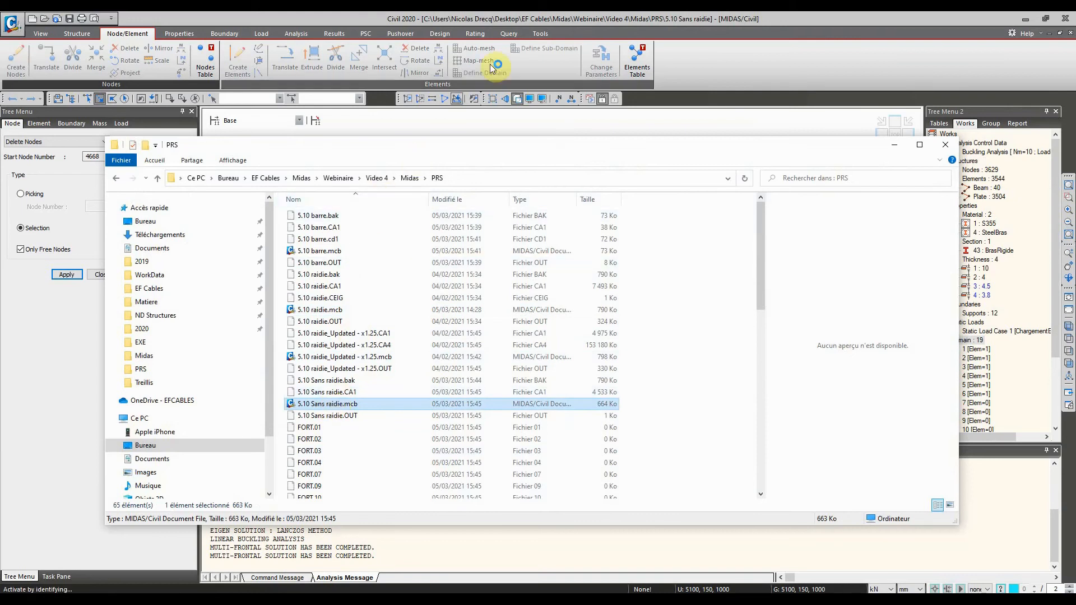
pyautogui.click(585, 18)
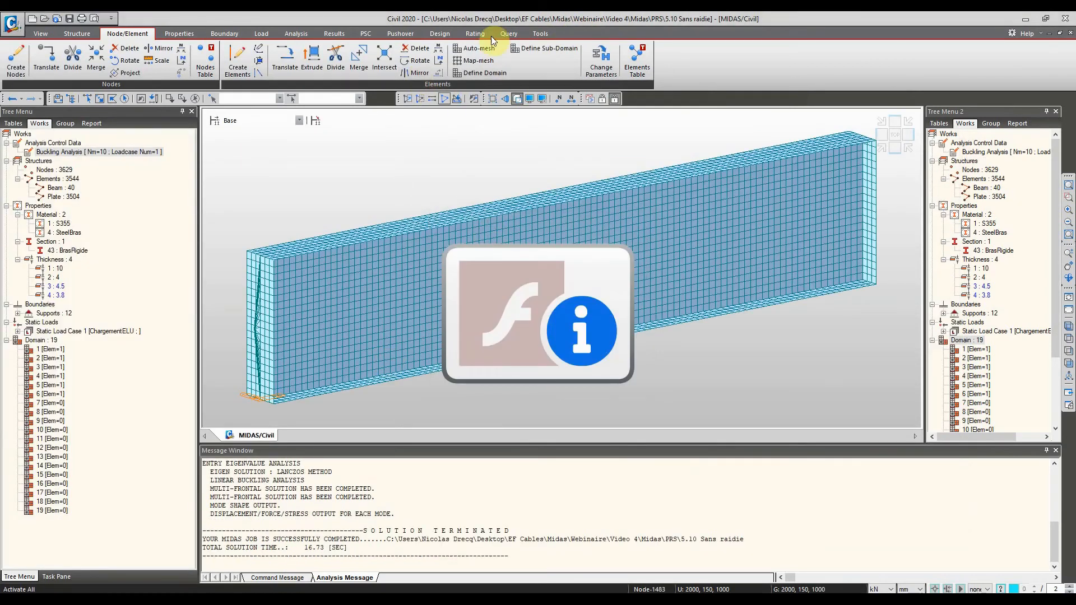
# Display the Mode 1 buckling shape of the unstiffened girder in Md-XYZ with legend and contour, and examine the critical load factor.
pyautogui.click(303, 35)
pyautogui.click(328, 34)
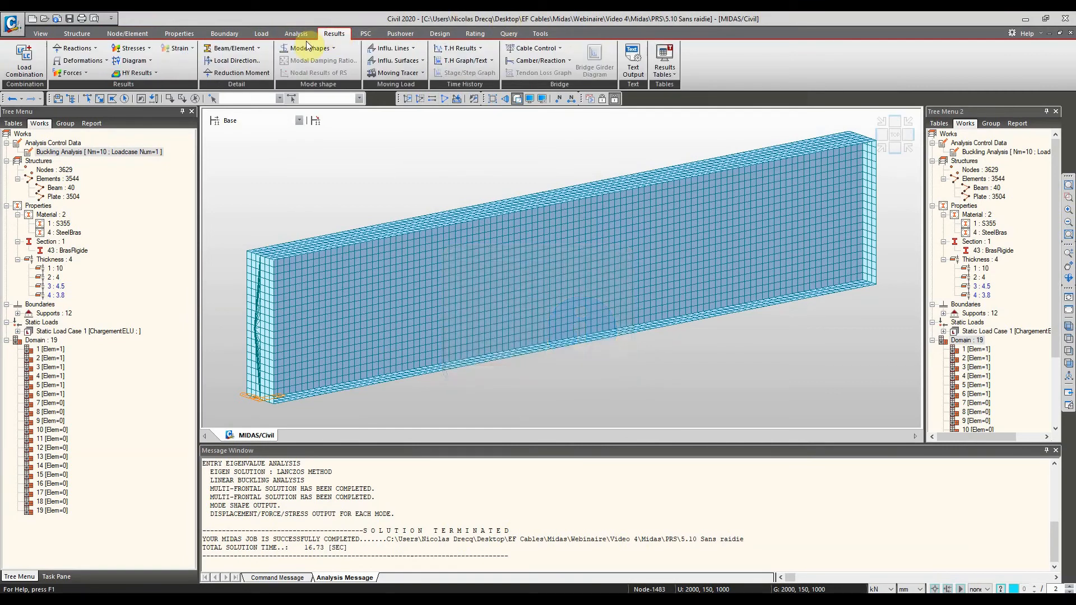
pyautogui.click(309, 48)
pyautogui.click(311, 74)
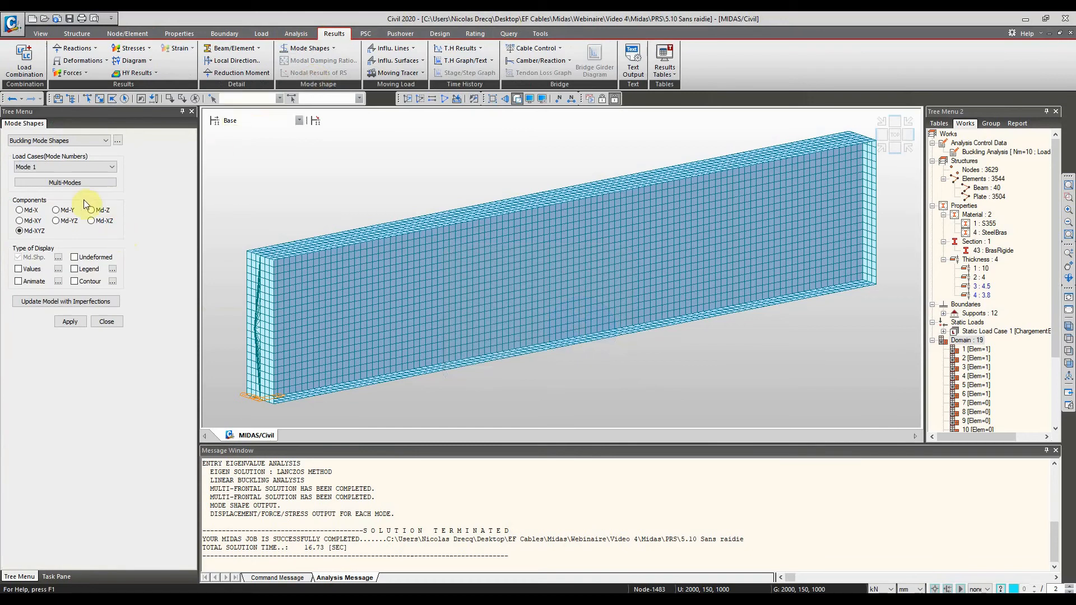
pyautogui.click(72, 322)
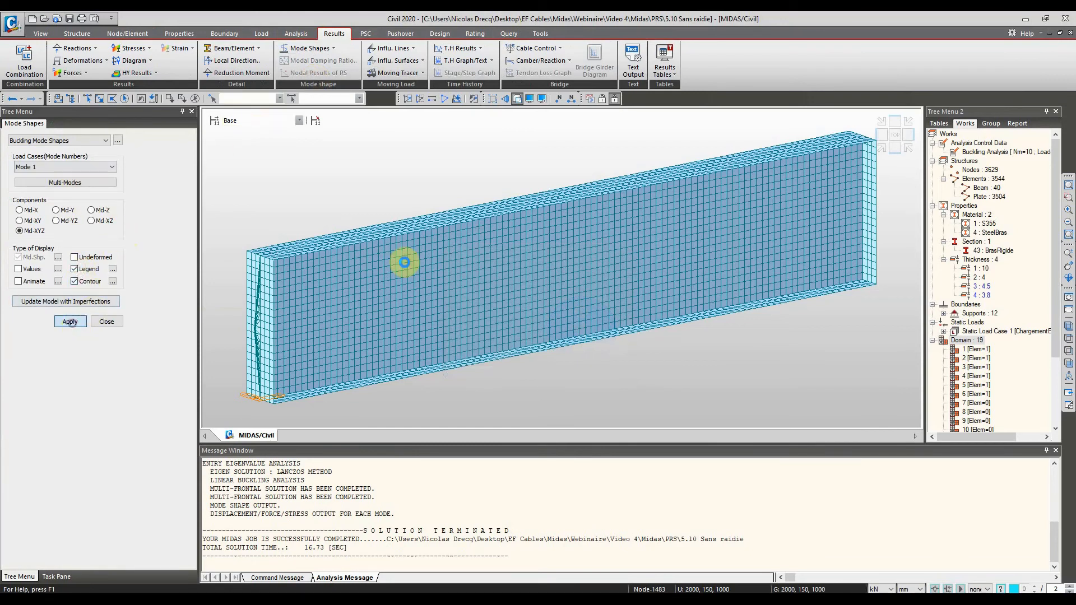
pyautogui.keyDown('ctrl'); pyautogui.moveTo(528, 197); pyautogui.dragTo(524, 200, button='middle'); pyautogui.keyUp('ctrl')
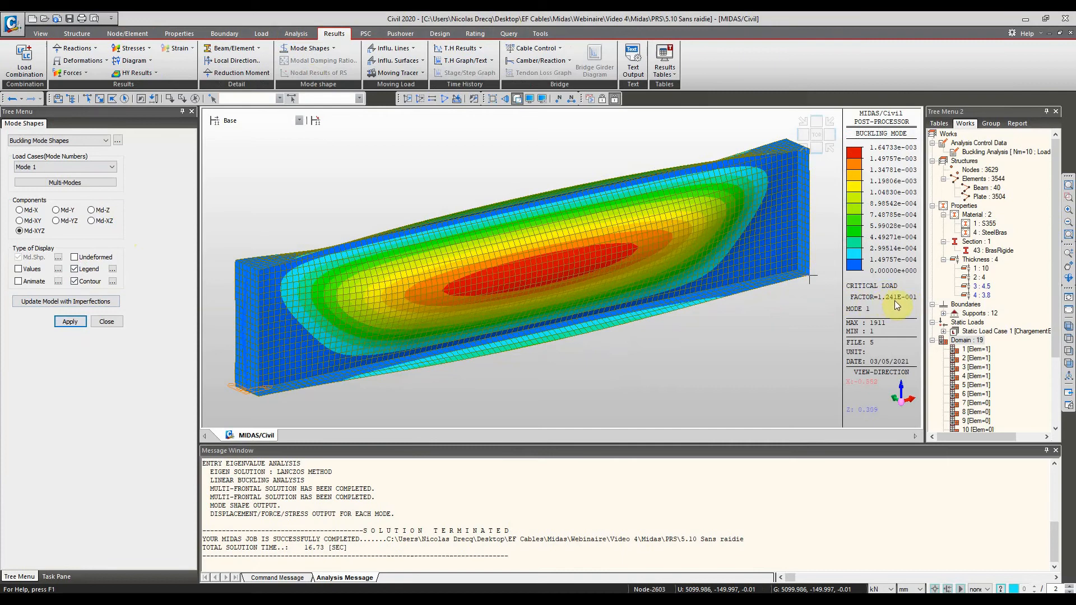
pyautogui.keyDown('ctrl'); pyautogui.moveTo(500, 260); pyautogui.dragTo(483, 243, button='middle'); pyautogui.keyUp('ctrl')
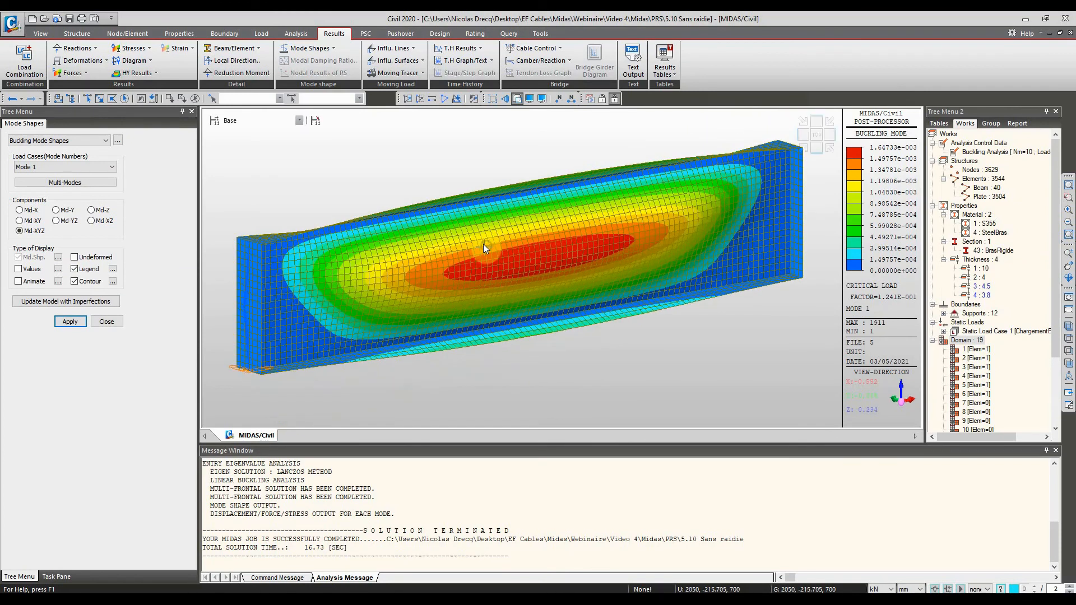
# Turn on the display of the boundary supports on the buckled girder.
pyautogui.keyDown('shift'); pyautogui.moveTo(442, 209); pyautogui.dragTo(491, 148, button='middle'); pyautogui.keyUp('shift')
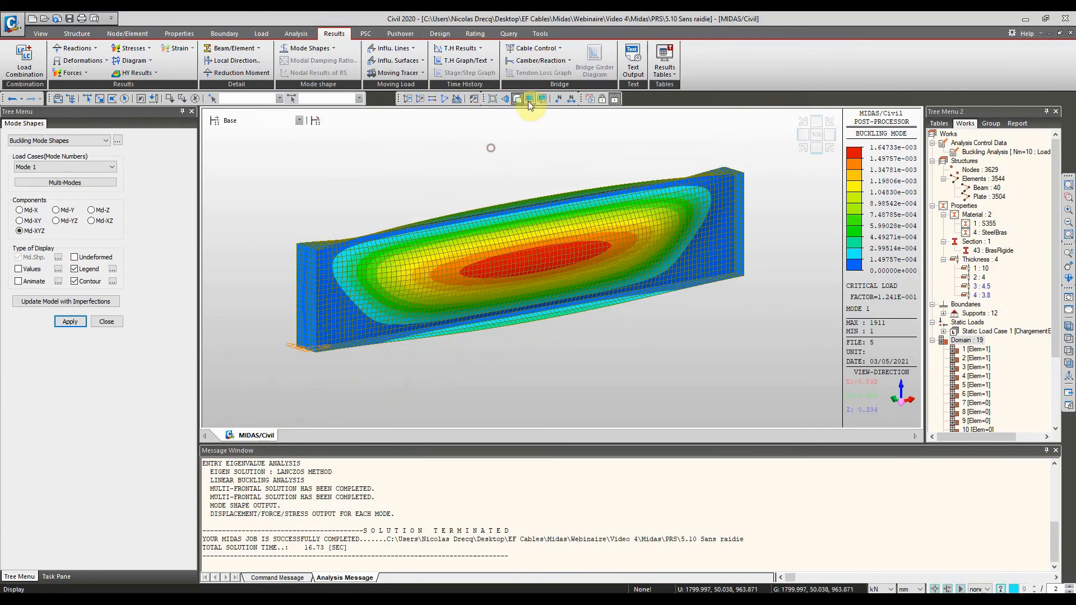
pyautogui.click(529, 99)
pyautogui.click(560, 197)
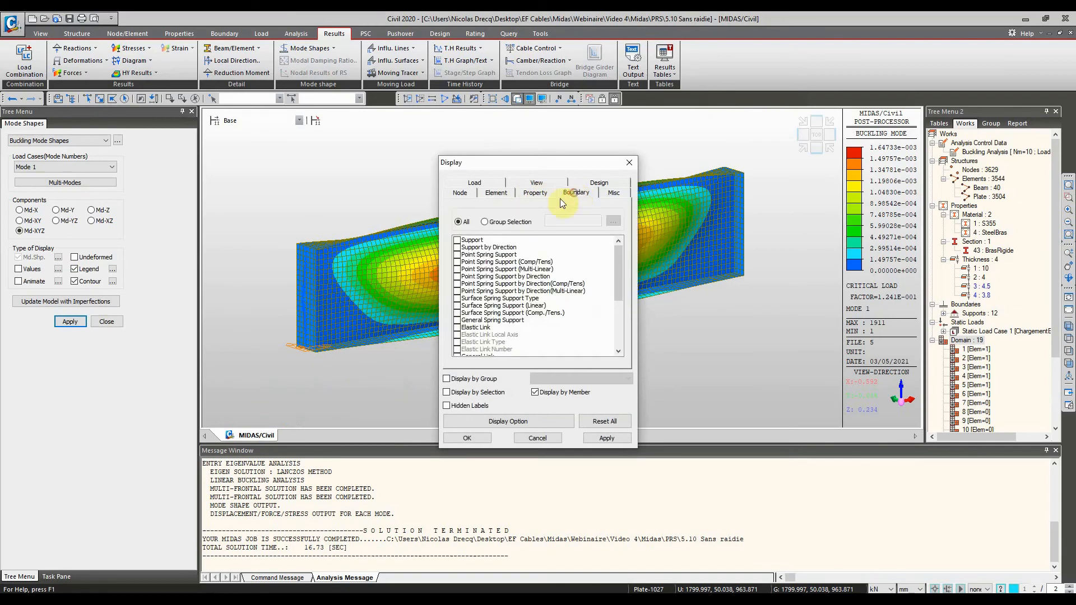
pyautogui.click(463, 240)
pyautogui.click(467, 438)
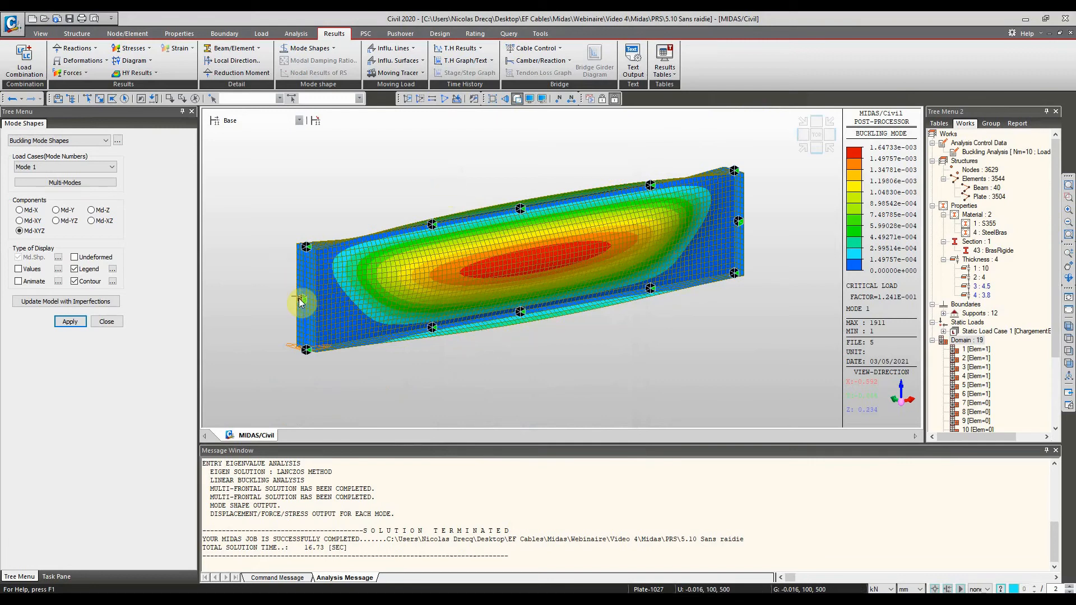
# View the DXYZ displacement contour for ChargementELU on the deformed shape with legend, and return to the Mode 1 buckling shape.
pyautogui.click(86, 73)
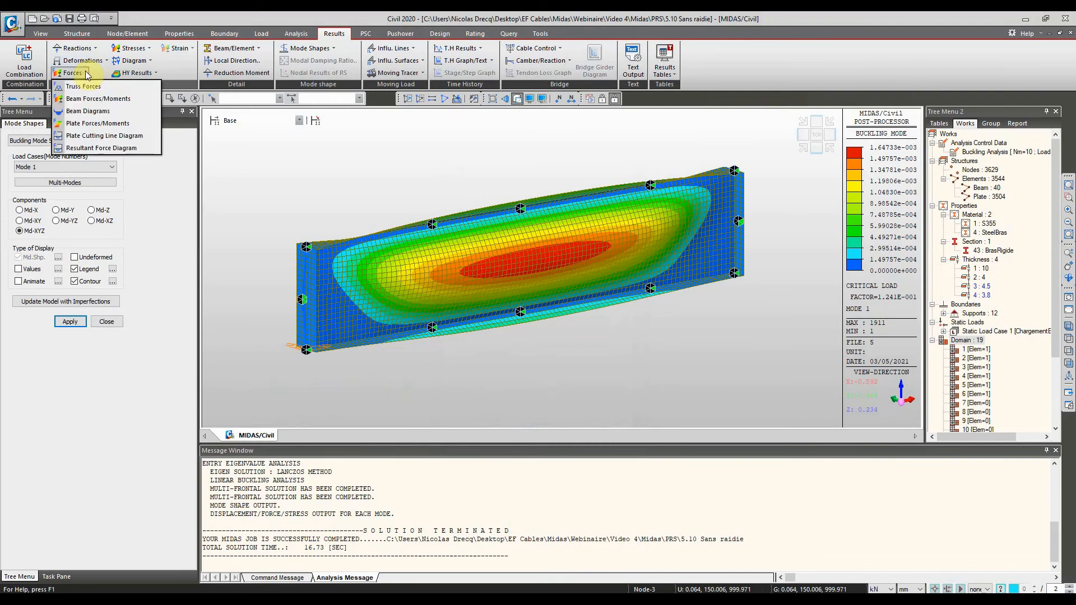
pyautogui.click(84, 61)
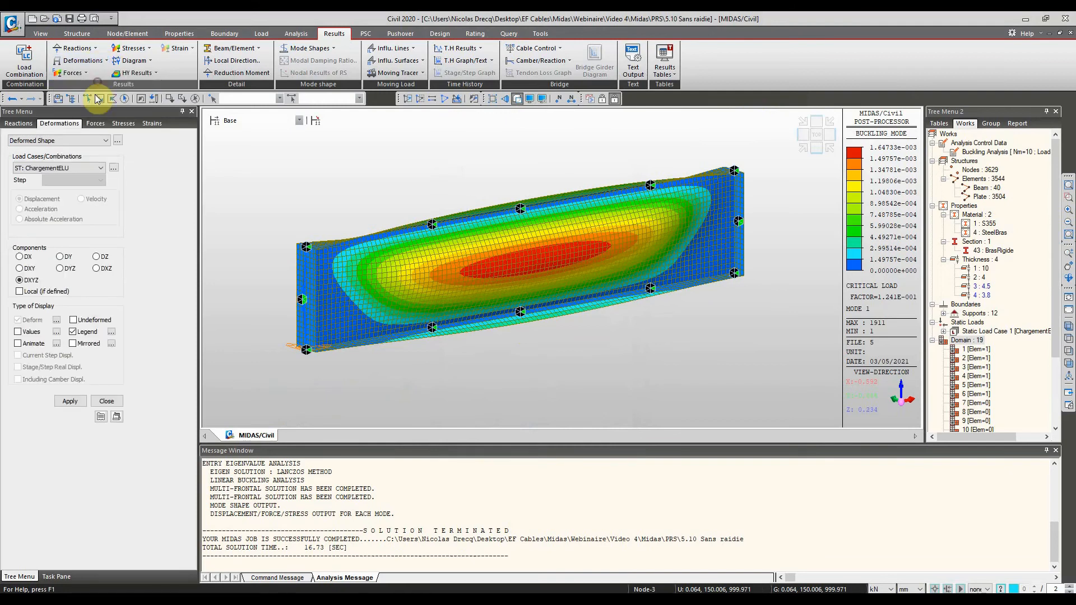
pyautogui.click(79, 170)
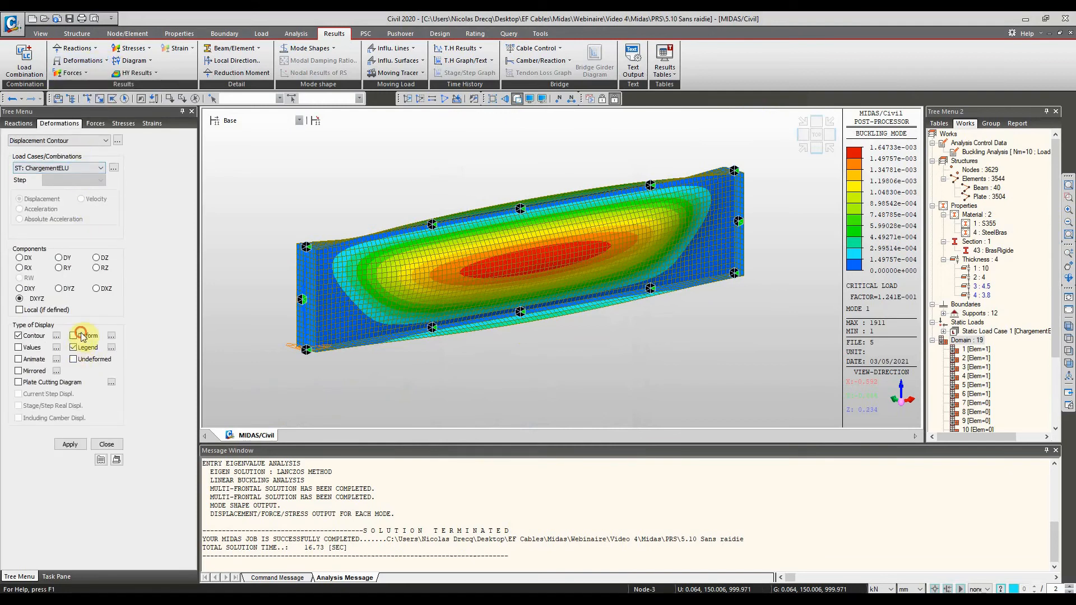
pyautogui.moveTo(503, 202)
pyautogui.keyDown('ctrl'); pyautogui.mouseDown(button='middle')
pyautogui.moveTo(451, 166)
pyautogui.moveTo(509, 180)
pyautogui.moveTo(497, 221)
pyautogui.moveTo(513, 192)
pyautogui.mouseUp(button='middle'); pyautogui.keyUp('ctrl')
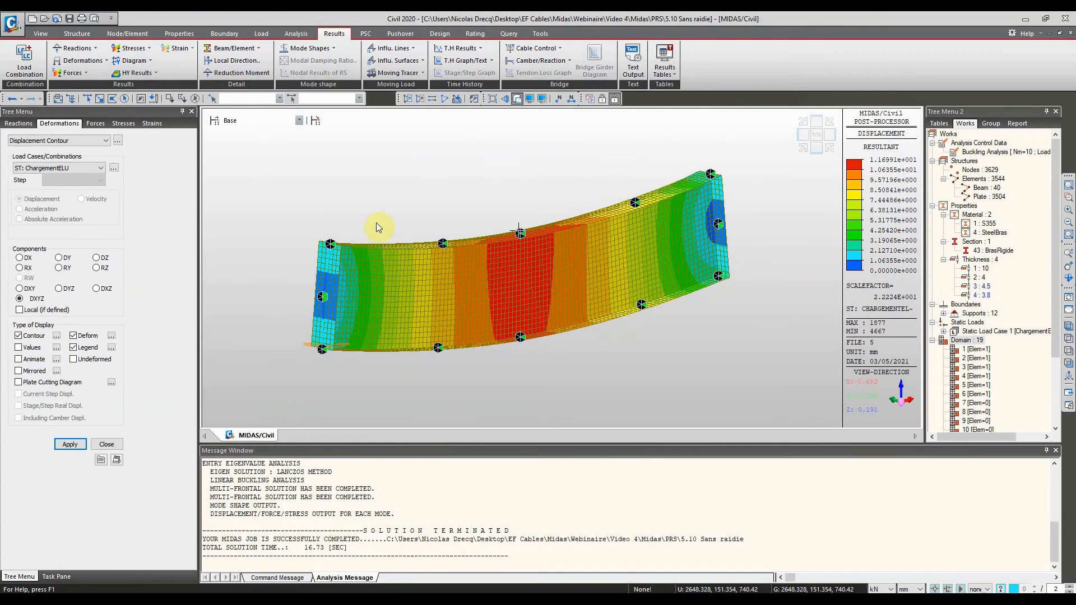
pyautogui.click(307, 48)
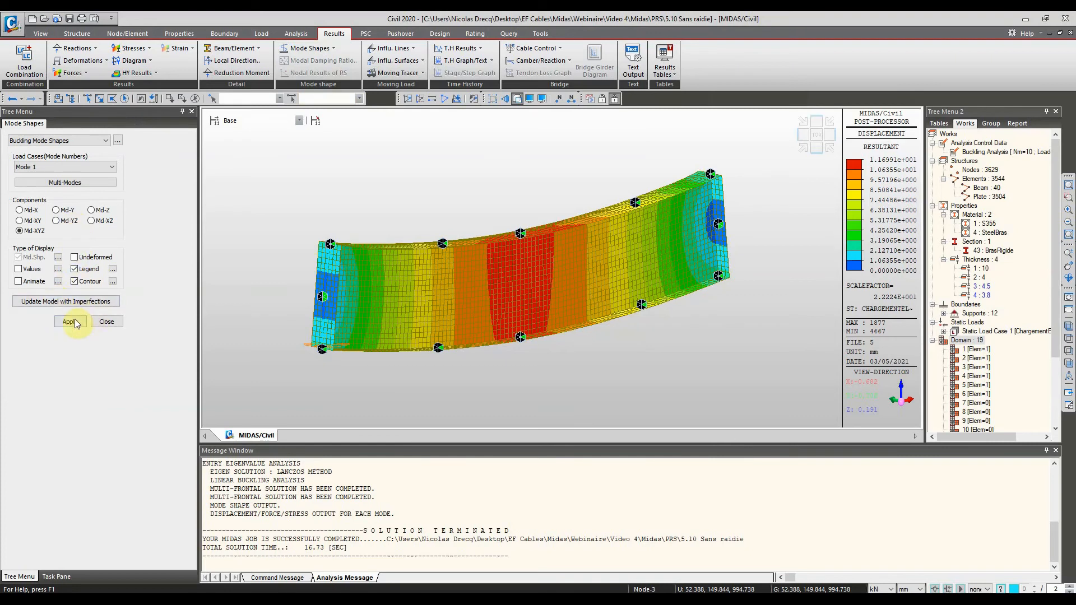
pyautogui.moveTo(519, 225)
pyautogui.keyDown('ctrl'); pyautogui.mouseDown(button='middle')
pyautogui.moveTo(558, 187)
pyautogui.moveTo(579, 225)
pyautogui.moveTo(512, 236)
pyautogui.mouseUp(button='middle'); pyautogui.keyUp('ctrl')
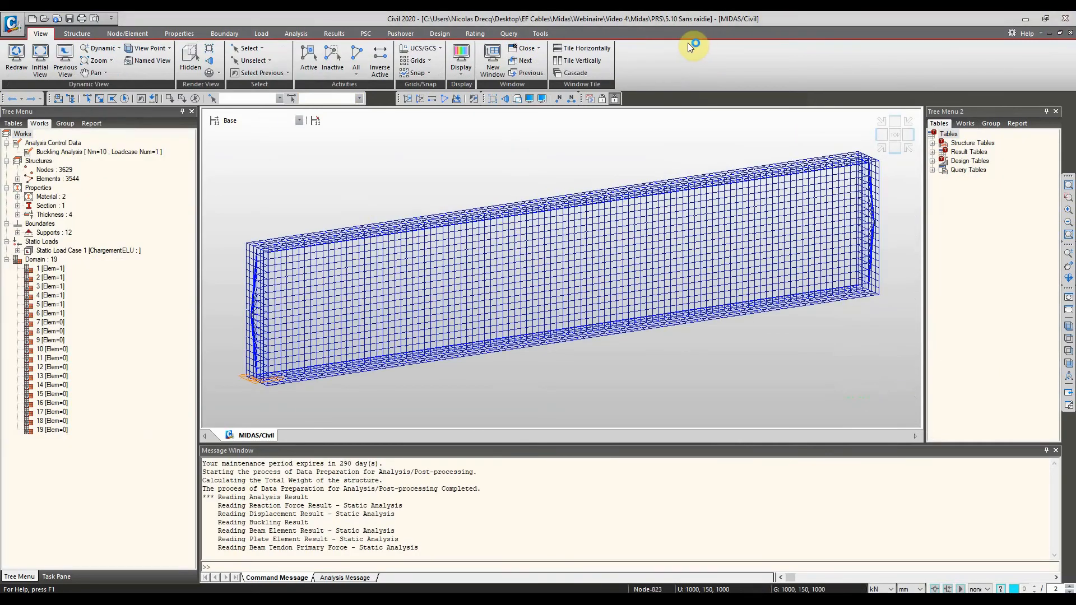
# Close the 5.10 Sans raidie model, dismiss the session error, and open 5.10 raidie.mcb from the PRS folder.
pyautogui.click(1065, 18)
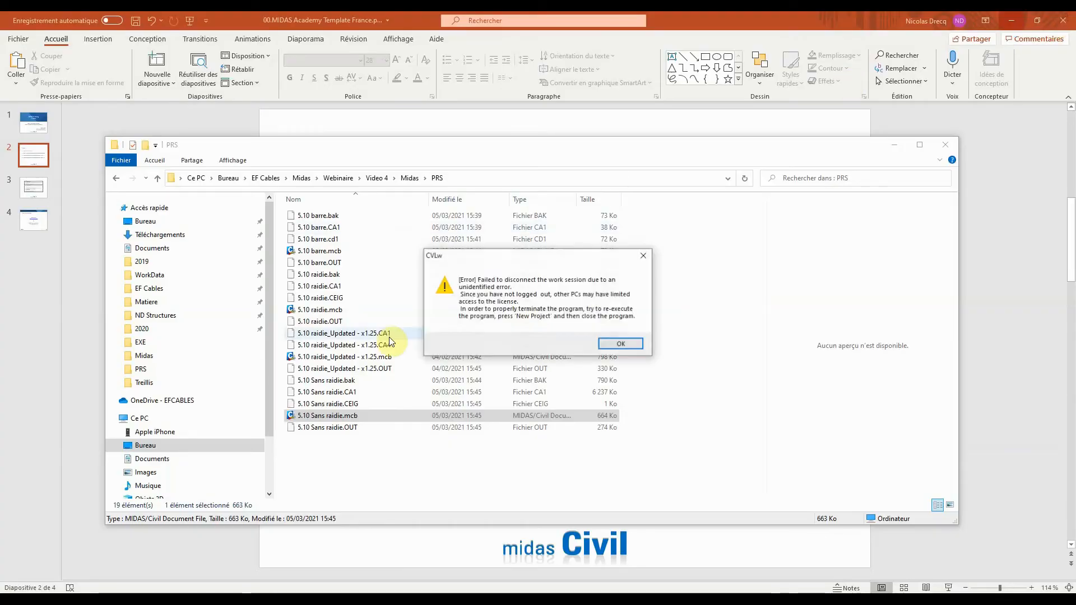
pyautogui.click(643, 257)
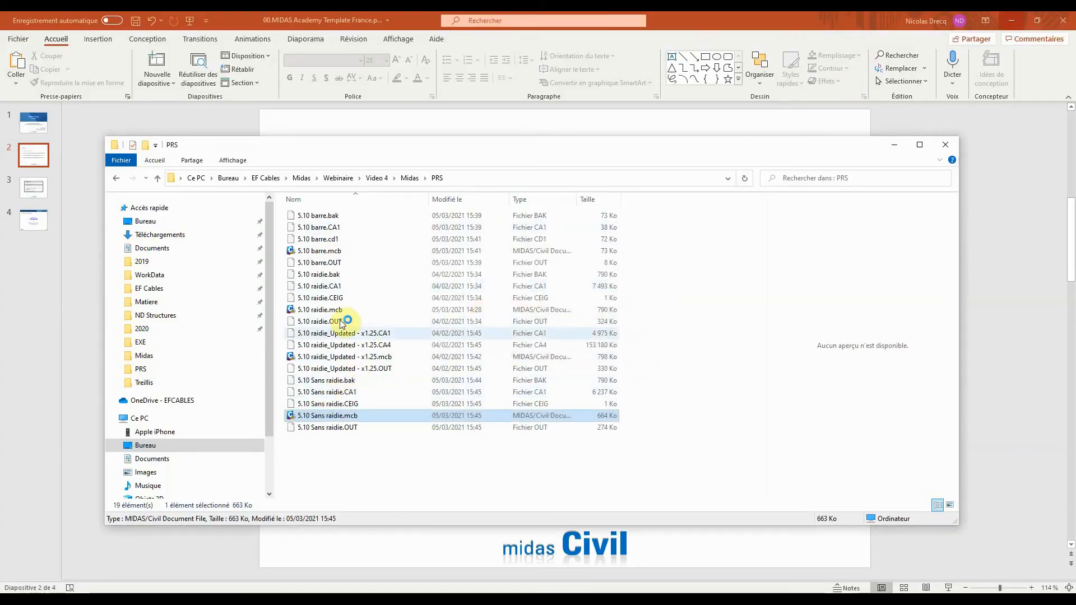
pyautogui.click(315, 310)
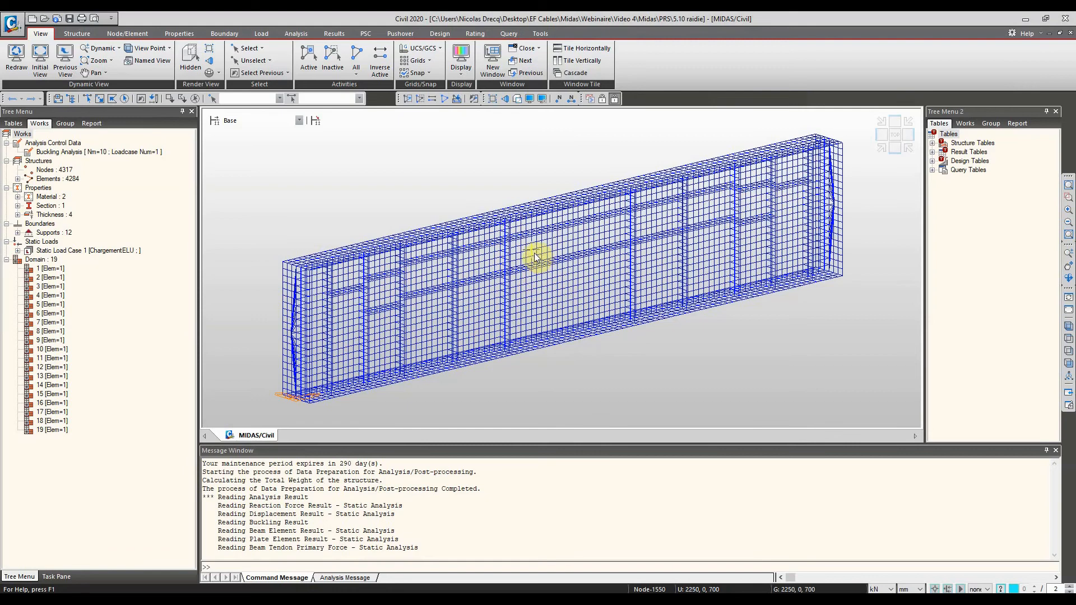
# Review the buckling analysis settings of the stiffened girder model and close them without changes.
pyautogui.moveTo(528, 242)
pyautogui.keyDown('ctrl'); pyautogui.mouseDown(button='middle')
pyautogui.moveTo(504, 257)
pyautogui.moveTo(516, 252)
pyautogui.mouseUp(button='middle'); pyautogui.keyUp('ctrl')
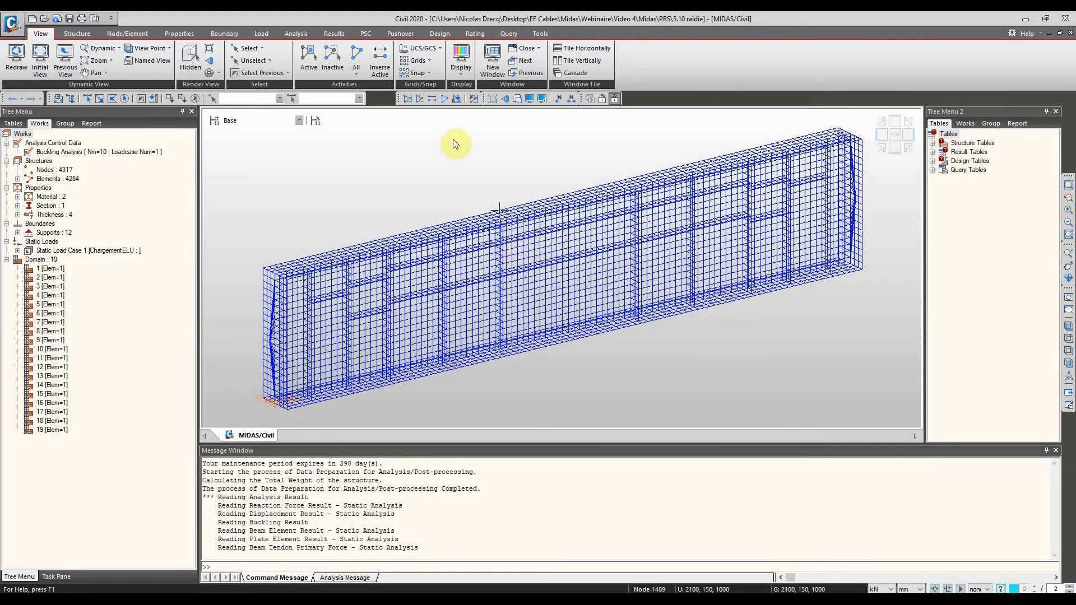
pyautogui.doubleClick(102, 152)
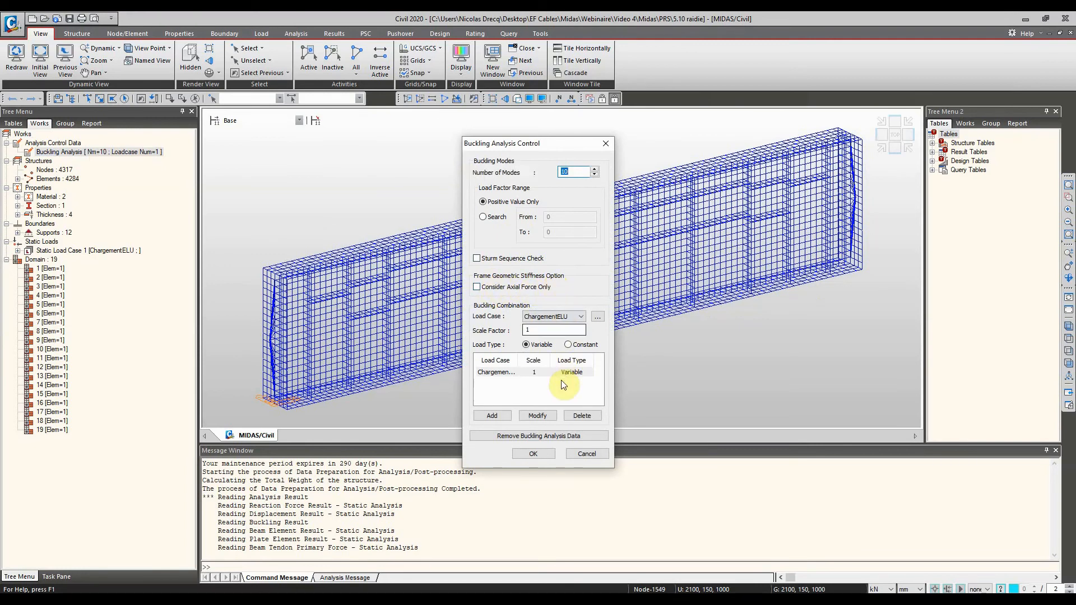
pyautogui.click(605, 143)
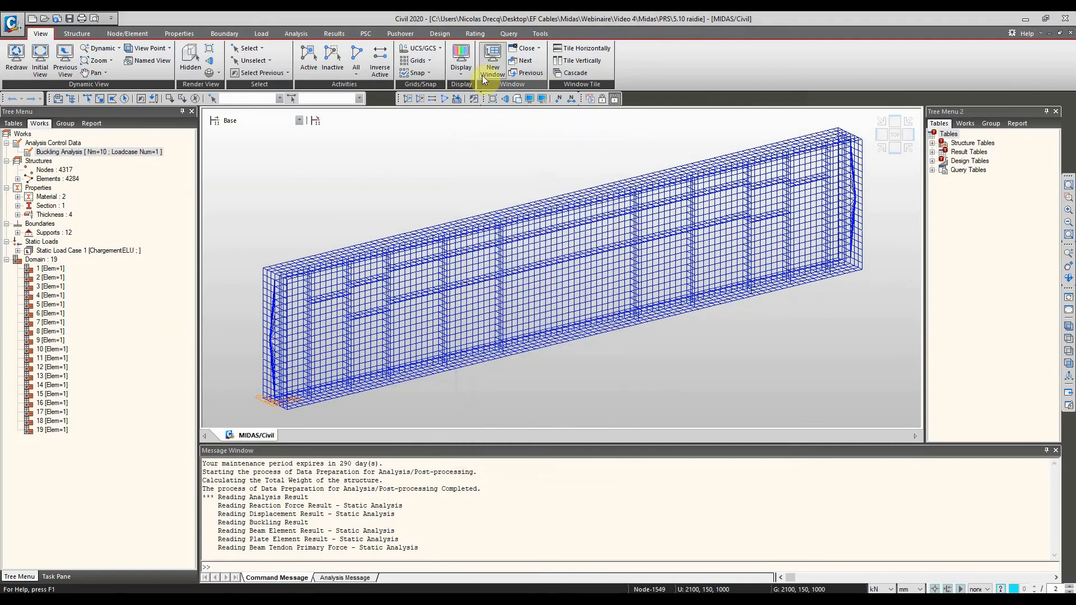
# Display the Mode 1 buckling shape of the stiffened girder with legend and contour, and inspect both sides of the web.
pyautogui.click(327, 32)
pyautogui.click(324, 50)
pyautogui.click(325, 73)
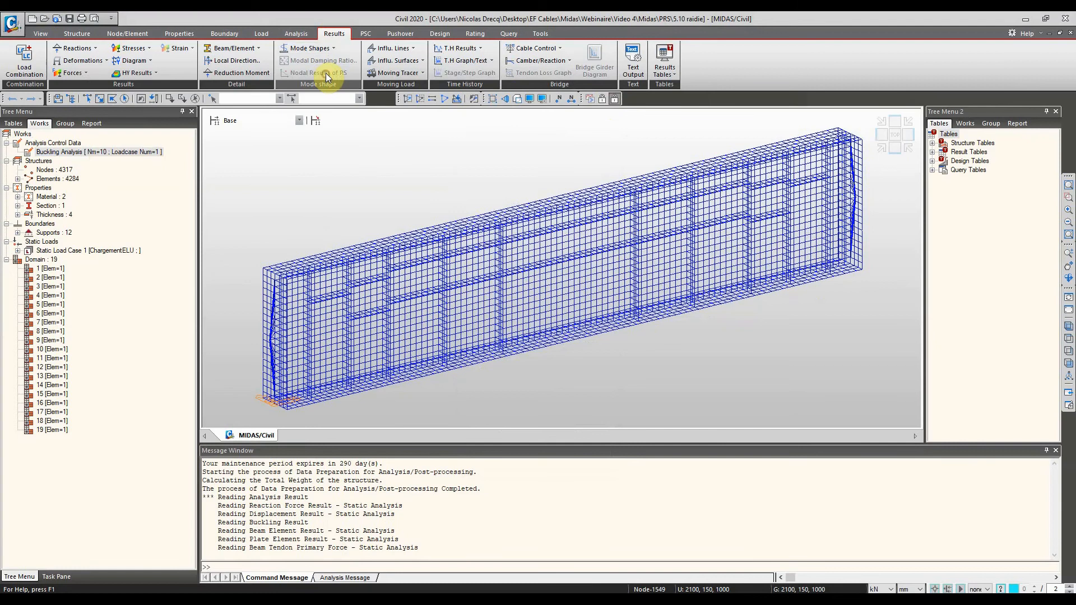
pyautogui.click(90, 270)
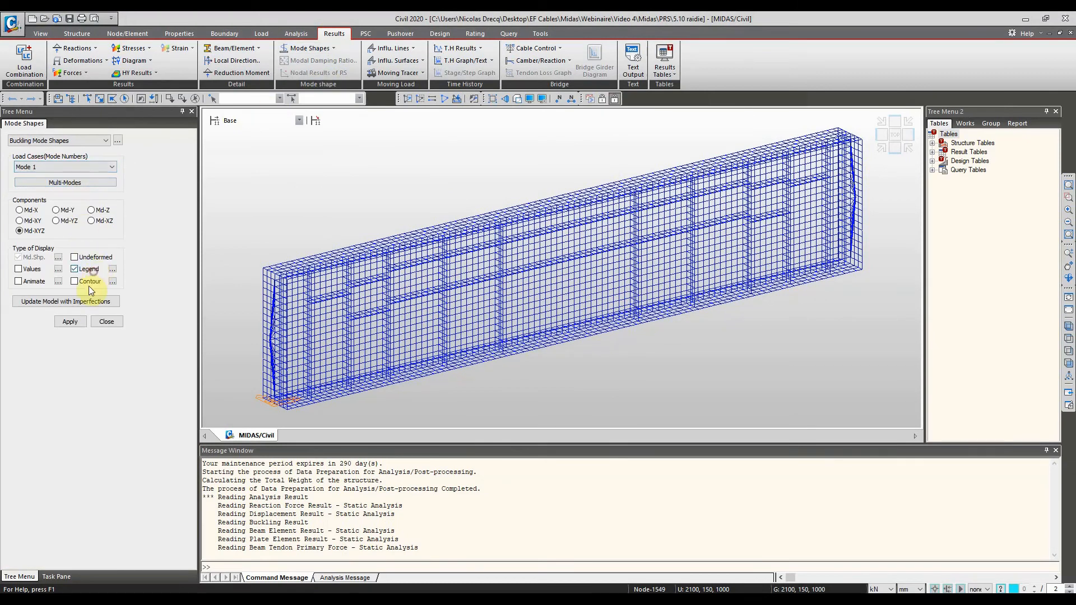
pyautogui.click(76, 282)
pyautogui.click(70, 322)
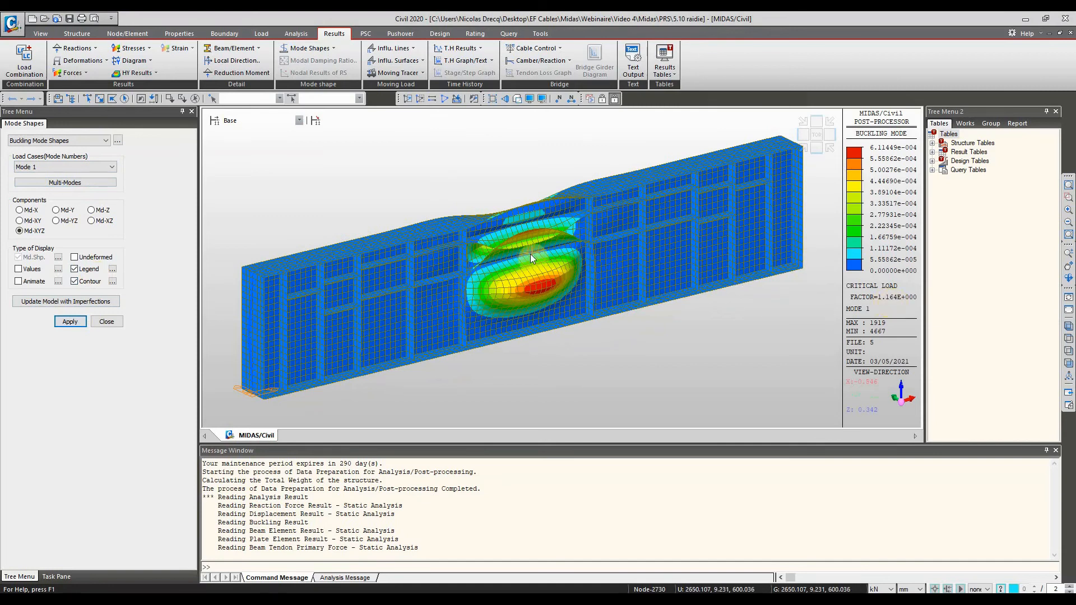
pyautogui.moveTo(524, 261); pyautogui.dragTo(630, 245, button='middle')
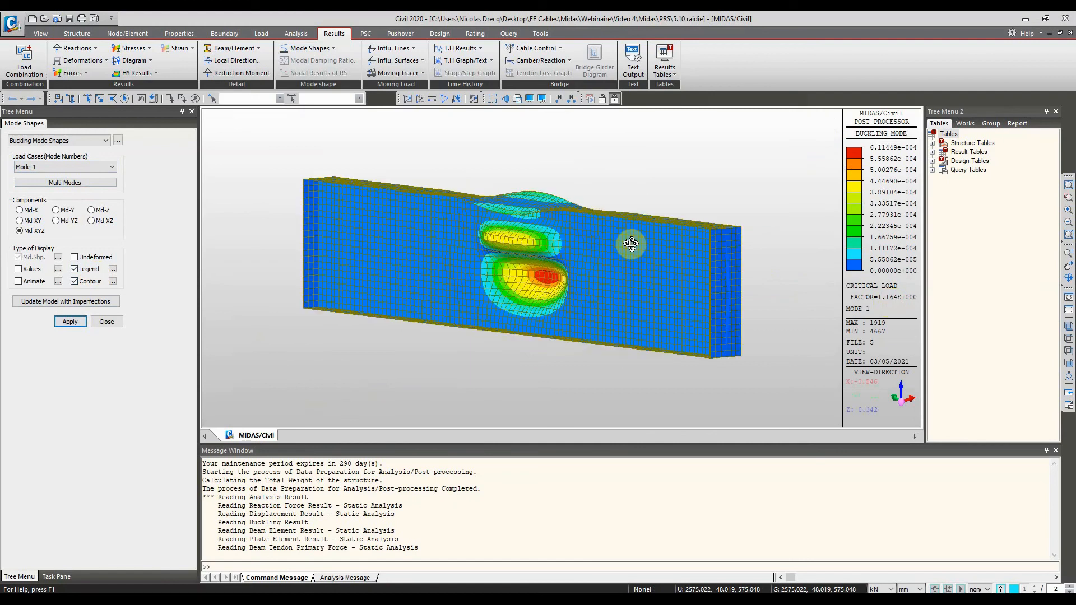
# Set the mode shape scale factor to 0.3 and examine the buckled web panel between the stiffeners.
pyautogui.click(59, 258)
pyautogui.write('0.')
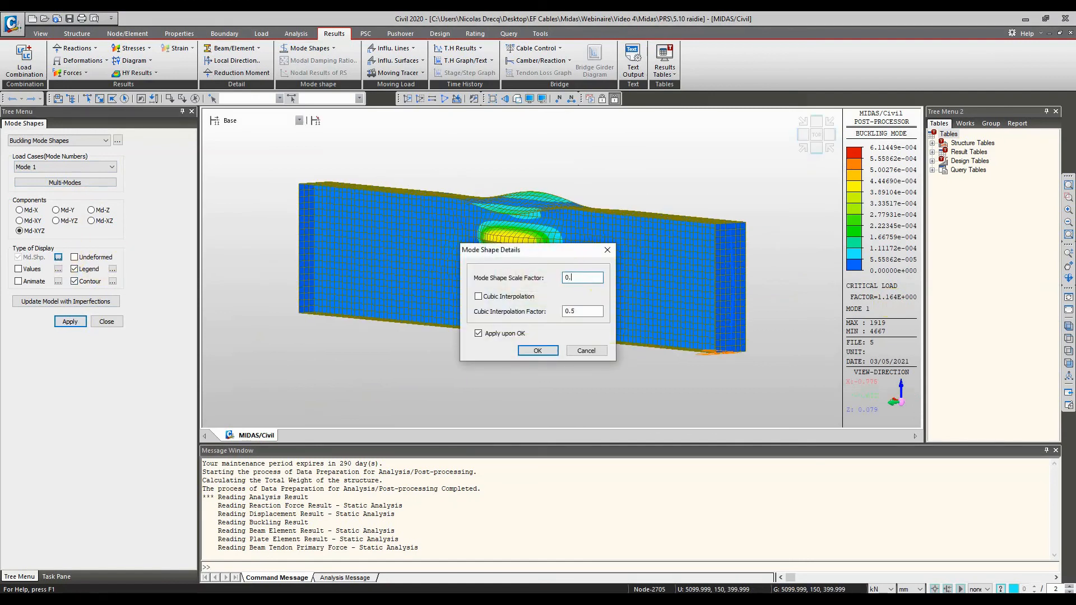
pyautogui.write('3')
pyautogui.click(537, 350)
pyautogui.moveTo(637, 270); pyautogui.dragTo(537, 275, button='middle')
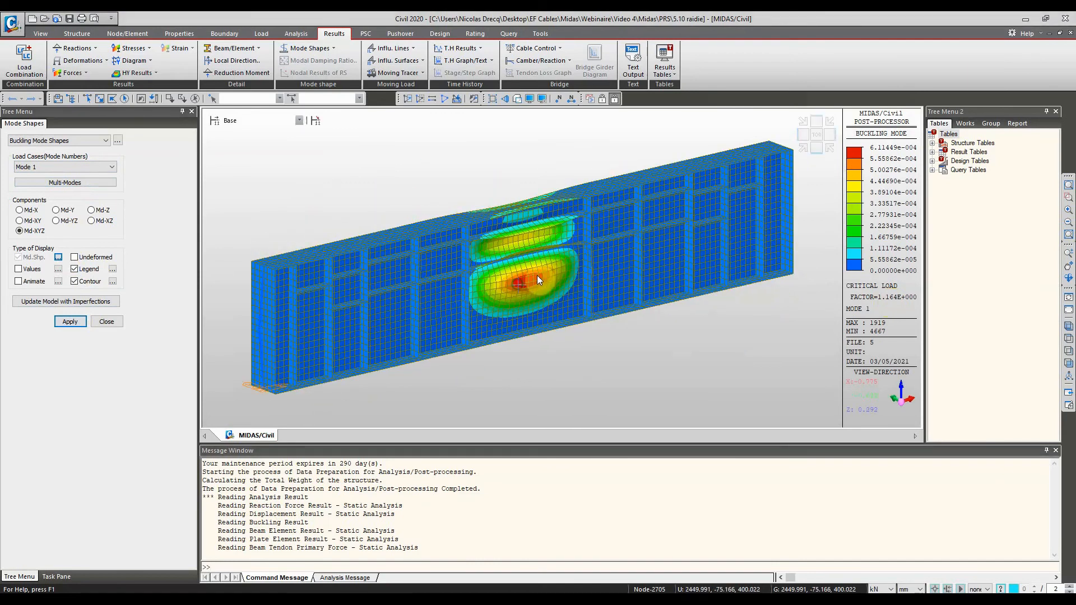
pyautogui.moveTo(548, 221); pyautogui.dragTo(553, 245, button='middle')
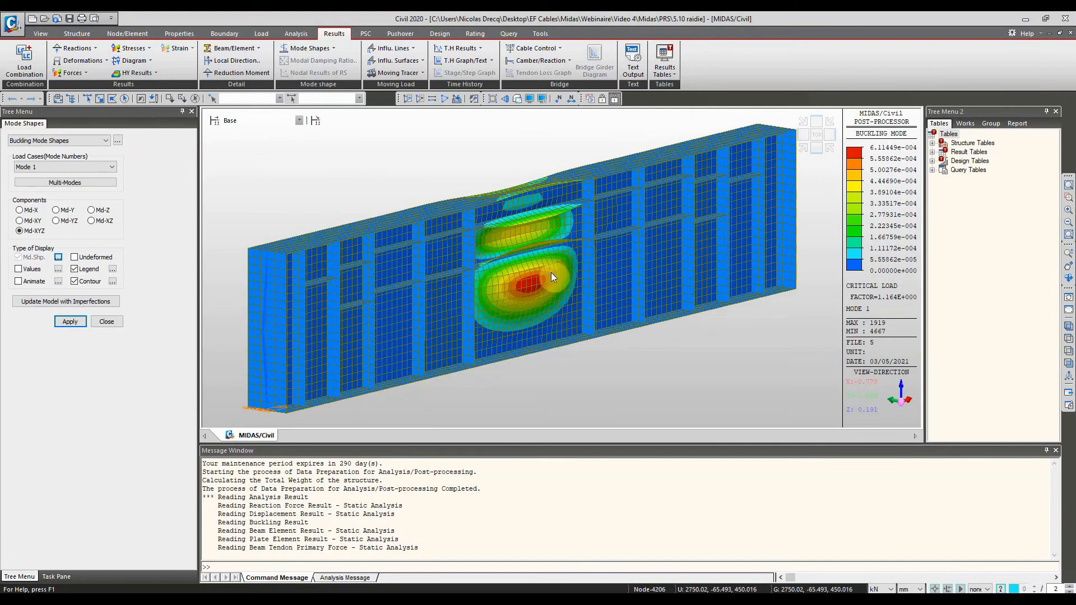
# Update the model with a Mode 1 imperfection scaled to a maximum value of 3 mm, saved as 5.10 raidie_Updated2.
pyautogui.click(84, 301)
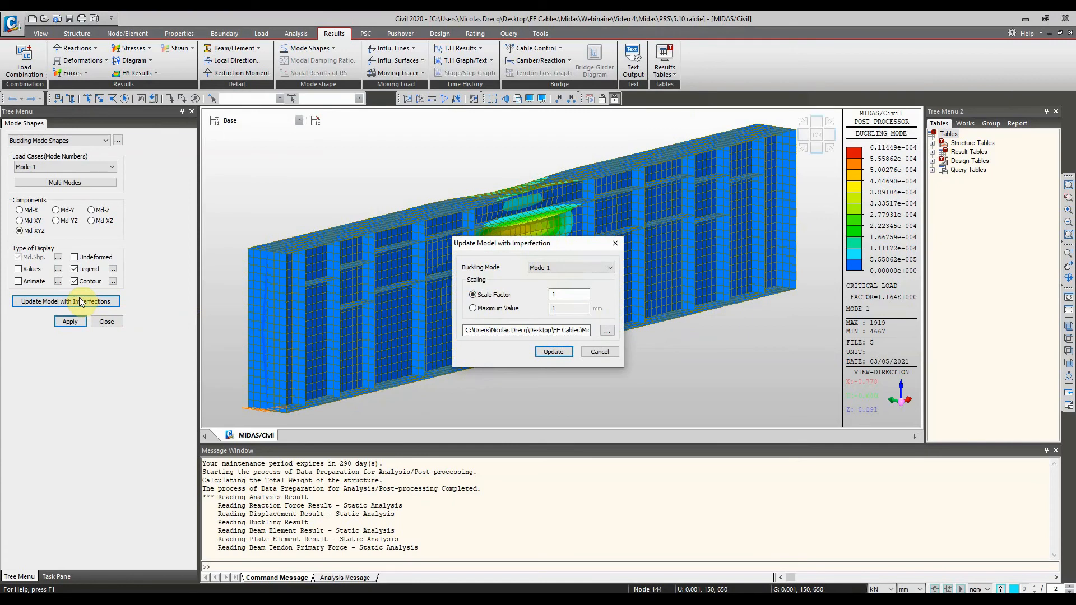
pyautogui.click(496, 308)
pyautogui.moveTo(563, 244); pyautogui.dragTo(439, 344)
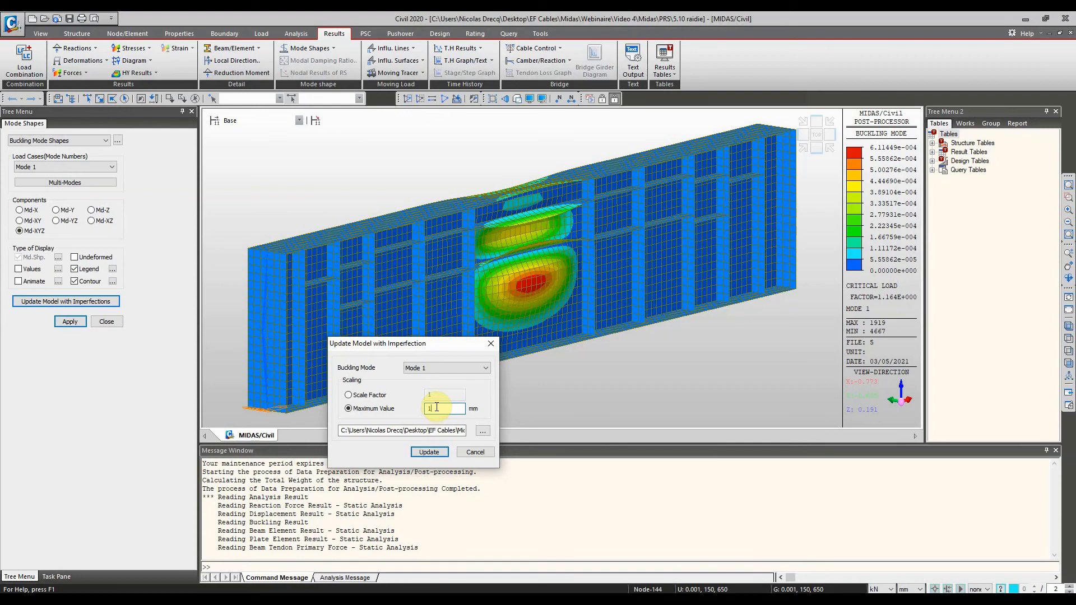
pyautogui.moveTo(437, 410); pyautogui.dragTo(424, 408)
pyautogui.moveTo(443, 428); pyautogui.dragTo(487, 427)
pyautogui.click(450, 430)
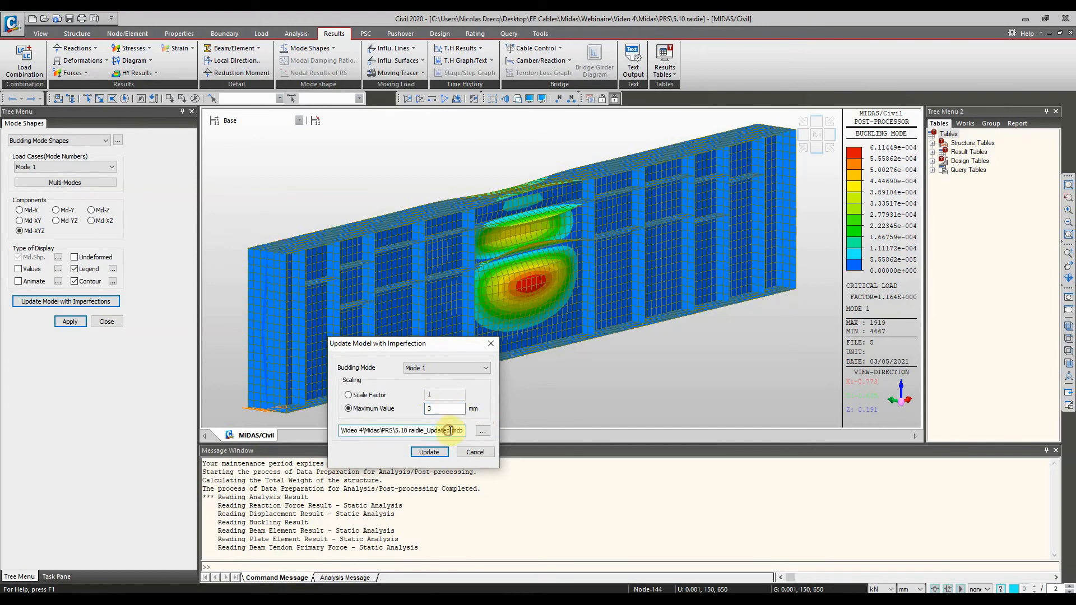
pyautogui.write('2')
pyautogui.click(429, 452)
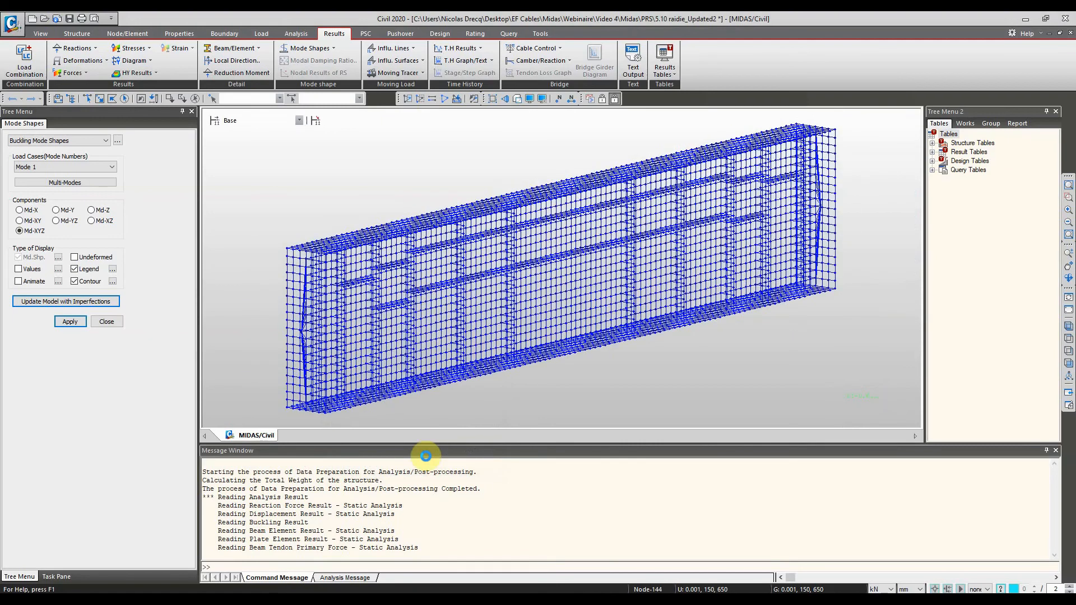
pyautogui.keyDown('ctrl'); pyautogui.moveTo(572, 209); pyautogui.dragTo(564, 211, button='middle'); pyautogui.keyUp('ctrl')
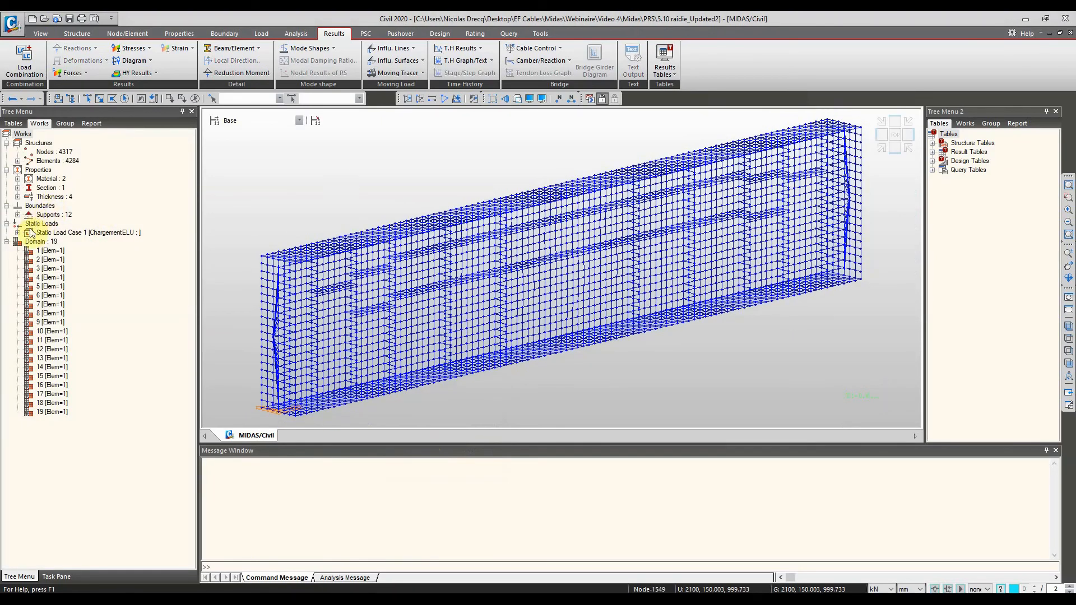
pyautogui.click(18, 180)
pyautogui.click(59, 188)
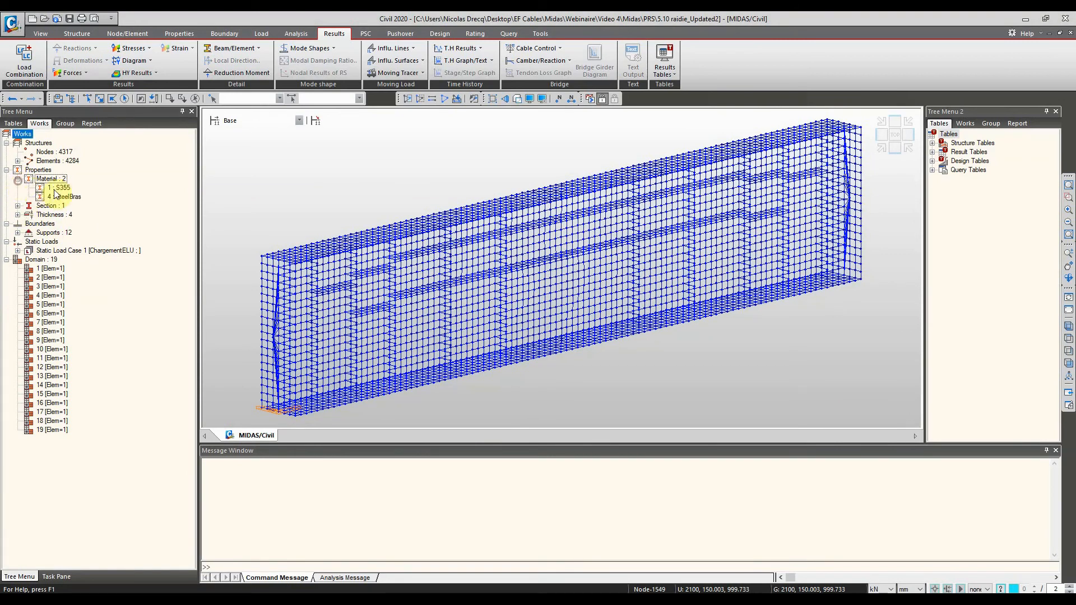
pyautogui.click(176, 33)
pyautogui.click(188, 59)
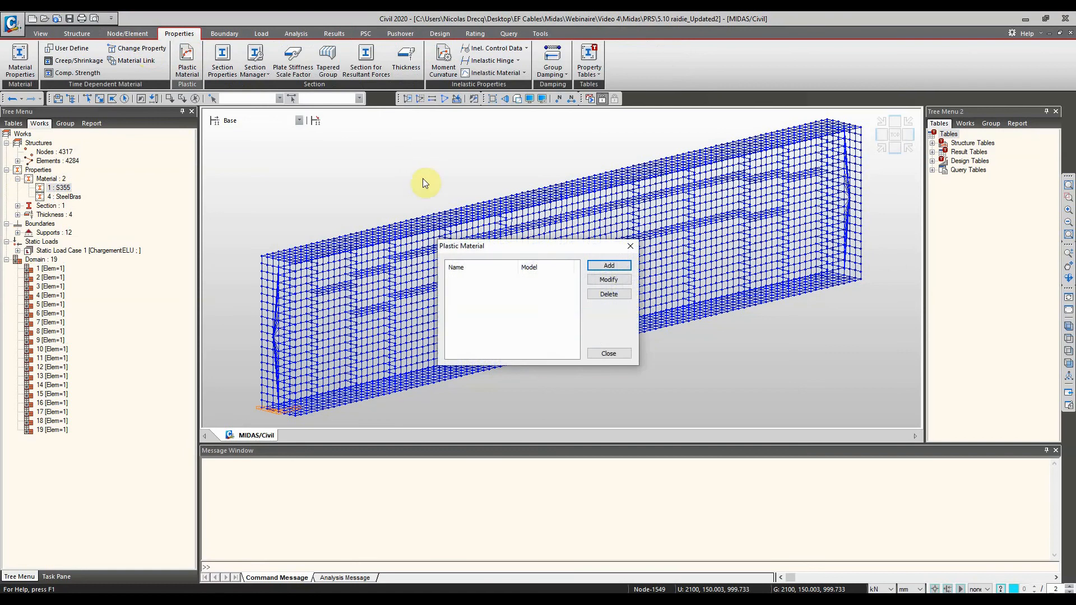
pyautogui.click(595, 266)
pyautogui.click(589, 243)
pyautogui.click(568, 261)
pyautogui.click(521, 243)
pyautogui.write('355')
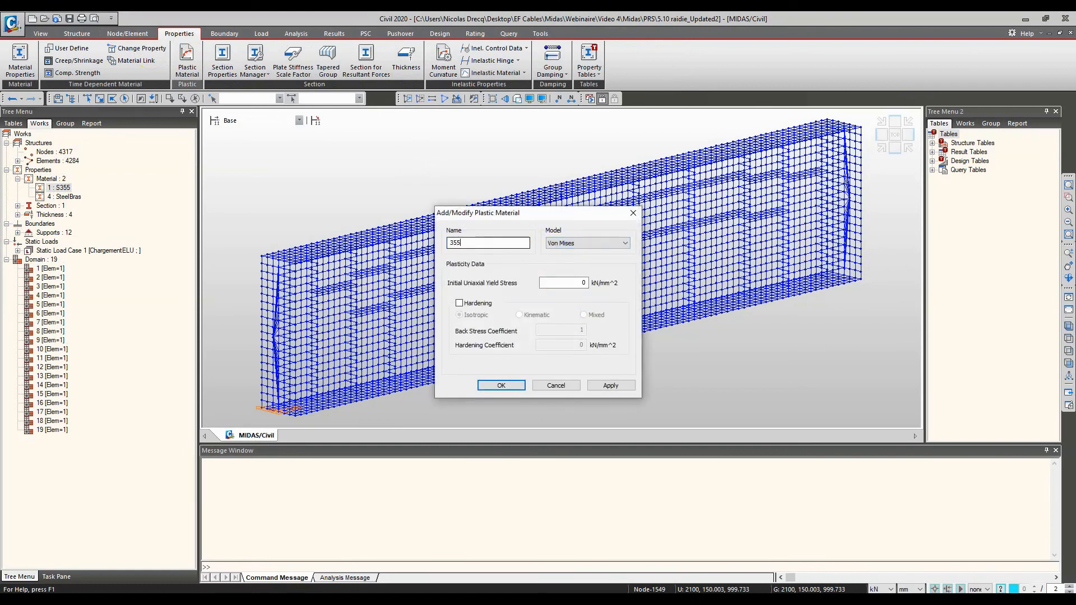
pyautogui.click(633, 213)
pyautogui.click(630, 245)
# Change the force unit to N and add a Von Mises plastic material named 355 with an initial uniaxial yield stress of 355 N/mm^2.
pyautogui.click(890, 589)
pyautogui.click(872, 564)
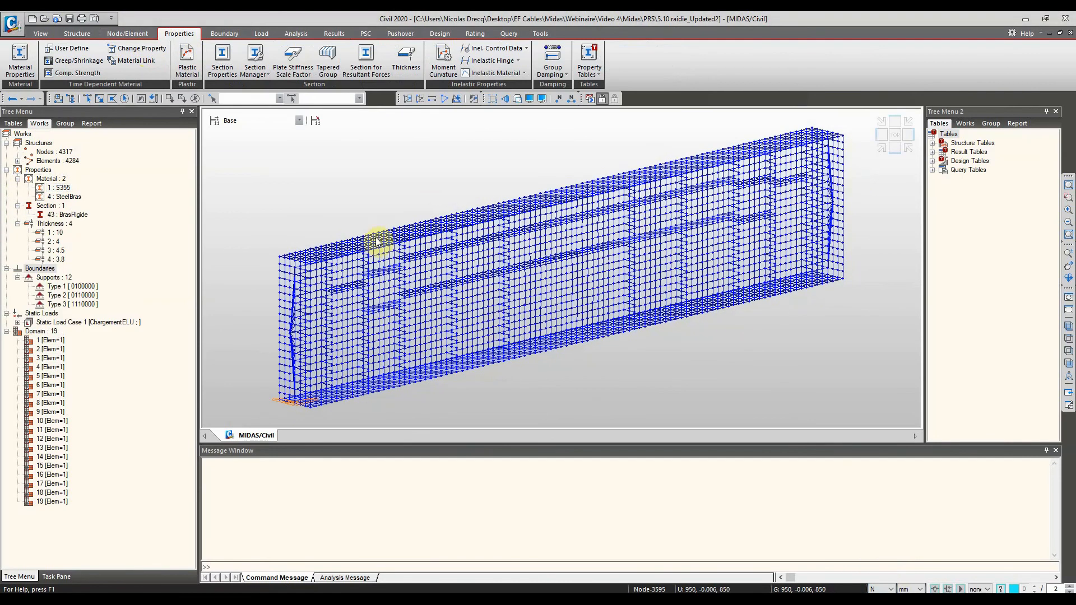
pyautogui.click(189, 58)
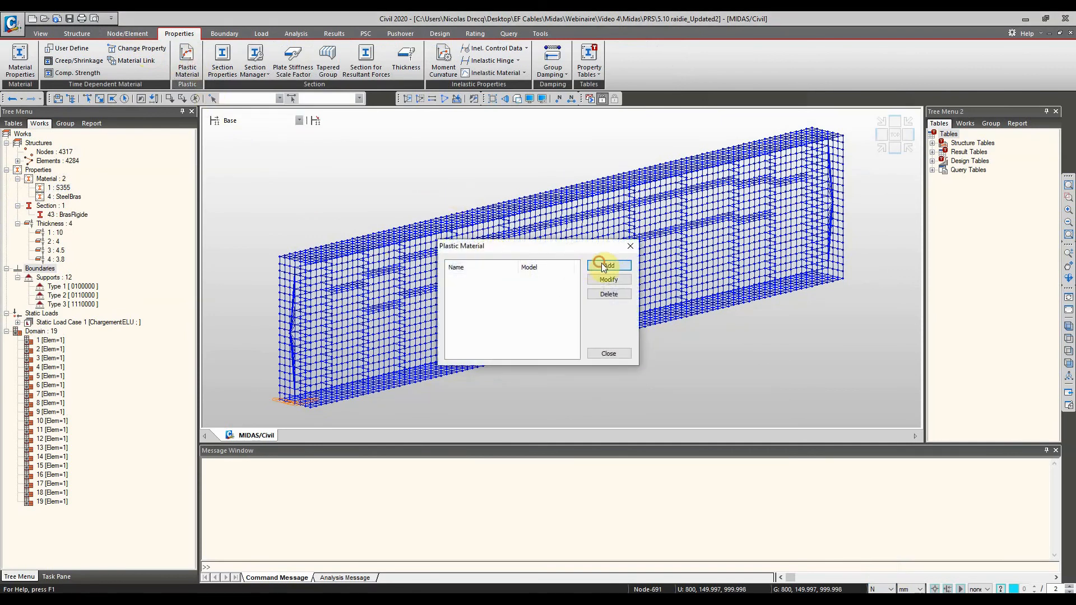
pyautogui.click(602, 264)
pyautogui.write('355')
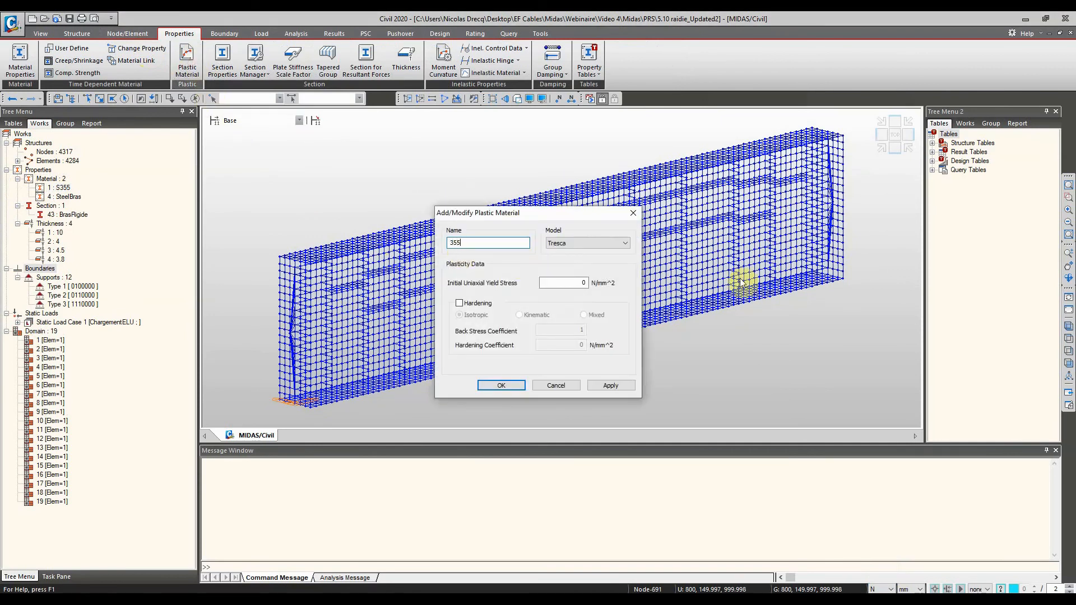
pyautogui.click(572, 247)
pyautogui.click(595, 261)
pyautogui.click(583, 283)
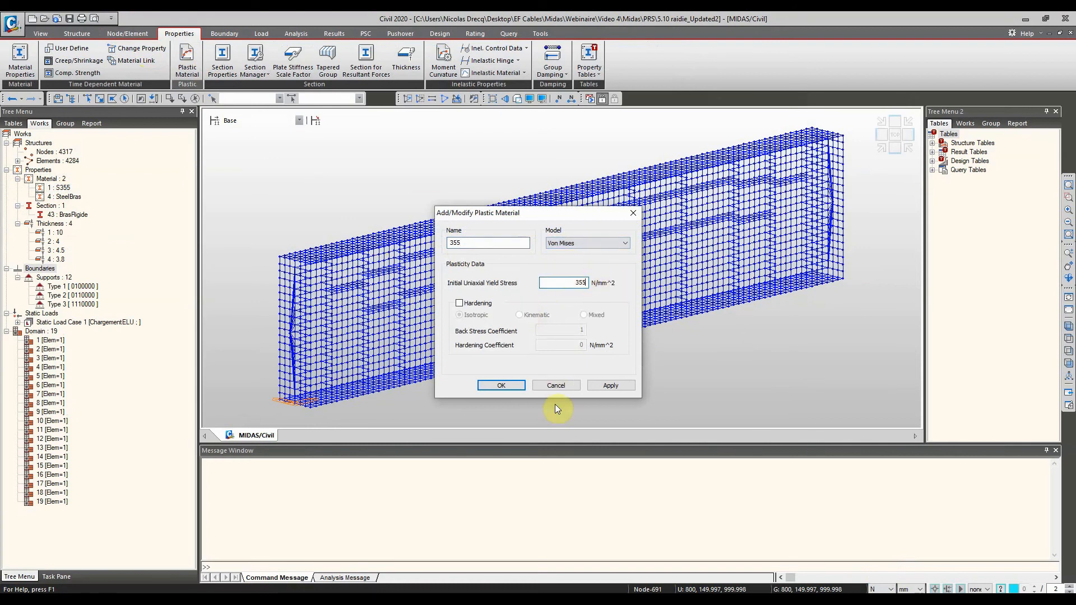
pyautogui.click(513, 385)
pyautogui.click(598, 352)
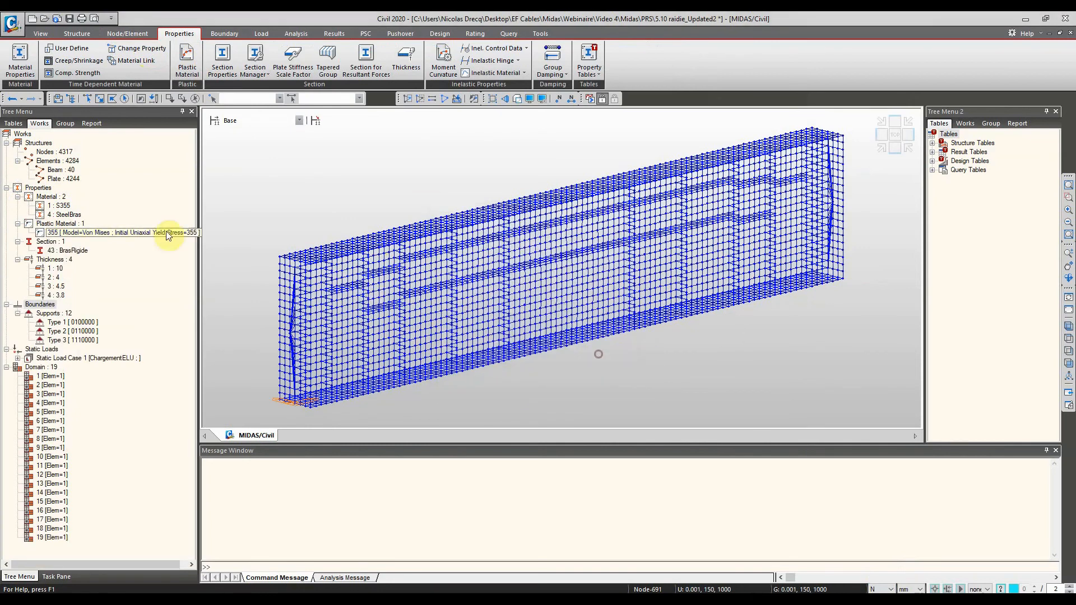
# Assign the plastic material 355 to the S355 steel in its material properties.
pyautogui.doubleClick(58, 205)
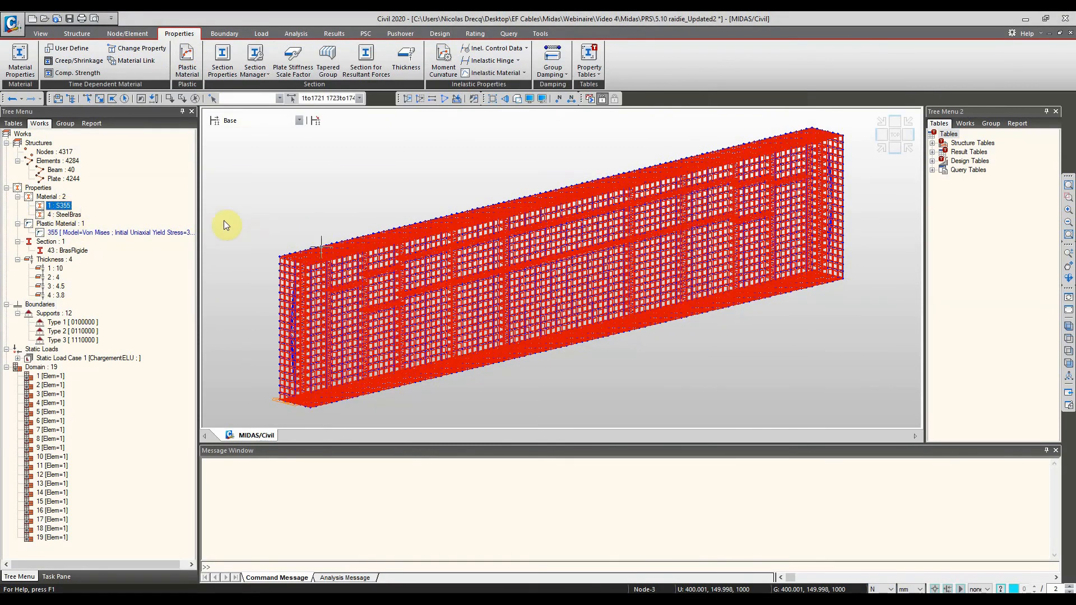
pyautogui.rightClick(65, 206)
pyautogui.click(99, 350)
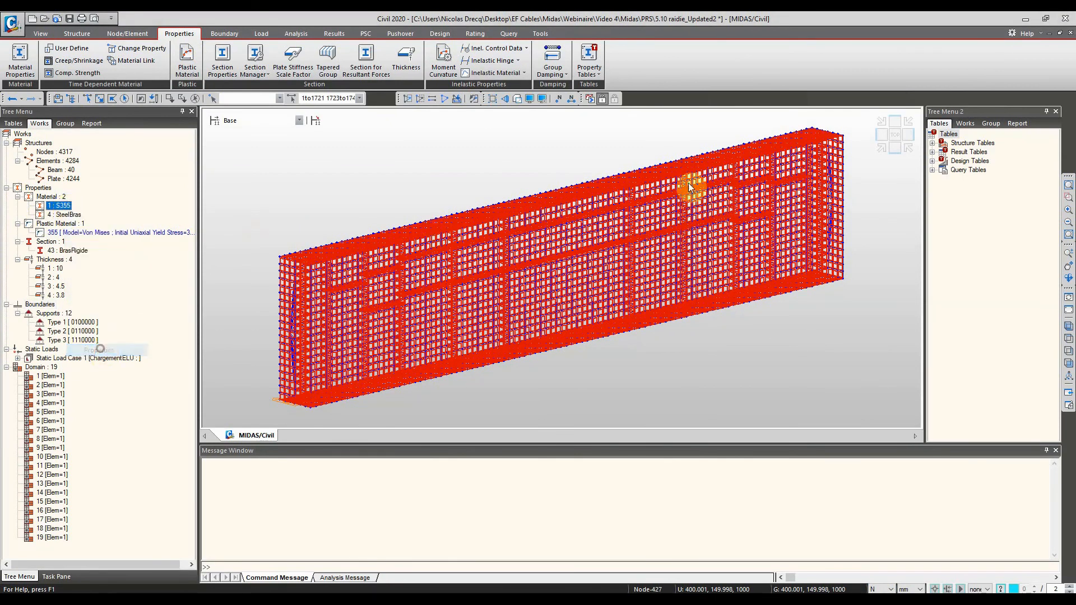
pyautogui.click(541, 414)
pyautogui.click(533, 426)
pyautogui.click(535, 516)
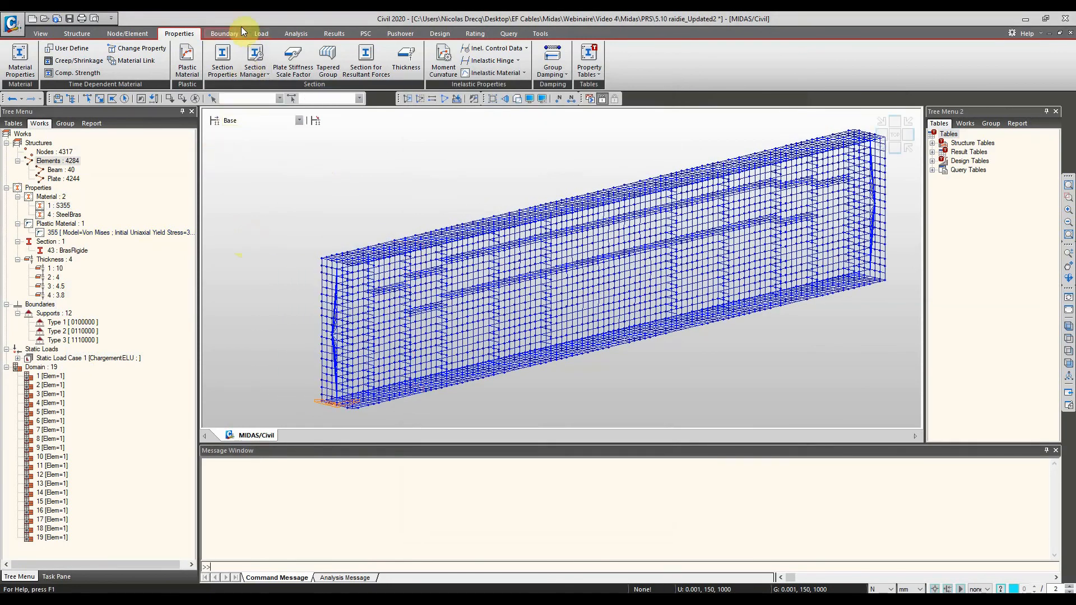
# Define a geometry and material nonlinear analysis using Newton-Raphson with 10 load steps, and run it.
pyautogui.click(297, 34)
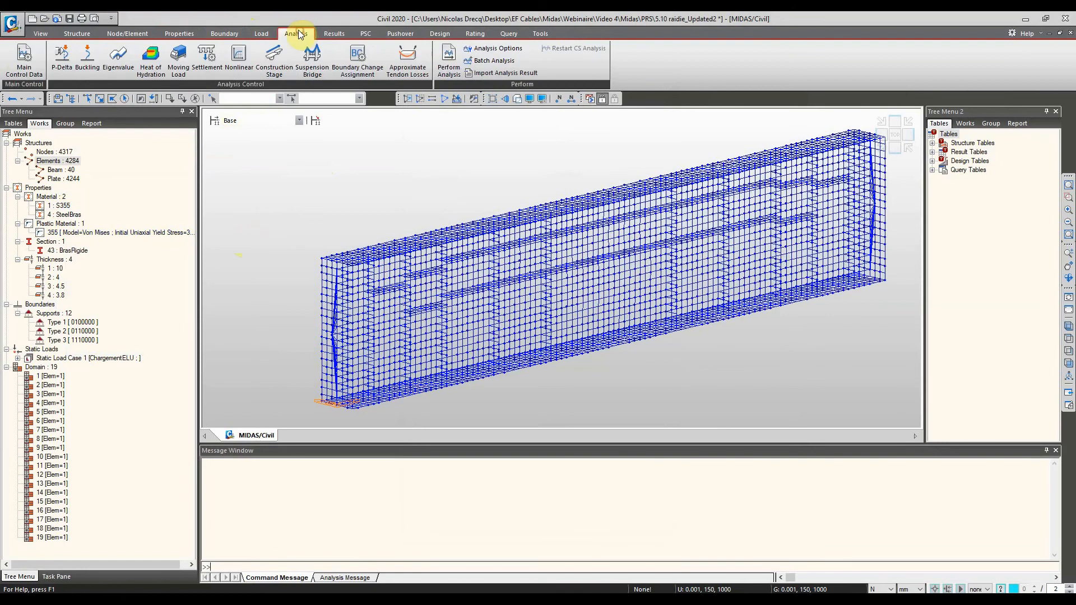
pyautogui.click(239, 59)
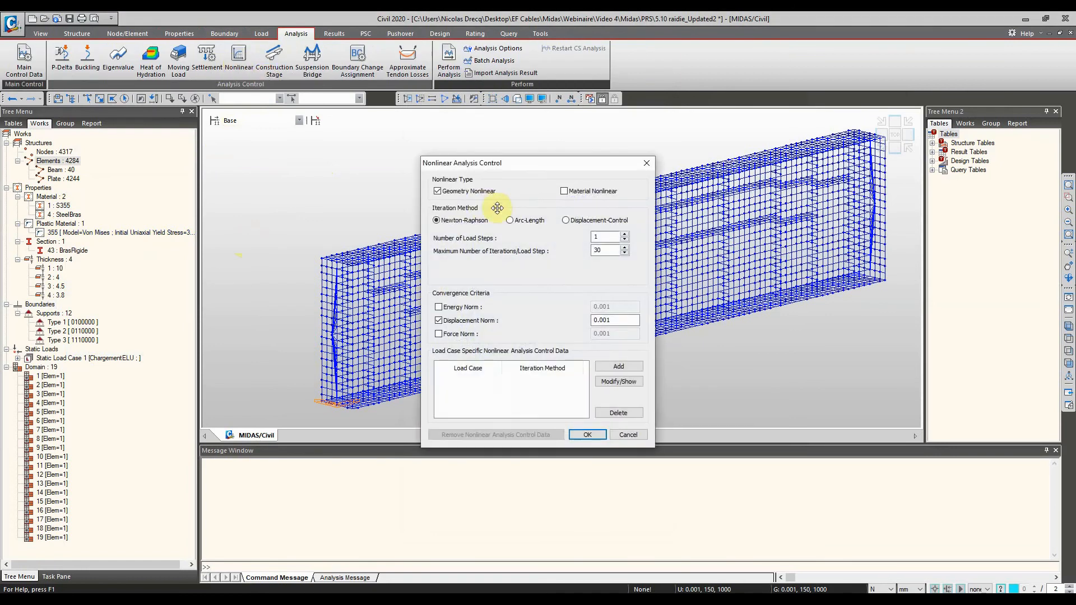
pyautogui.doubleClick(605, 237)
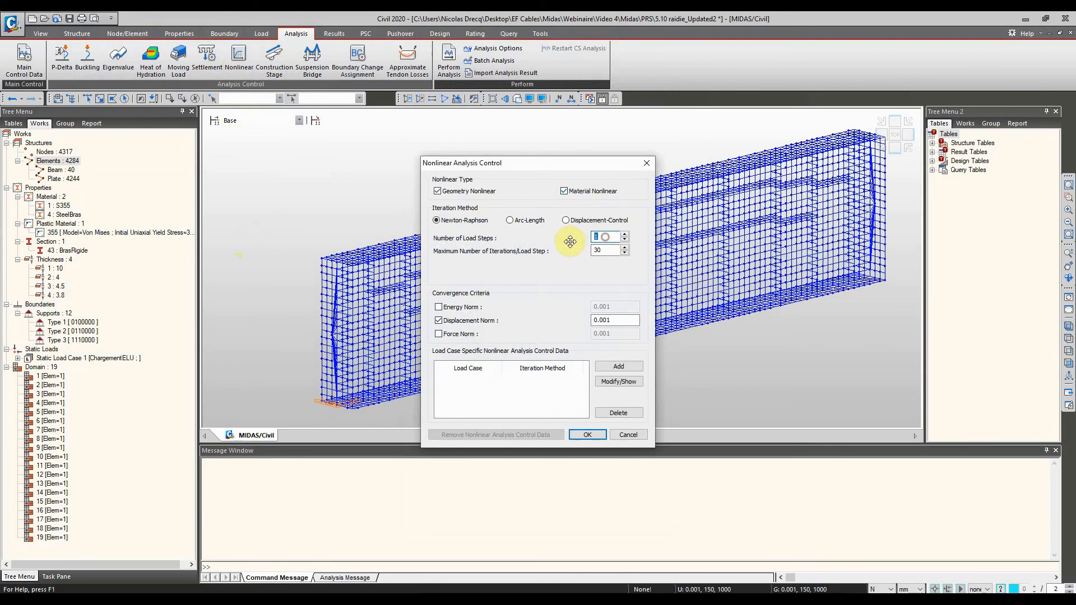
pyautogui.click(593, 435)
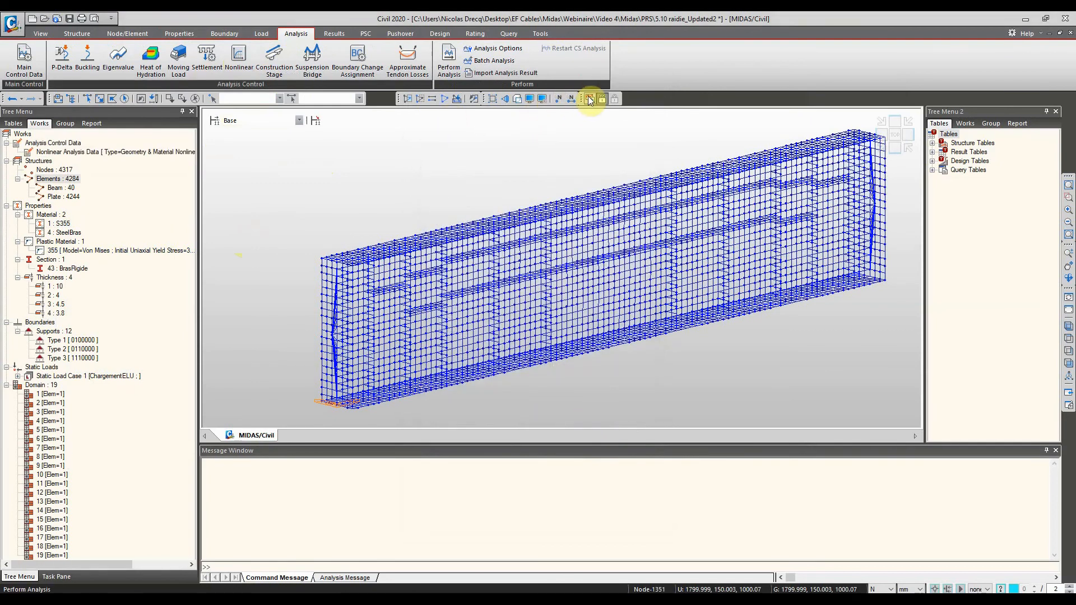
pyautogui.click(590, 99)
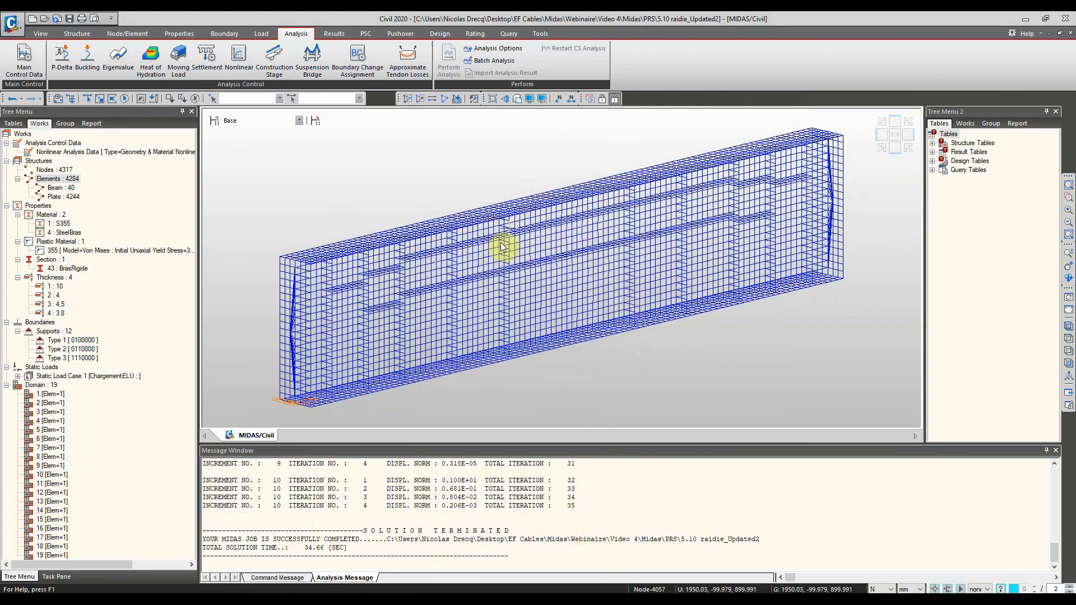
# Switch to the PowerPoint presentation, read the slide on clauses 2.5 and C.9 about partial coefficients, and return to the Civil model.
pyautogui.click(561, 603)
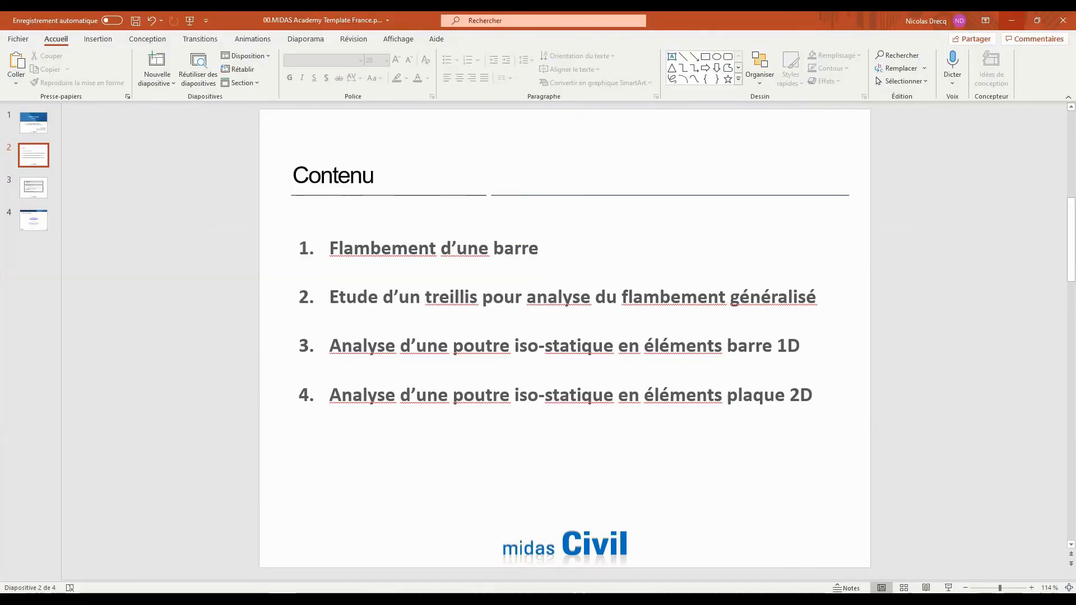
pyautogui.scroll(-1, 452, 252)
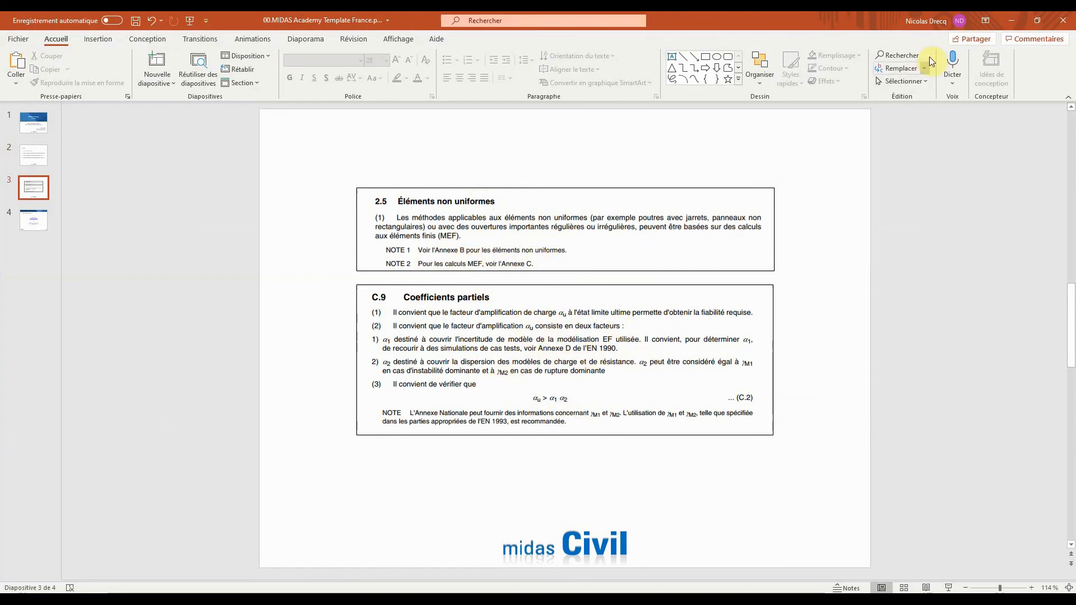
pyautogui.click(1011, 20)
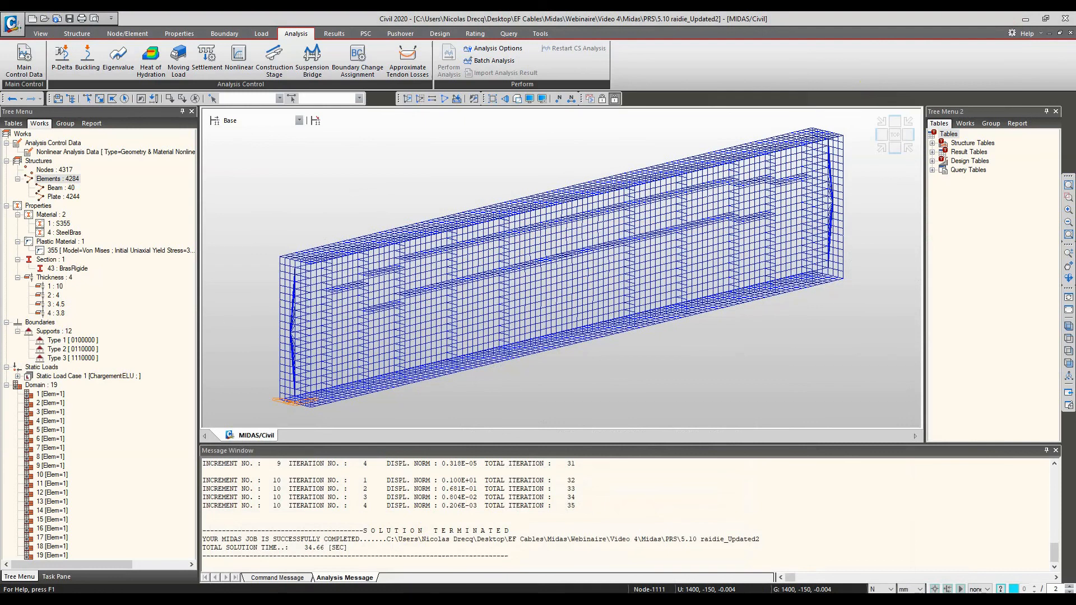
# Expand the ChargementELU static load case and select its pressure loads.
pyautogui.click(42, 376)
pyautogui.click(19, 376)
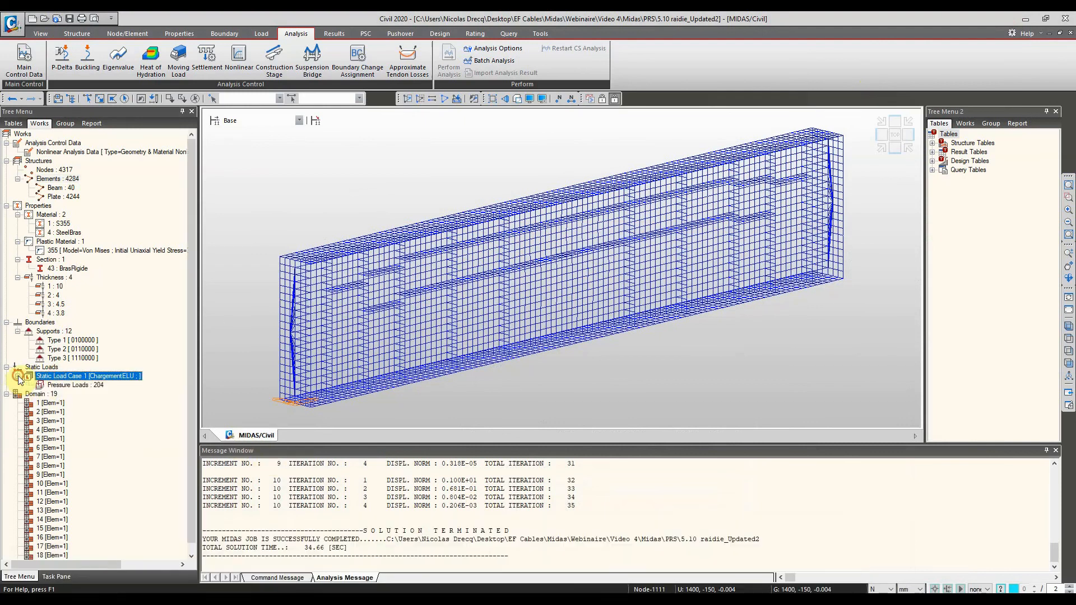
pyautogui.click(84, 386)
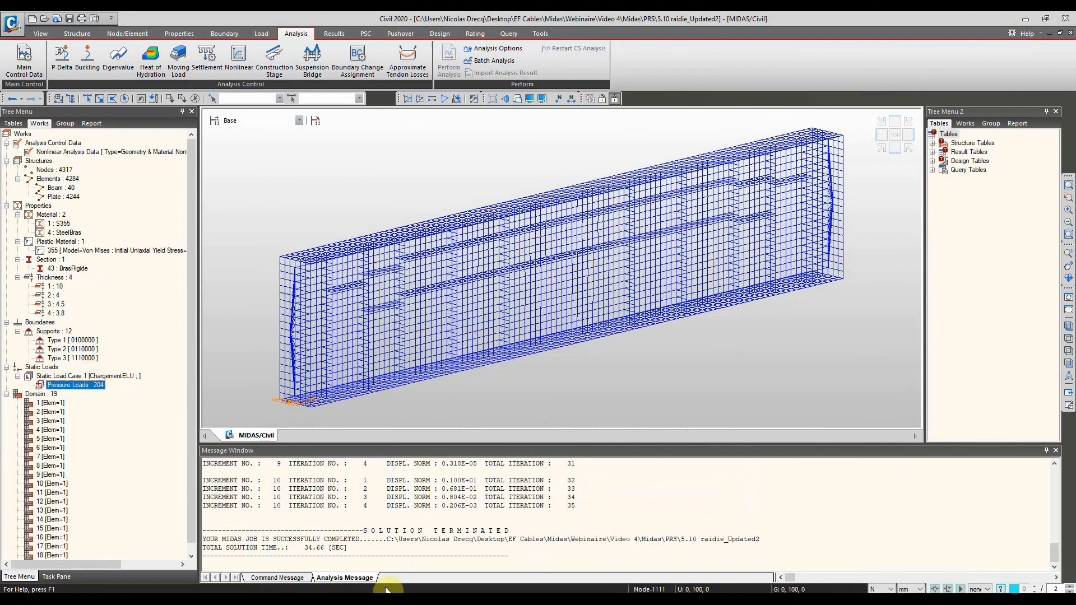
# Switch to the PRS folder in File Explorer and open 5.10 raidie_Updated - x1.25.mcb in Civil.
pyautogui.click(360, 601)
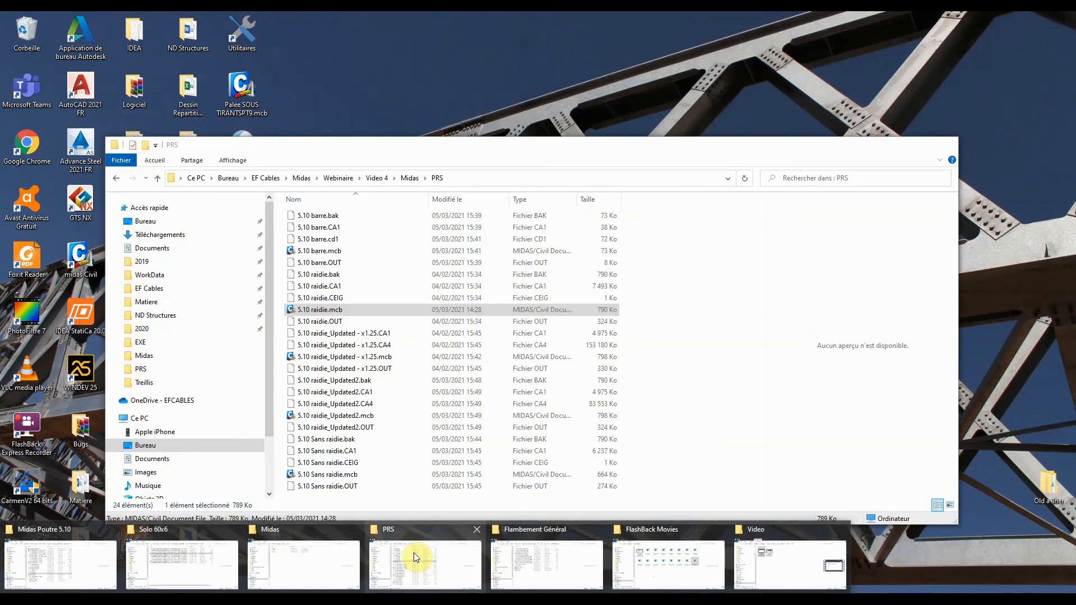
pyautogui.click(414, 553)
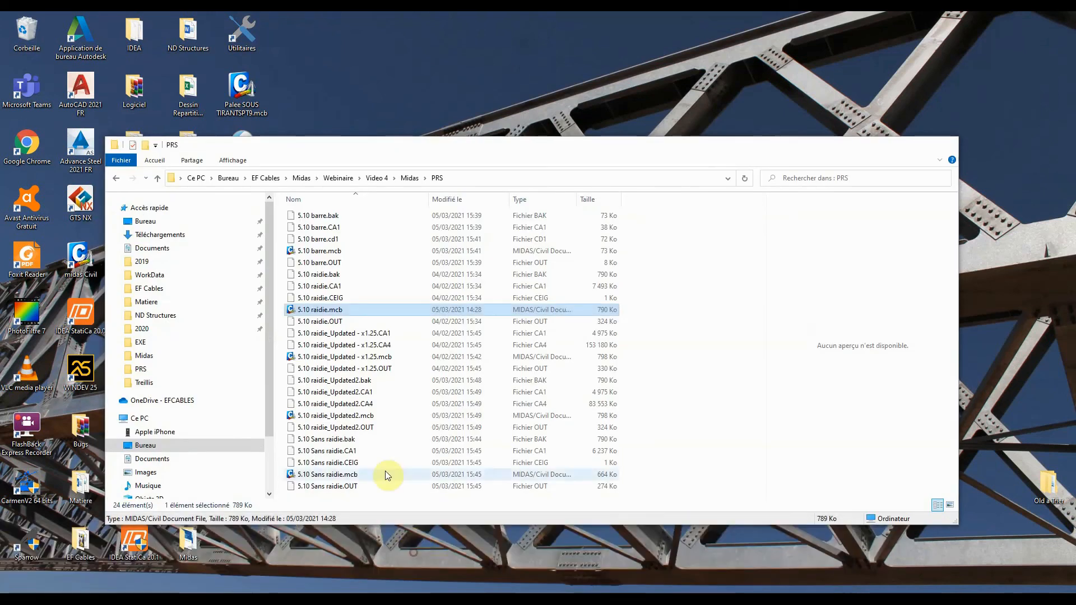
pyautogui.doubleClick(337, 359)
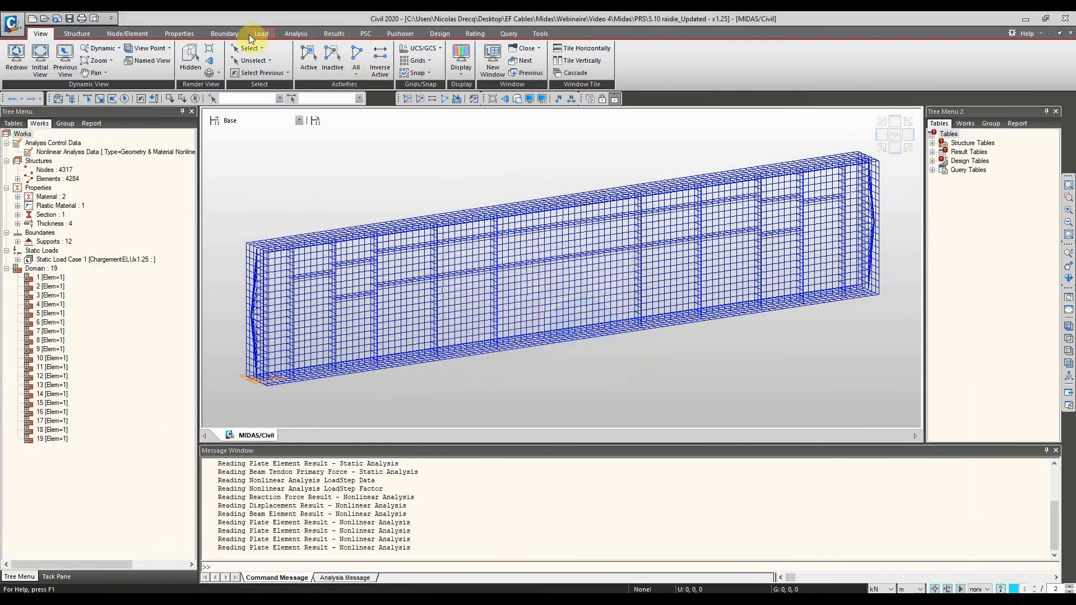
# Display the Sig-eff plate stresses for ChargementELUx1.25 at NL Step 15, with contour, deformed shape and legend.
pyautogui.click(330, 33)
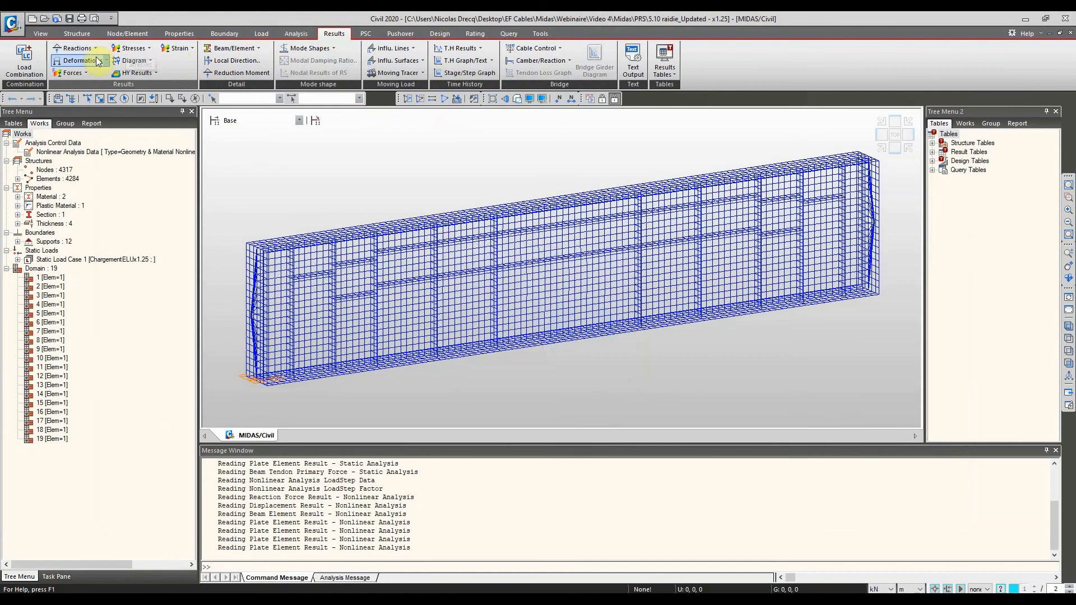
pyautogui.click(142, 50)
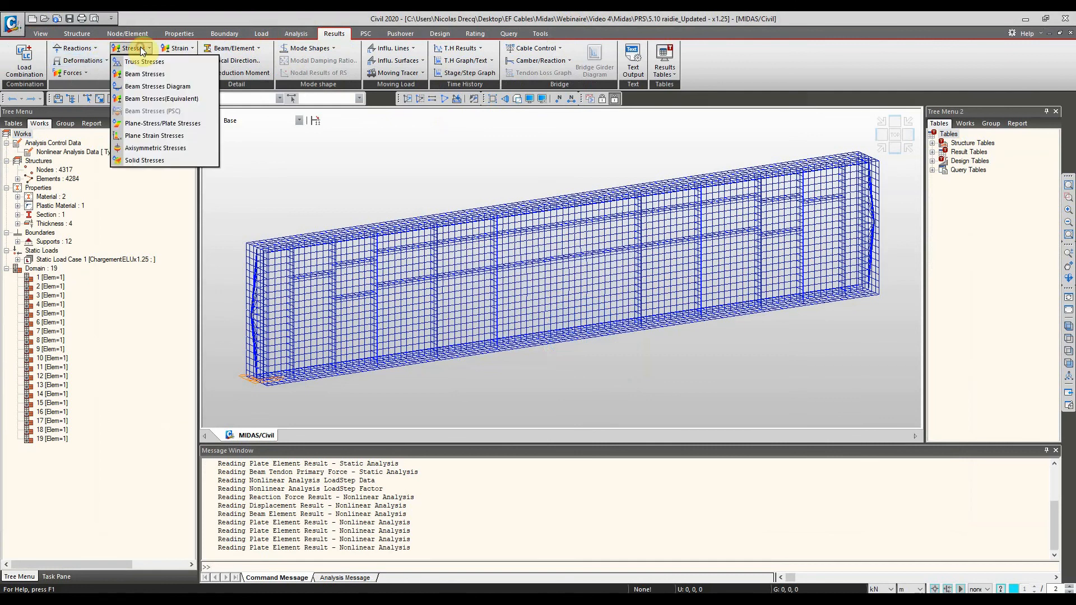
pyautogui.click(144, 74)
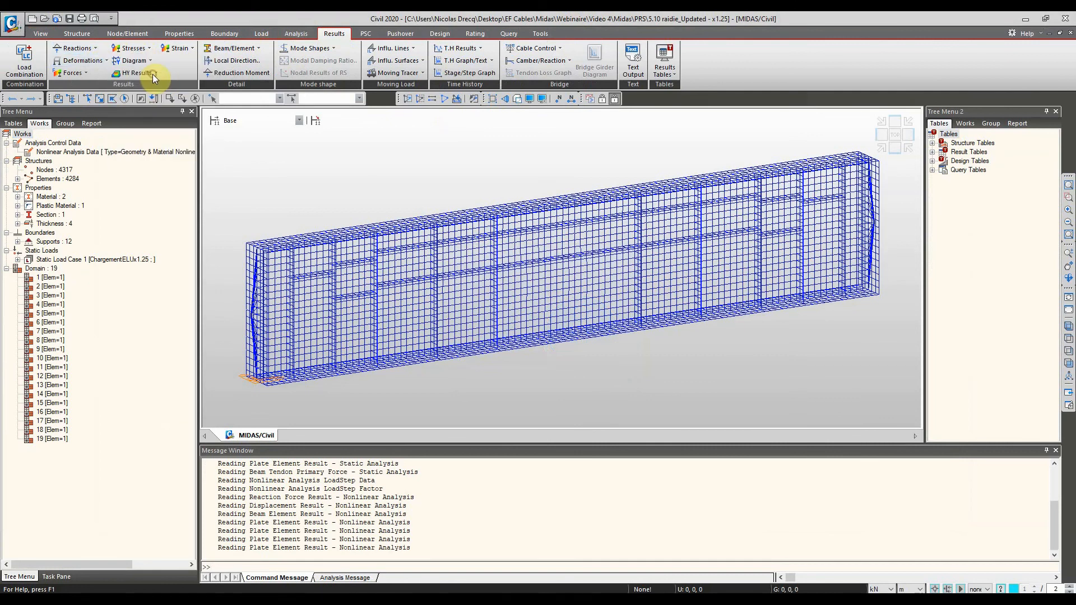
pyautogui.click(134, 48)
pyautogui.click(152, 123)
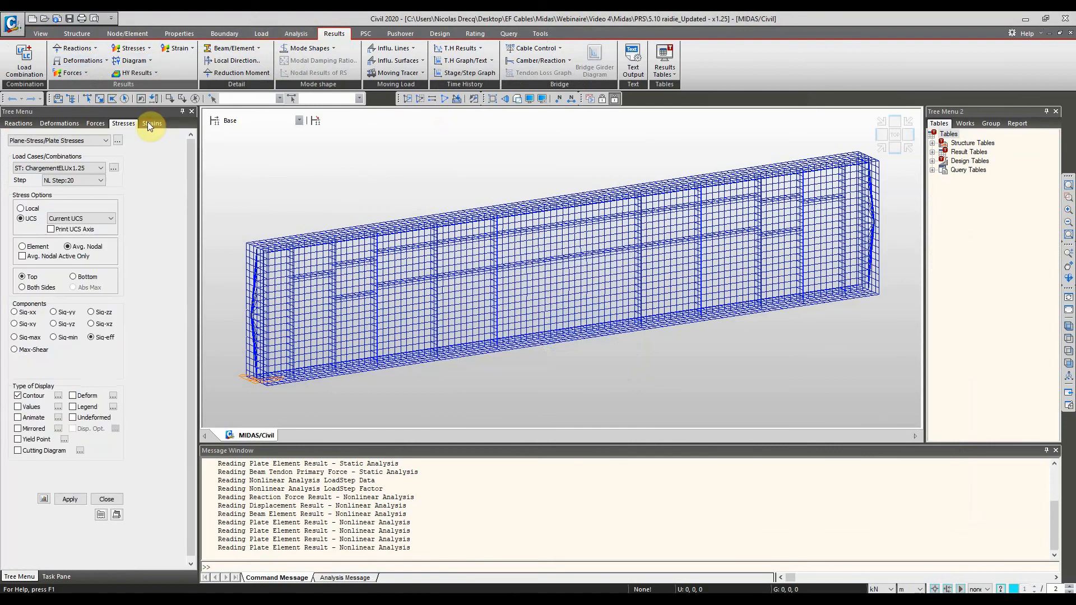
pyautogui.click(85, 168)
pyautogui.click(84, 177)
pyautogui.click(80, 180)
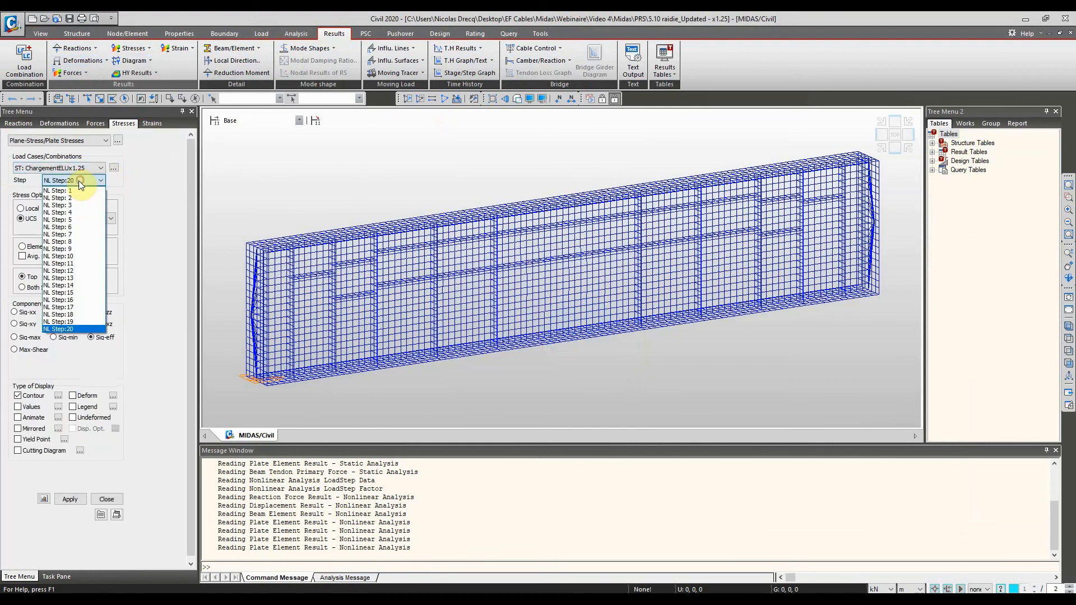
pyautogui.click(79, 292)
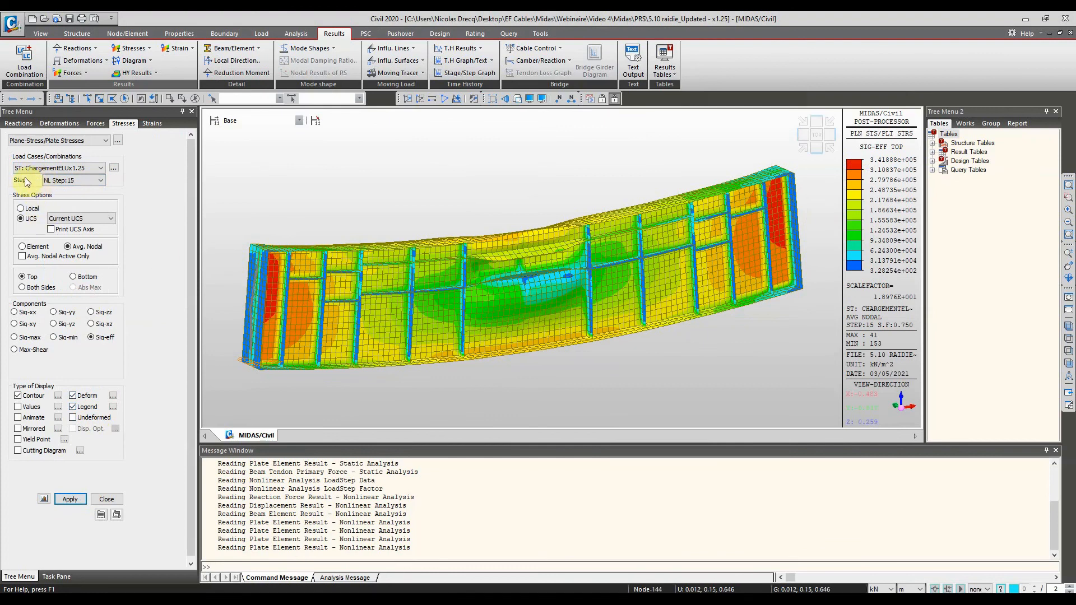
pyautogui.keyDown('ctrl'); pyautogui.moveTo(517, 219); pyautogui.dragTo(634, 192, button='middle'); pyautogui.keyUp('ctrl')
pyautogui.keyDown('ctrl'); pyautogui.moveTo(504, 228); pyautogui.dragTo(480, 285, button='middle'); pyautogui.keyUp('ctrl')
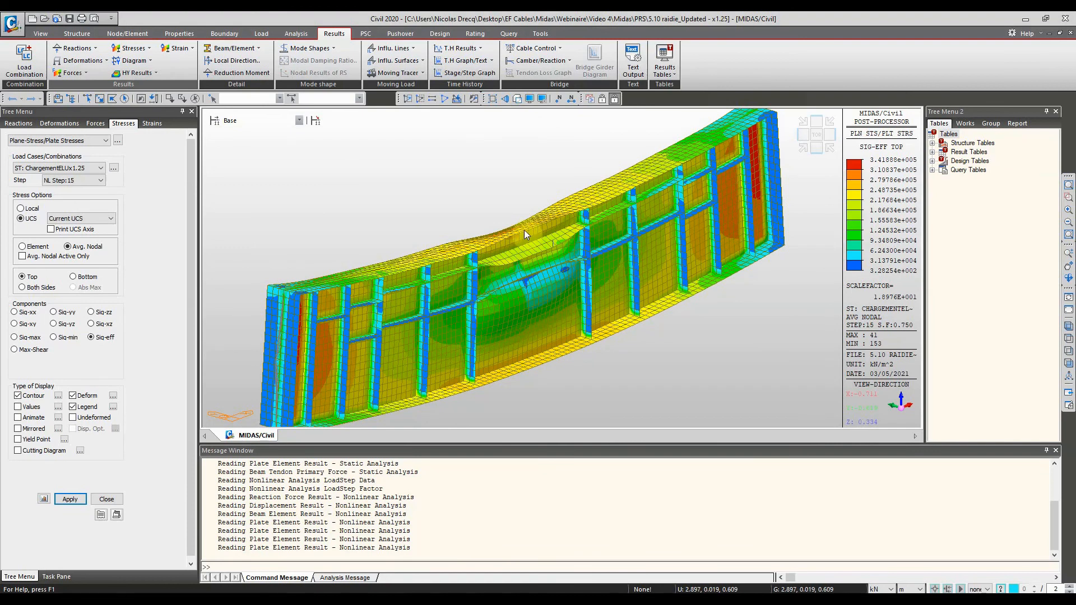
# Show the deformed girder at real displacement, with auto-scale off.
pyautogui.click(114, 396)
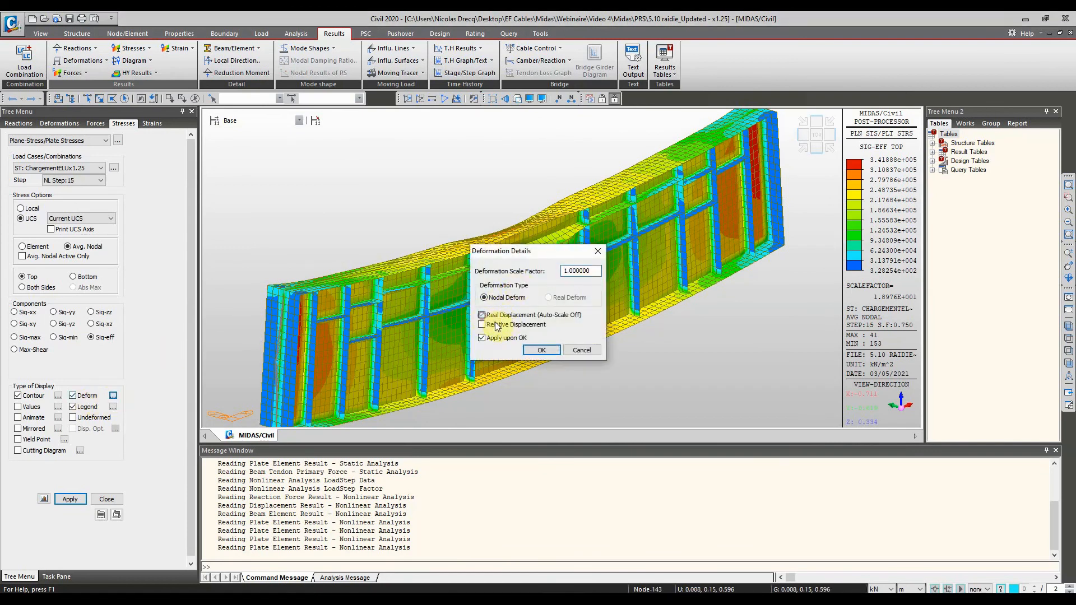
pyautogui.click(542, 349)
pyautogui.moveTo(598, 290)
pyautogui.keyDown('ctrl'); pyautogui.mouseDown(button='middle')
pyautogui.moveTo(654, 258)
pyautogui.moveTo(598, 275)
pyautogui.mouseUp(button='middle'); pyautogui.keyUp('ctrl')
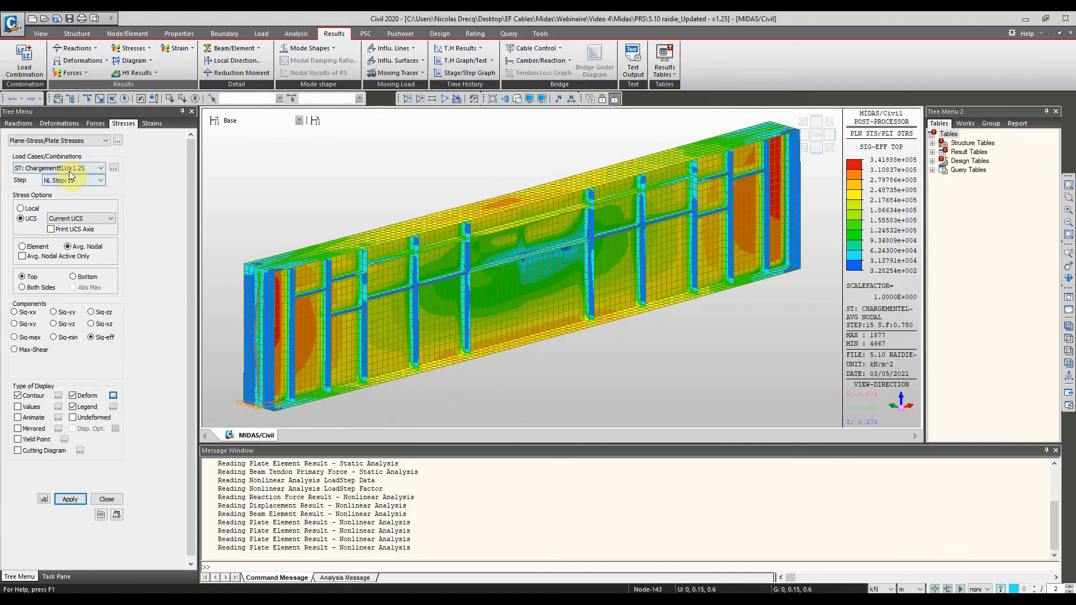
# Display the plate stresses at NL Step 20 and examine the deformed shape.
pyautogui.click(81, 180)
pyautogui.click(81, 328)
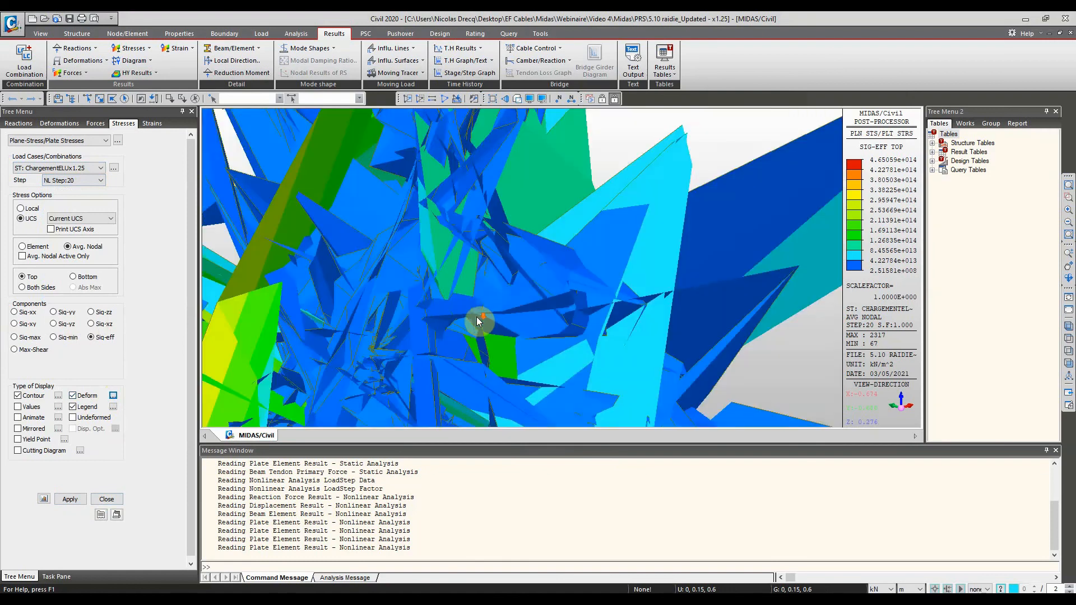
pyautogui.scroll(3, 476, 325)
pyautogui.moveTo(476, 352); pyautogui.dragTo(526, 219, button='middle')
pyautogui.scroll(-3, 520, 242)
pyautogui.scroll(-2, 520, 242)
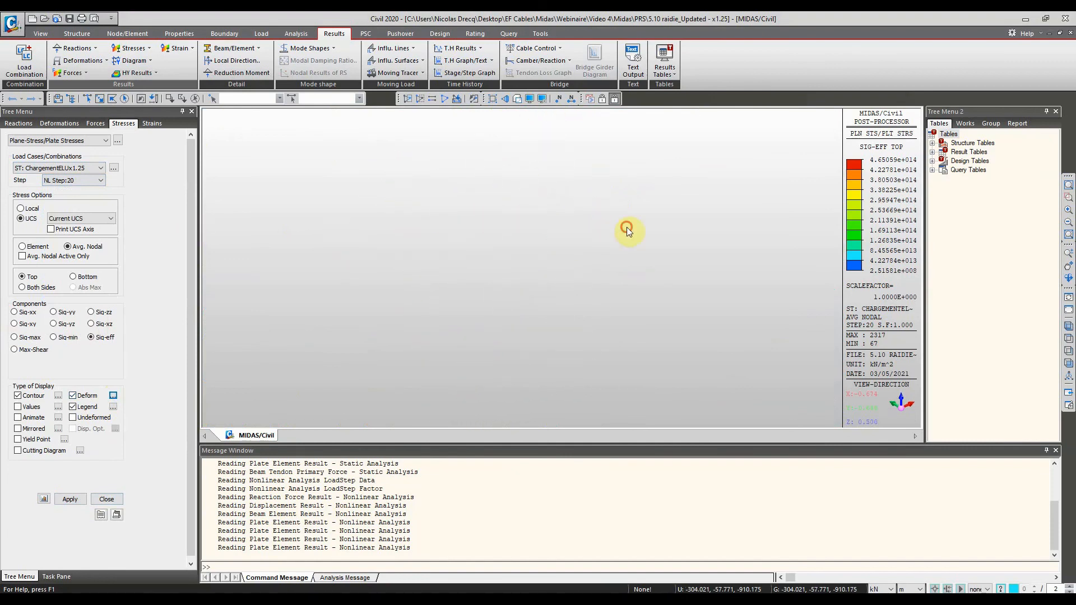
# Display the girder's plate stresses at NL Step 17 and at NL Step 19 to compare them.
pyautogui.click(72, 180)
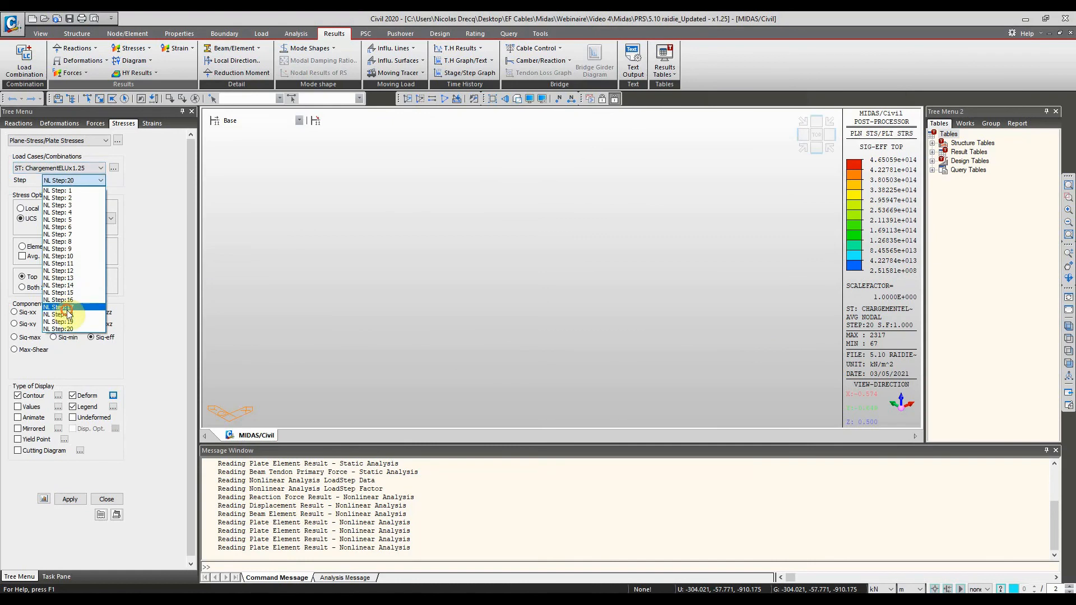
pyautogui.click(64, 307)
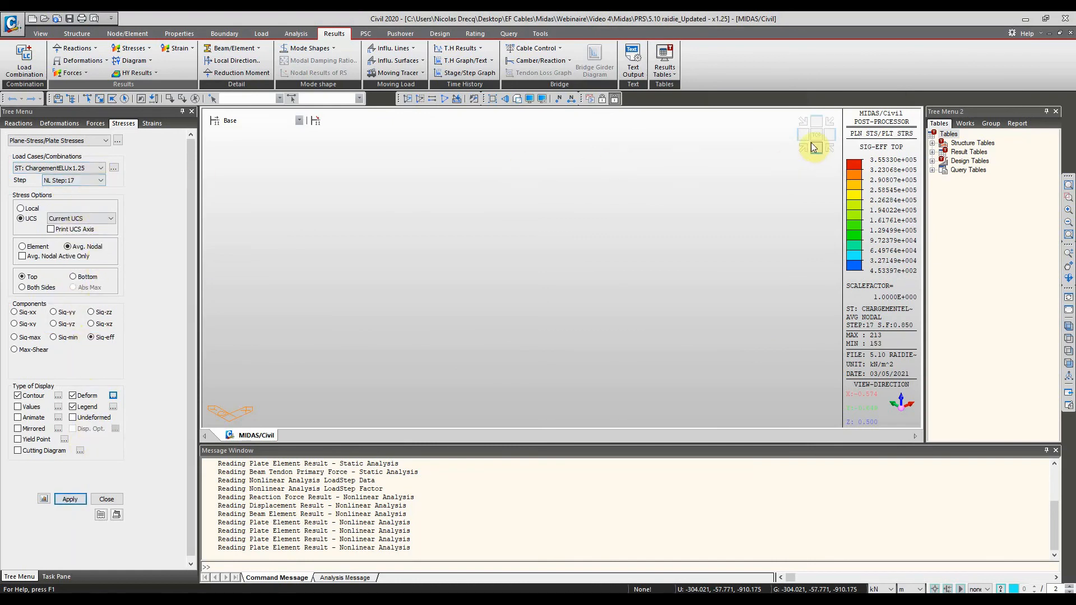
pyautogui.click(73, 167)
pyautogui.click(62, 178)
pyautogui.click(74, 180)
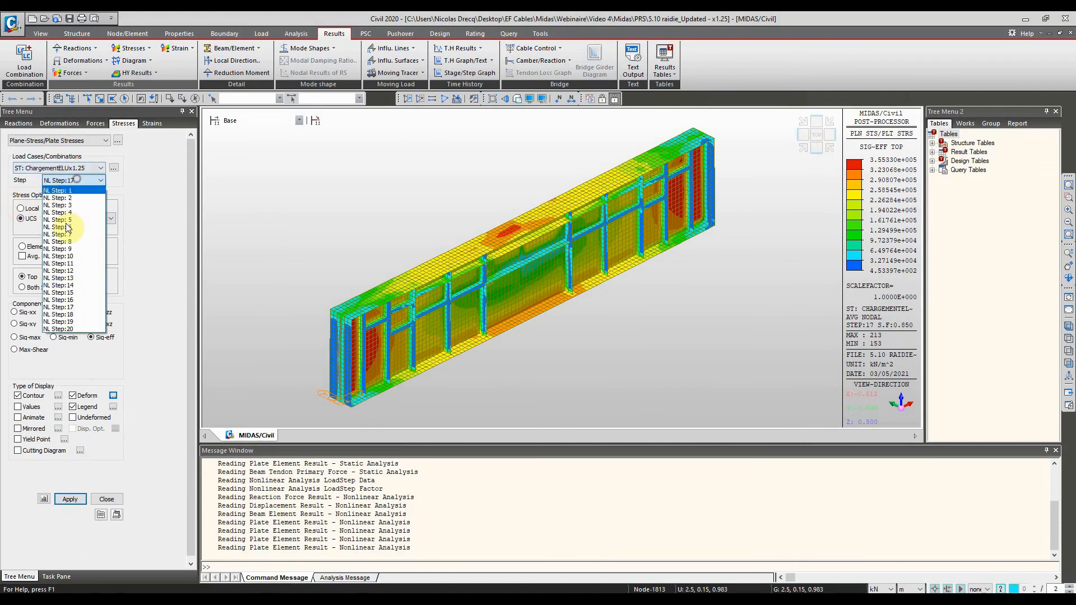
pyautogui.click(74, 322)
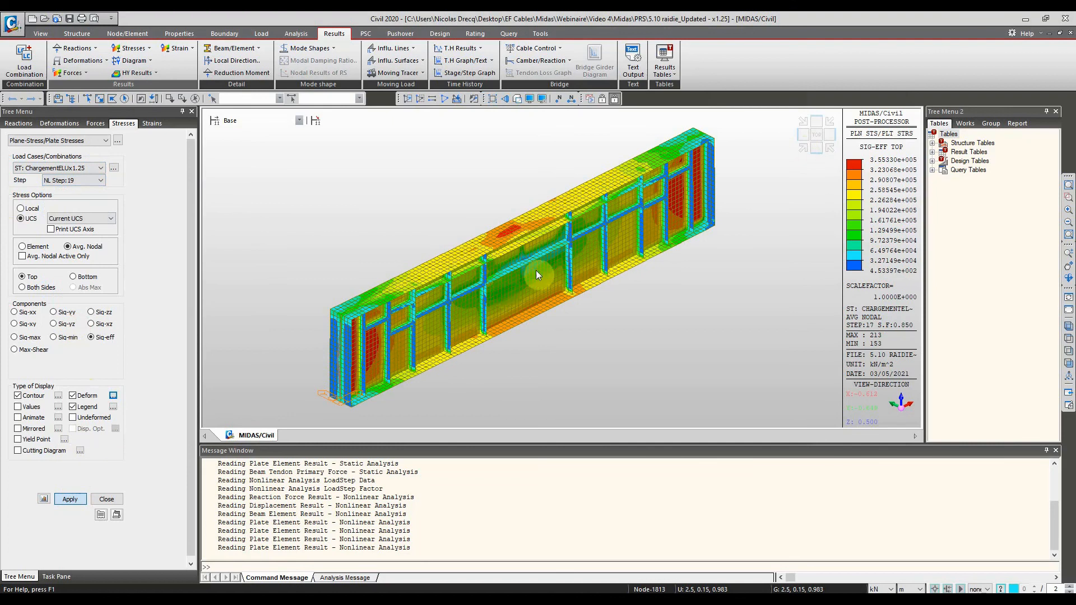
pyautogui.scroll(-8, 539, 267)
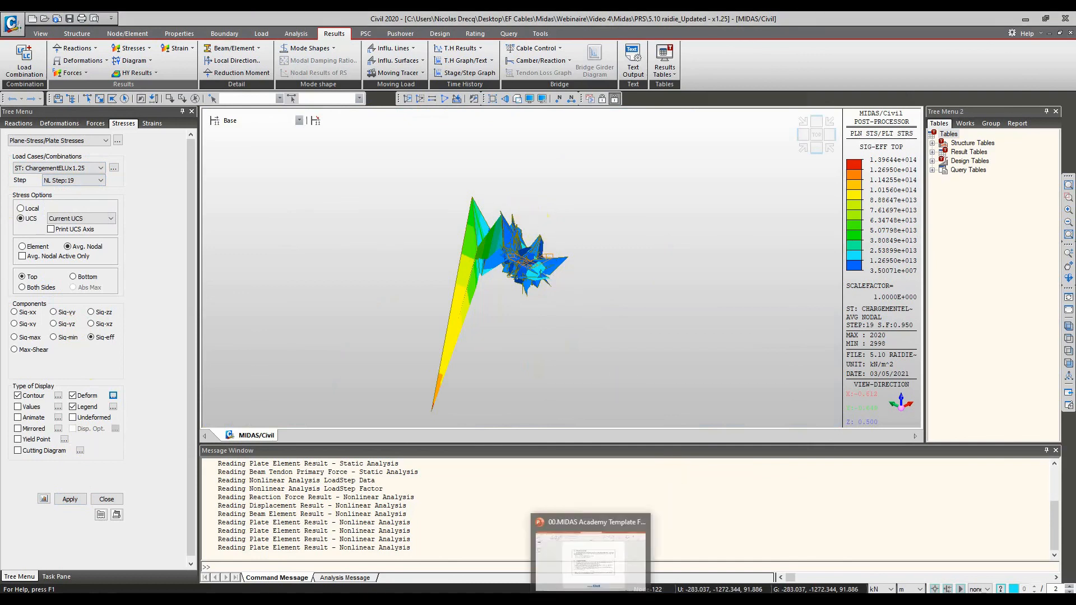
# Switch to PowerPoint to consult clause C.9 on partial coefficients again, and return to Civil.
pyautogui.click(592, 599)
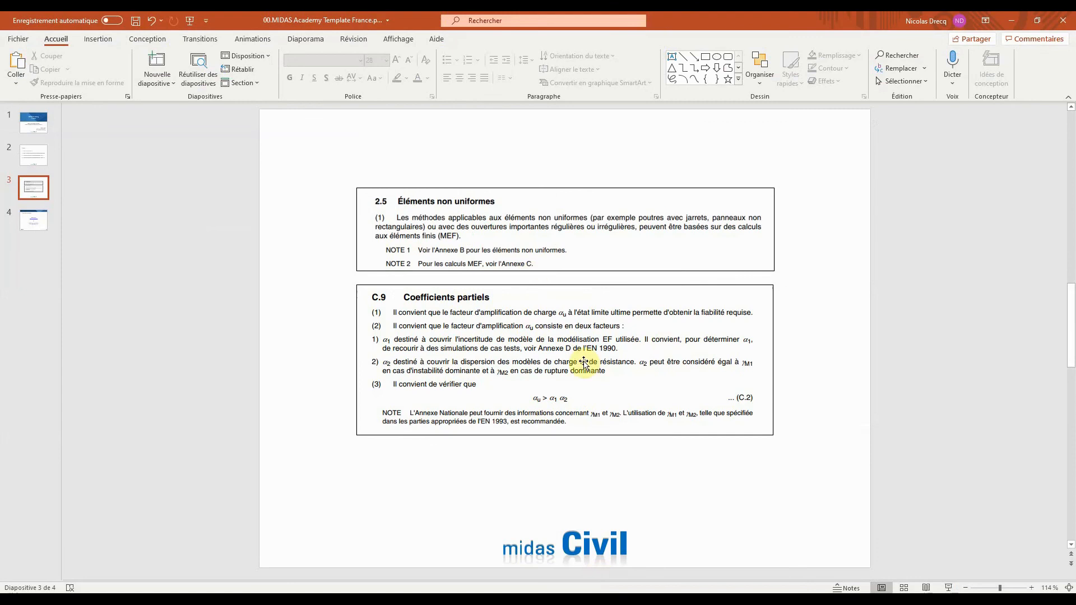
pyautogui.click(1004, 21)
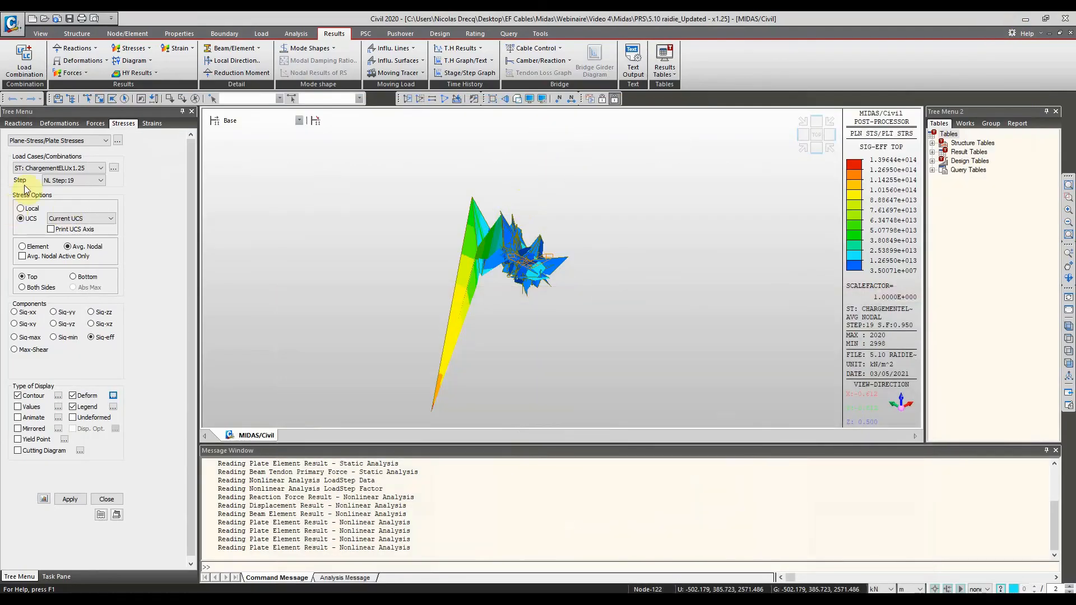
# Display the plate stresses at NL Step 15 again and examine the whole deformed girder.
pyautogui.click(78, 179)
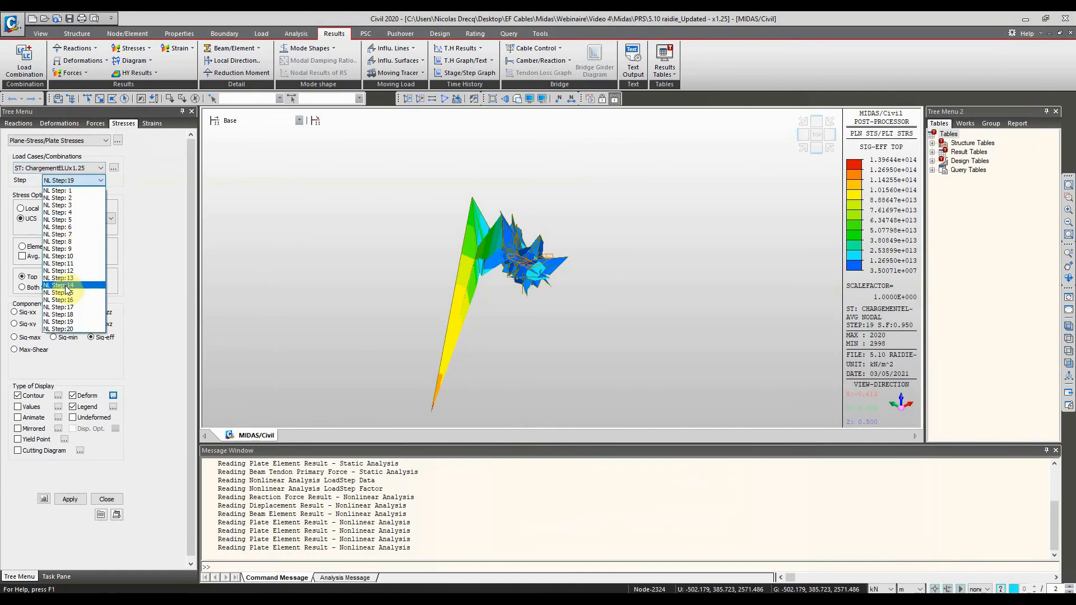
pyautogui.click(67, 293)
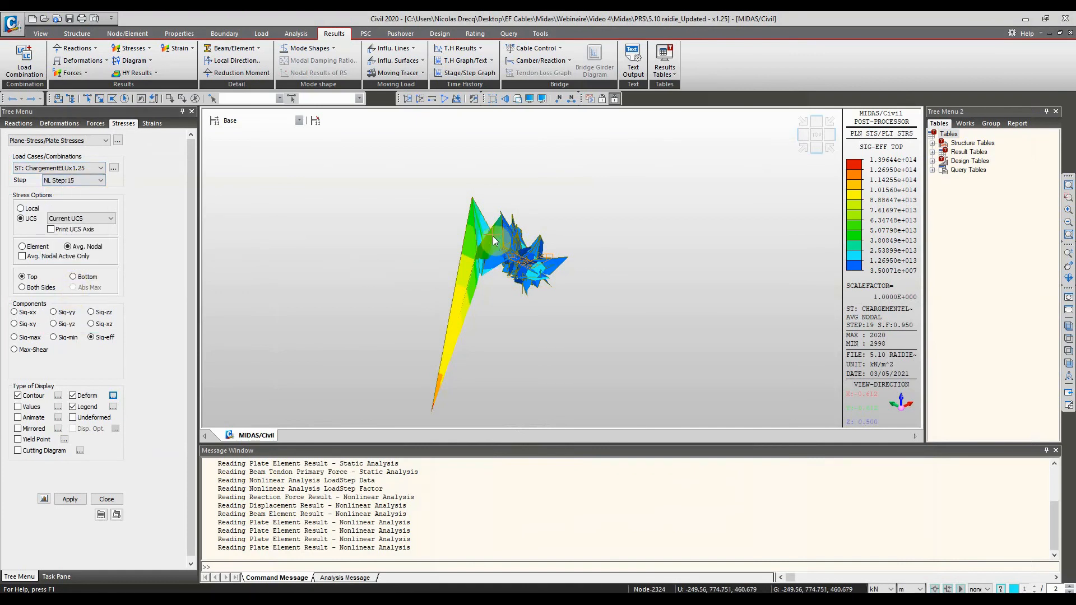
pyautogui.click(71, 503)
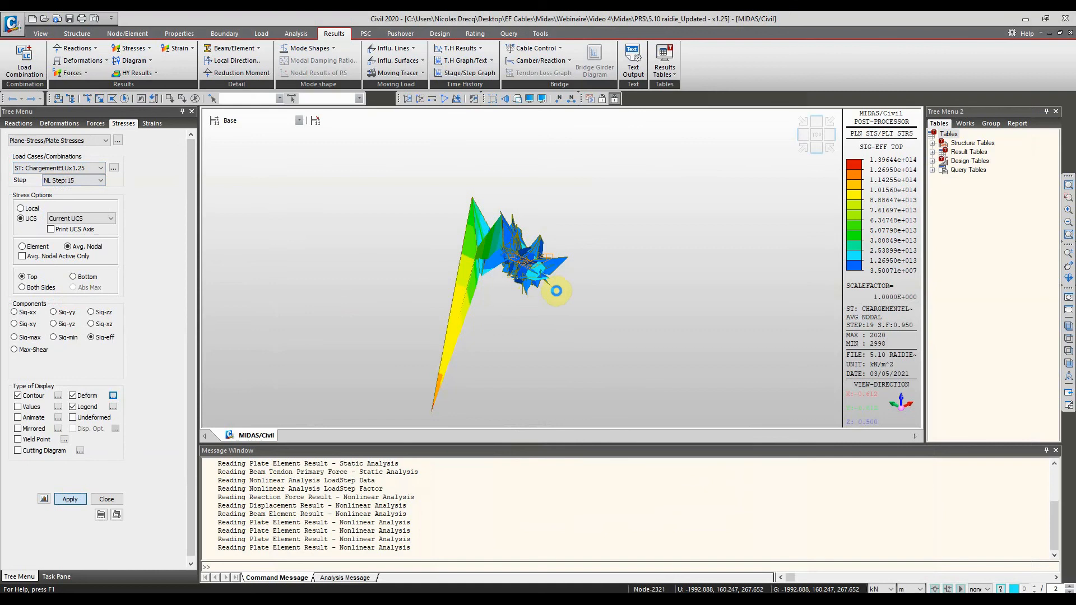
pyautogui.click(804, 147)
pyautogui.scroll(2, 510, 241)
pyautogui.keyDown('ctrl'); pyautogui.moveTo(512, 239); pyautogui.dragTo(527, 220, button='middle'); pyautogui.keyUp('ctrl')
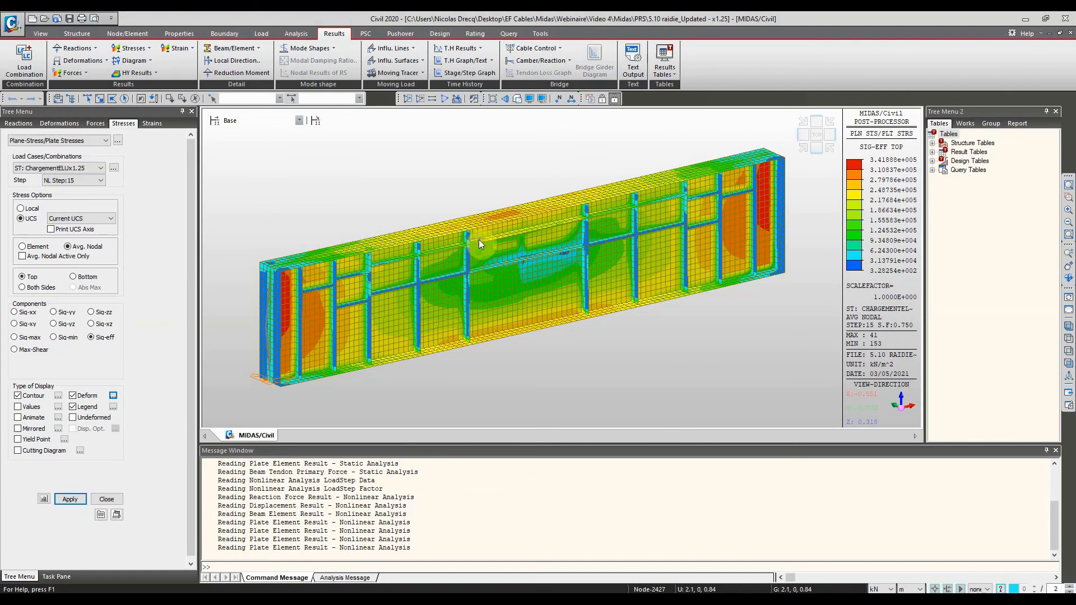
pyautogui.moveTo(478, 240)
pyautogui.moveTo(473, 236); pyautogui.dragTo(472, 242, button='middle')
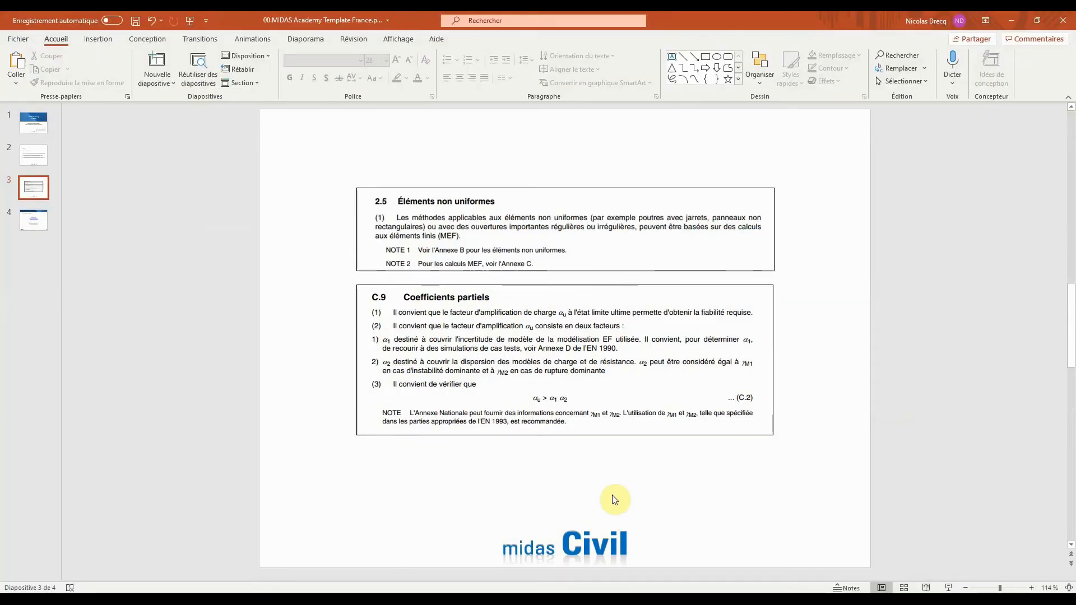
# Switch to the PowerPoint presentation and show the closing contact and information slide.
pyautogui.scroll(-2, 614, 496)
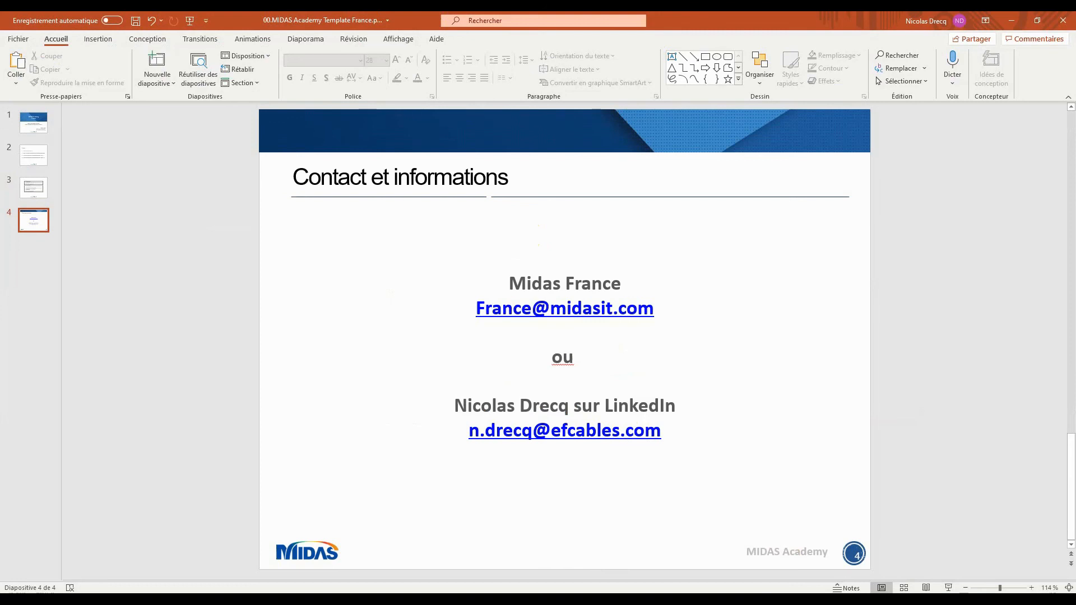
pyautogui.moveTo(675, 600)
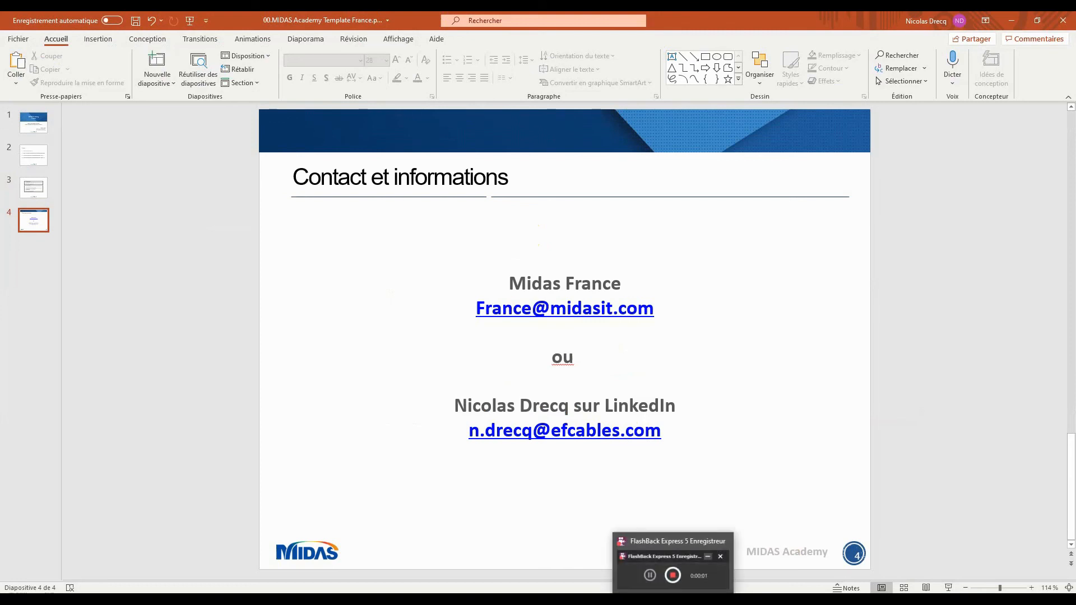
pyautogui.click(690, 574)
pyautogui.click(945, 599)
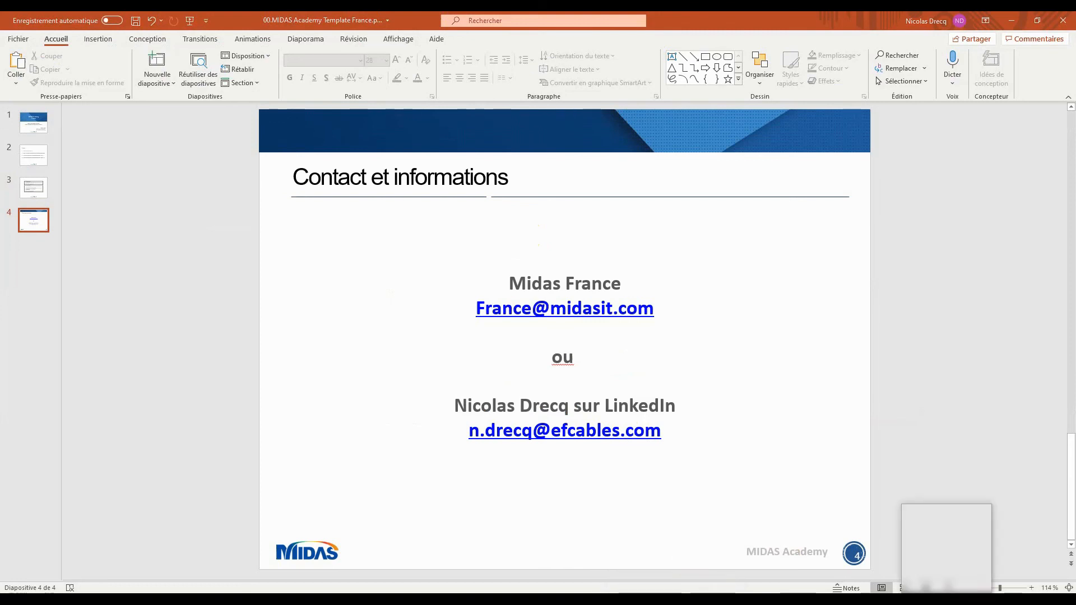